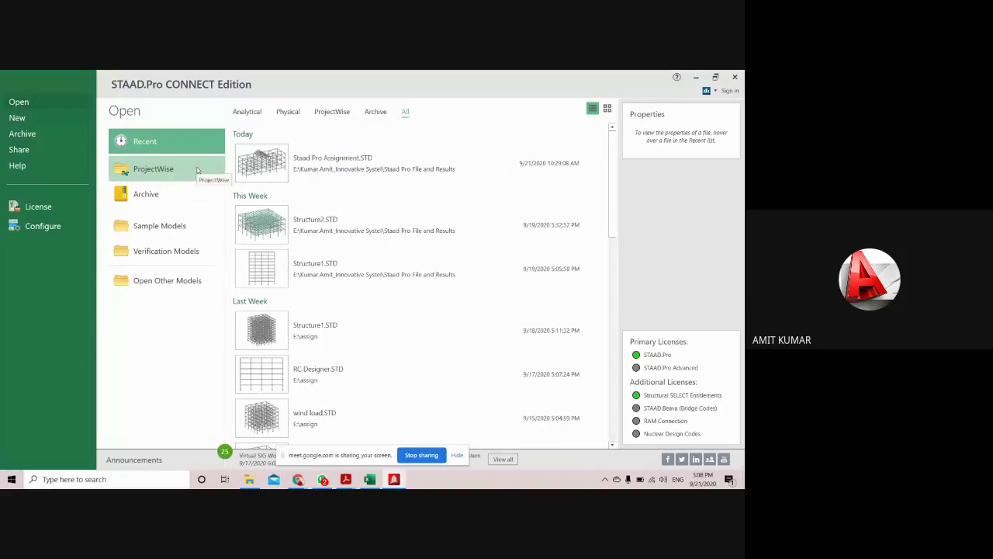
- Browse the verification models into the US folder of 10 Concrete Design, and close the file browser without opening a model
{"action": "mouse_move", "coordinate": [346, 221]}
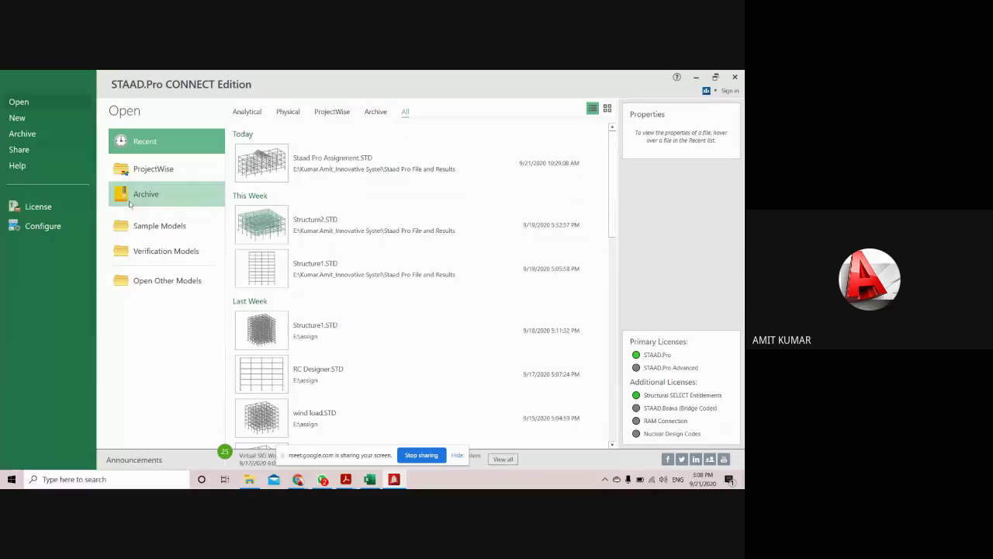
{"action": "left_click", "coordinate": [152, 255]}
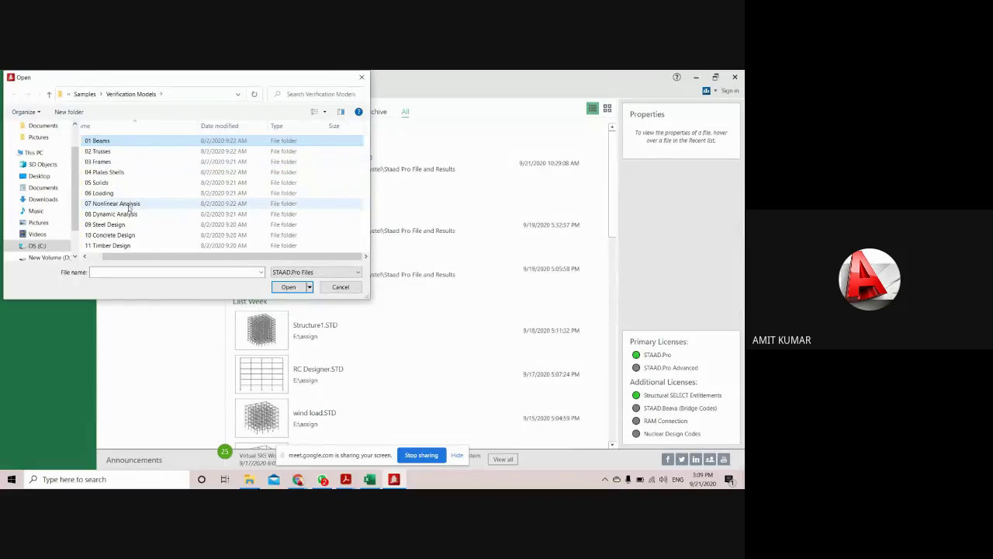
{"action": "left_click", "coordinate": [118, 246]}
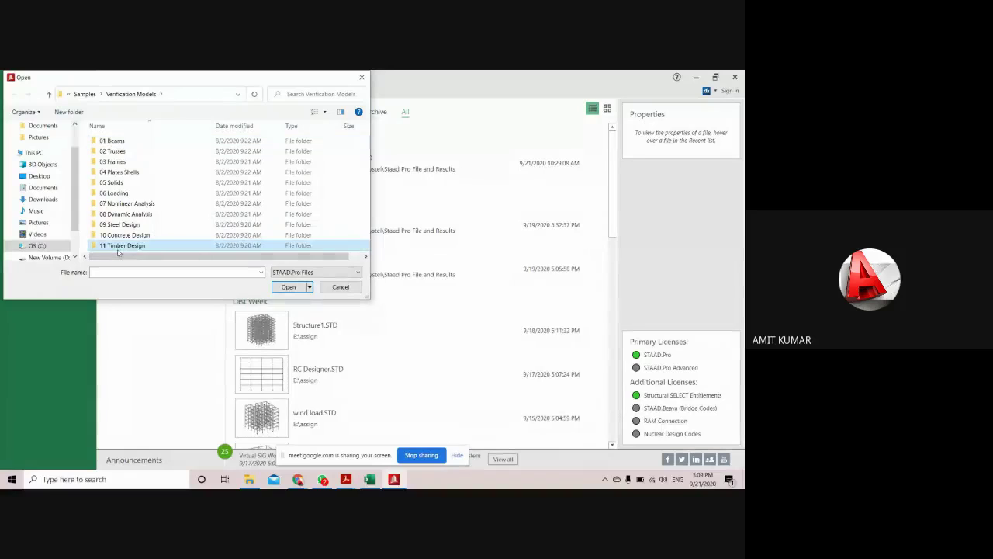
{"action": "left_click", "coordinate": [118, 235]}
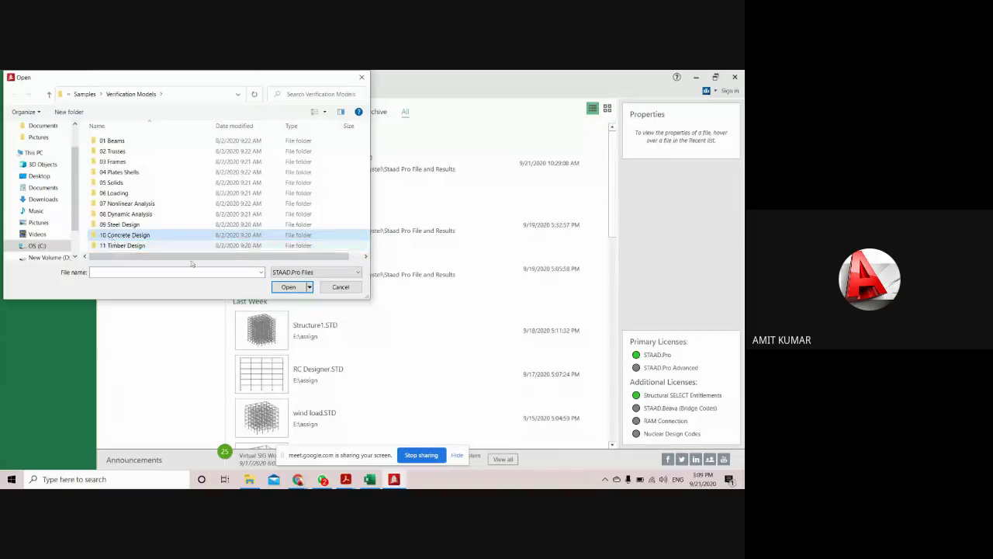
{"action": "left_click", "coordinate": [286, 288]}
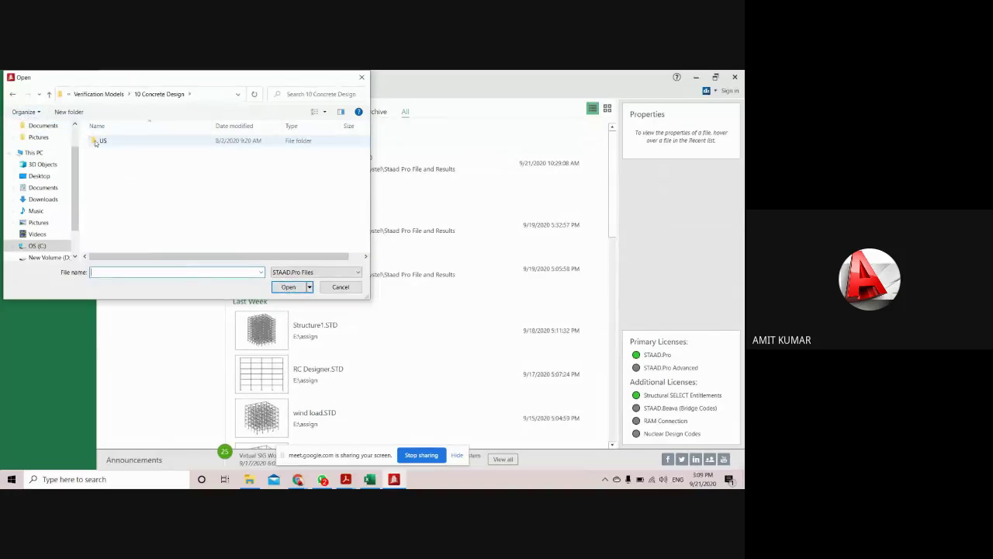
{"action": "double_click", "coordinate": [98, 140]}
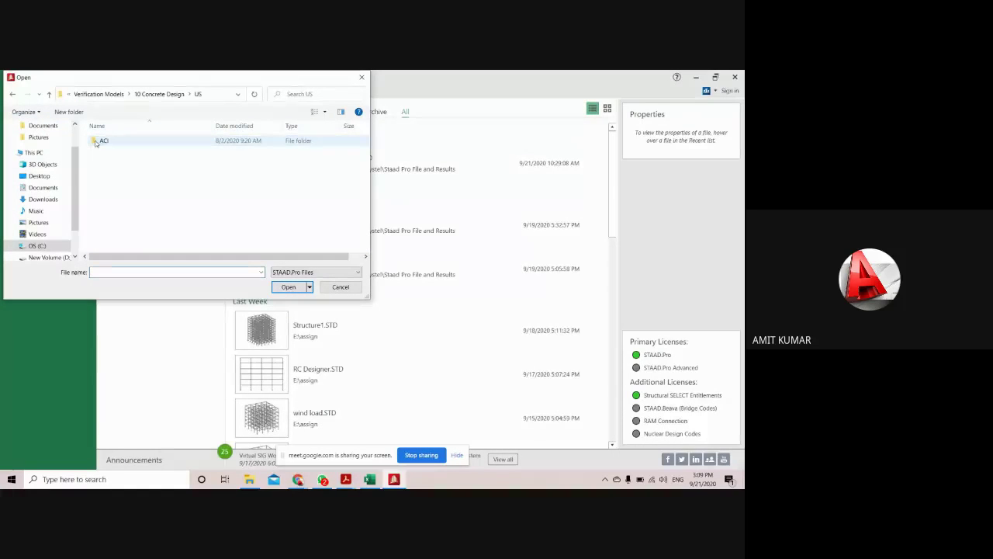
{"action": "left_click", "coordinate": [362, 78]}
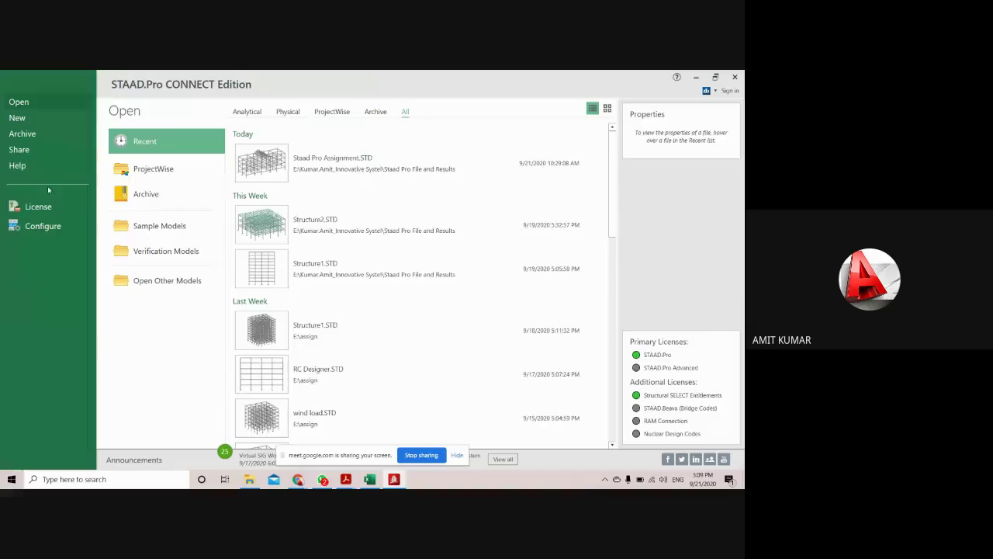
{"action": "mouse_move", "coordinate": [379, 241]}
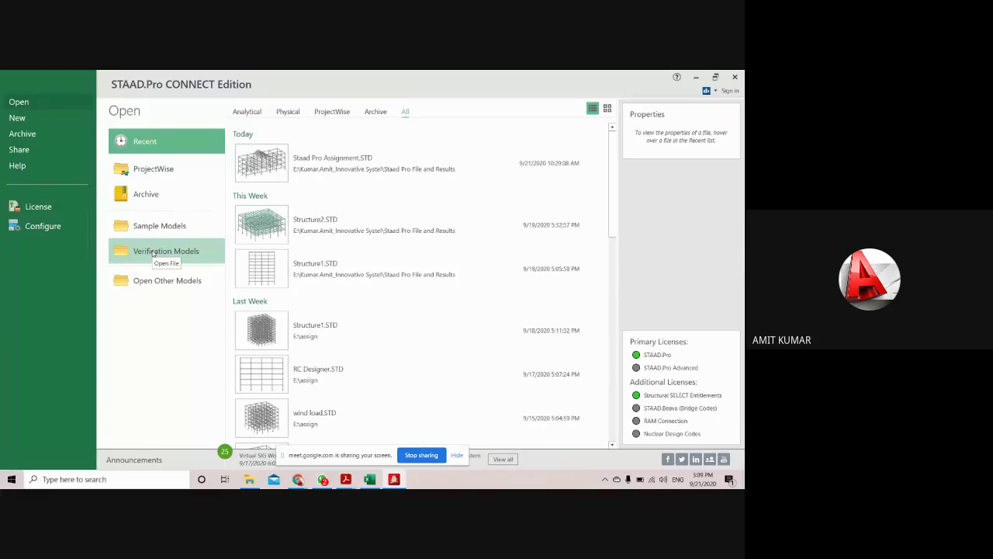
- Start a new model and choose E:\staad project from the recent locations as its save location
{"action": "left_click", "coordinate": [16, 119]}
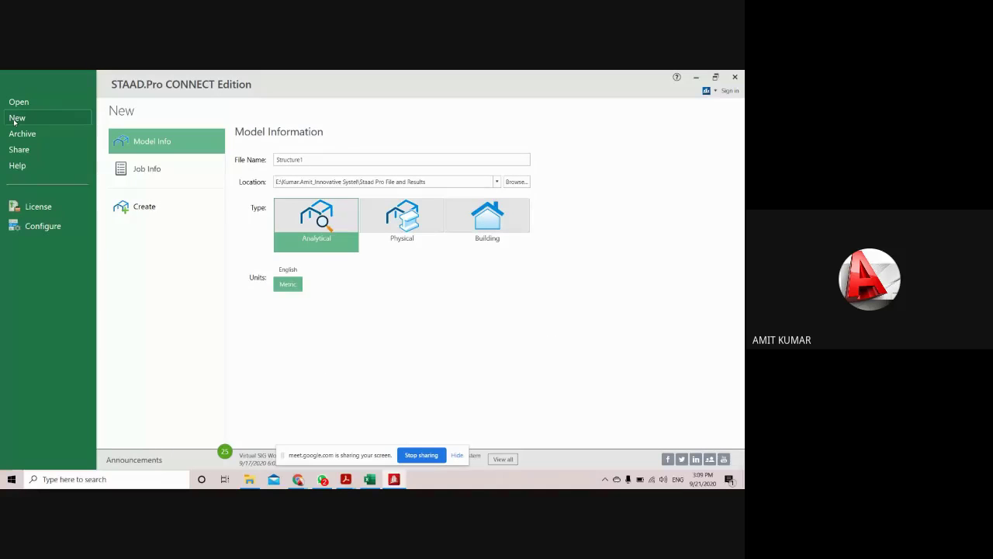
{"action": "double_click", "coordinate": [316, 159]}
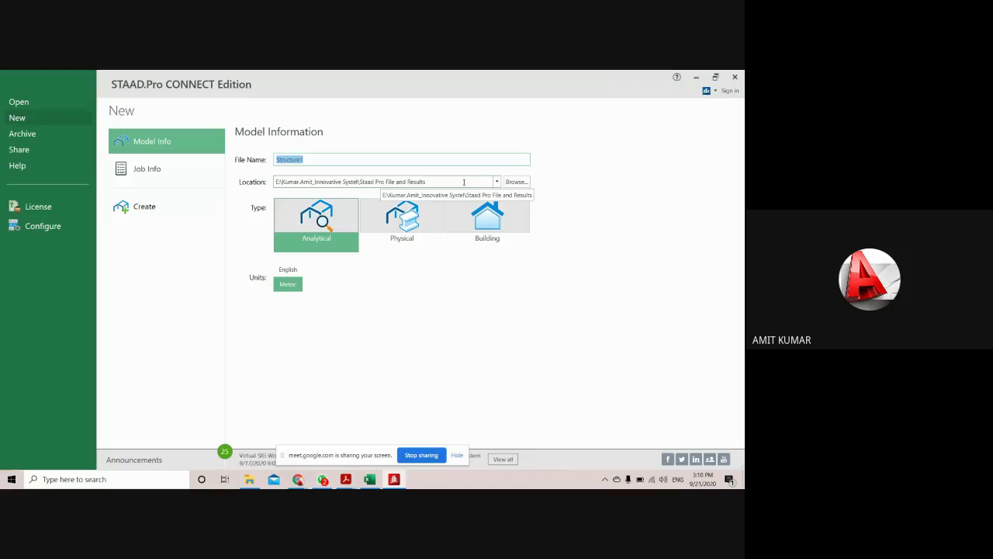
{"action": "left_click", "coordinate": [489, 184]}
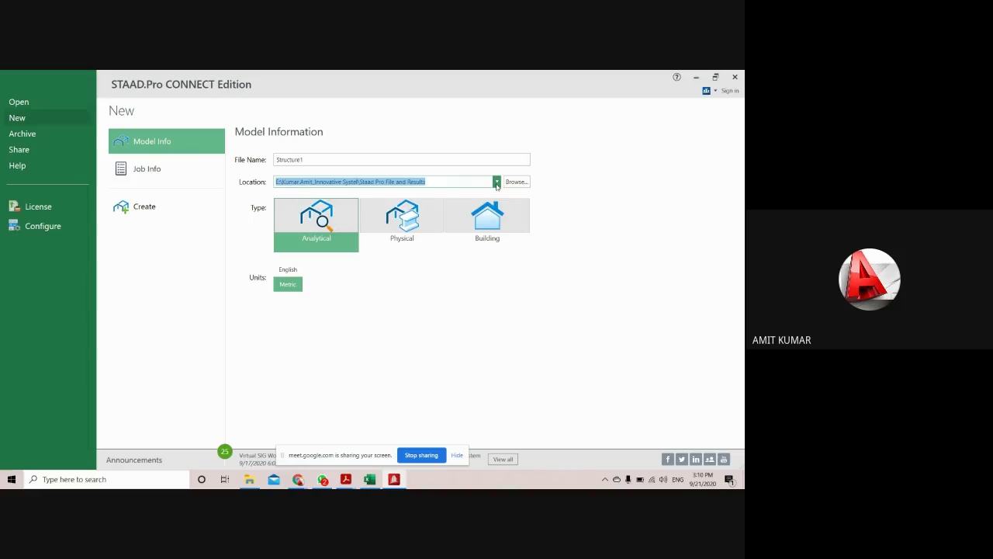
{"action": "left_click", "coordinate": [497, 183]}
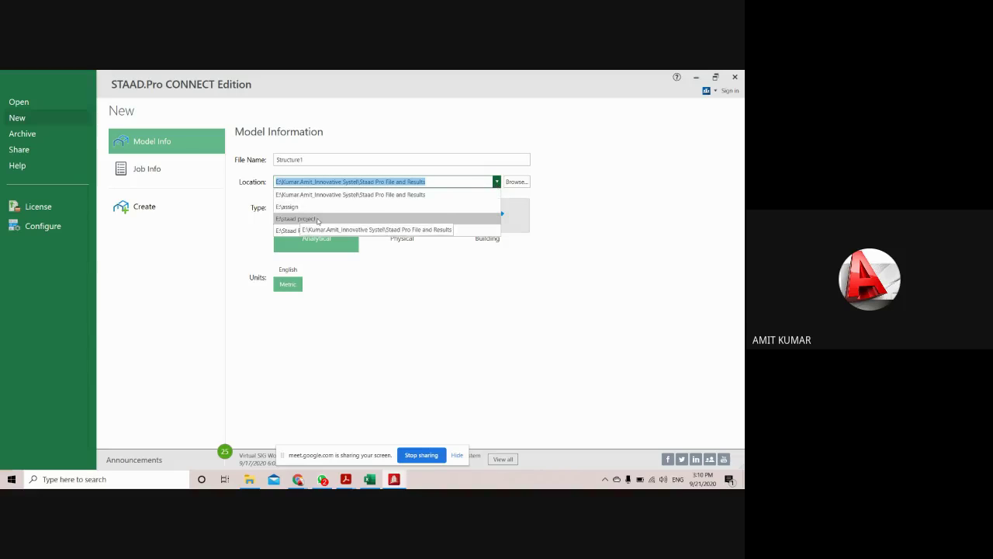
{"action": "left_click", "coordinate": [304, 220]}
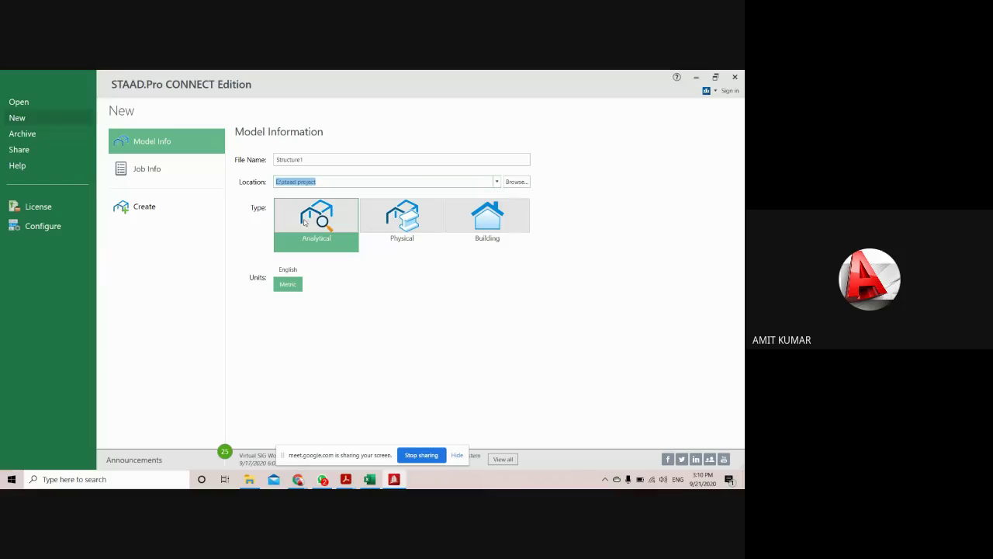
- Browse New Volume (E:) and select the staad project folder as the model's location
{"action": "left_click", "coordinate": [516, 182]}
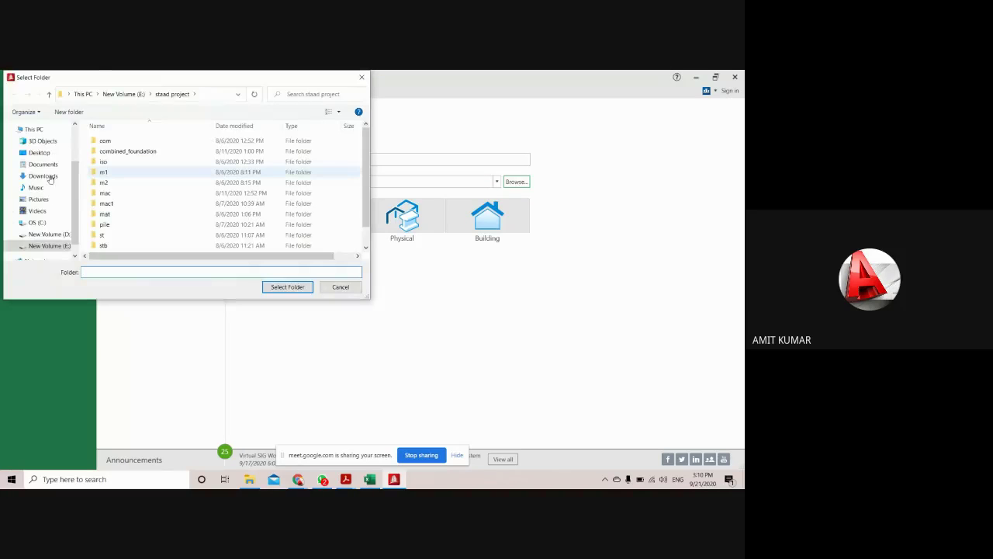
{"action": "left_click", "coordinate": [46, 246]}
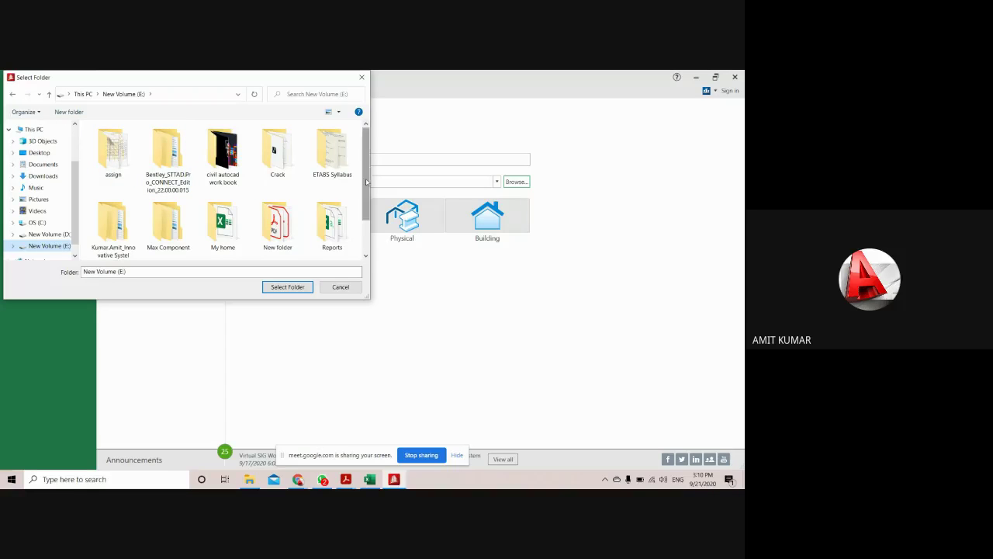
{"action": "left_click_drag", "start_coordinate": [366, 197], "coordinate": [366, 229]}
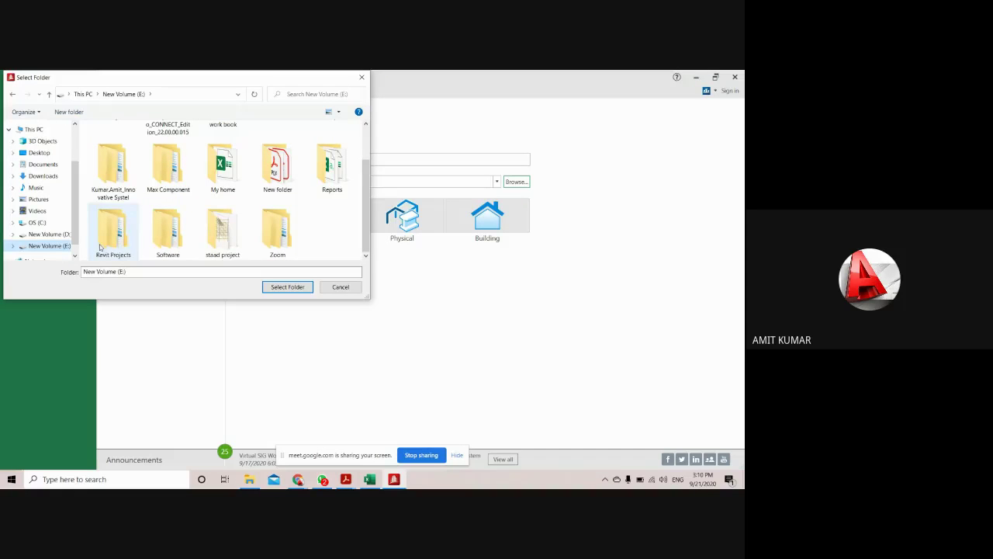
{"action": "left_click", "coordinate": [222, 242]}
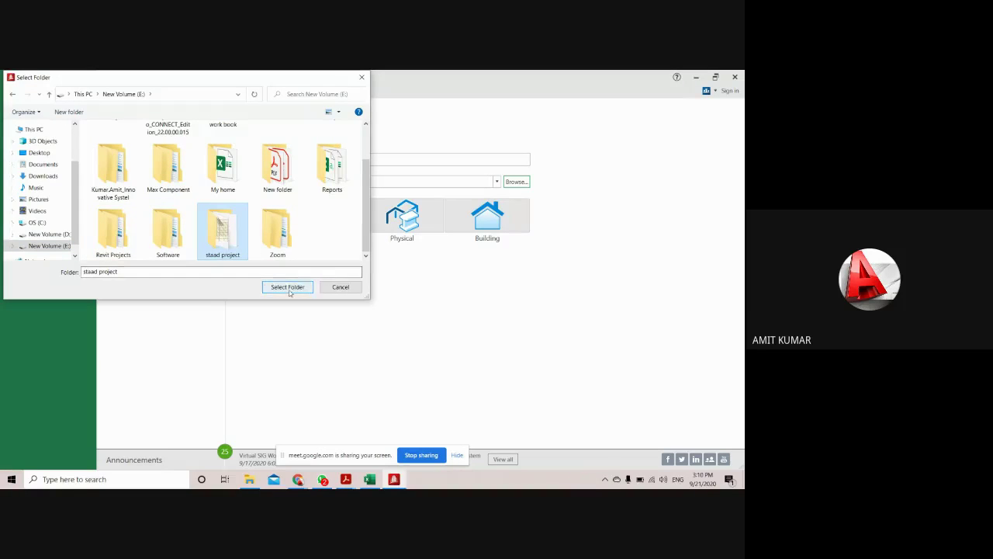
{"action": "left_click", "coordinate": [288, 287]}
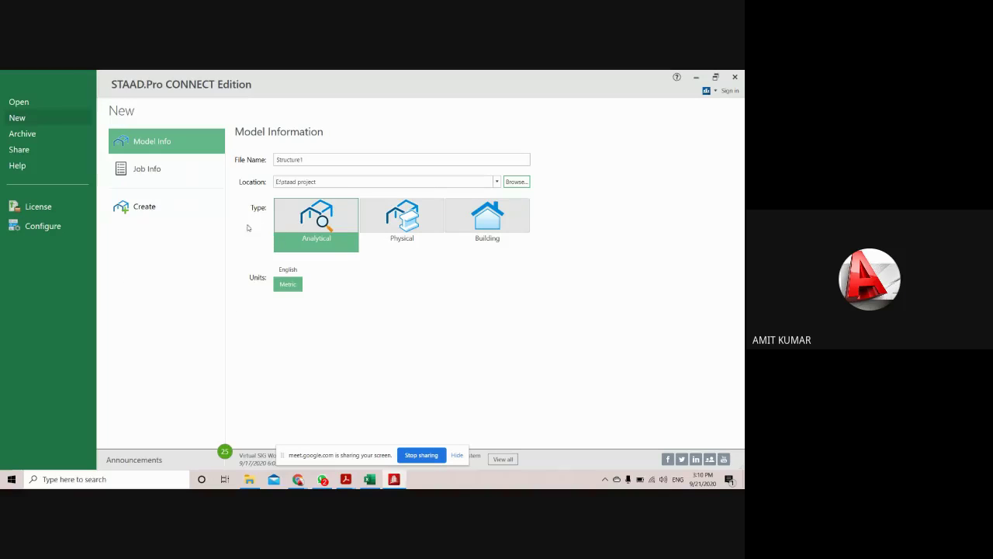
- Review the job information fields and try to create the model, declining to overwrite the existing Structure1.STD
{"action": "left_click", "coordinate": [155, 171]}
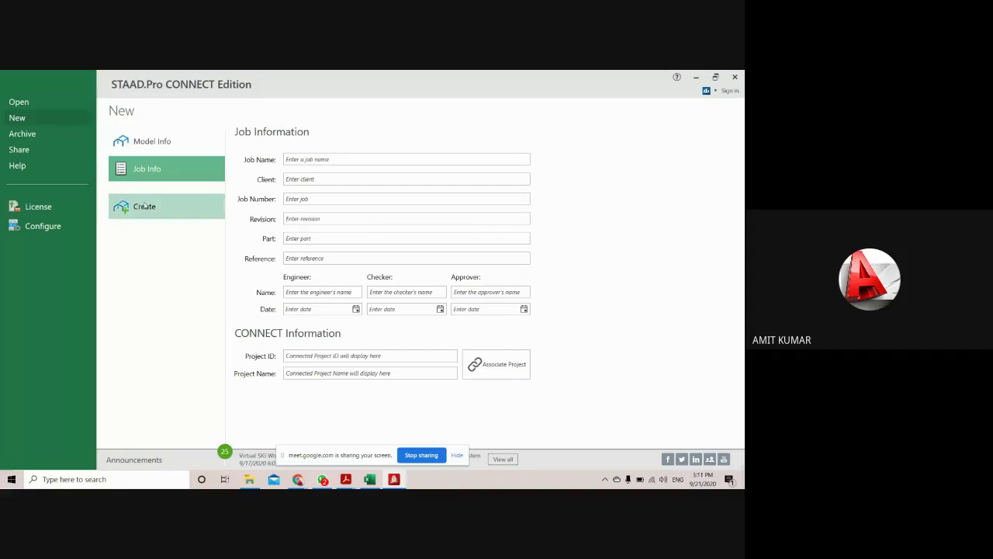
{"action": "left_click", "coordinate": [145, 206]}
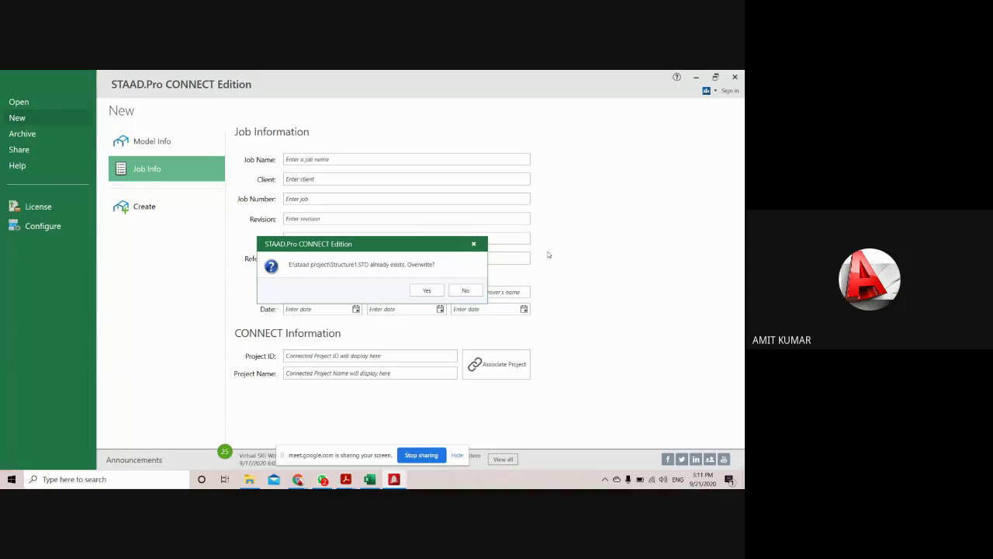
{"action": "left_click", "coordinate": [474, 244]}
{"action": "left_click", "coordinate": [151, 144]}
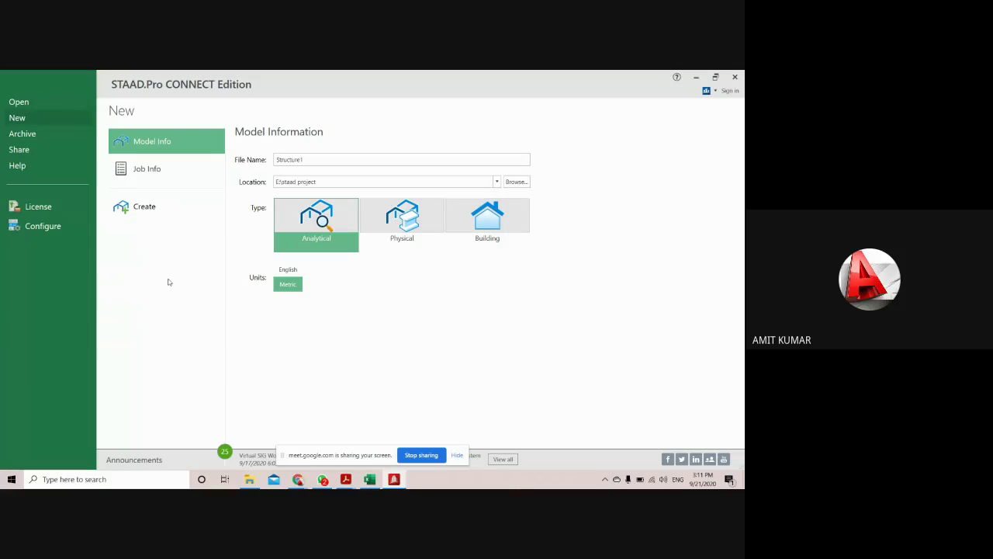
- Configure the application with Metric base units and Y up global axes
{"action": "left_click", "coordinate": [42, 226]}
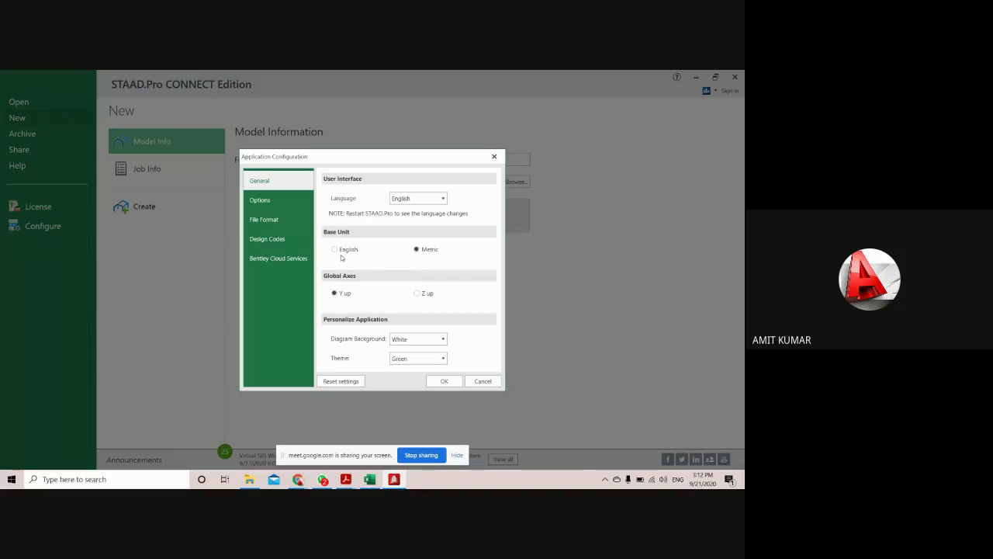
{"action": "left_click", "coordinate": [426, 252]}
{"action": "left_click", "coordinate": [343, 298]}
{"action": "left_click", "coordinate": [340, 297]}
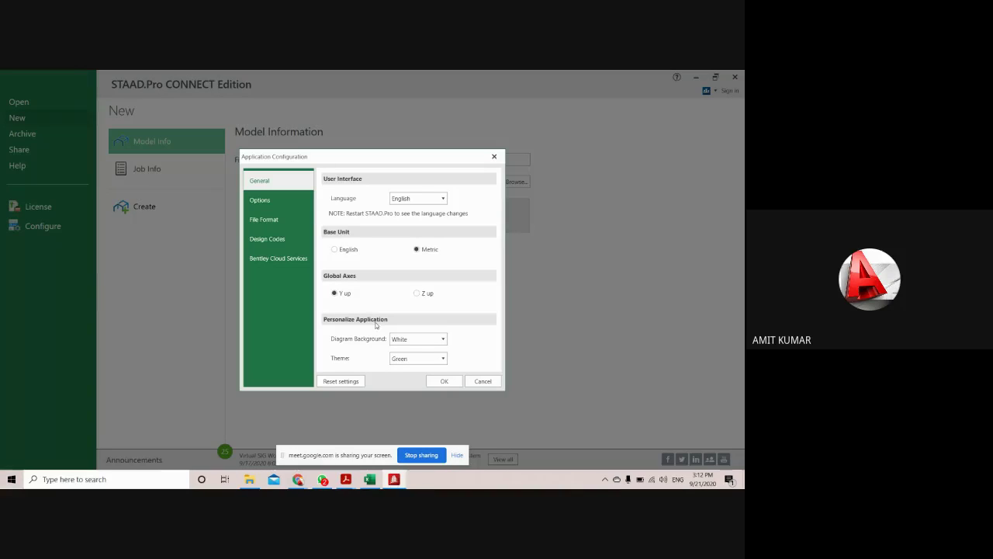
{"action": "left_click", "coordinate": [445, 382]}
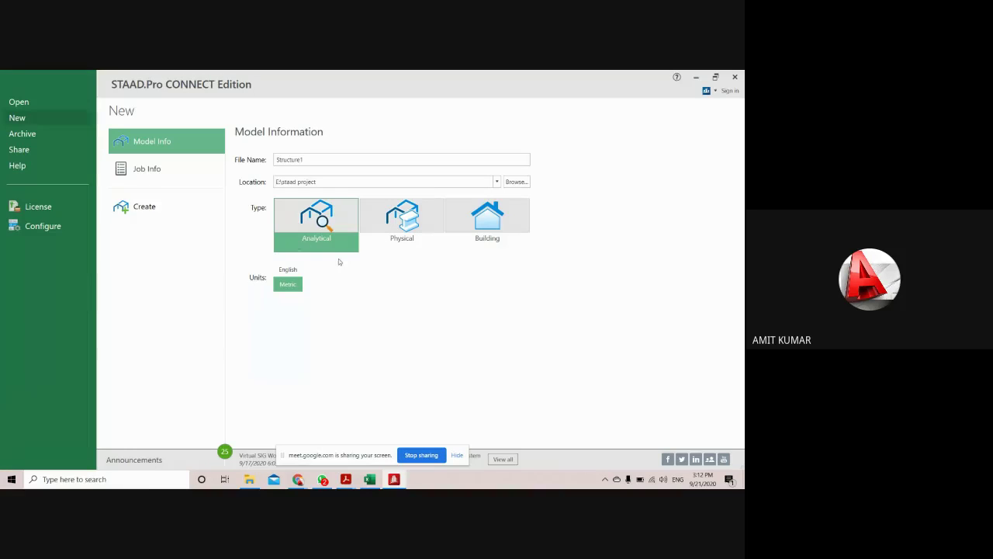
- Create the Structure1 analytical model, overwriting the existing file in the staad project folder
{"action": "left_click", "coordinate": [153, 214]}
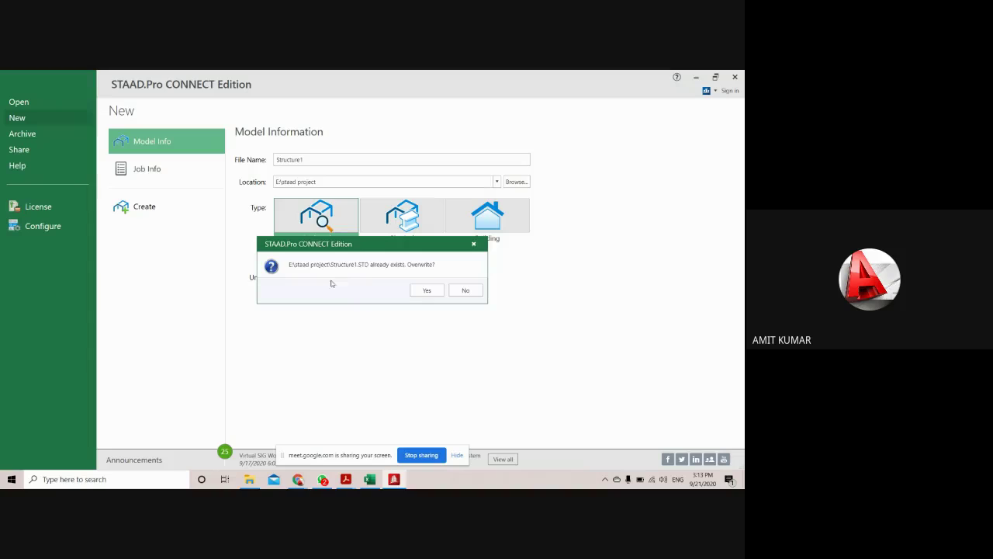
{"action": "left_click", "coordinate": [429, 290]}
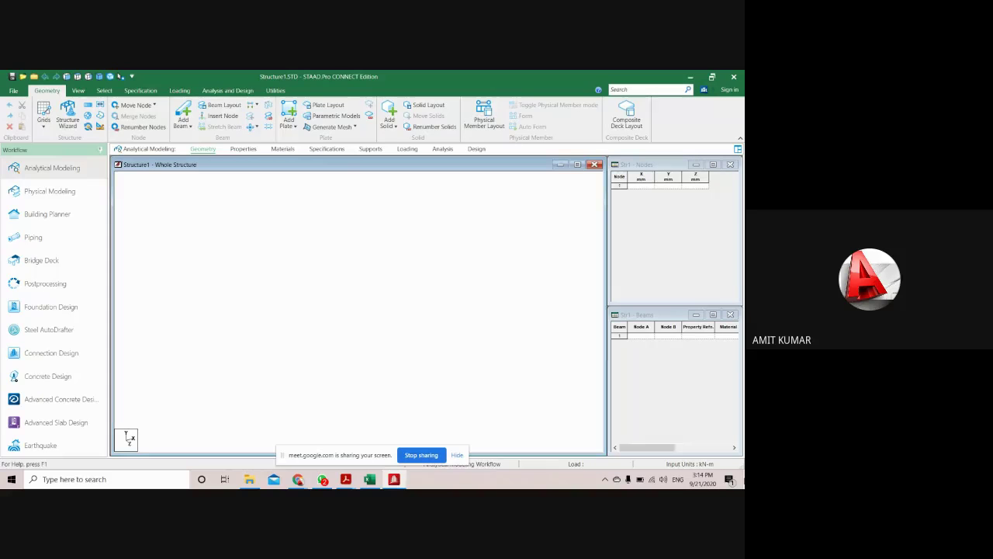
- Open the Introduction to STAAD presentation from the desktop in PowerPoint and show the slide "Work Flow of Structure Analysis"
{"action": "left_click", "coordinate": [691, 77]}
{"action": "left_click", "coordinate": [690, 77]}
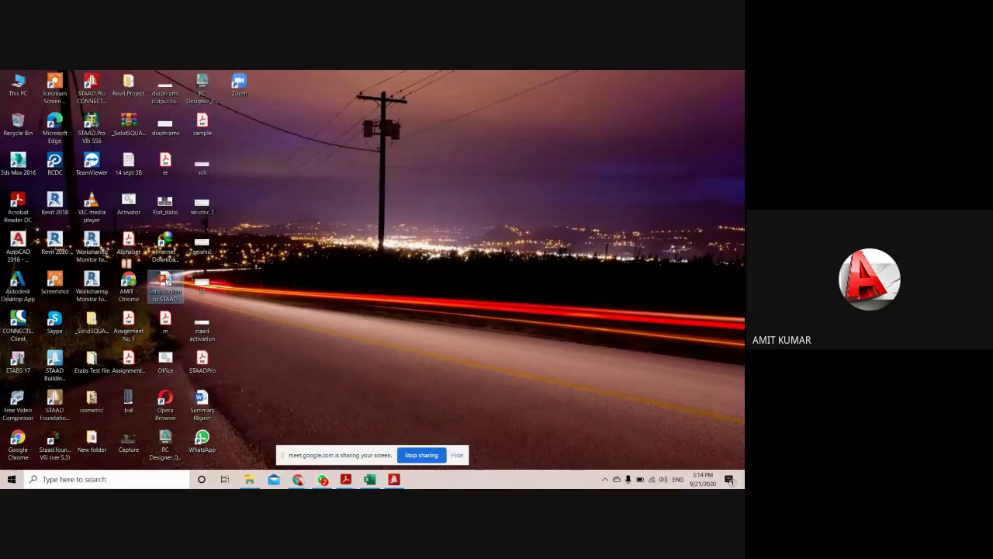
{"action": "double_click", "coordinate": [164, 281]}
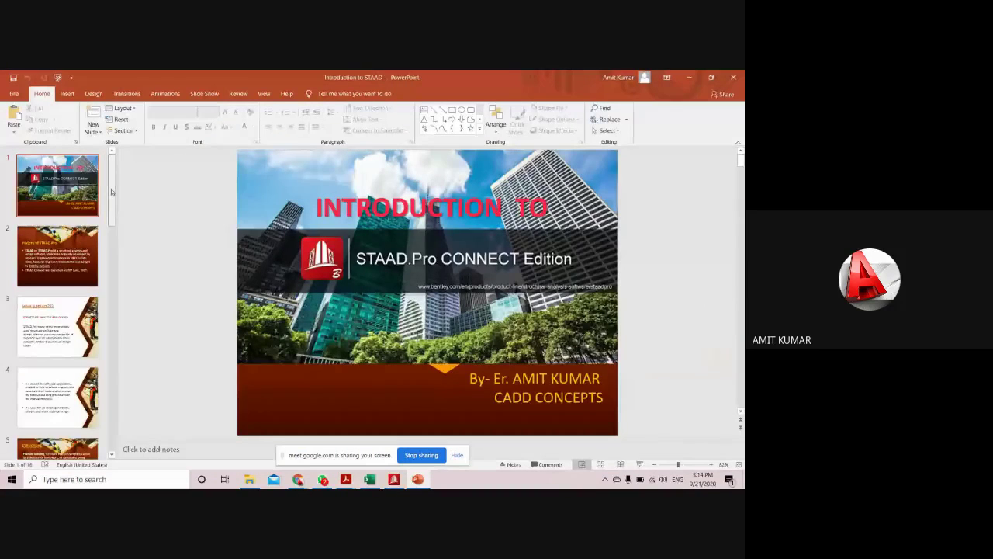
{"action": "left_click_drag", "start_coordinate": [111, 189], "coordinate": [111, 343]}
{"action": "left_click", "coordinate": [49, 311]}
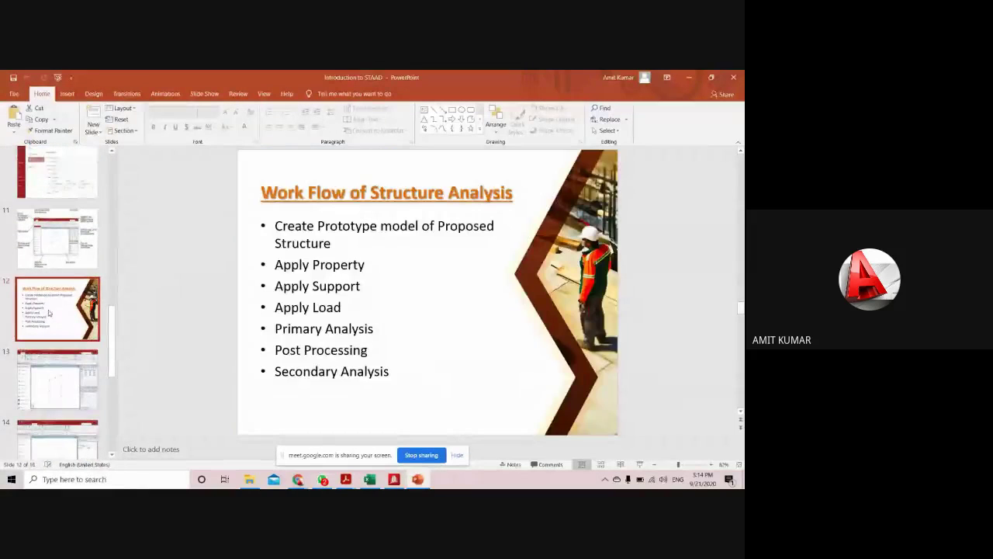
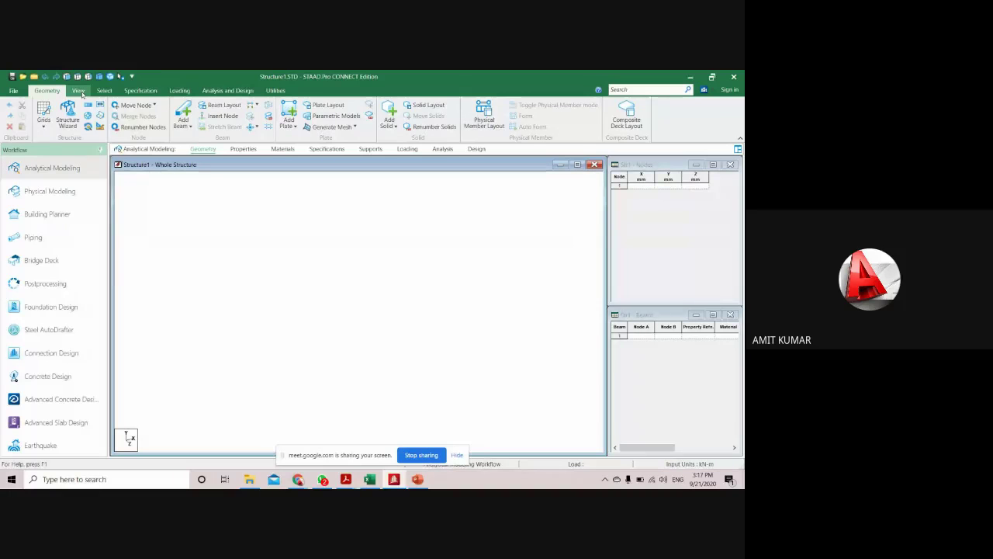
- Examine the view, selection and specification tools in STAAD.Pro, including the options for selecting parallel beams
{"action": "left_click", "coordinate": [79, 91]}
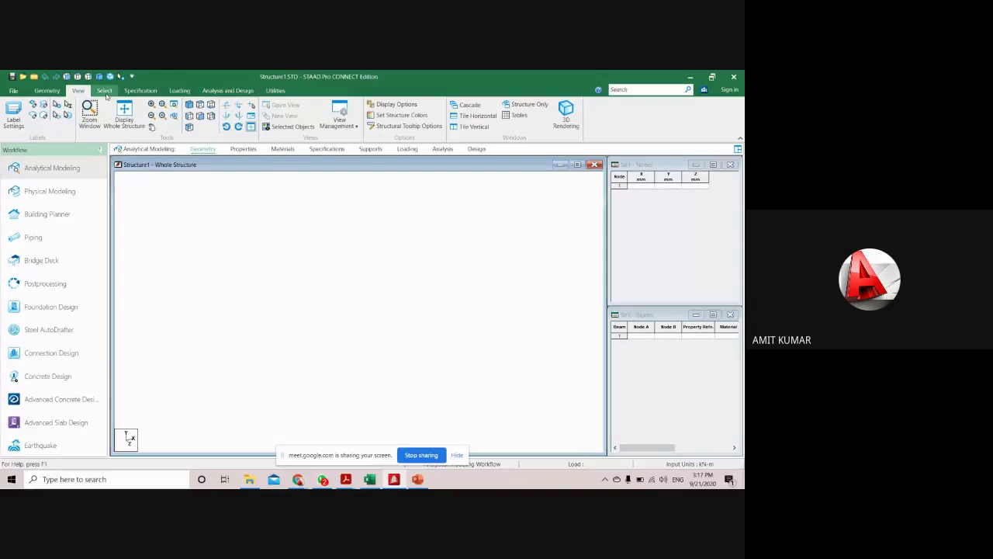
{"action": "left_click", "coordinate": [106, 92]}
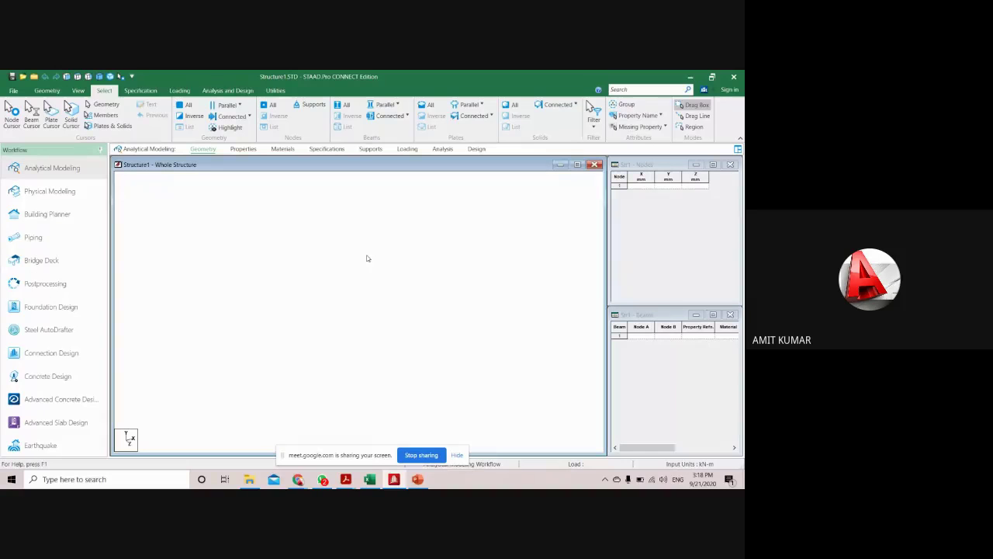
{"action": "left_click", "coordinate": [386, 104]}
{"action": "left_click", "coordinate": [395, 200]}
{"action": "left_click", "coordinate": [132, 91]}
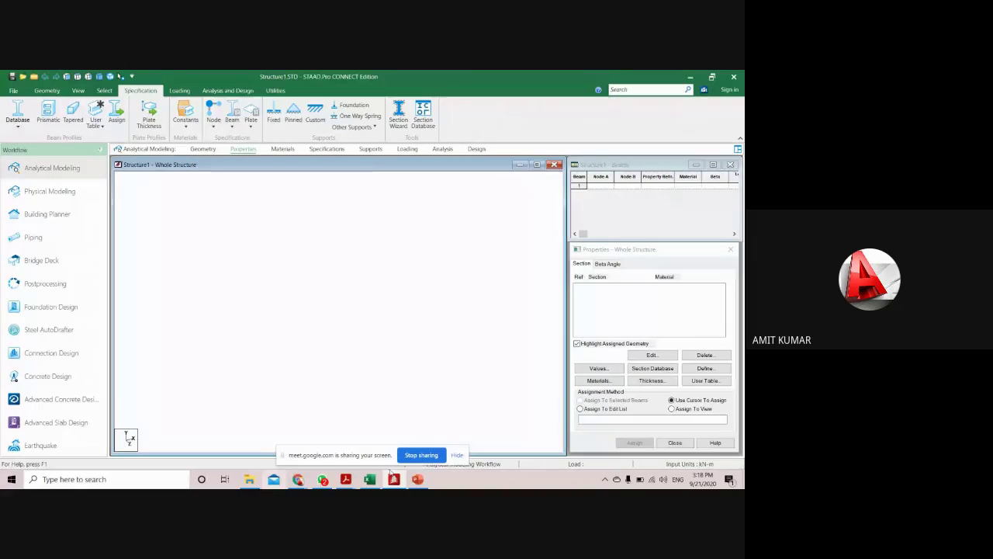
- Switch to the PowerPoint workflow slide, highlight "Apply Property", and return to the STAAD.Pro model
{"action": "left_click", "coordinate": [419, 480]}
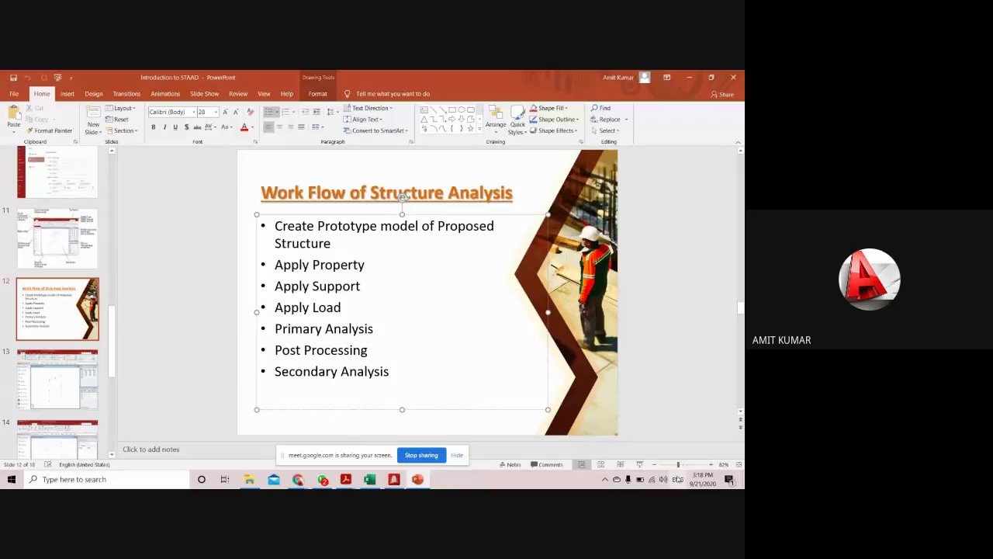
{"action": "left_click_drag", "start_coordinate": [273, 265], "coordinate": [366, 264]}
{"action": "left_click", "coordinate": [419, 479]}
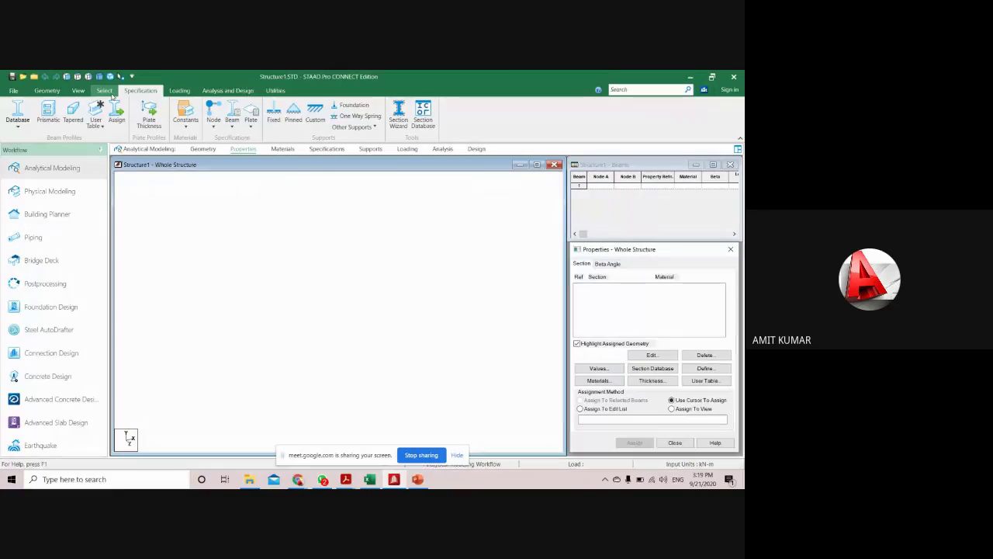
- Examine the loading and specification tools, the Supports page and the Properties page for the whole structure
{"action": "left_click", "coordinate": [182, 91]}
{"action": "left_click", "coordinate": [143, 92]}
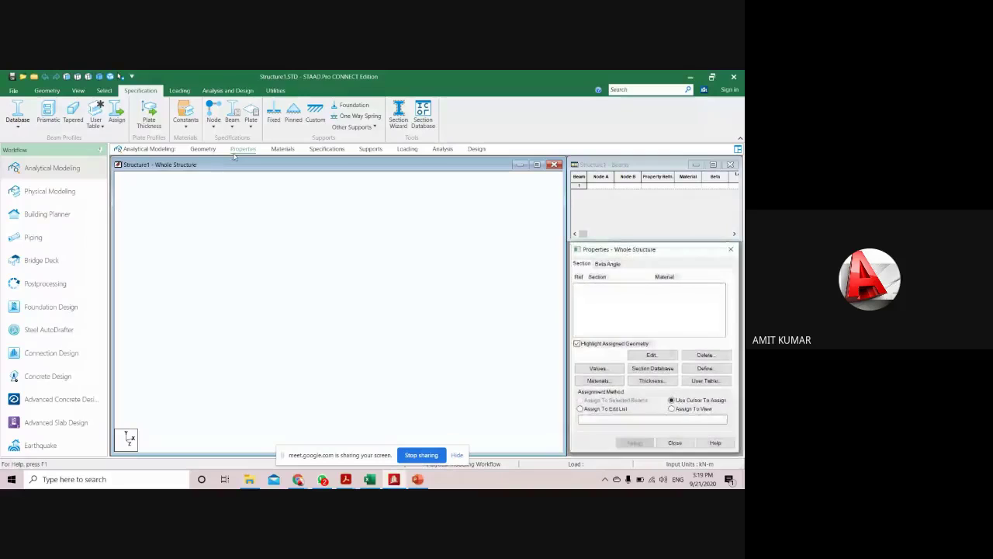
{"action": "left_click", "coordinate": [368, 149]}
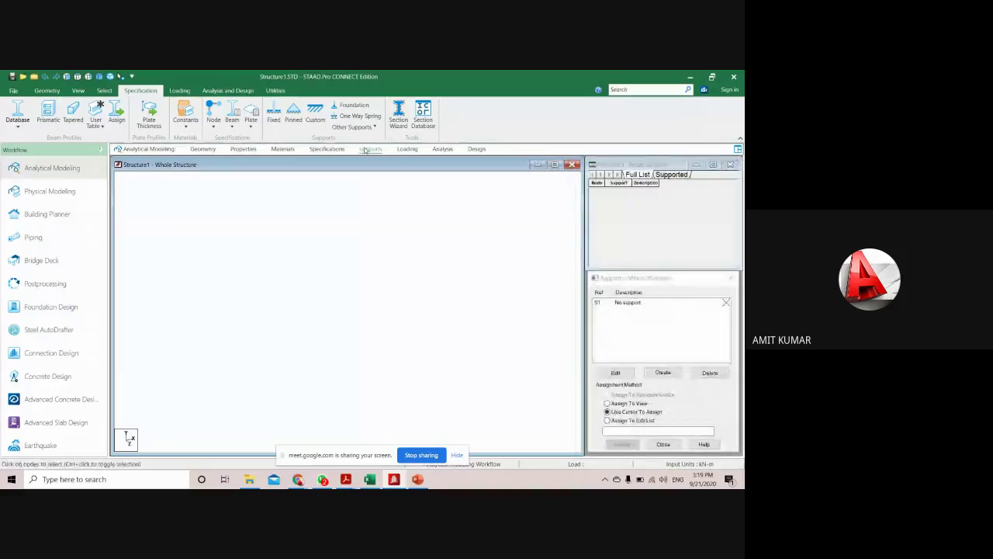
{"action": "left_click", "coordinate": [251, 149]}
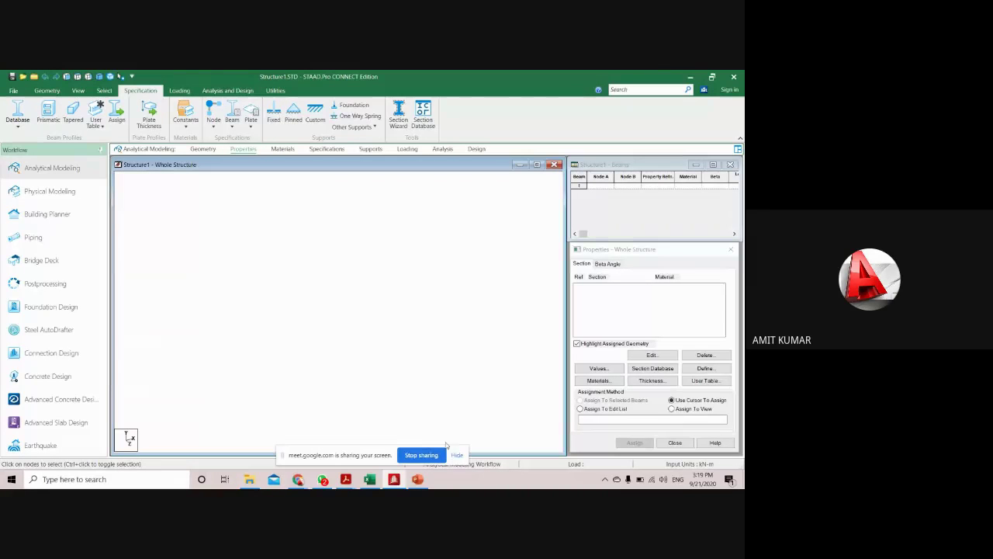
- Switch to the PowerPoint workflow slide, point out "Apply Support", highlight "Apply Load", and return to STAAD.Pro
{"action": "left_click", "coordinate": [418, 479]}
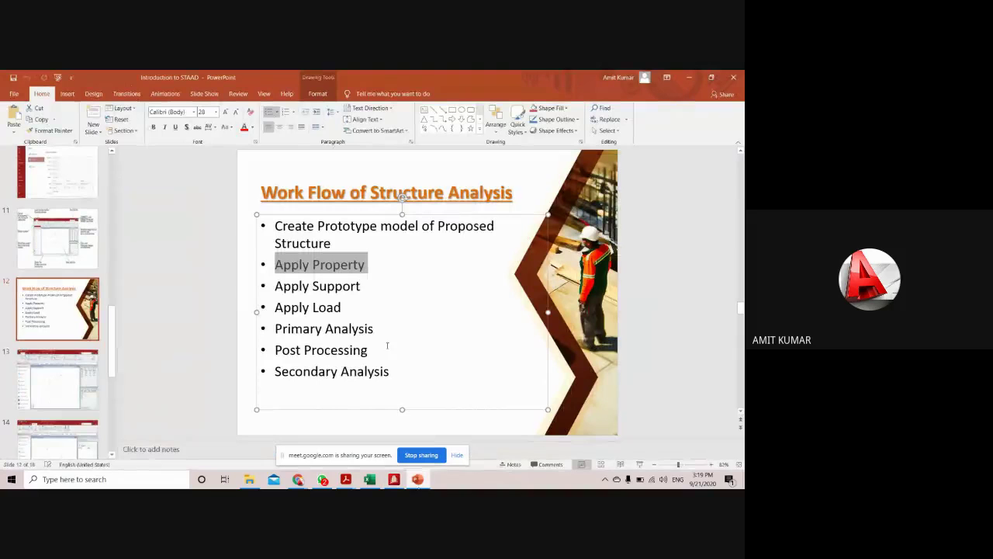
{"action": "left_click", "coordinate": [309, 285]}
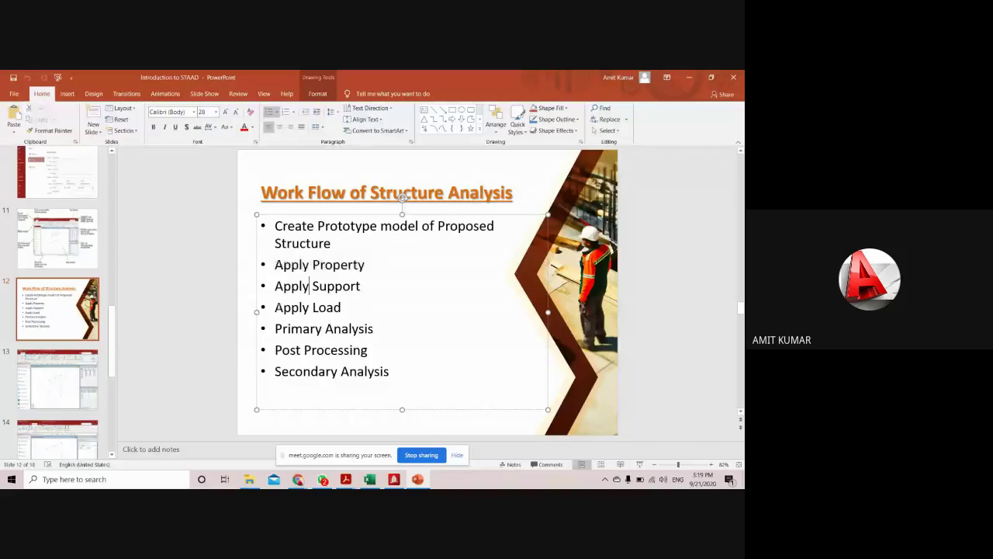
{"action": "left_click_drag", "start_coordinate": [276, 308], "coordinate": [359, 307]}
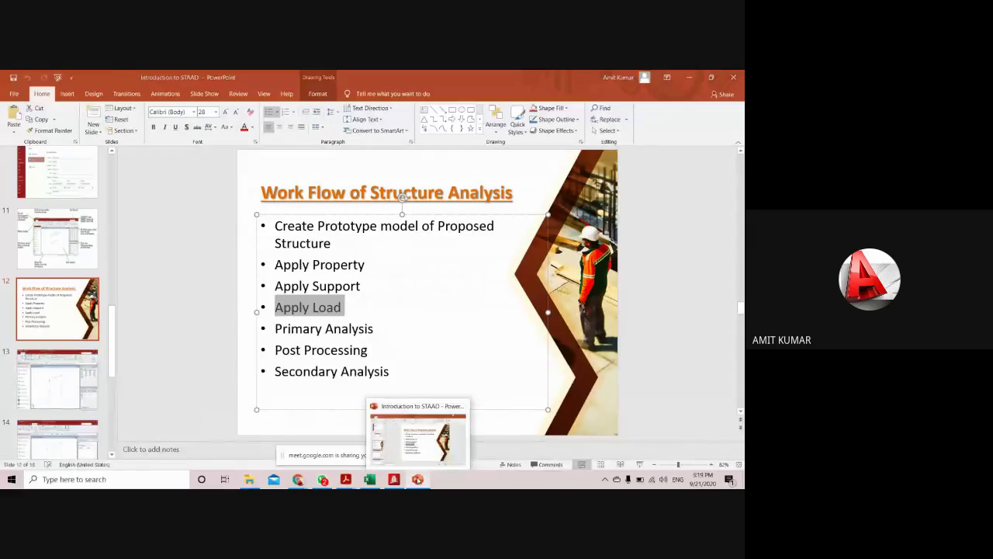
{"action": "left_click", "coordinate": [418, 479]}
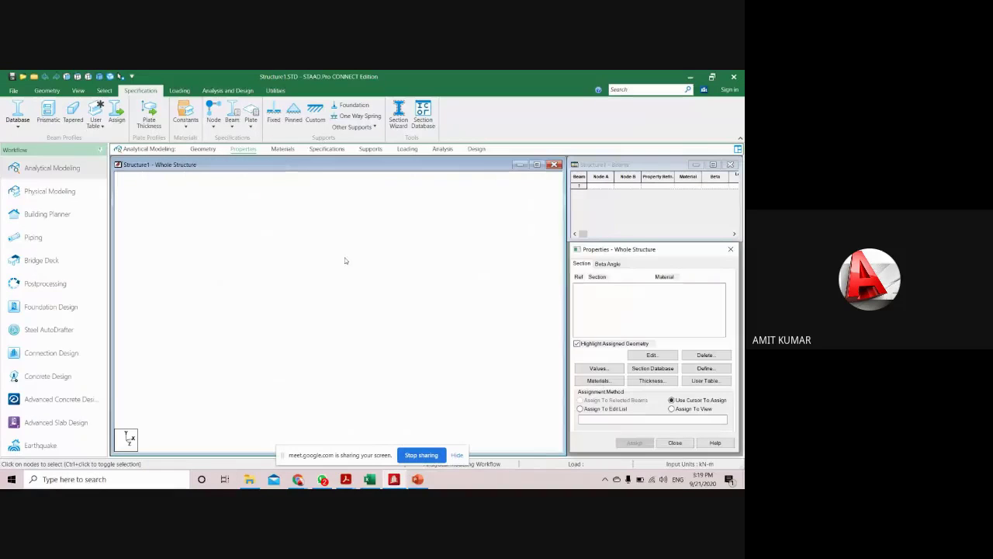
- Examine the loading tools and the dialog for adding a primary load case under Load Cases Details, without adding one
{"action": "left_click", "coordinate": [179, 91]}
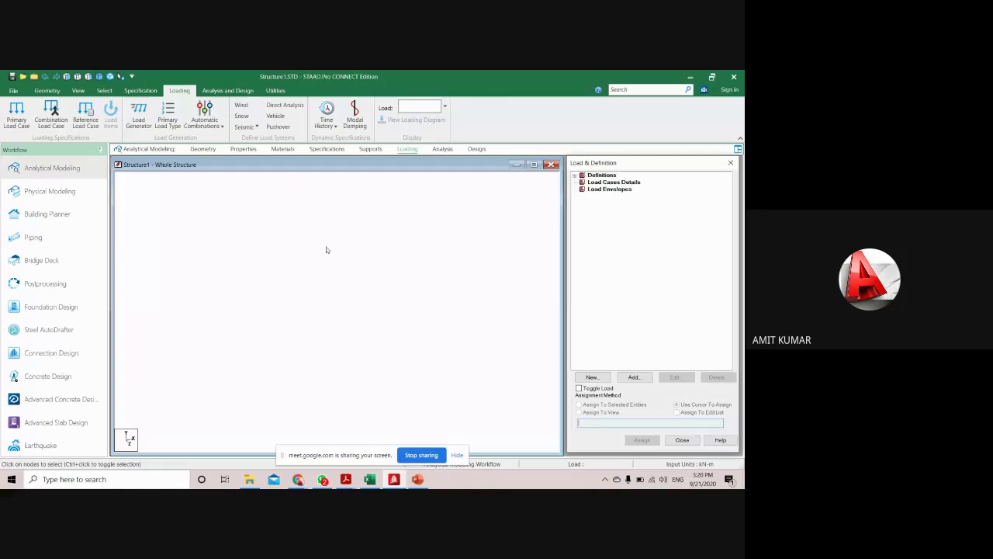
{"action": "left_click", "coordinate": [613, 184]}
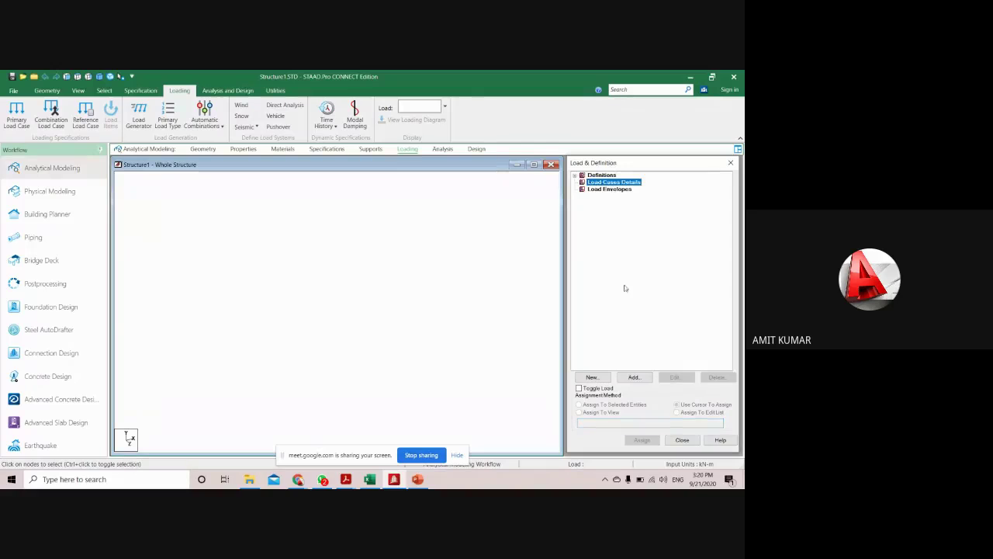
{"action": "left_click", "coordinate": [635, 377]}
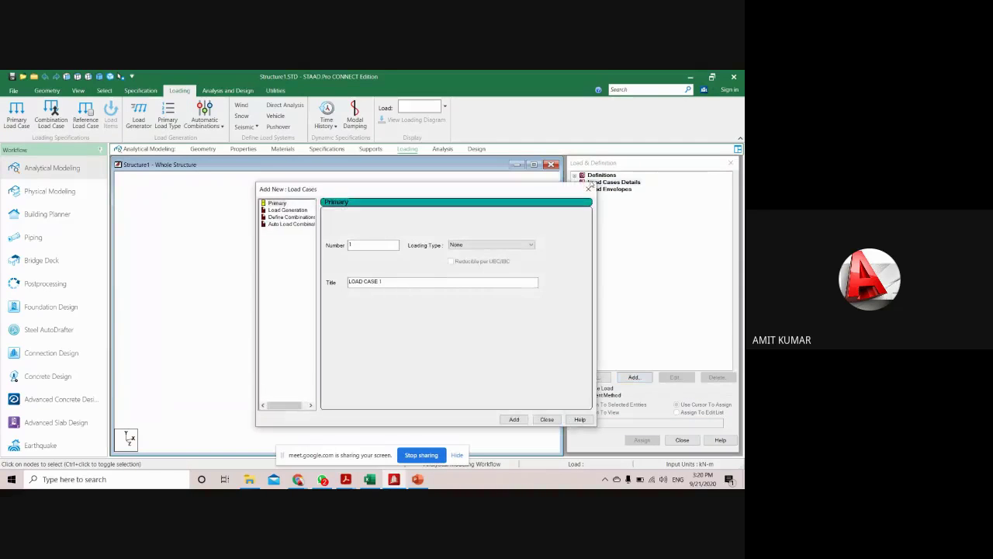
{"action": "left_click", "coordinate": [594, 186]}
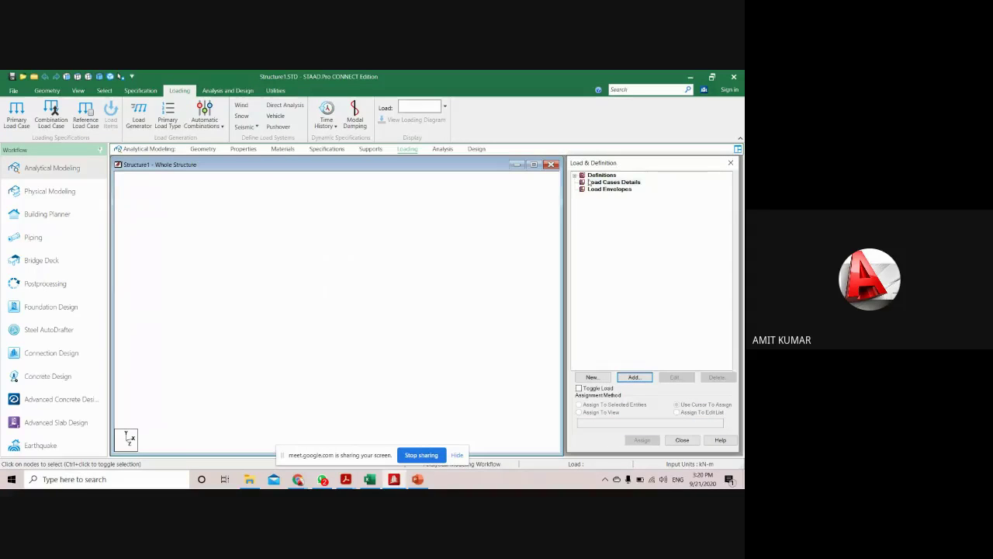
{"action": "mouse_move", "coordinate": [589, 167]}
{"action": "left_mouse_down"}
{"action": "mouse_move", "coordinate": [561, 208]}
{"action": "mouse_move", "coordinate": [596, 208]}
{"action": "mouse_move", "coordinate": [596, 173]}
{"action": "left_mouse_up"}
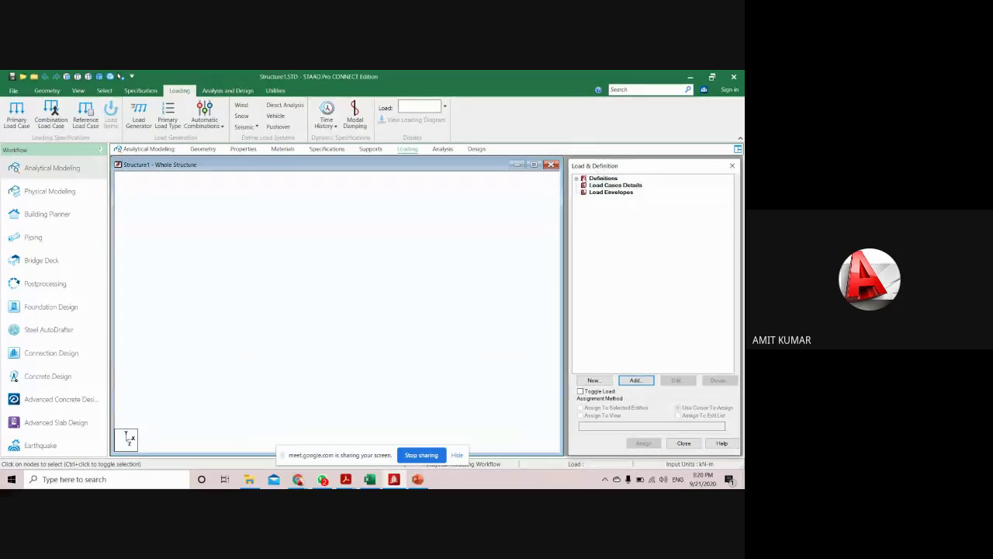
{"action": "left_click", "coordinate": [615, 184]}
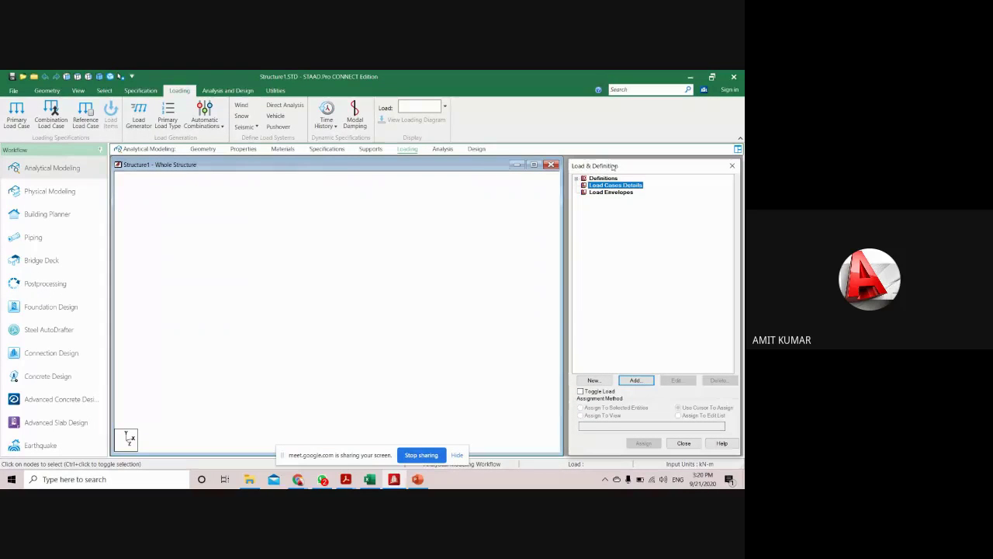
{"action": "mouse_move", "coordinate": [603, 166]}
{"action": "left_mouse_down"}
{"action": "mouse_move", "coordinate": [587, 209]}
{"action": "mouse_move", "coordinate": [590, 169]}
{"action": "mouse_move", "coordinate": [601, 165]}
{"action": "left_mouse_up"}
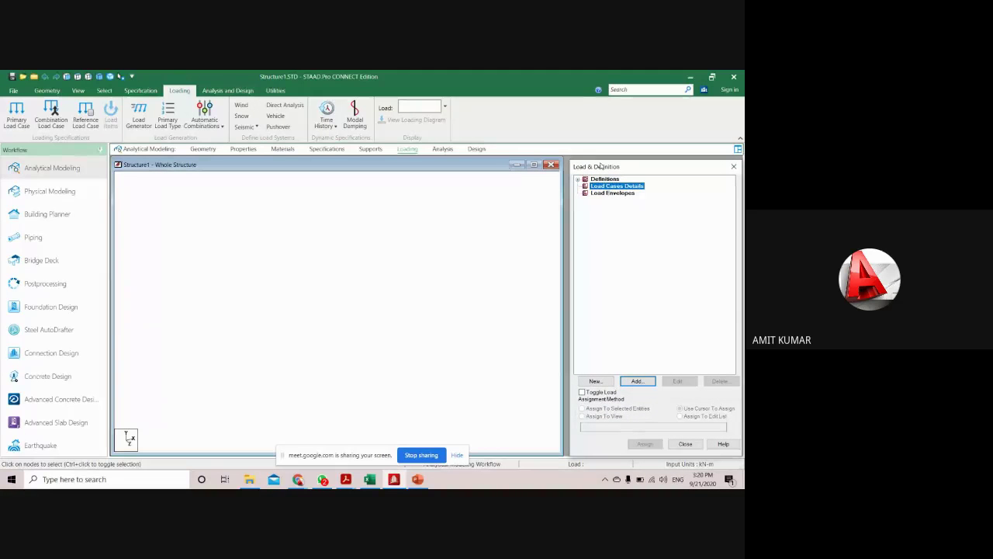
- Highlight "Primary Analysis" on the PowerPoint workflow slide, and show the analysis and design commands in STAAD.Pro
{"action": "left_click", "coordinate": [418, 479]}
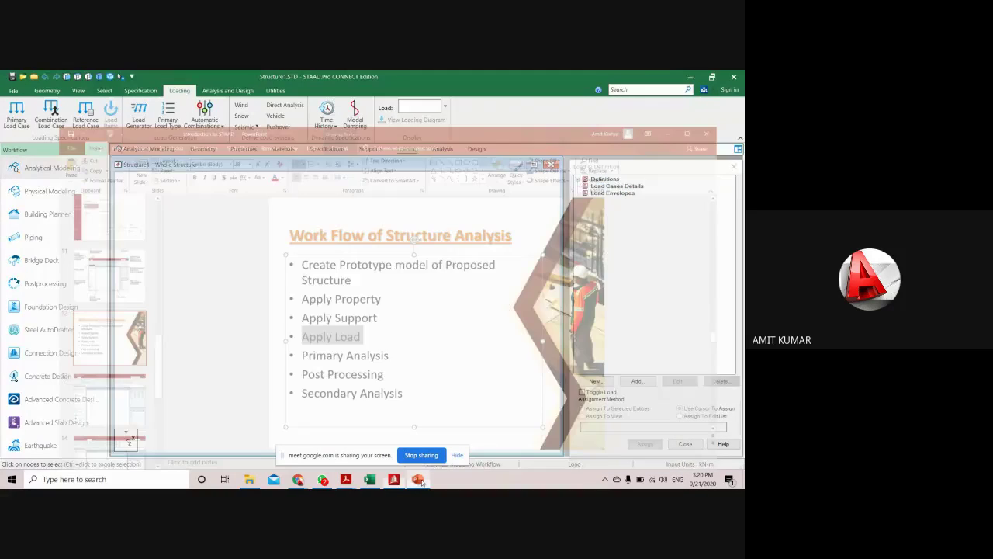
{"action": "left_click_drag", "start_coordinate": [276, 328], "coordinate": [376, 329]}
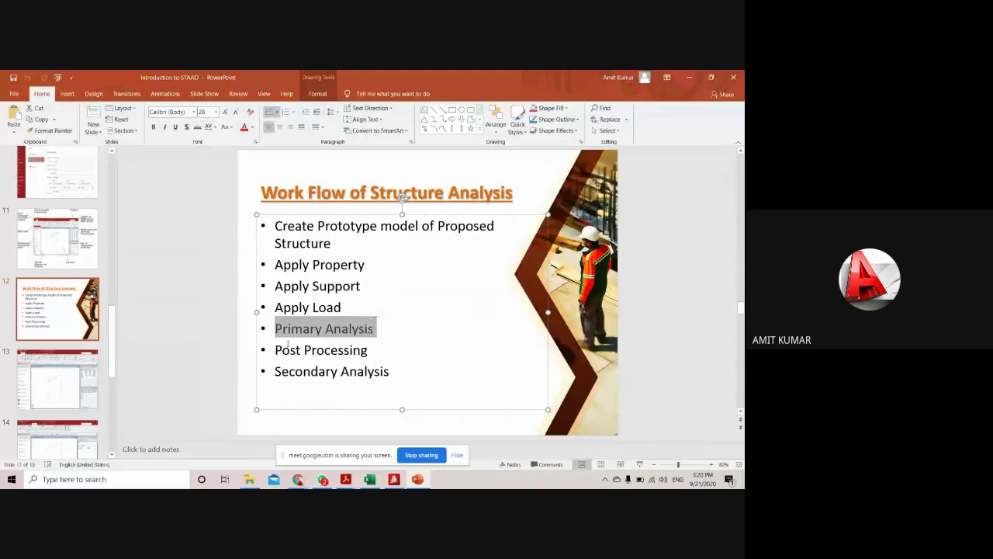
{"action": "left_click", "coordinate": [418, 480]}
{"action": "left_click", "coordinate": [219, 95]}
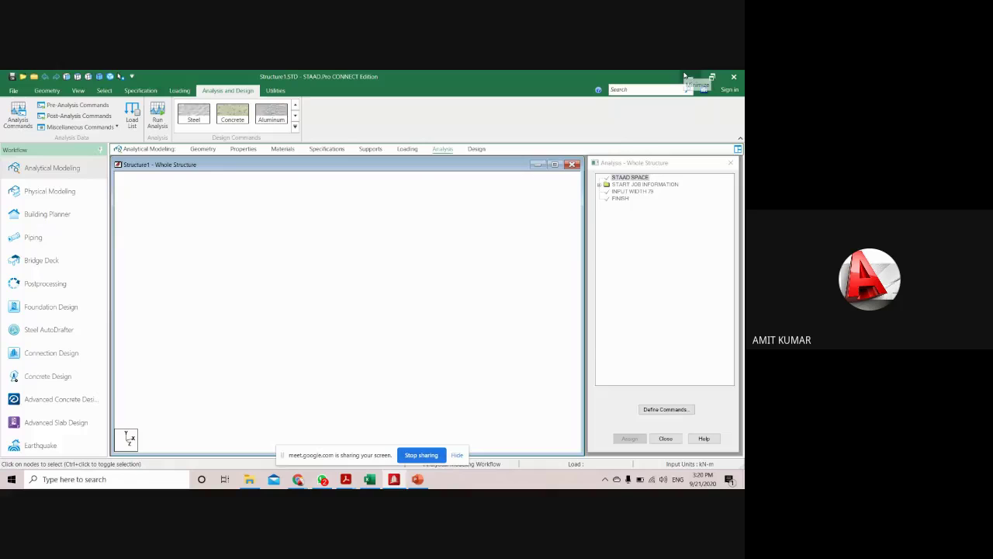
- Switch to the PowerPoint workflow slide, highlight "Post Processing", and return to the STAAD.Pro model
{"action": "left_click", "coordinate": [686, 76]}
{"action": "left_click", "coordinate": [417, 479]}
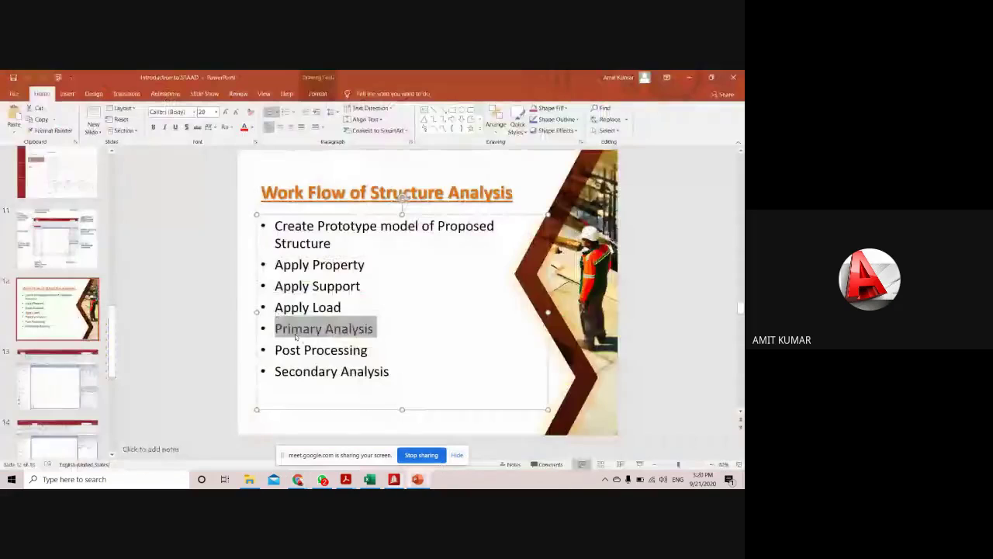
{"action": "left_click_drag", "start_coordinate": [275, 350], "coordinate": [368, 351]}
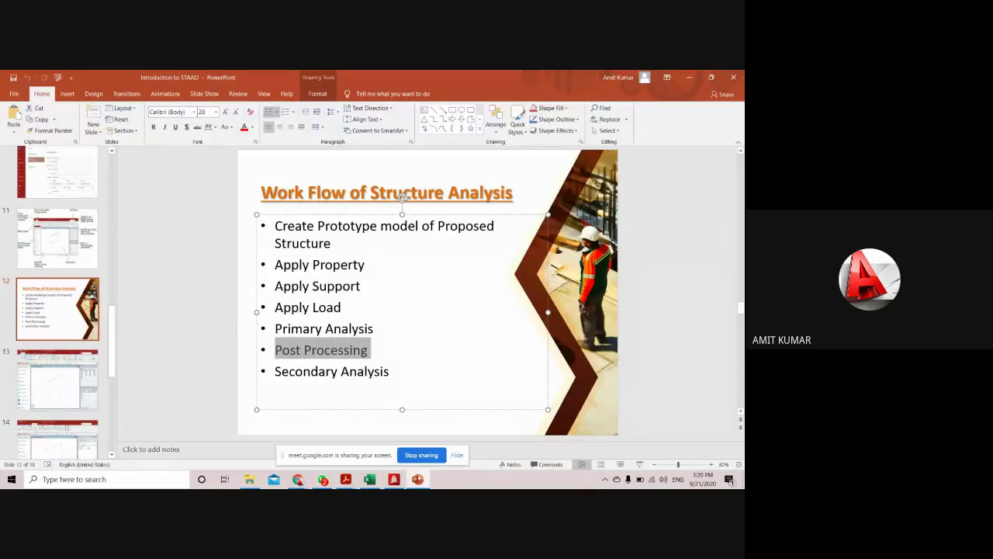
{"action": "left_click", "coordinate": [417, 479]}
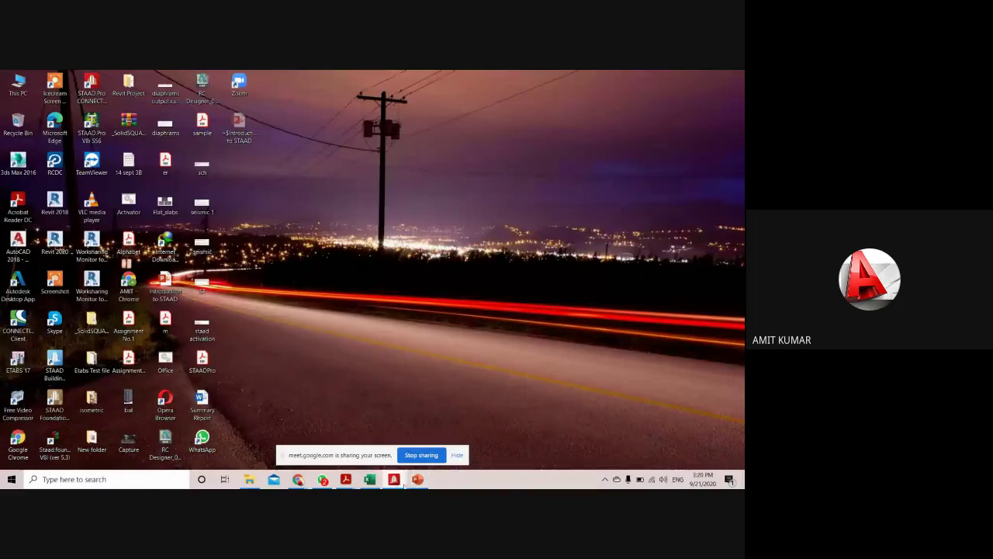
{"action": "left_click", "coordinate": [394, 479]}
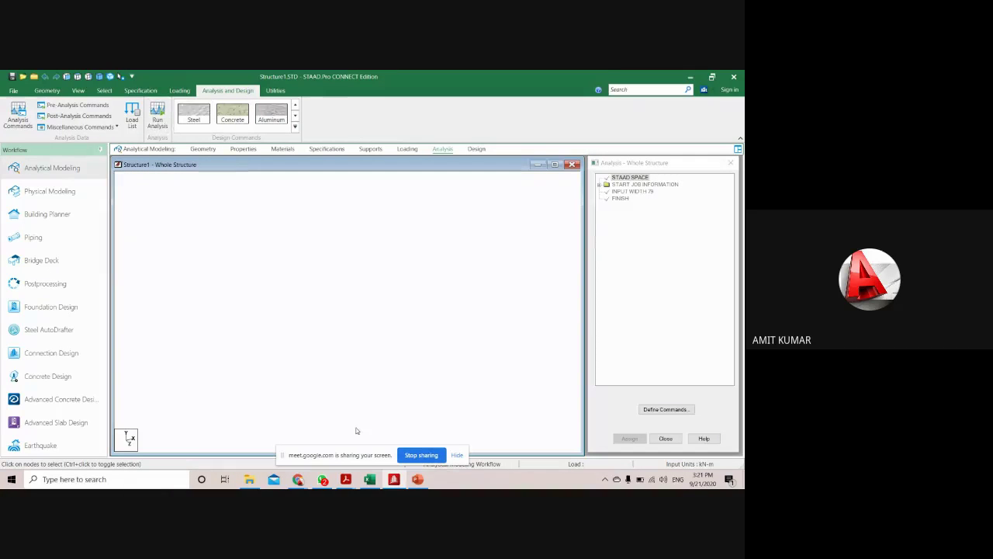
- Switch to the PowerPoint workflow slide, highlight "Secondary Analysis", and bring the STAAD.Pro model back
{"action": "left_click", "coordinate": [417, 479]}
{"action": "left_click", "coordinate": [276, 225]}
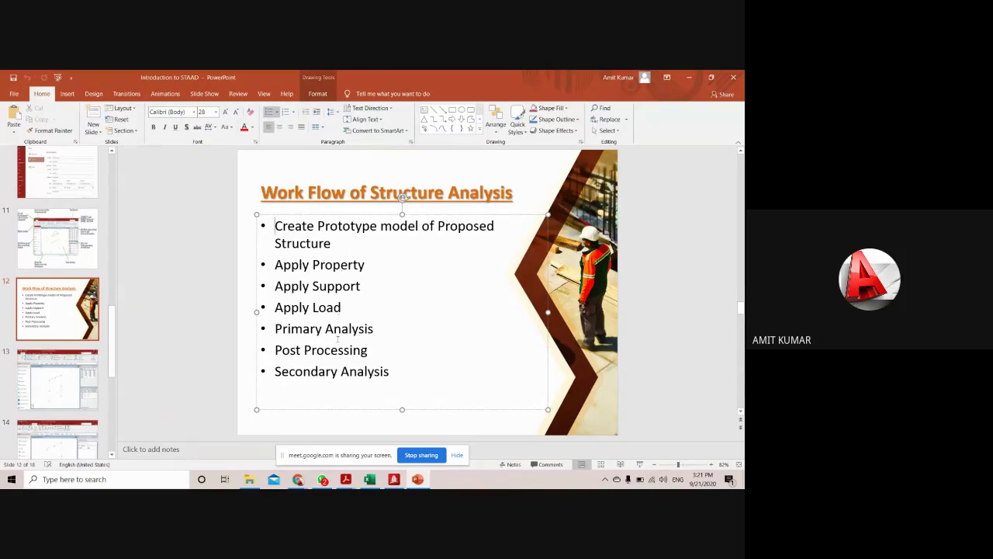
{"action": "left_click", "coordinate": [393, 373]}
{"action": "left_click_drag", "start_coordinate": [393, 373], "coordinate": [274, 373]}
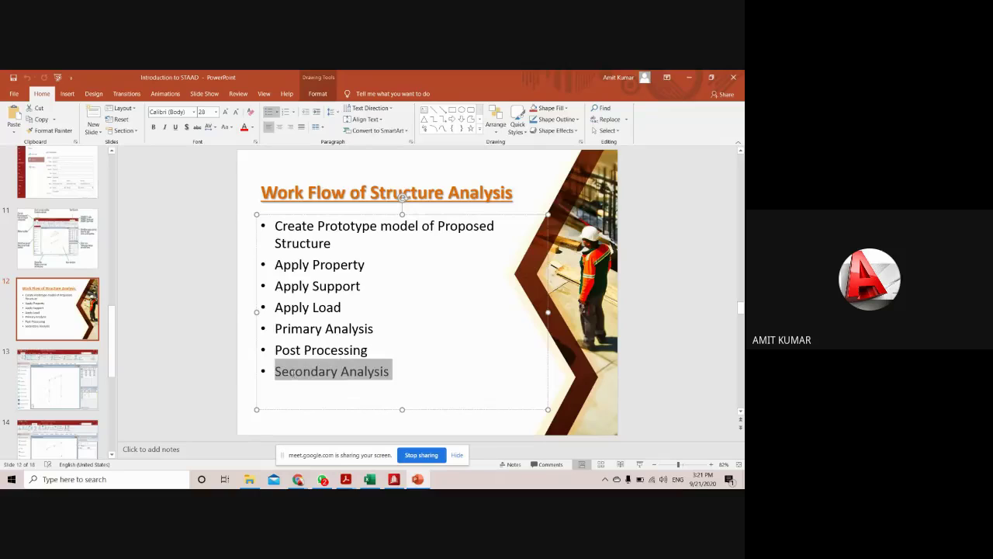
{"action": "left_click", "coordinate": [687, 77]}
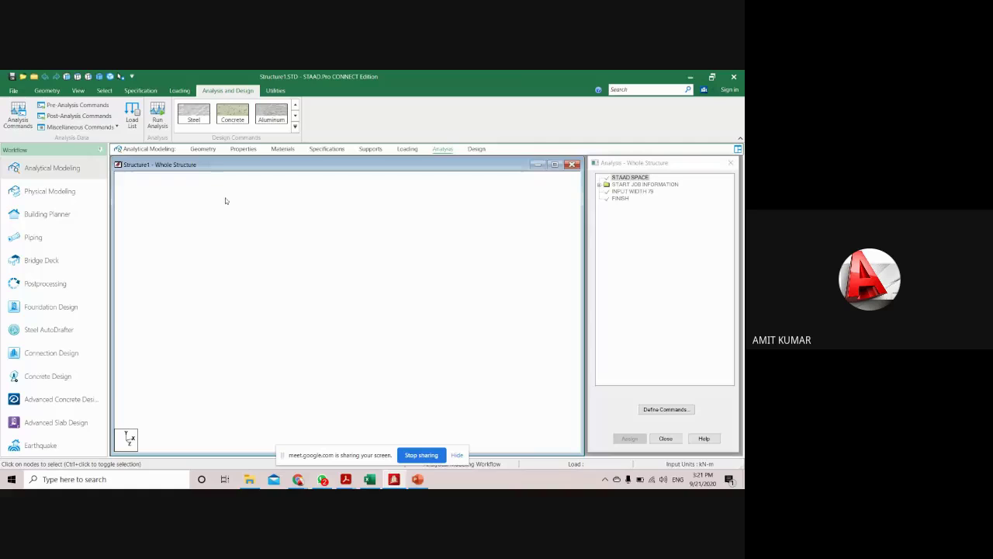
- Show the geometry tools and preview the default linear beam grid, closing it without placing any nodes or beams
{"action": "left_click", "coordinate": [43, 91]}
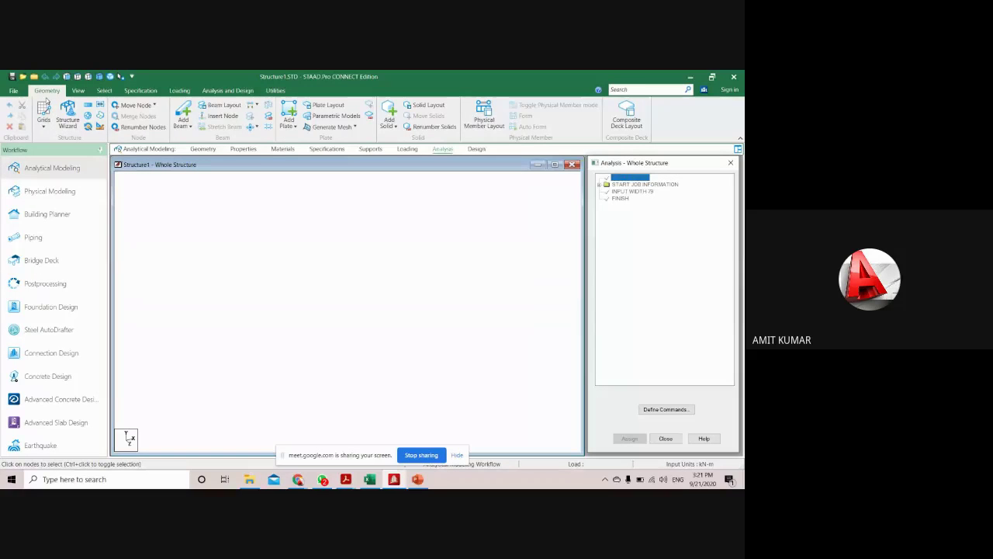
{"action": "left_click", "coordinate": [165, 198]}
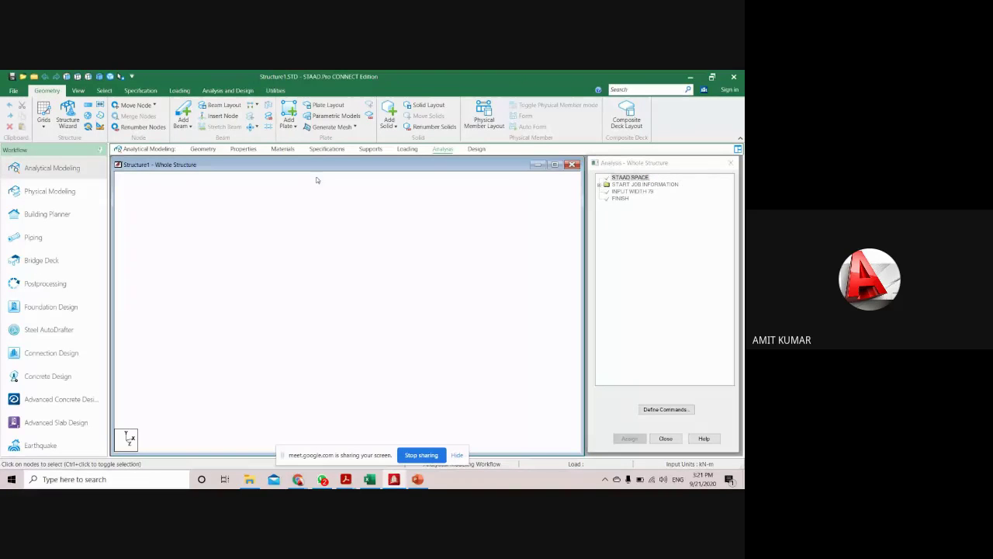
{"action": "left_click", "coordinate": [44, 118]}
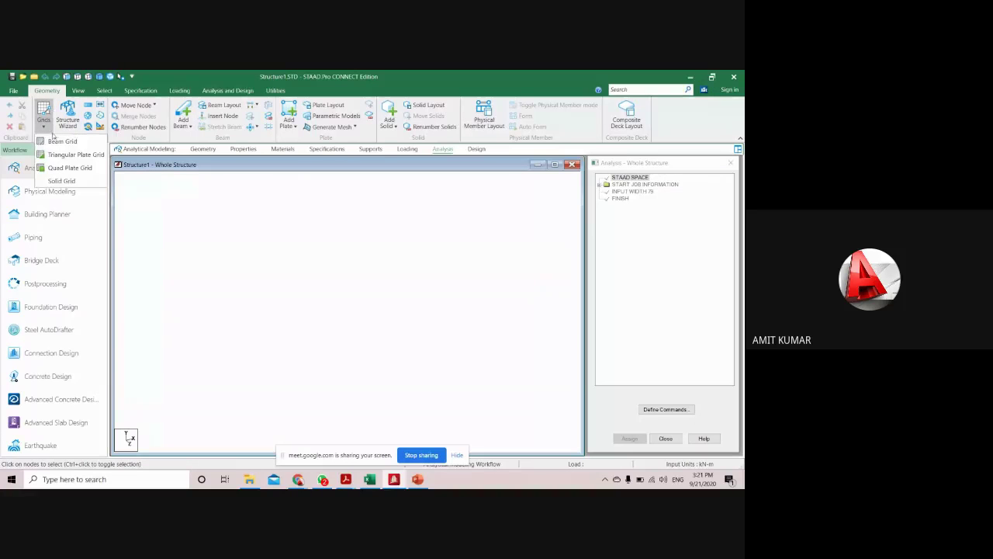
{"action": "left_click", "coordinate": [57, 142]}
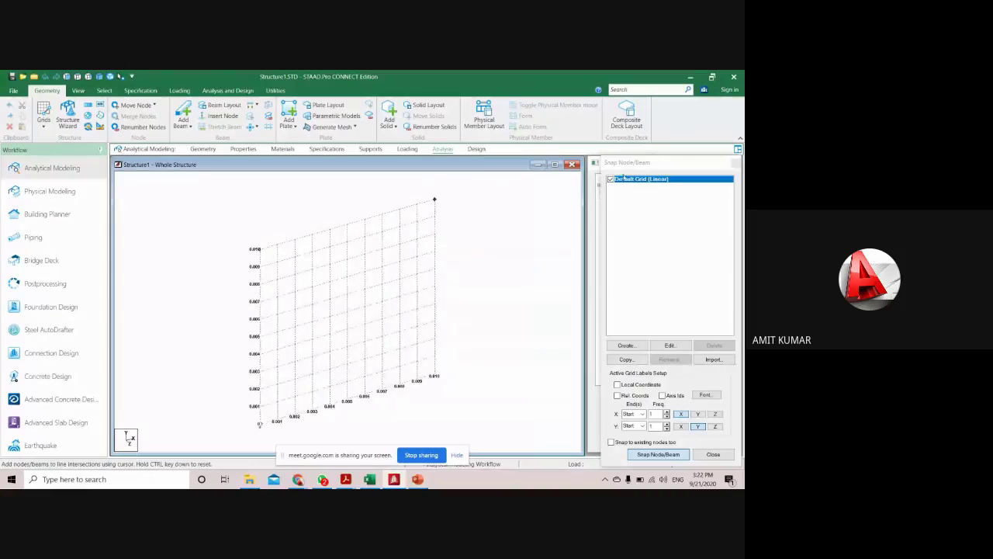
{"action": "left_click", "coordinate": [736, 164]}
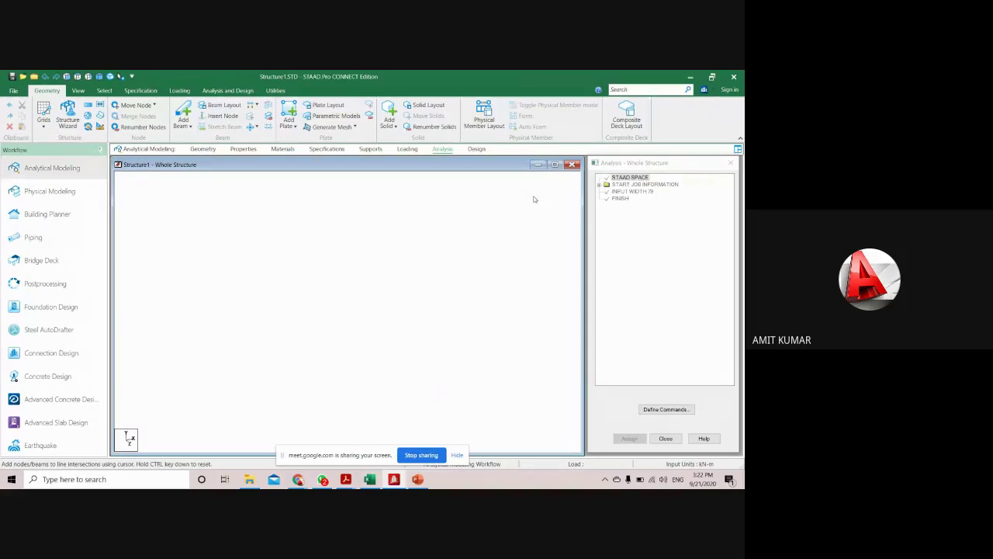
- Show the node and beam tables on the Geometry page, returning to the whole-structure view from the browser
{"action": "left_click", "coordinate": [203, 149]}
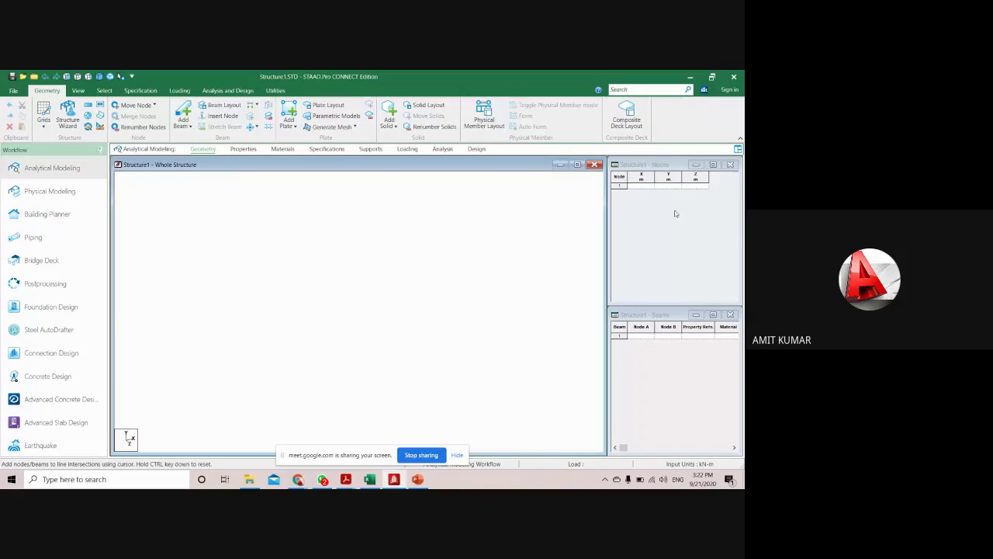
{"action": "left_click", "coordinate": [640, 187]}
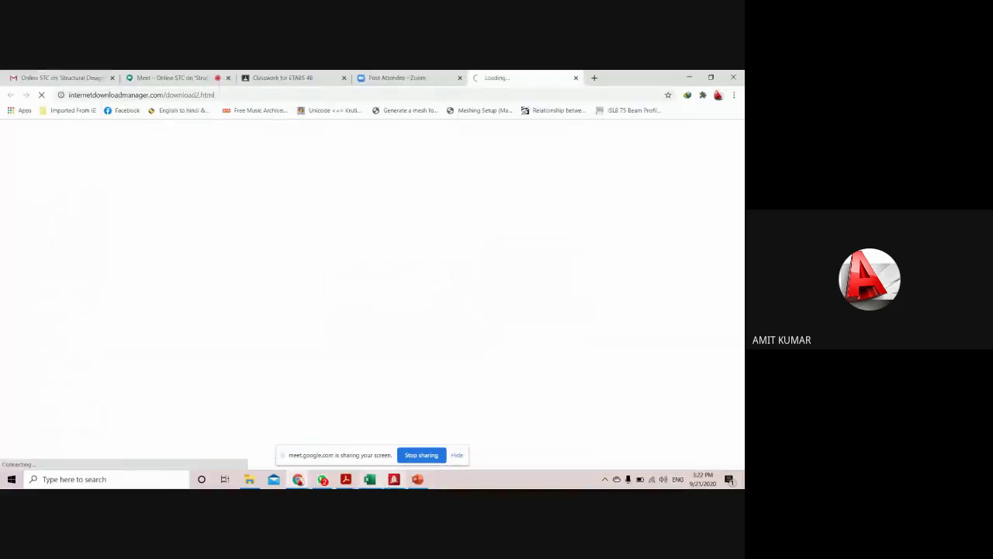
{"action": "left_click", "coordinate": [394, 480]}
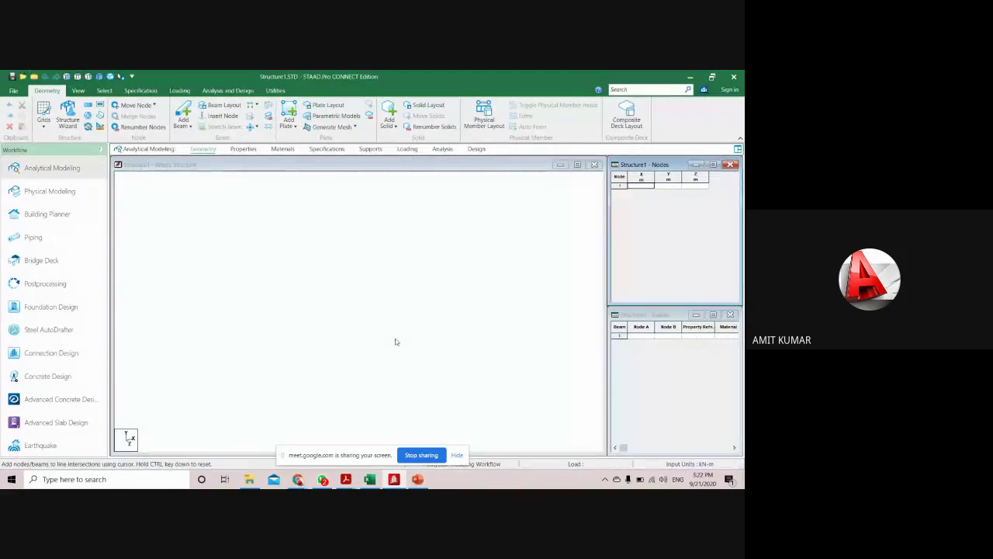
{"action": "left_click", "coordinate": [341, 293]}
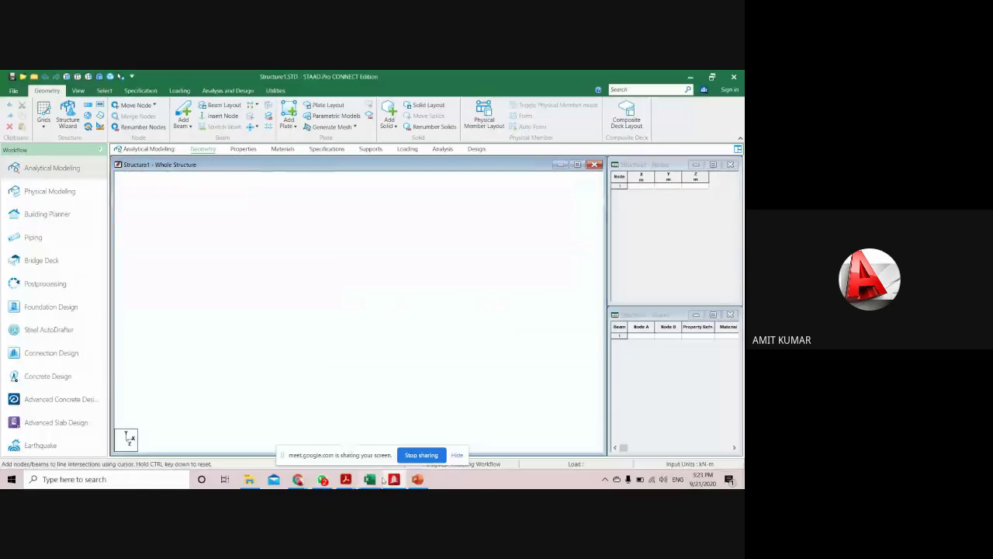
- Review the structure analysis workflow slide in PowerPoint once more and switch back to STAAD.Pro
{"action": "left_click", "coordinate": [417, 479]}
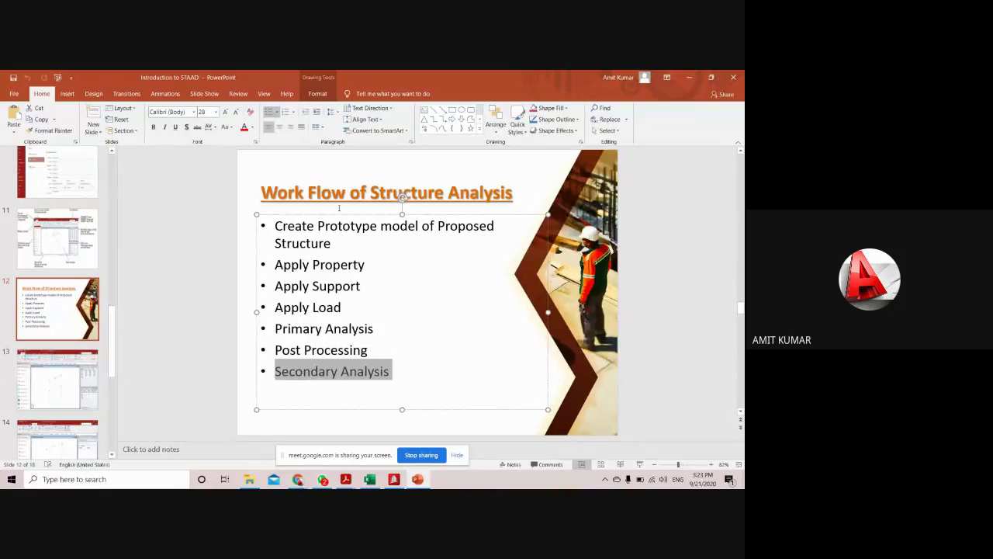
{"action": "key", "text": "alt+Tab"}
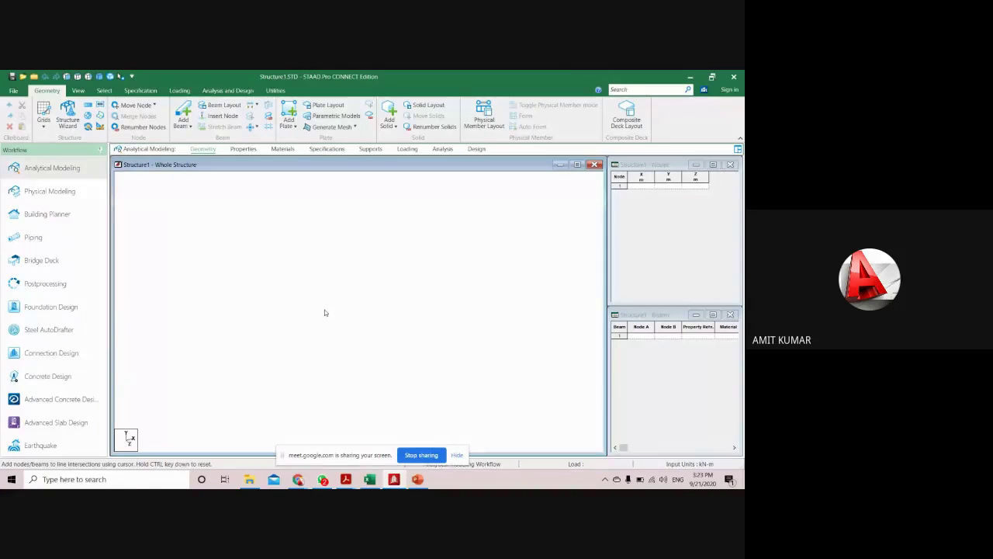
- Open the default linear beam grid and set its construction line spacing to 1 m in both X and Y
{"action": "left_click", "coordinate": [43, 116]}
{"action": "left_click", "coordinate": [59, 142]}
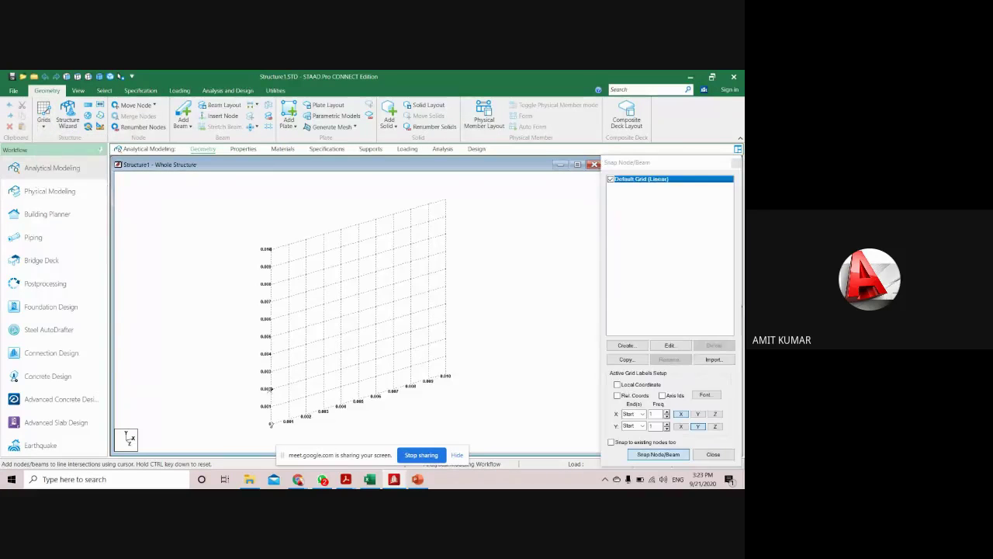
{"action": "left_click", "coordinate": [669, 345]}
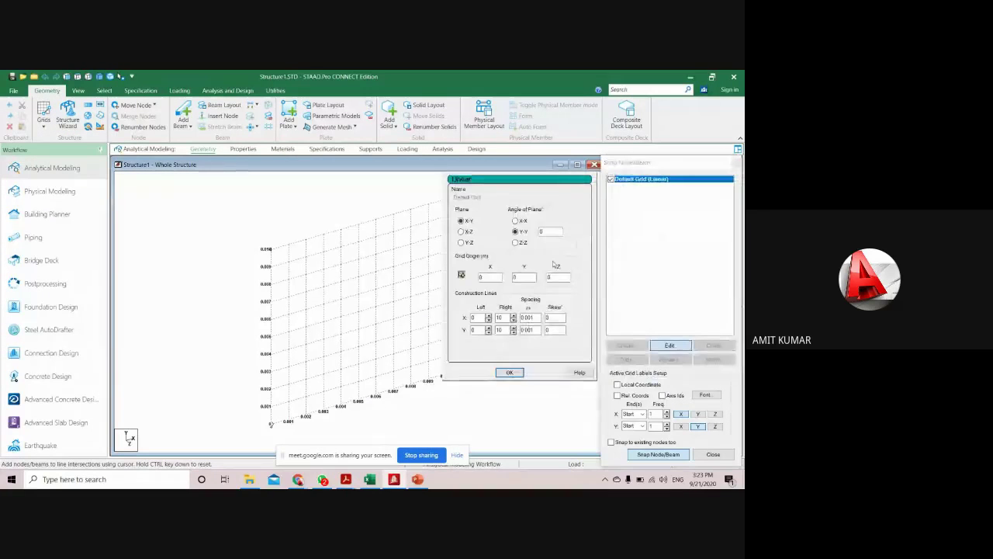
{"action": "double_click", "coordinate": [536, 317]}
{"action": "type", "text": "1"}
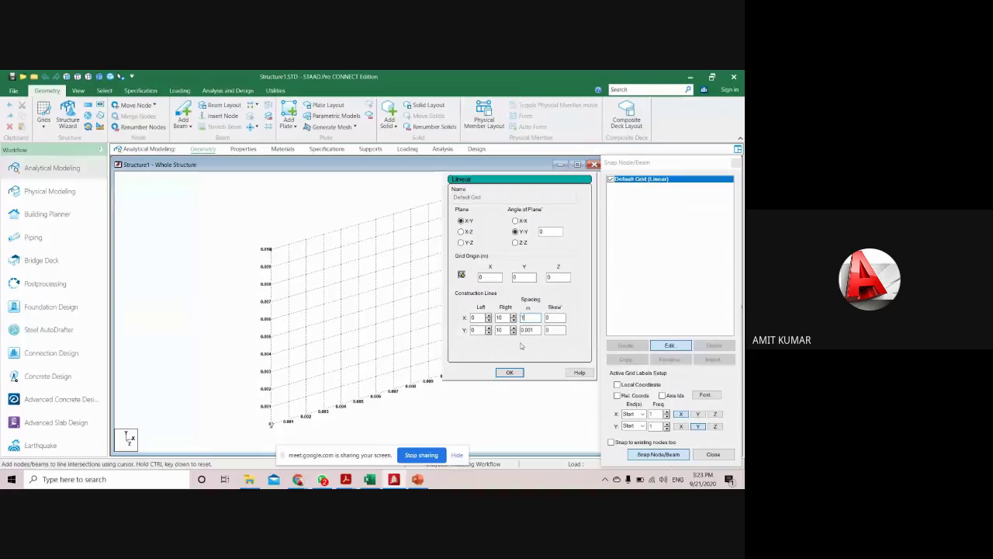
{"action": "key", "text": "Tab"}
{"action": "type", "text": "1"}
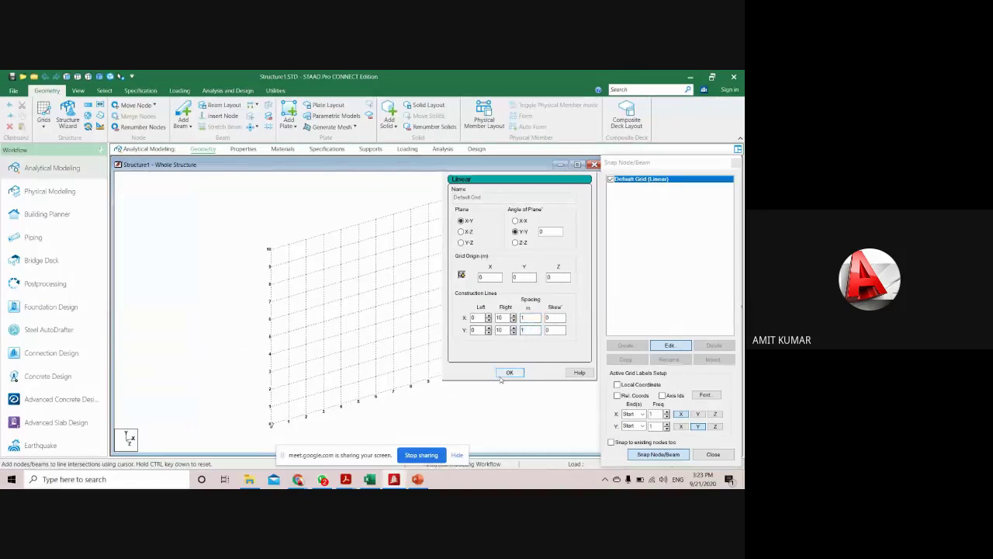
{"action": "left_click", "coordinate": [510, 372]}
- Switch the default grid to the X-Z plane and set its Z spacing to 1 m
{"action": "left_click", "coordinate": [669, 346]}
{"action": "left_click", "coordinate": [461, 231]}
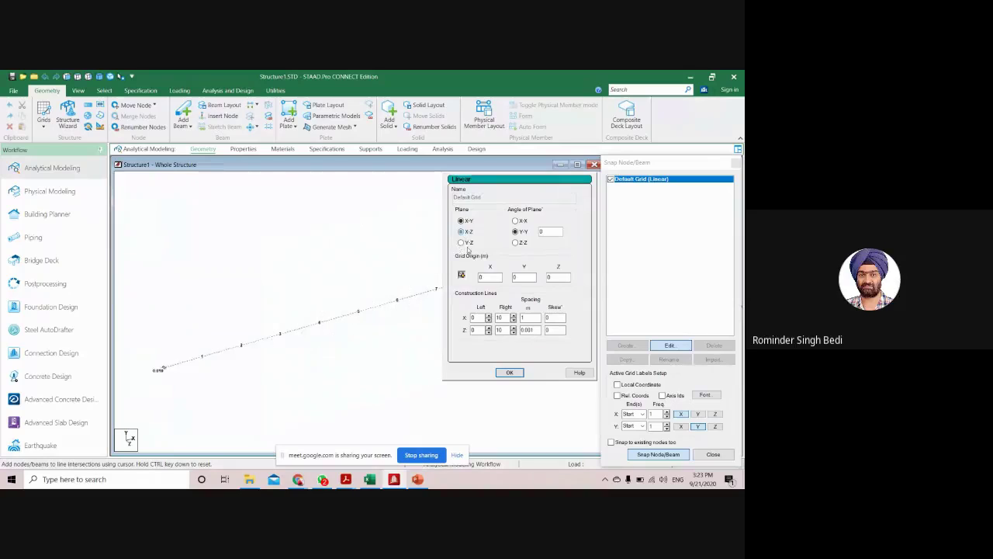
{"action": "double_click", "coordinate": [528, 330]}
{"action": "type", "text": "1"}
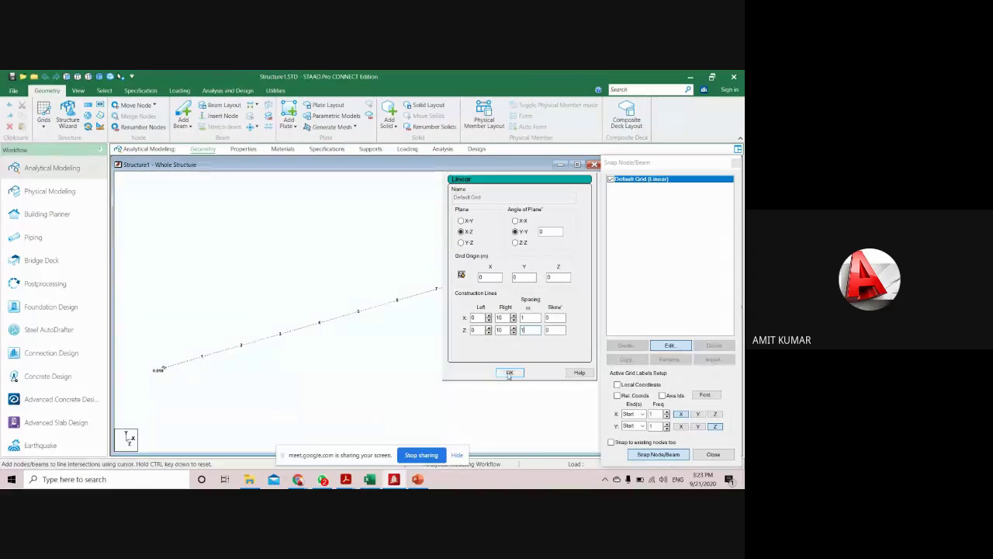
{"action": "left_click", "coordinate": [509, 372]}
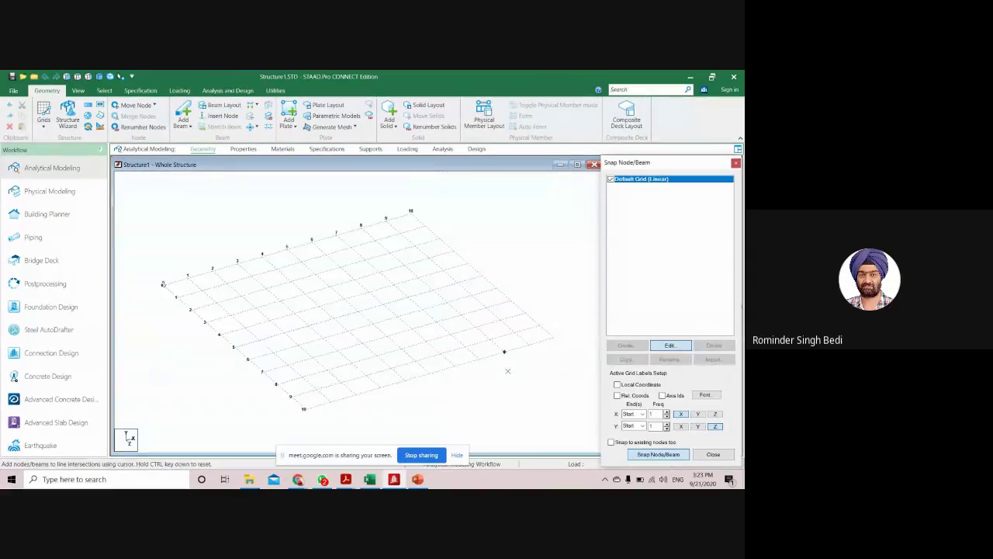
- Return the grid to the X-Y plane and draw a 10 m beam from the origin along the X axis
{"action": "left_click", "coordinate": [669, 345]}
{"action": "left_click", "coordinate": [461, 221]}
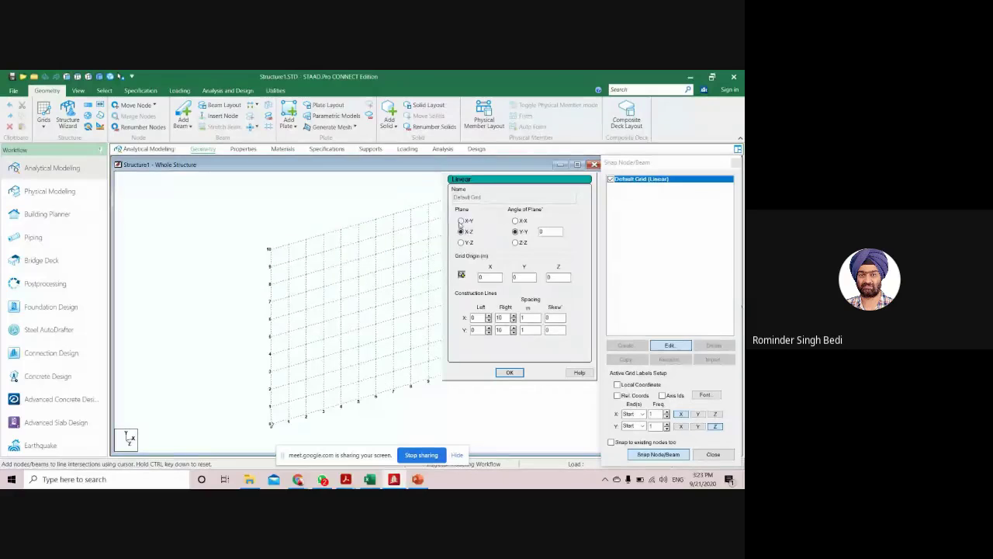
{"action": "left_click", "coordinate": [503, 373]}
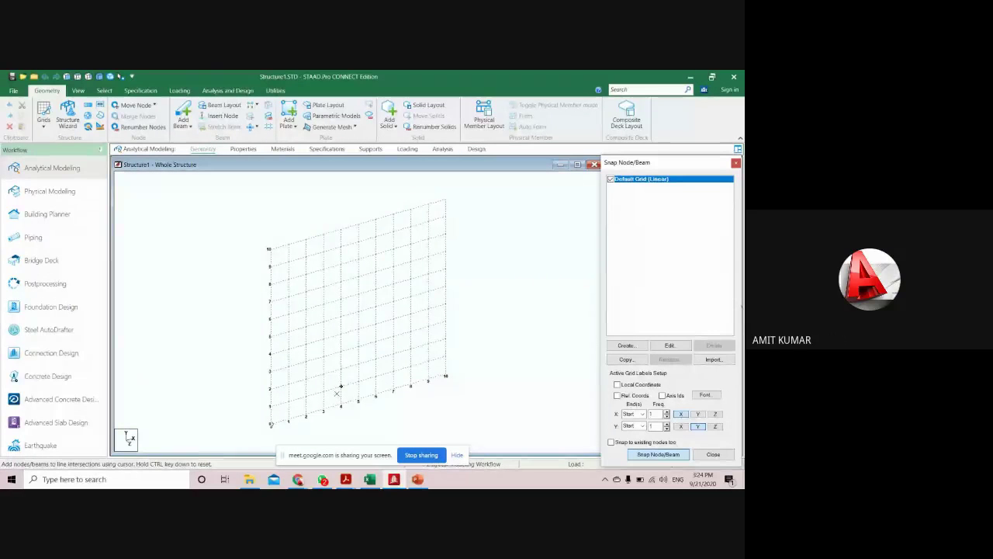
{"action": "left_click", "coordinate": [281, 411]}
{"action": "middle_click_drag", "start_coordinate": [284, 413], "coordinate": [288, 394]}
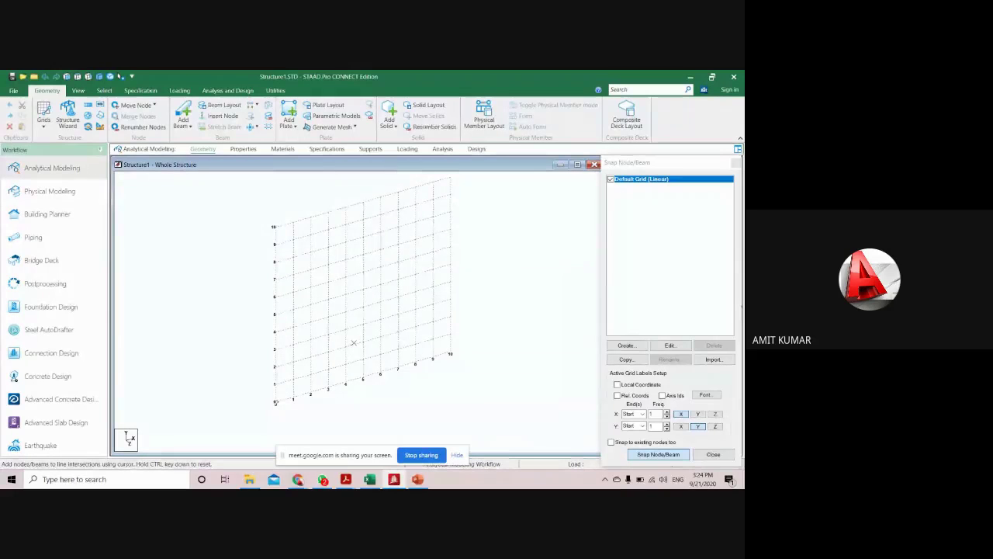
{"action": "left_click", "coordinate": [275, 402]}
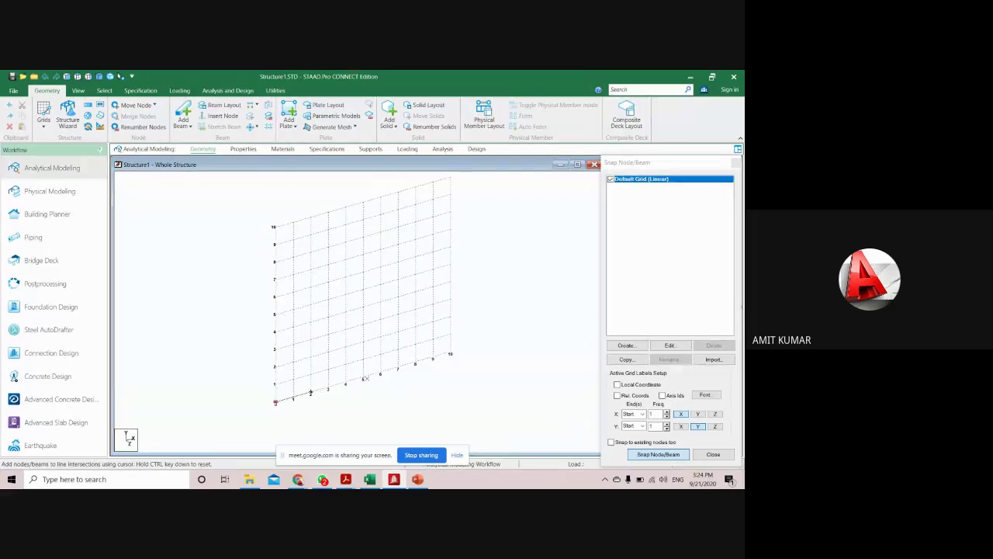
{"action": "left_click", "coordinate": [449, 354]}
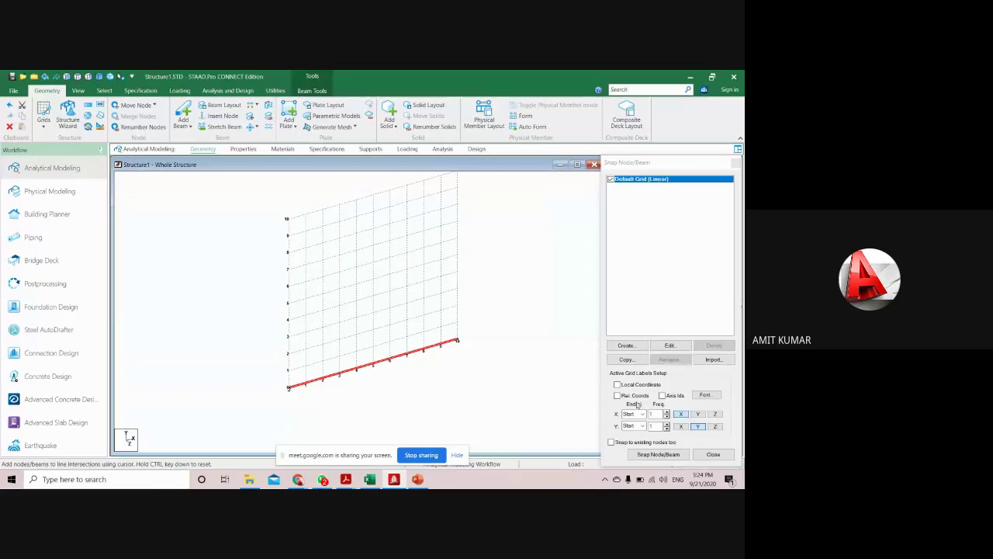
- Add a 10 m vertical beam from the origin along the Y axis and select it
{"action": "left_click", "coordinate": [658, 454]}
{"action": "left_click", "coordinate": [287, 308]}
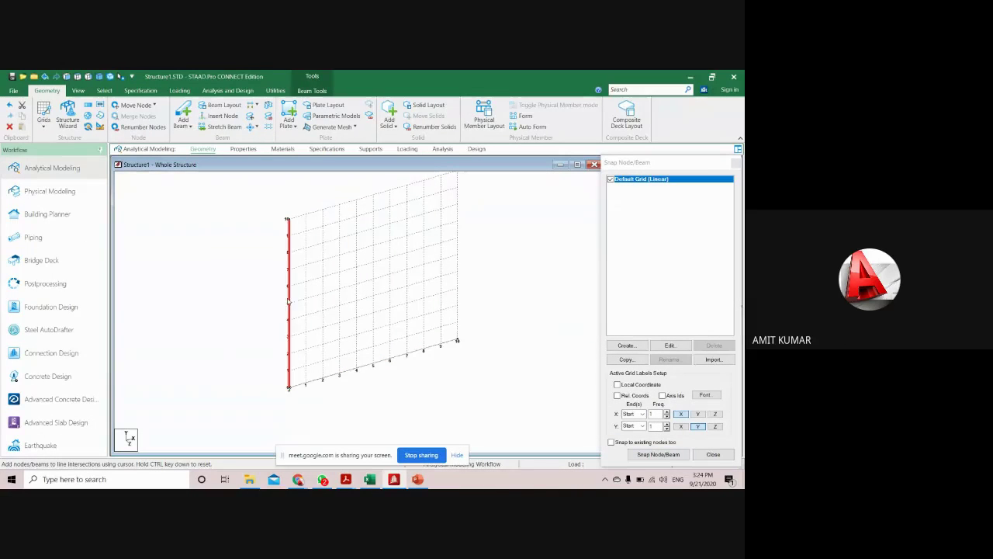
{"action": "left_click", "coordinate": [205, 428]}
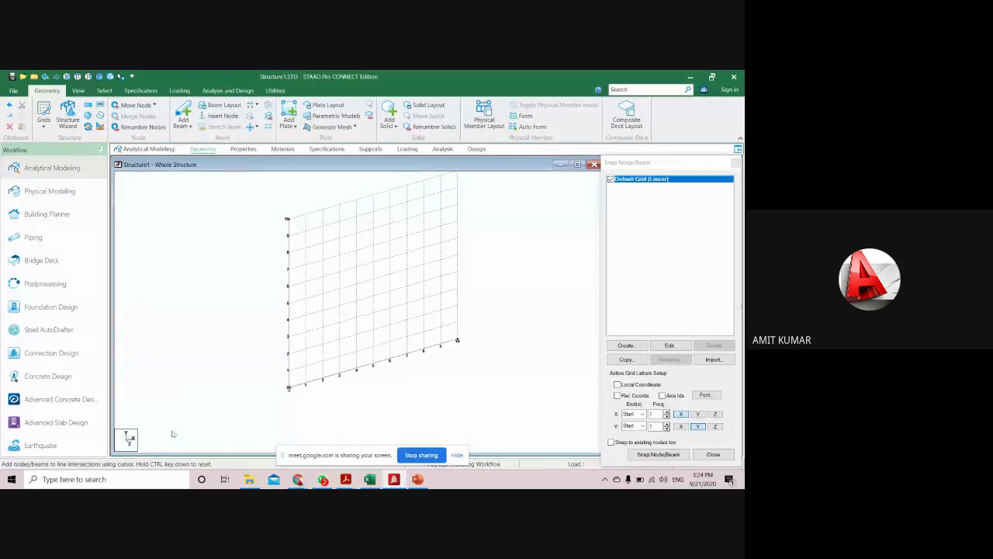
{"action": "left_click", "coordinate": [289, 324]}
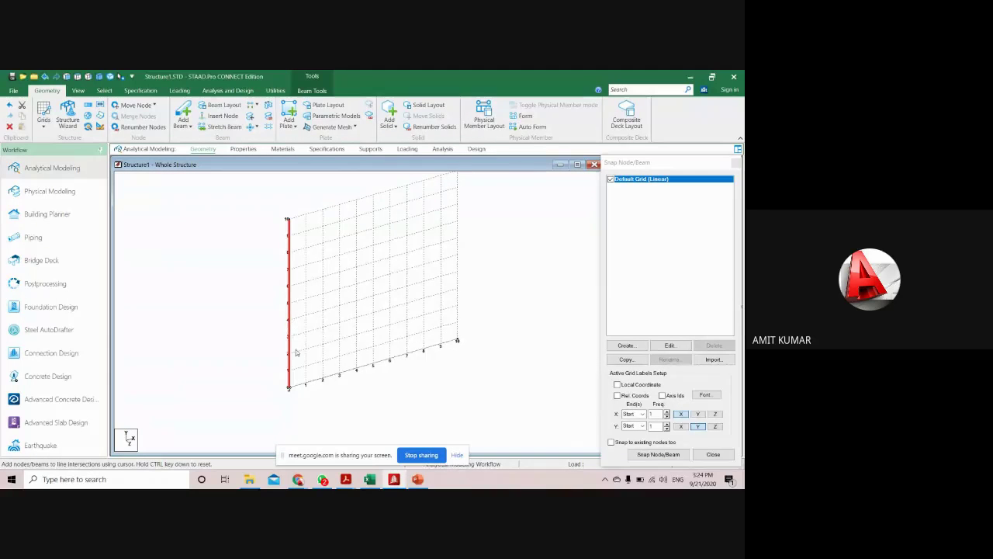
- Set the grid to the X-Z plane, draw a 10 m beam from the origin along the Z axis, and close the grid
{"action": "left_click", "coordinate": [669, 344]}
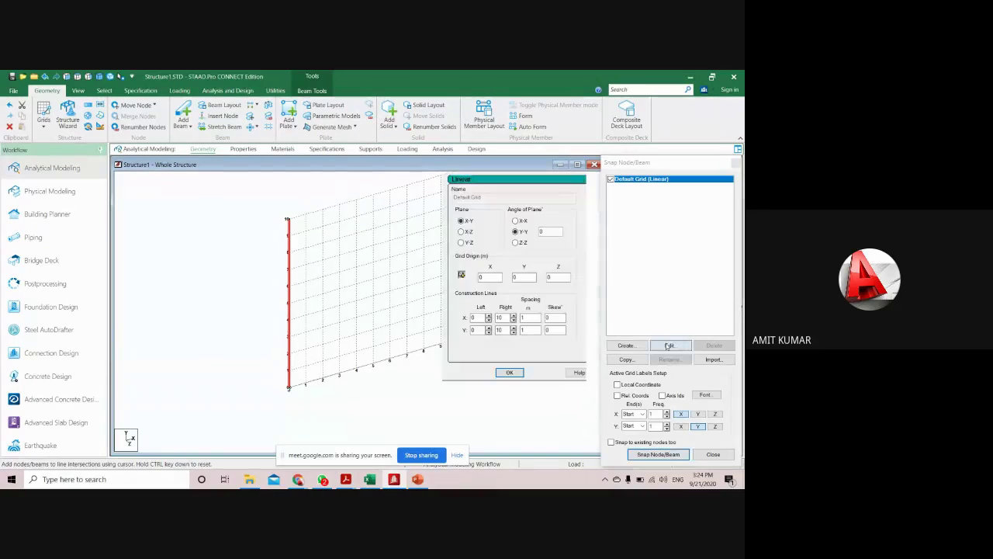
{"action": "left_click", "coordinate": [463, 232]}
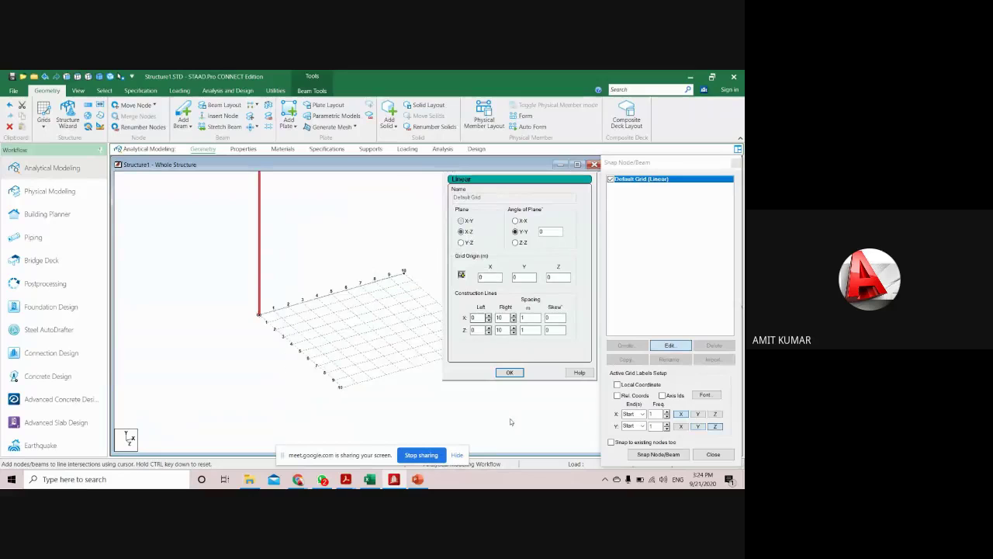
{"action": "left_click", "coordinate": [510, 373]}
{"action": "left_click", "coordinate": [657, 455]}
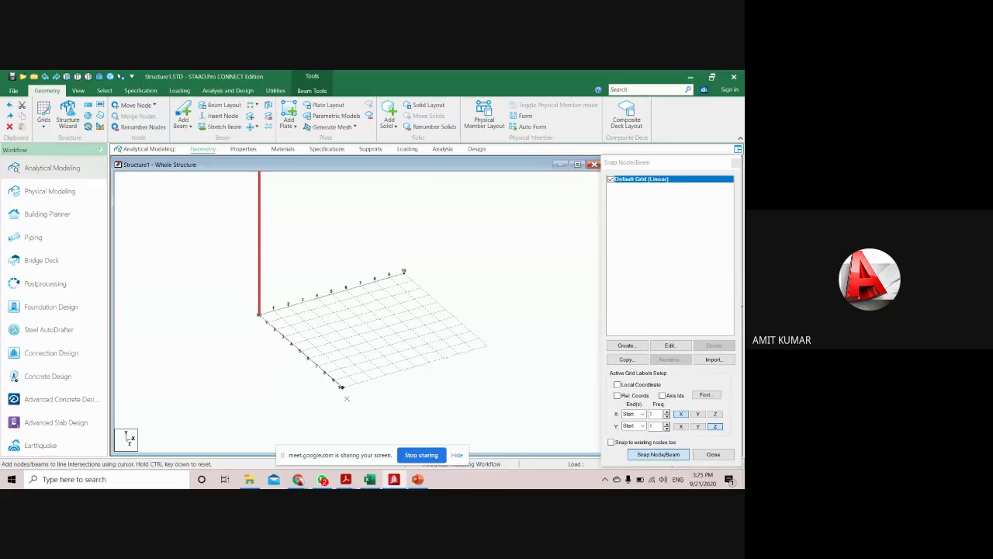
{"action": "left_click", "coordinate": [735, 164]}
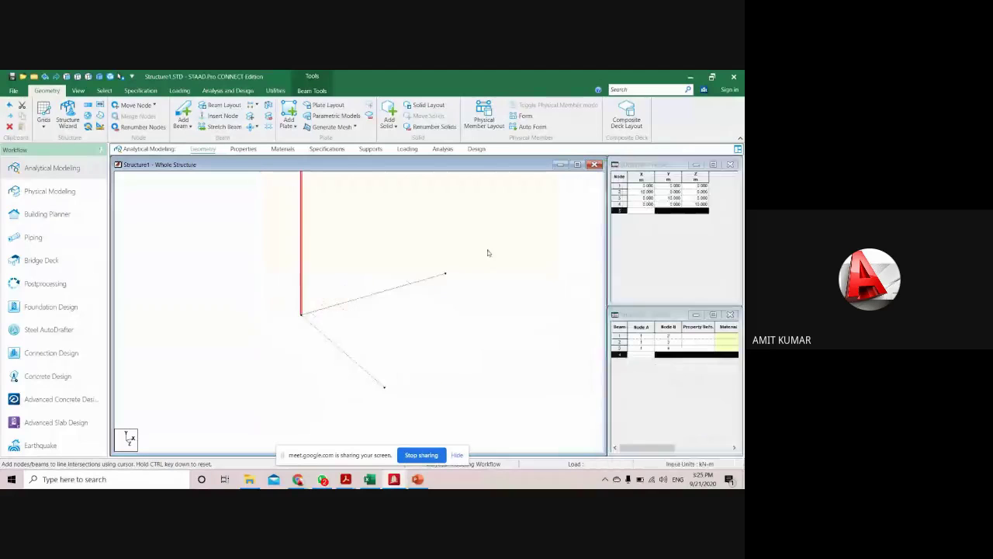
- Display the beam numbers on the three-member model
{"action": "middle_click_drag", "start_coordinate": [488, 253], "coordinate": [338, 353]}
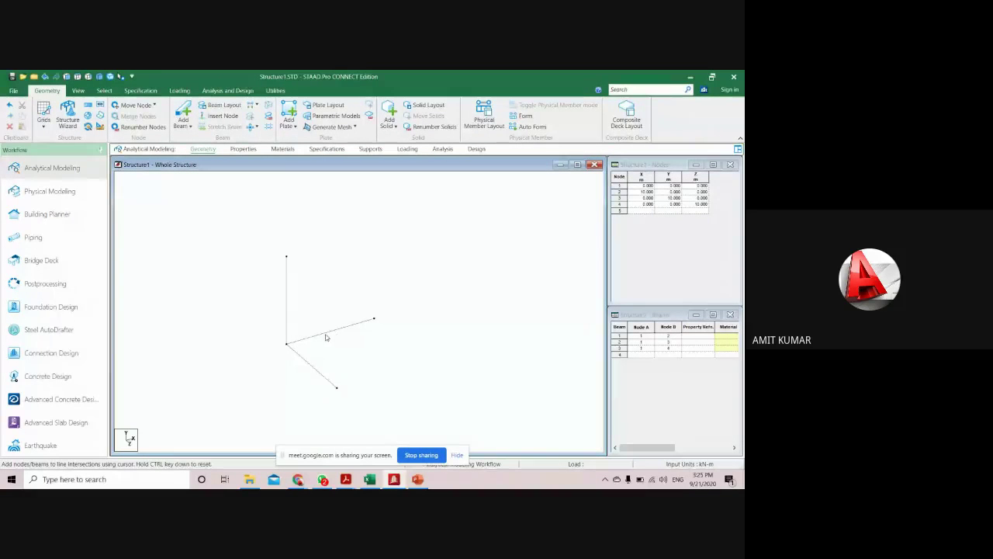
{"action": "left_click", "coordinate": [326, 335]}
{"action": "left_click", "coordinate": [380, 347]}
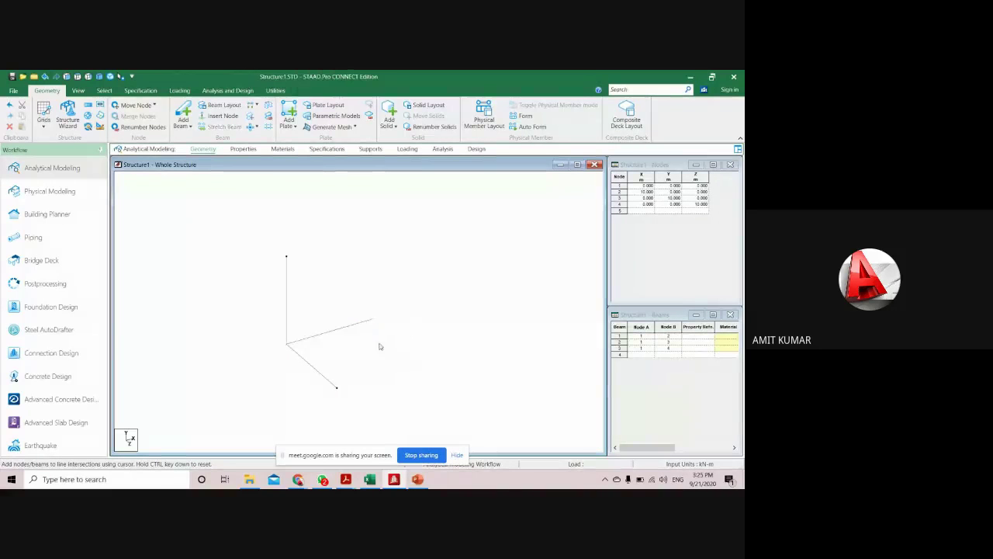
{"action": "key", "text": "shift+b"}
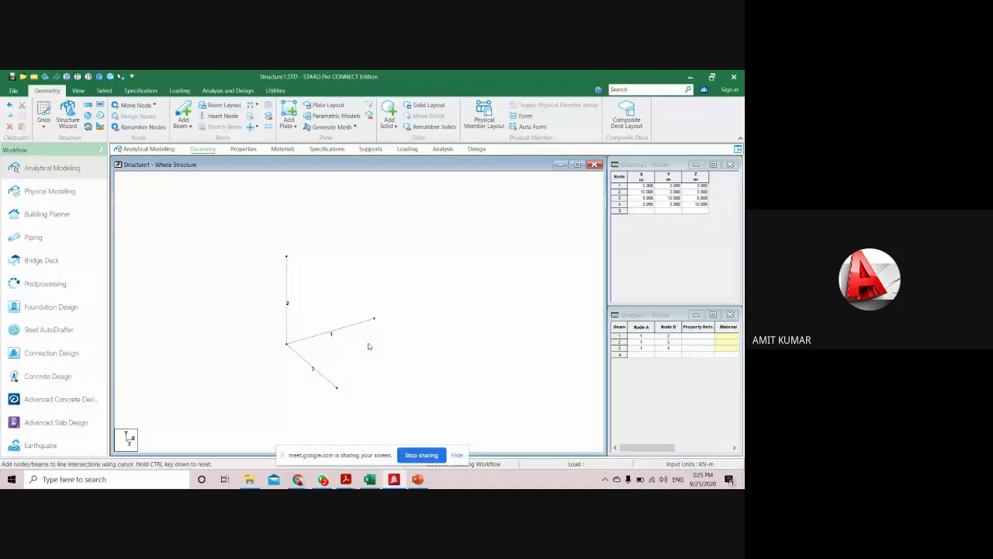
{"action": "scroll", "coordinate": [334, 326], "scroll_direction": "up", "scroll_amount": 2}
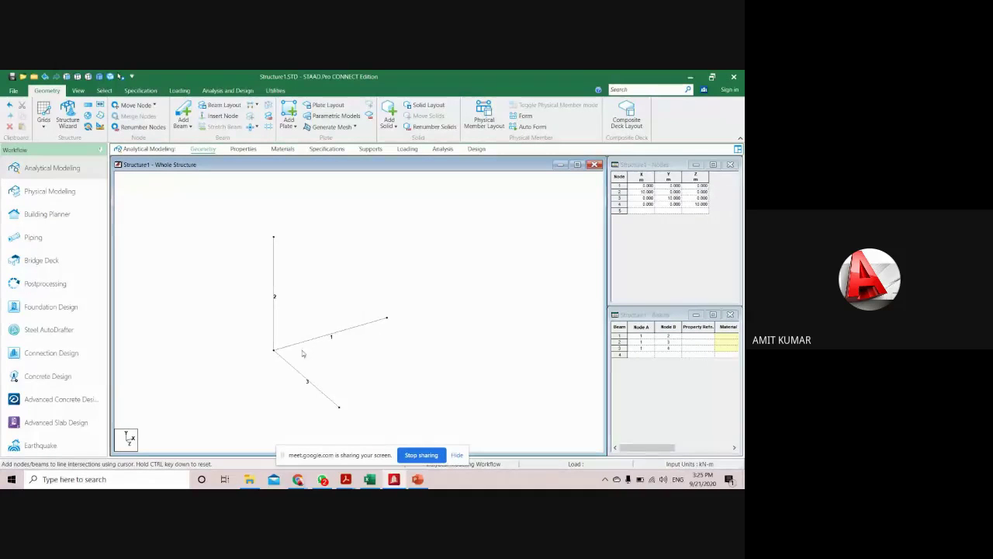
- Select beams 1, 2 and 3 in turn to identify the members along X, Y and Z, then clear the selection
{"action": "left_click", "coordinate": [340, 332]}
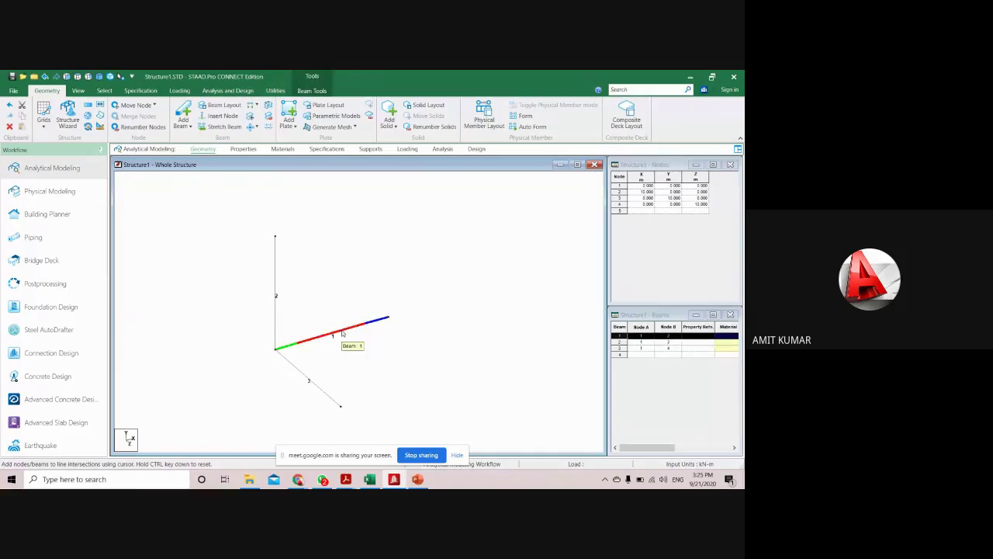
{"action": "left_click", "coordinate": [275, 294]}
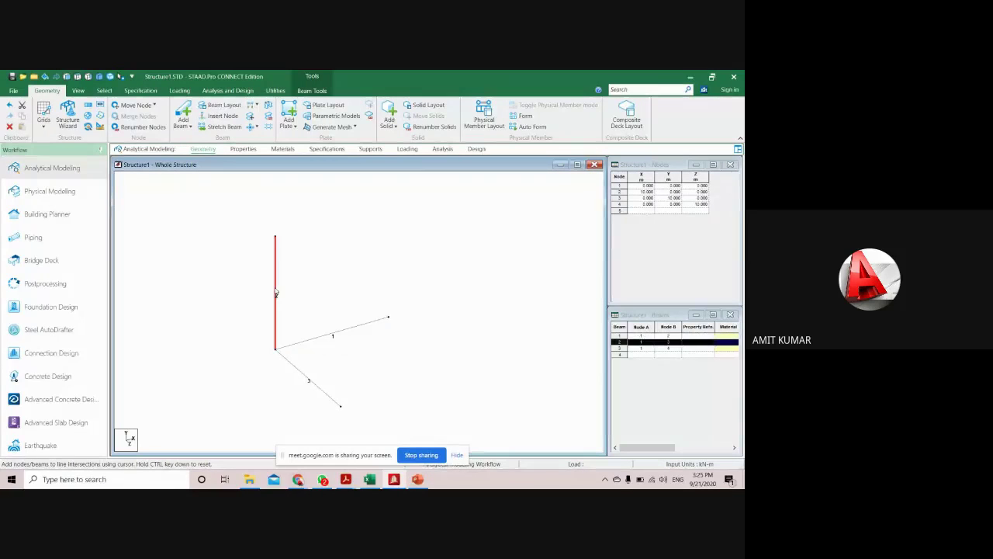
{"action": "left_click", "coordinate": [298, 370]}
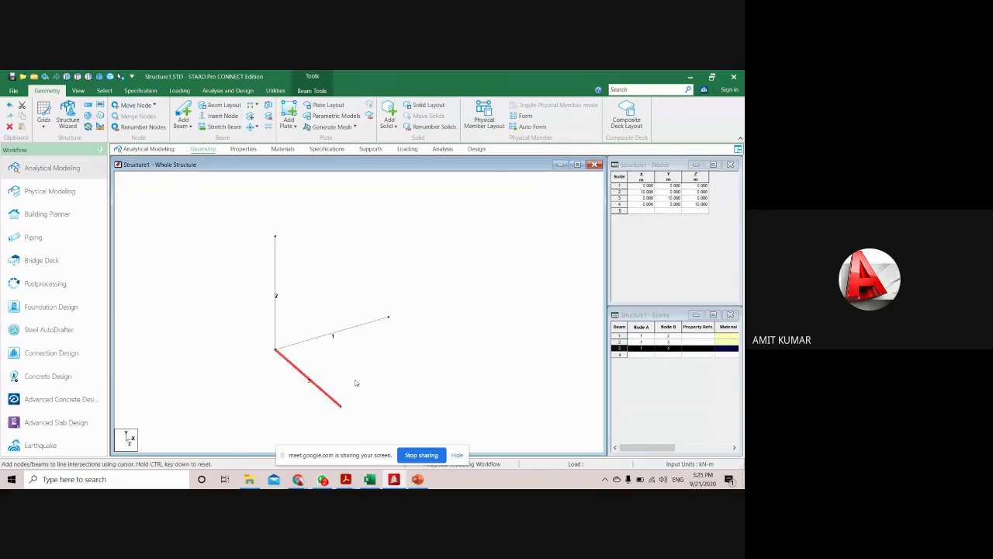
{"action": "left_click", "coordinate": [390, 378]}
{"action": "scroll", "coordinate": [320, 400], "scroll_direction": "up", "scroll_amount": 1}
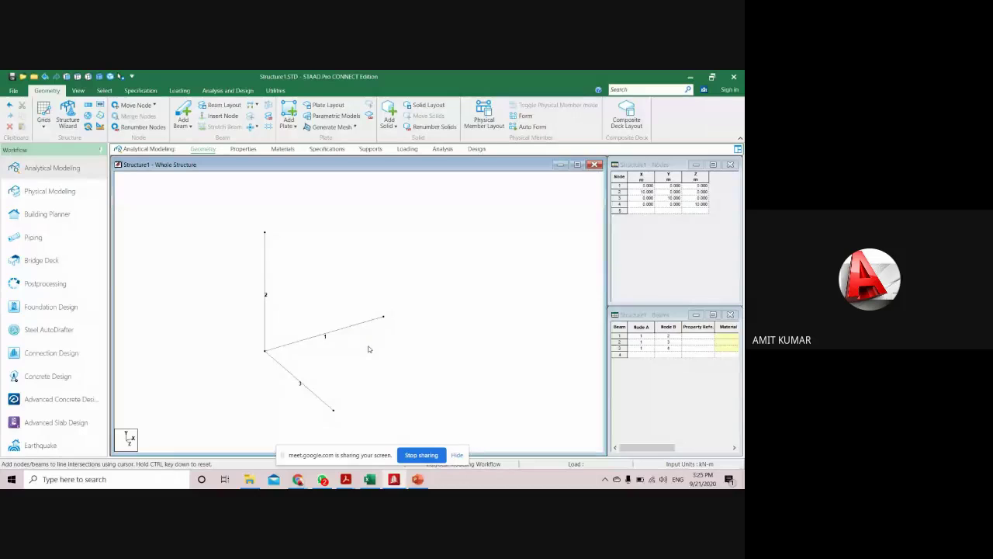
- Display the global axes at the origin and examine their X, Y and Z directions against the three beams
{"action": "key", "text": "shift+i"}
{"action": "scroll", "coordinate": [306, 351], "scroll_direction": "up", "scroll_amount": 2}
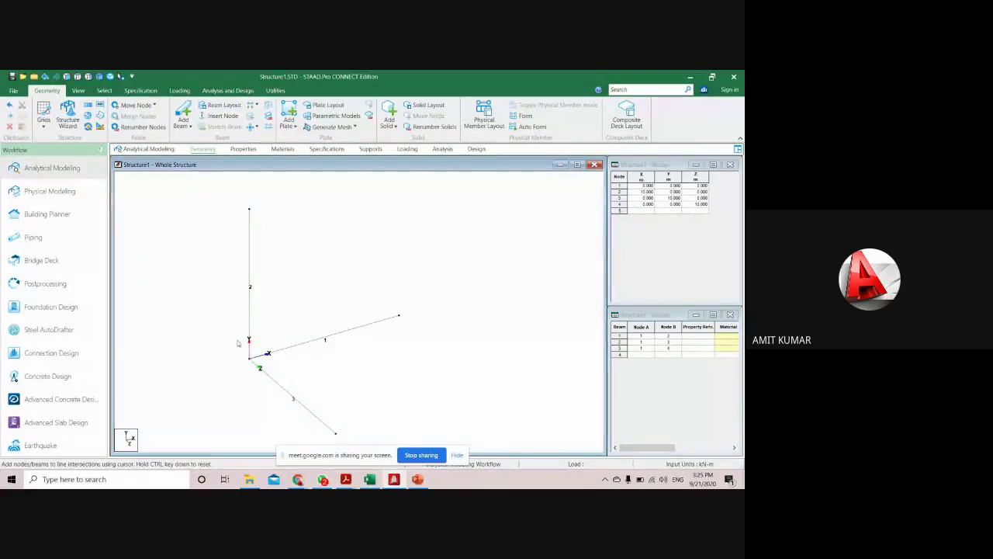
{"action": "left_click_drag", "start_coordinate": [235, 328], "coordinate": [298, 417]}
{"action": "scroll", "coordinate": [267, 371], "scroll_direction": "up", "scroll_amount": 2}
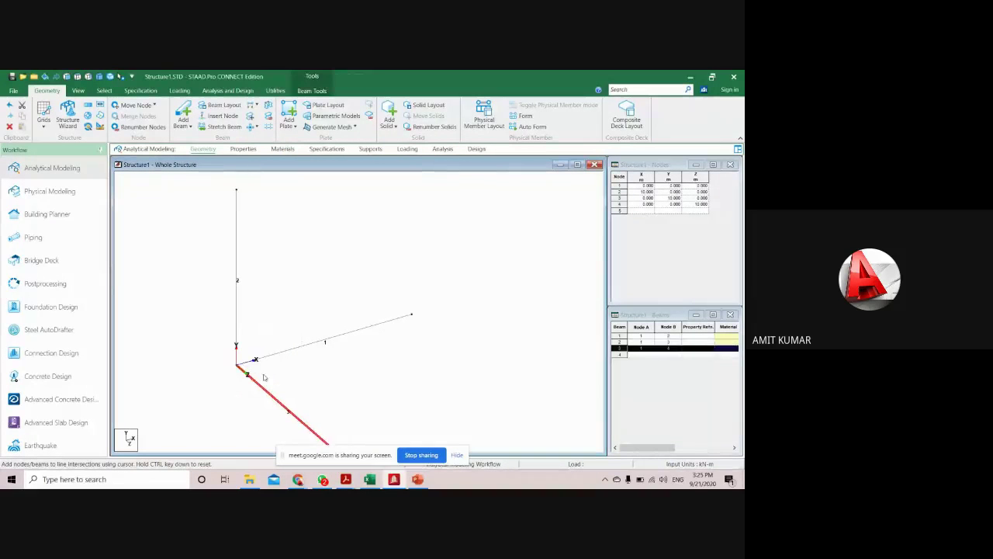
{"action": "left_click", "coordinate": [310, 381]}
{"action": "middle_click_drag", "start_coordinate": [268, 379], "coordinate": [303, 357]}
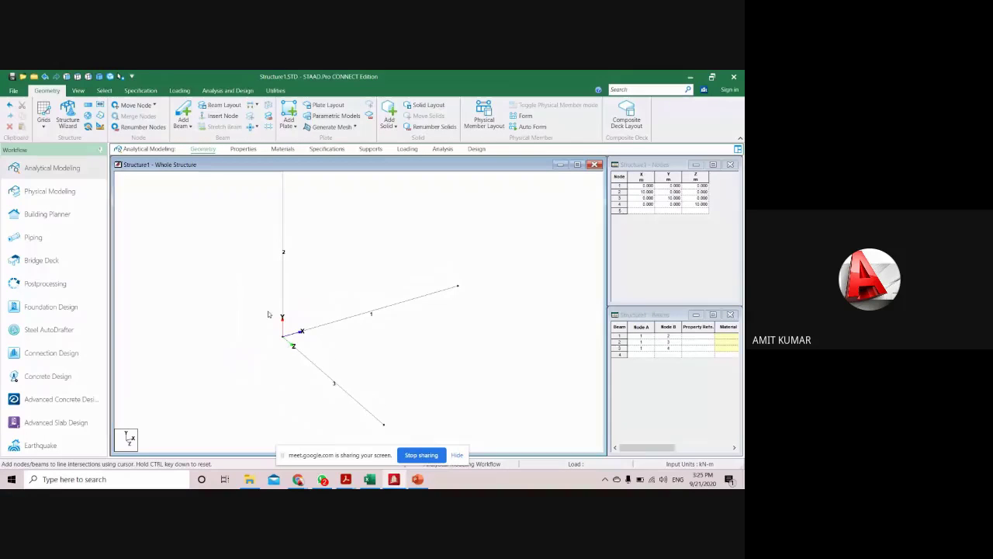
{"action": "left_click_drag", "start_coordinate": [264, 303], "coordinate": [321, 381]}
{"action": "middle_click_drag", "start_coordinate": [350, 361], "coordinate": [339, 401]}
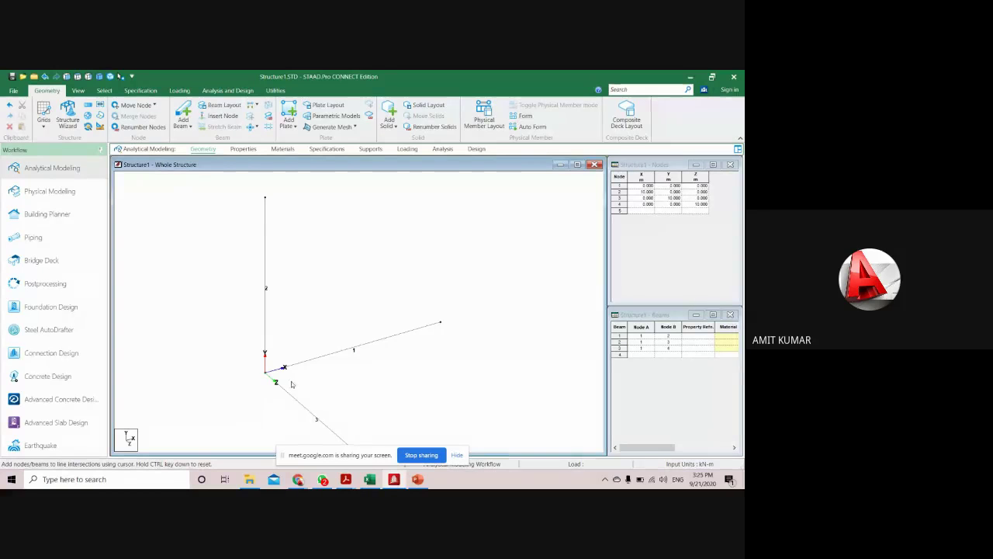
{"action": "scroll", "coordinate": [272, 380], "scroll_direction": "up", "scroll_amount": 1}
{"action": "scroll", "coordinate": [273, 382], "scroll_direction": "up", "scroll_amount": 3}
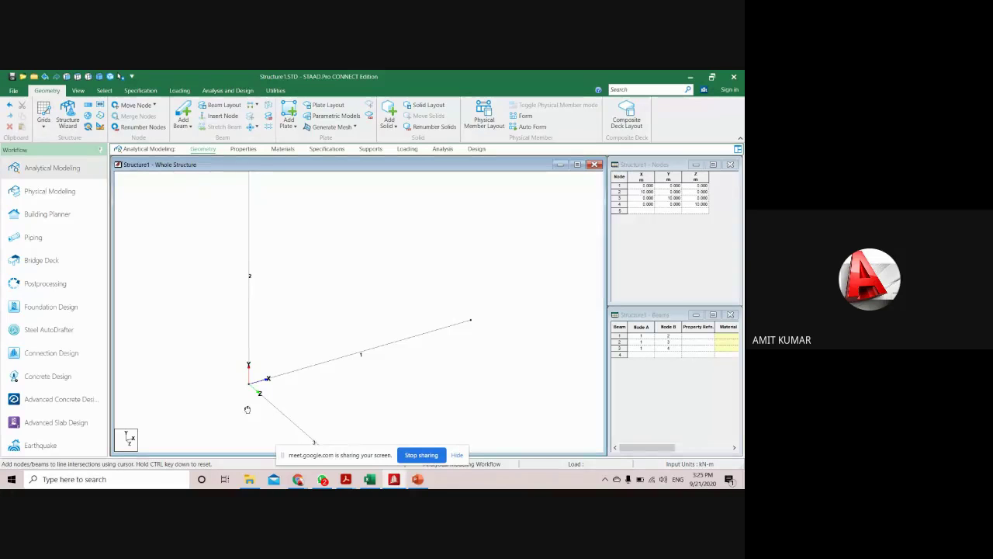
{"action": "middle_click_drag", "start_coordinate": [243, 406], "coordinate": [241, 399]}
{"action": "scroll", "coordinate": [348, 404], "scroll_direction": "down", "scroll_amount": 1}
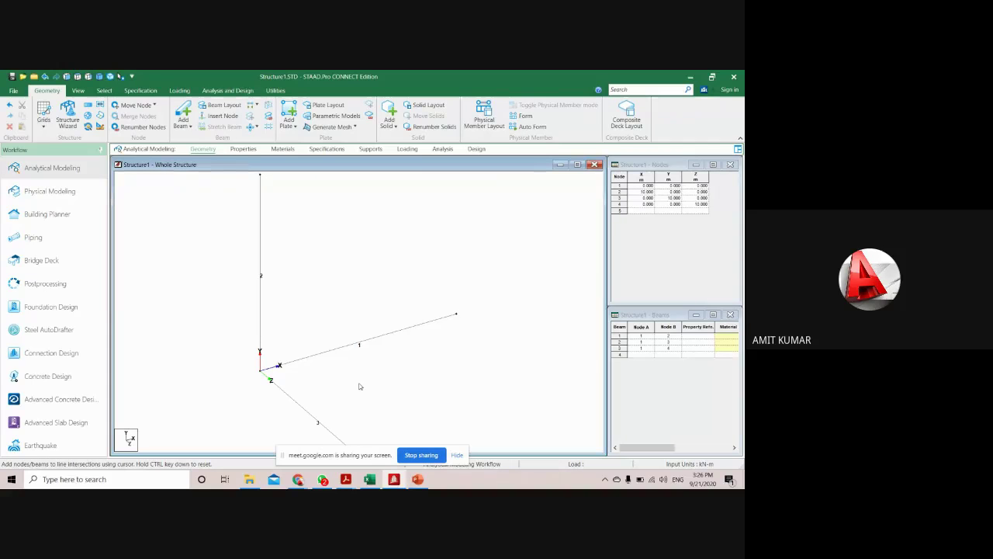
- Display the local axes on all three beams and compare them with the global axes
{"action": "key", "text": "shift+o"}
{"action": "key", "text": "Right"}
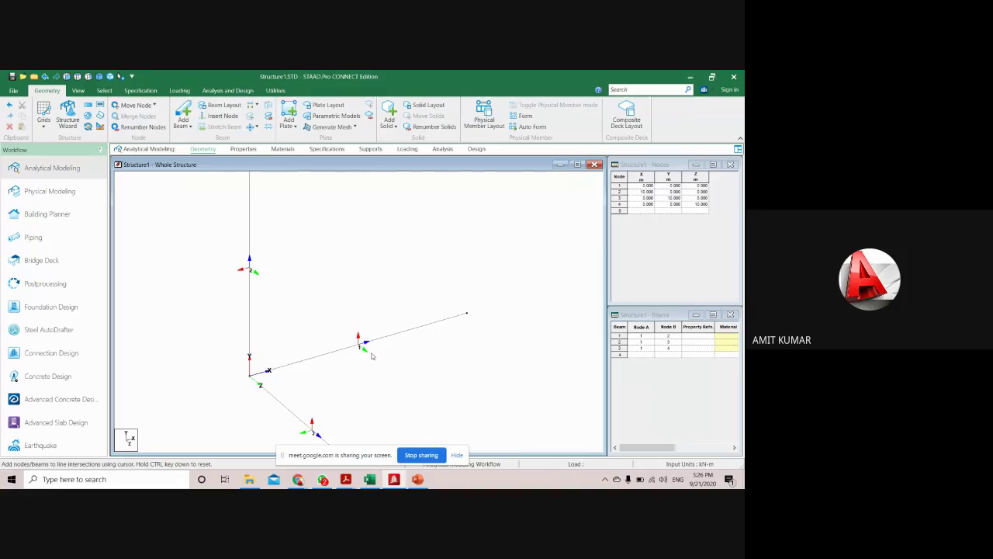
{"action": "key", "text": "Right"}
{"action": "key", "text": "Right"}
{"action": "key", "text": "Right"}
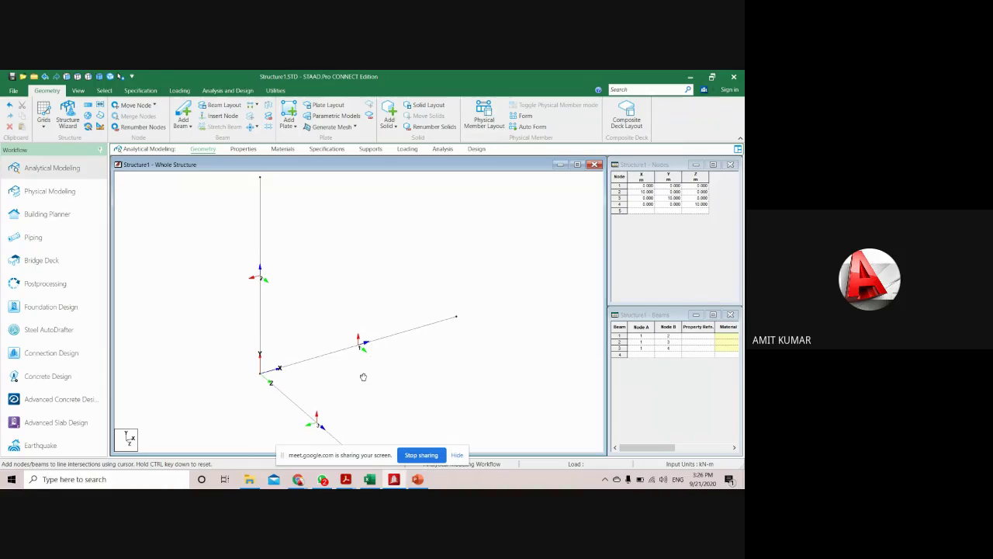
- Select the vertical beam 2, clear the selection, and examine its local axes up close against the global axes at the origin
{"action": "key", "text": "Right"}
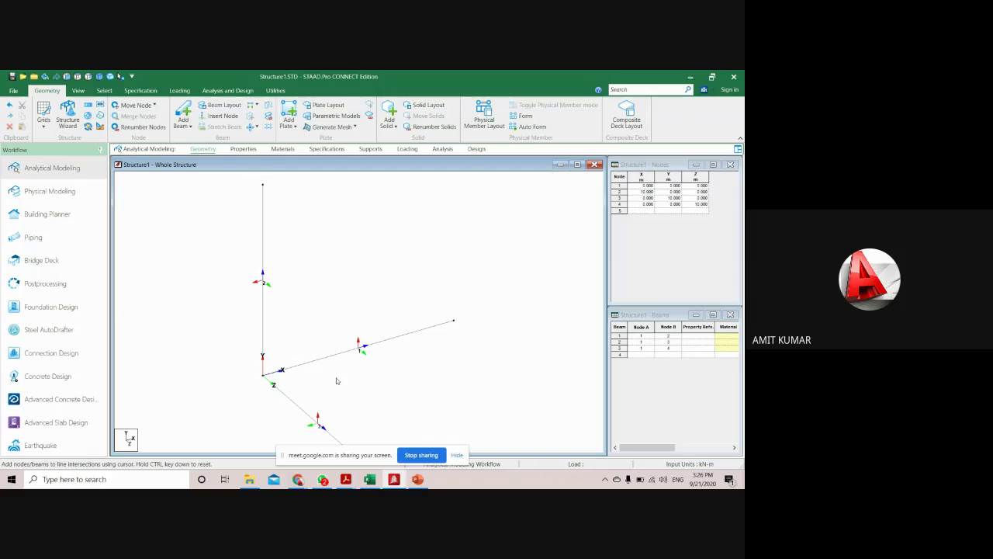
{"action": "left_click", "coordinate": [262, 309]}
{"action": "left_click", "coordinate": [310, 303]}
{"action": "left_click", "coordinate": [266, 247]}
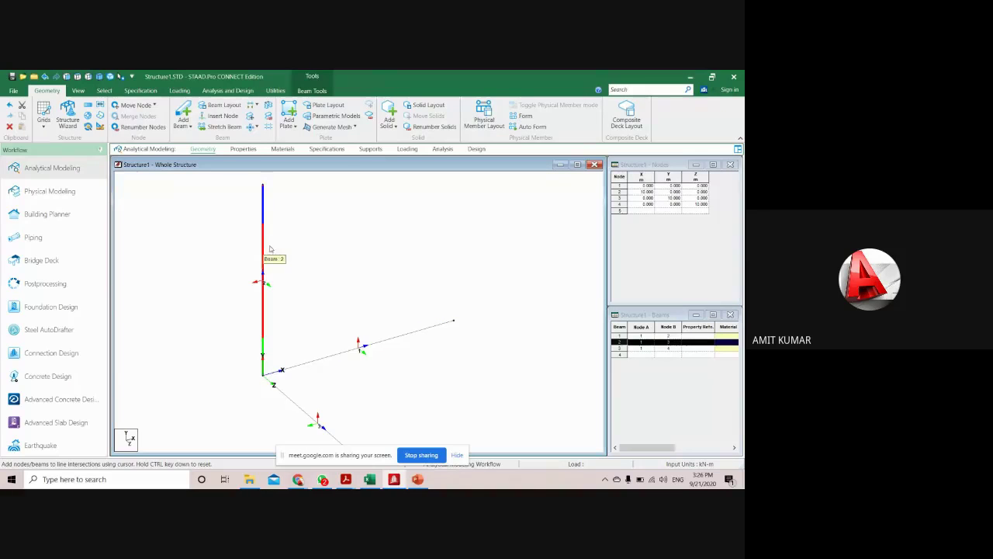
{"action": "left_click", "coordinate": [302, 280]}
{"action": "scroll", "coordinate": [263, 282], "scroll_direction": "up", "scroll_amount": 1}
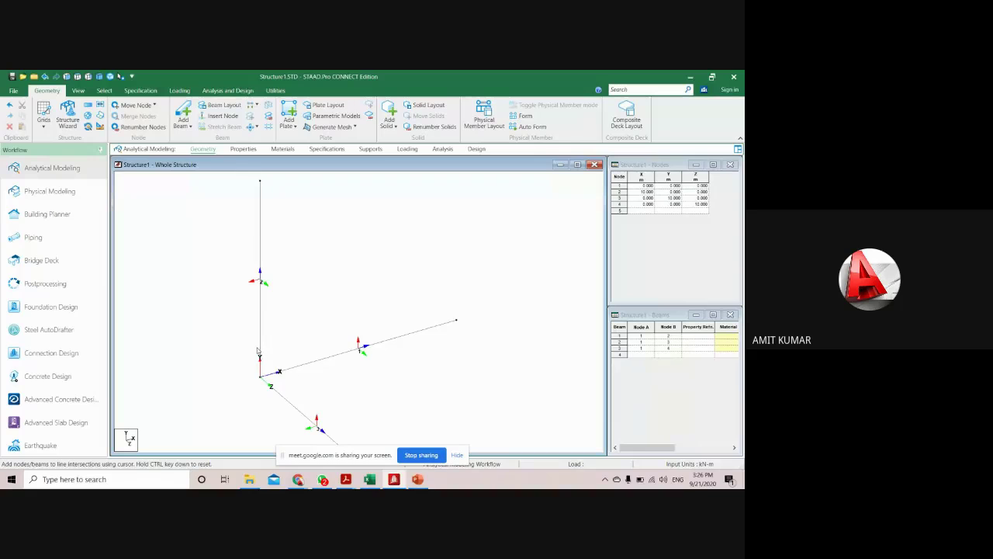
{"action": "scroll", "coordinate": [253, 273], "scroll_direction": "up", "scroll_amount": 2}
{"action": "middle_click_drag", "start_coordinate": [254, 285], "coordinate": [268, 331]}
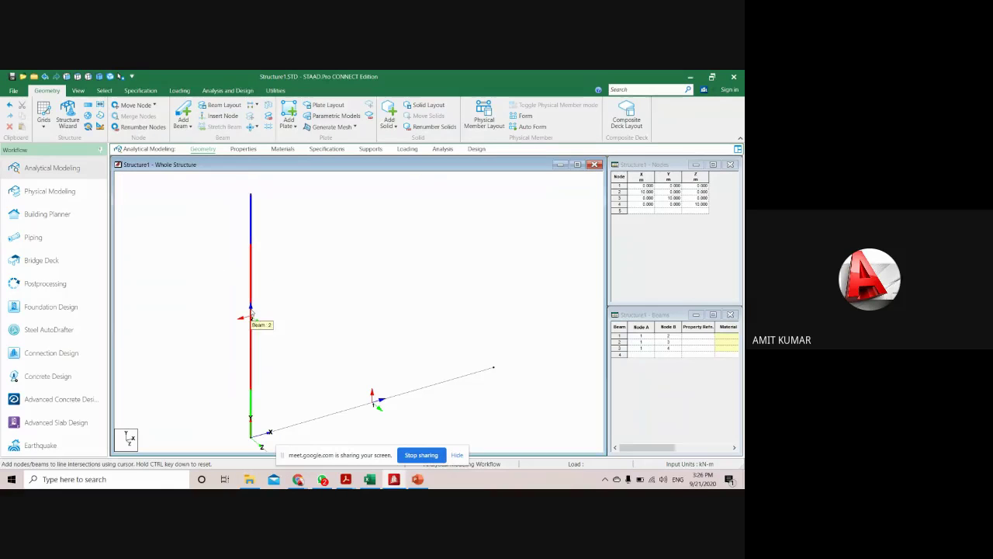
{"action": "scroll", "coordinate": [273, 308], "scroll_direction": "up", "scroll_amount": 1}
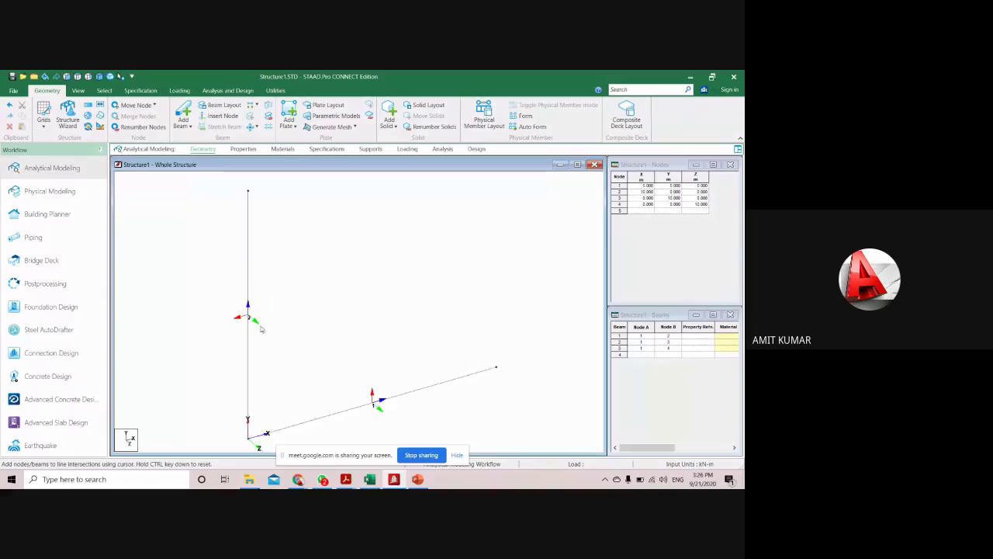
{"action": "middle_click_drag", "start_coordinate": [229, 415], "coordinate": [233, 378]}
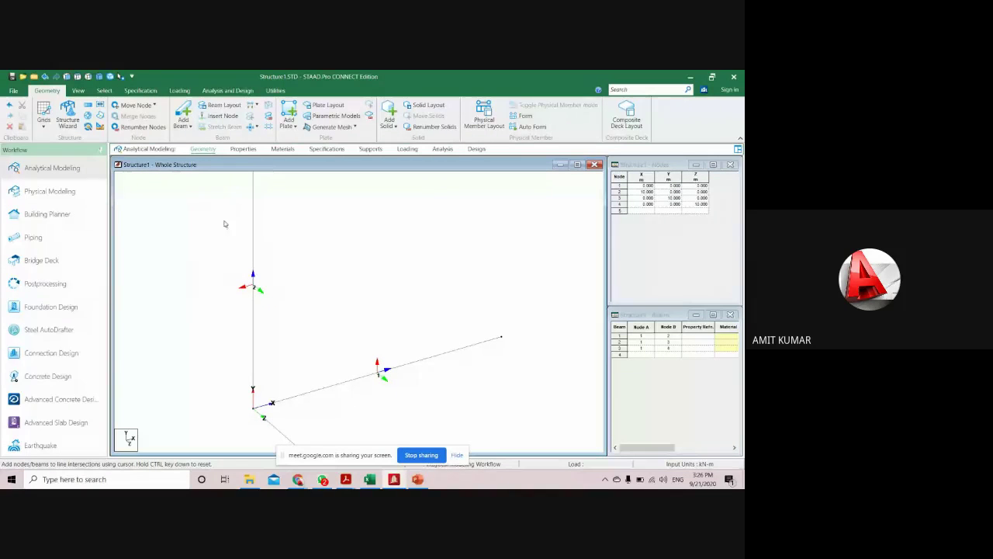
{"action": "scroll", "coordinate": [256, 306], "scroll_direction": "down", "scroll_amount": 1}
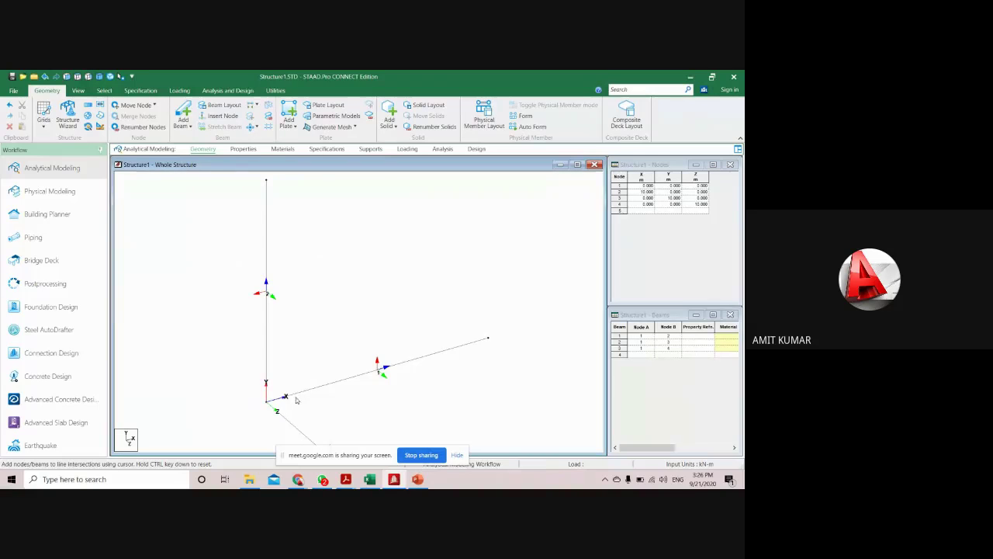
- Highlight beam 2 again and compare its local axis directions with those of beams 1 and 3
{"action": "left_click", "coordinate": [267, 258]}
{"action": "scroll", "coordinate": [322, 297], "scroll_direction": "down", "scroll_amount": 2}
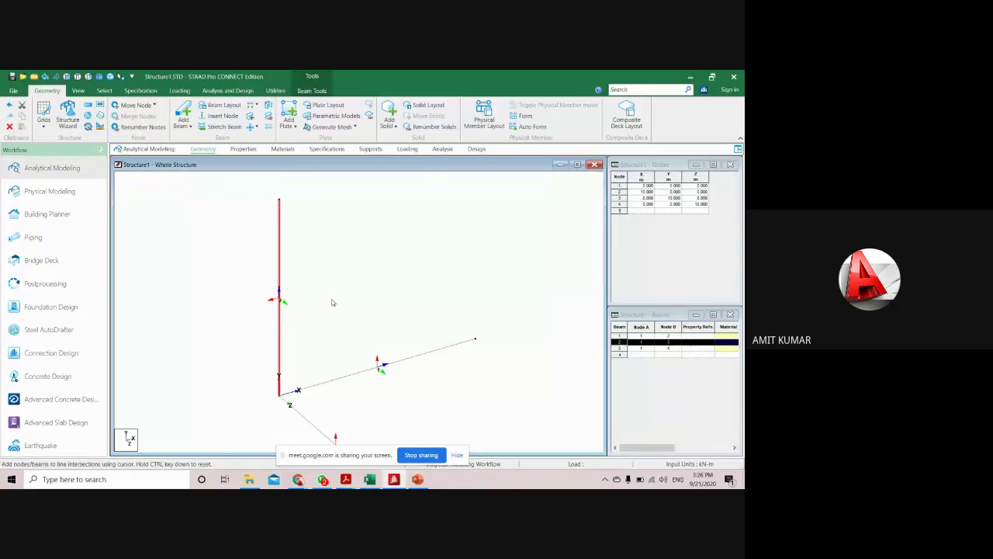
{"action": "middle_click_drag", "start_coordinate": [344, 317], "coordinate": [342, 307]}
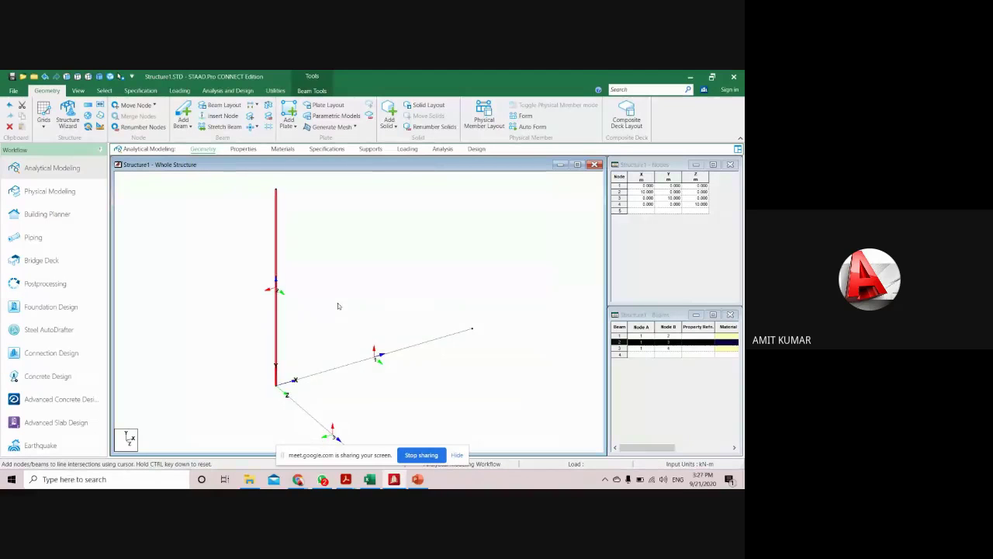
{"action": "left_click", "coordinate": [326, 303]}
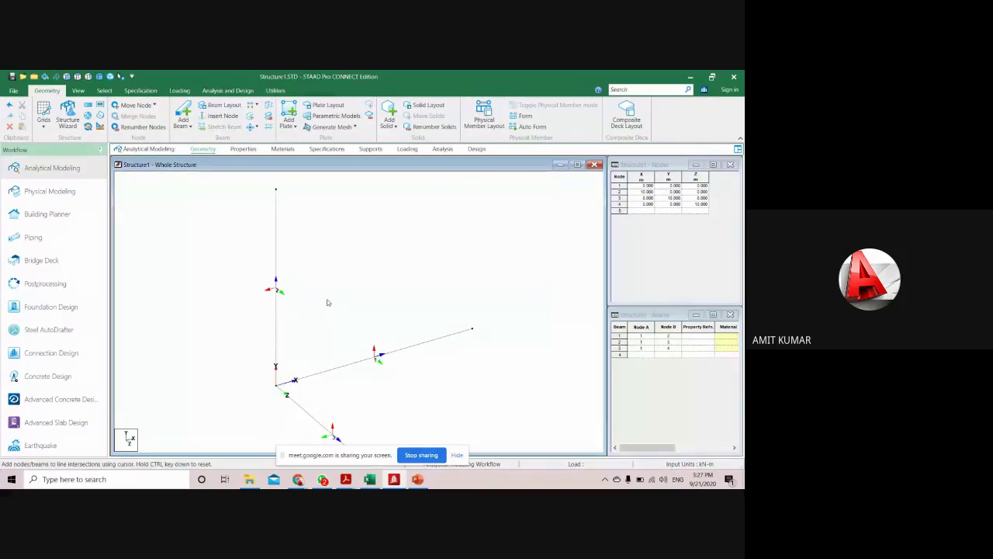
{"action": "scroll", "coordinate": [380, 345], "scroll_direction": "down", "scroll_amount": 1}
{"action": "left_click", "coordinate": [288, 260]}
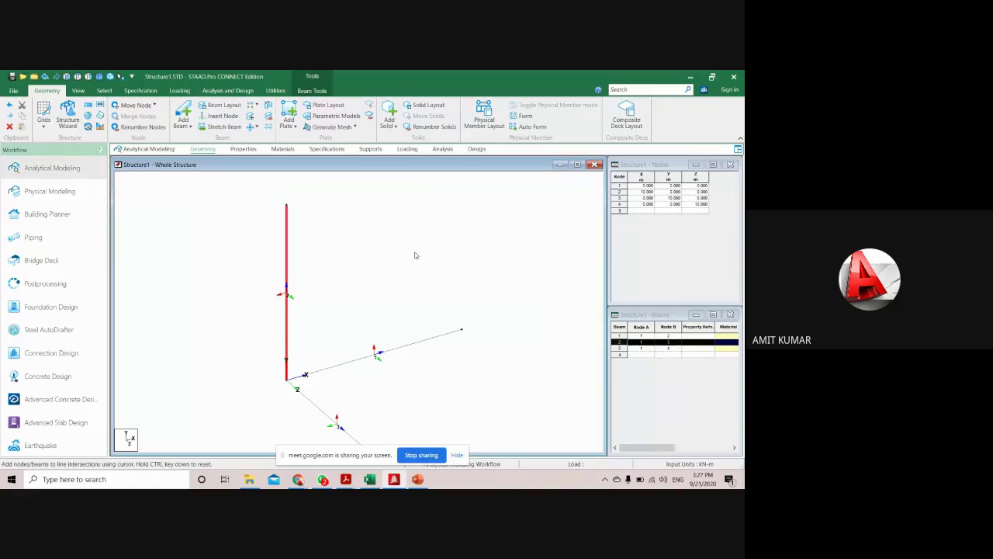
- Step through nodes 1 to 4 in the Nodes table twice to review their X, Y and Z coordinates
{"action": "left_click", "coordinate": [619, 186]}
{"action": "left_click", "coordinate": [619, 191]}
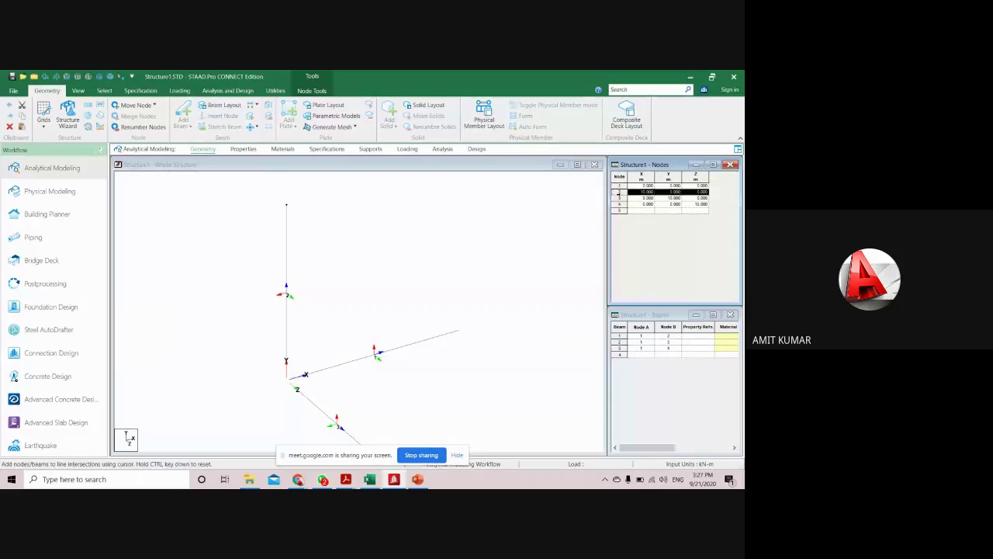
{"action": "left_click", "coordinate": [619, 198]}
{"action": "left_click", "coordinate": [619, 203]}
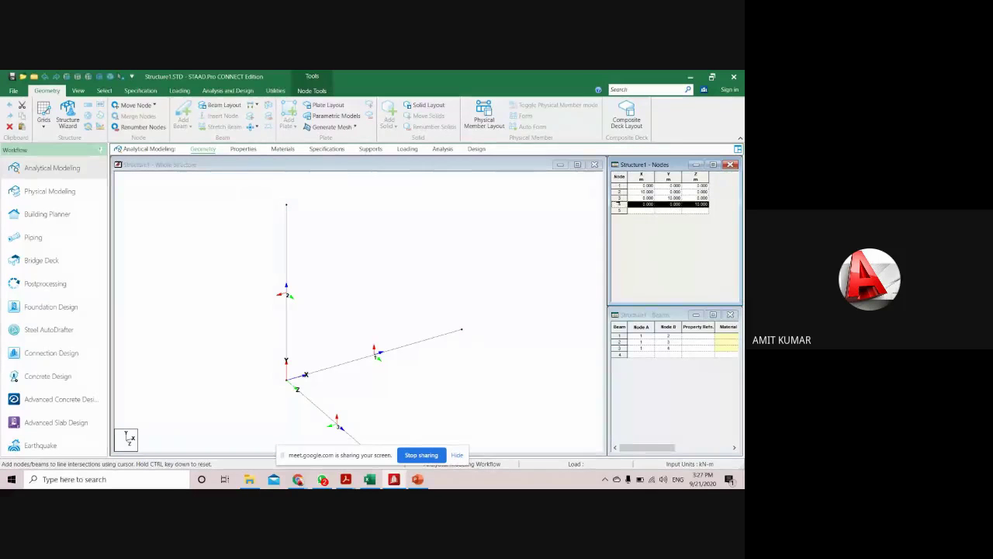
{"action": "left_click", "coordinate": [617, 186]}
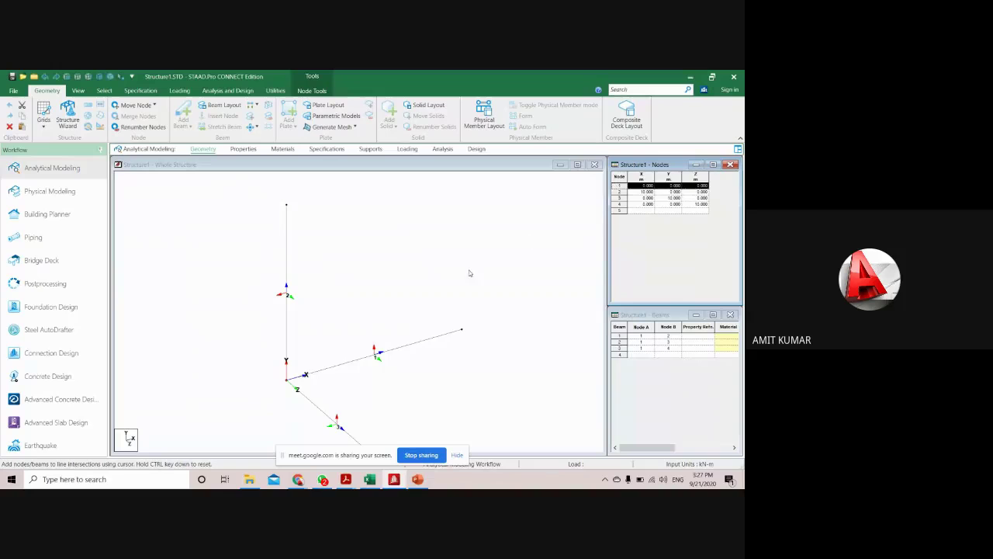
{"action": "left_click", "coordinate": [449, 280]}
{"action": "left_click", "coordinate": [619, 192]}
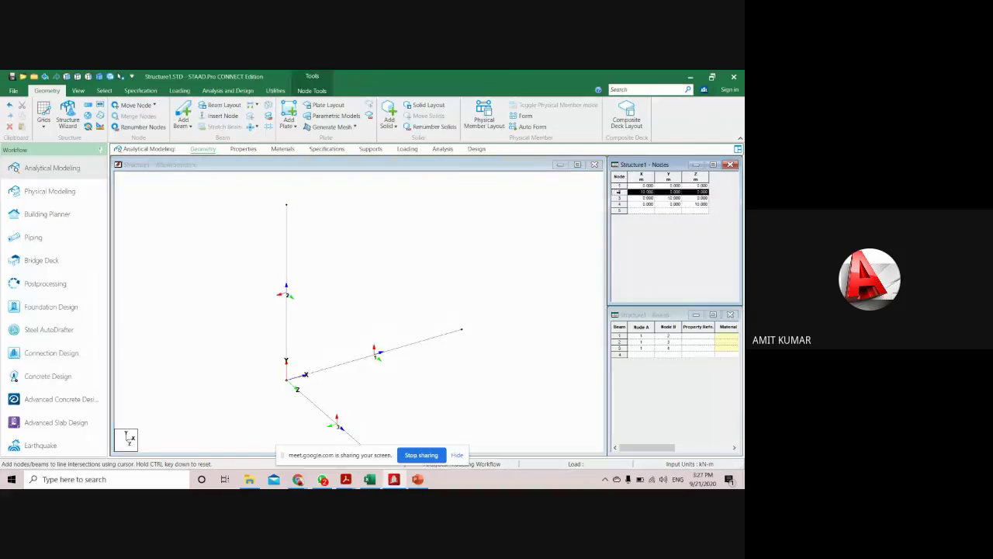
{"action": "left_click", "coordinate": [619, 198]}
{"action": "left_click", "coordinate": [619, 203]}
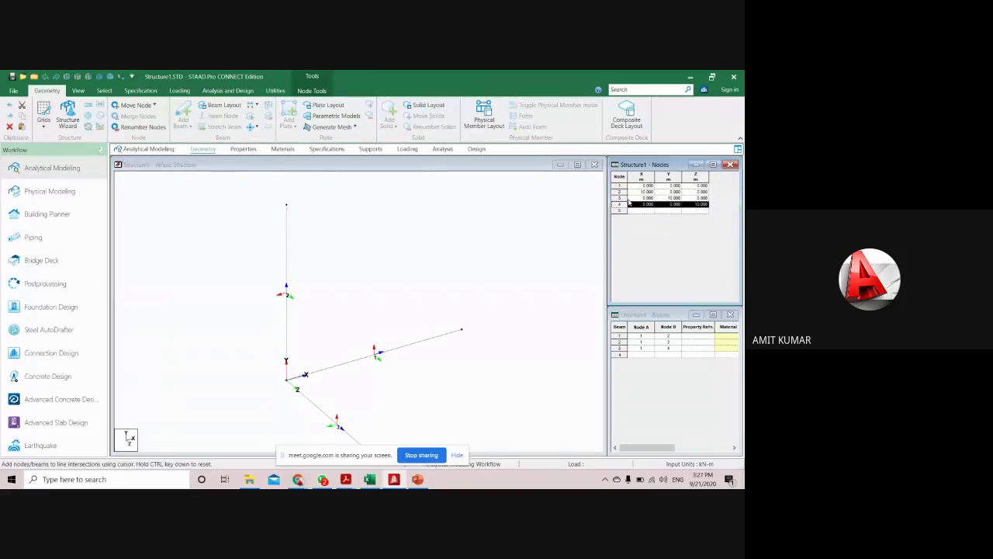
{"action": "left_click", "coordinate": [437, 277]}
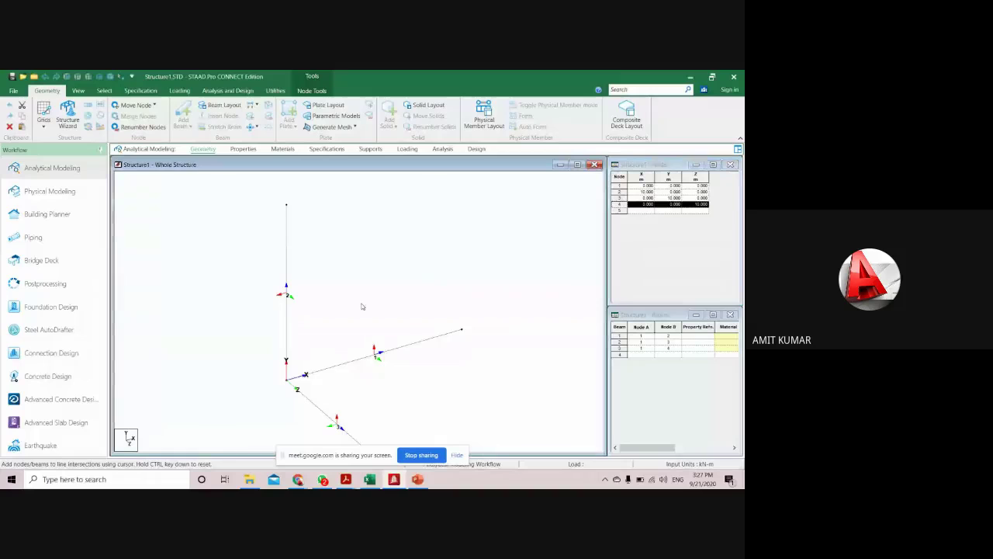
- Hide the global and local axes, and highlight nodes 1 and 2 from the Nodes table to locate them in the model
{"action": "middle_click_drag", "start_coordinate": [313, 285], "coordinate": [368, 289]}
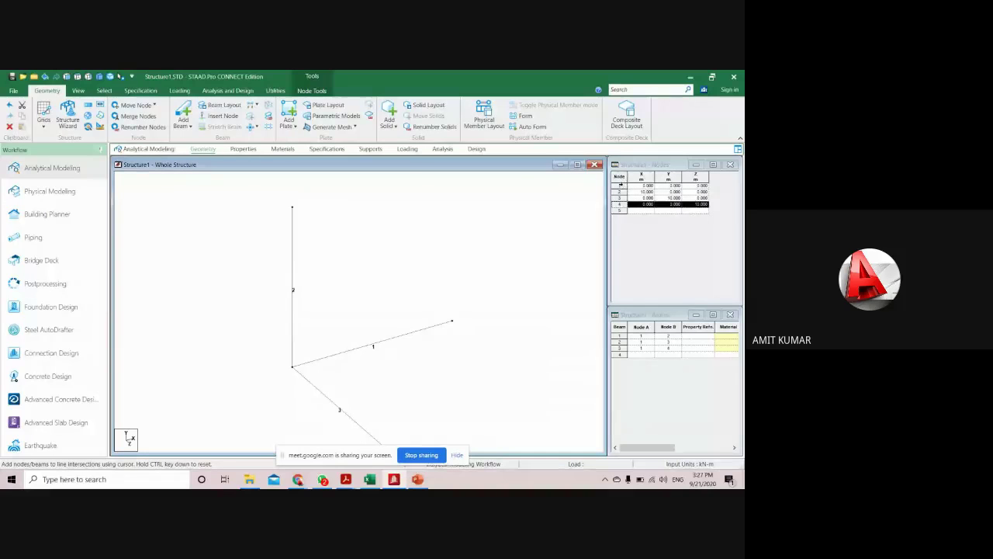
{"action": "left_click", "coordinate": [621, 185]}
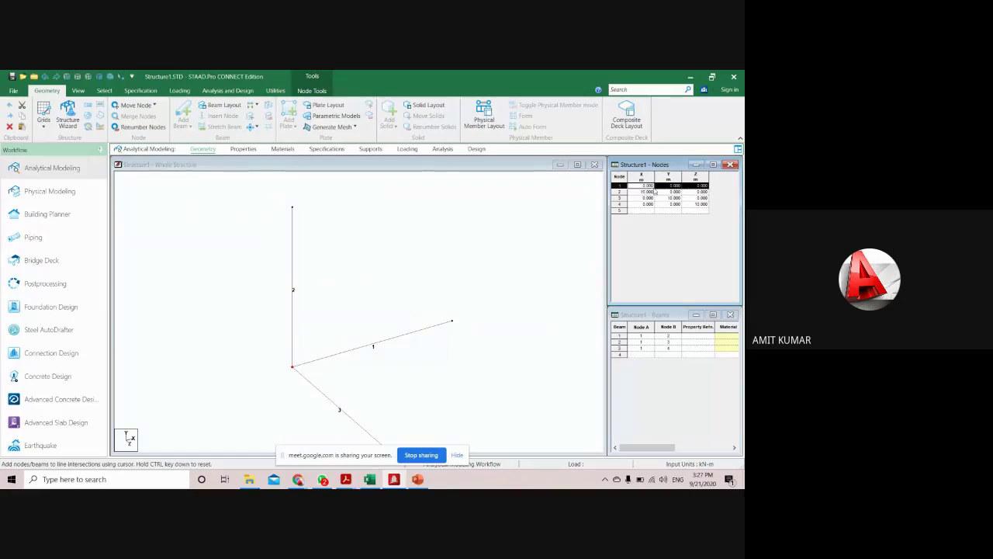
{"action": "left_click", "coordinate": [392, 341]}
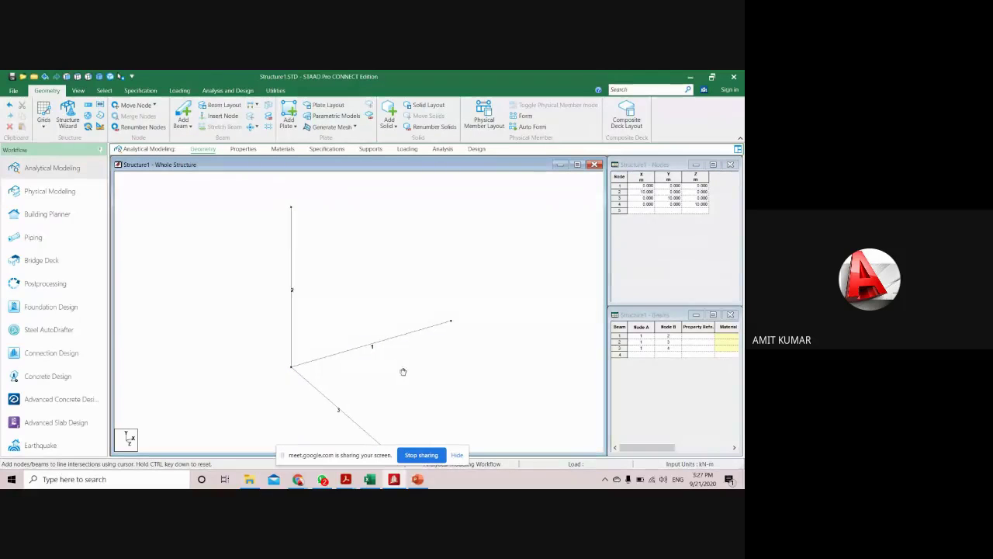
{"action": "left_click", "coordinate": [618, 192]}
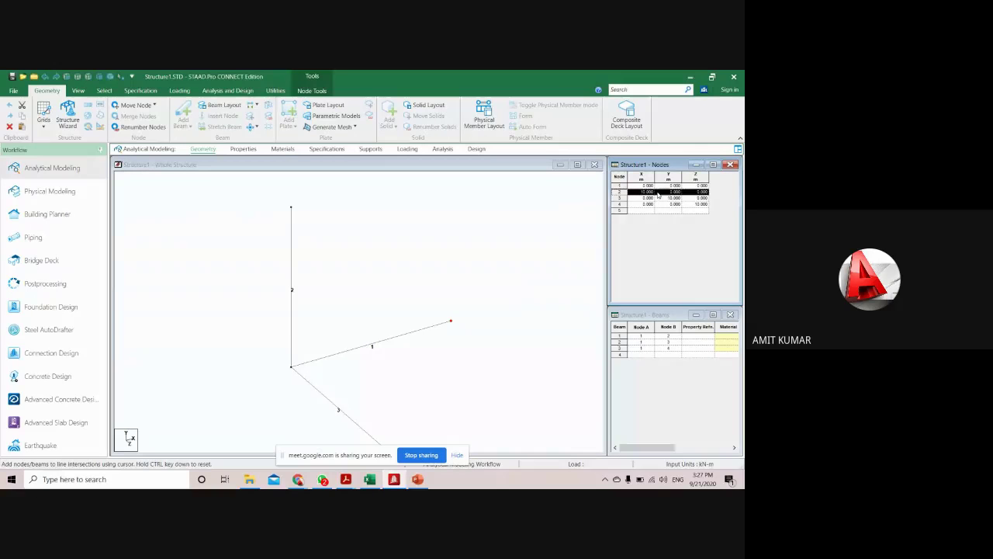
- Clear the node selection and display node numbers instead of beam numbers on the whole structure
{"action": "left_click", "coordinate": [518, 272]}
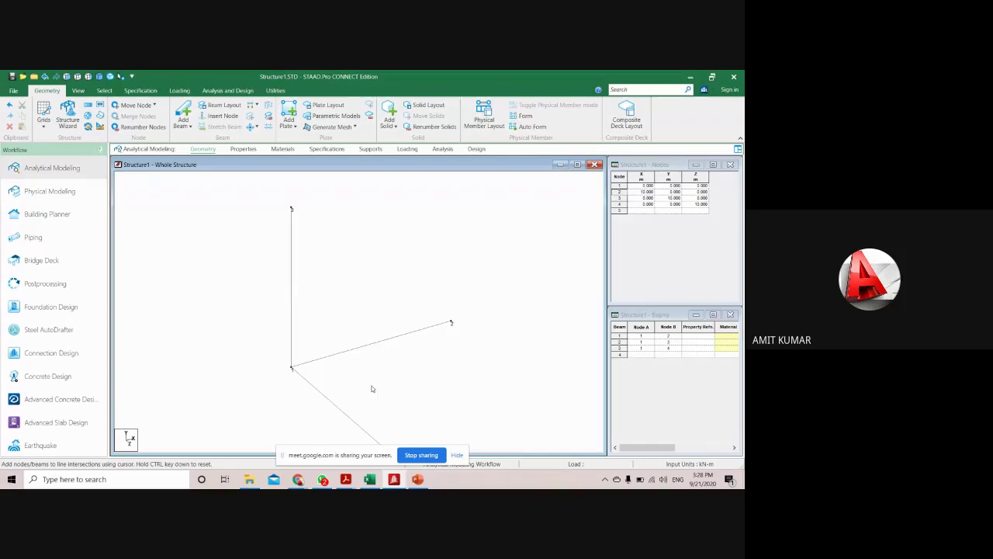
{"action": "scroll", "coordinate": [374, 384], "scroll_direction": "down", "scroll_amount": 2}
{"action": "scroll", "coordinate": [342, 354], "scroll_direction": "down", "scroll_amount": 1}
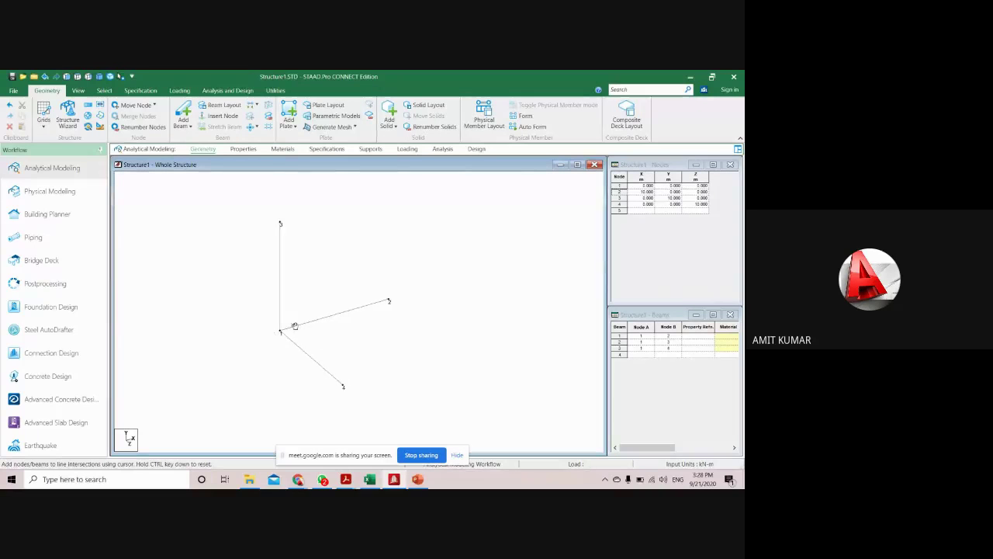
{"action": "middle_click_drag", "start_coordinate": [289, 327], "coordinate": [291, 338]}
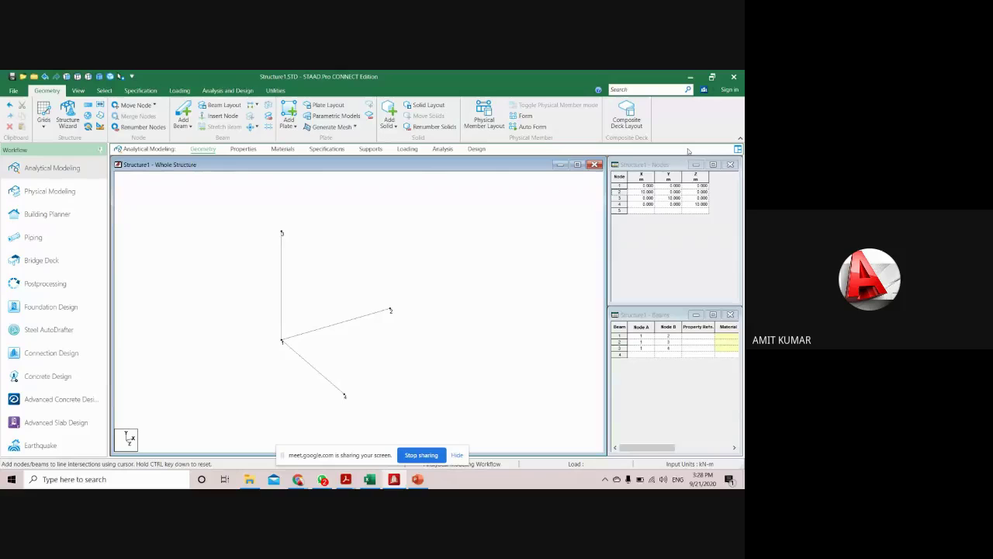
- Select nodes 1 to 4 in turn in the Nodes table to match each coordinate row with its numbered node in the model
{"action": "left_click", "coordinate": [627, 172]}
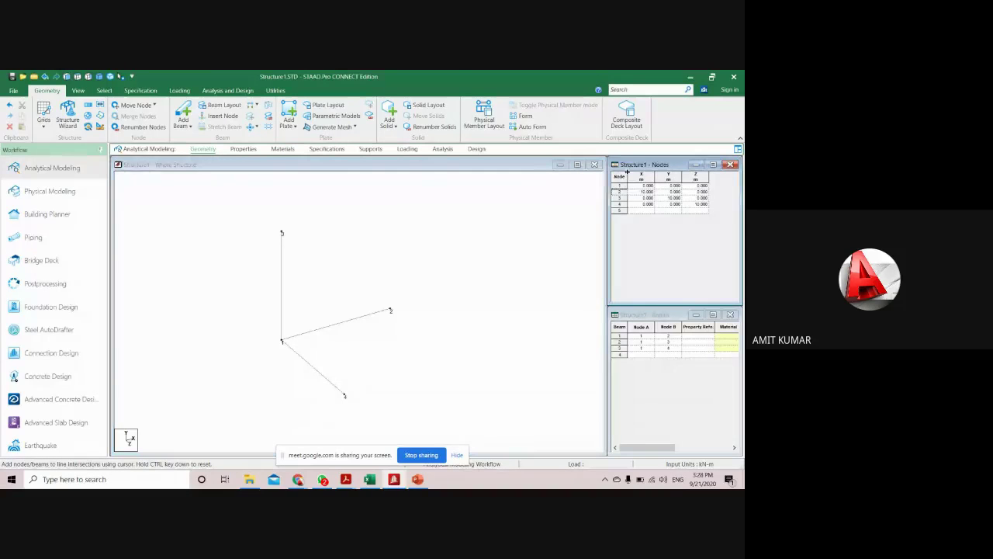
{"action": "left_click", "coordinate": [619, 185]}
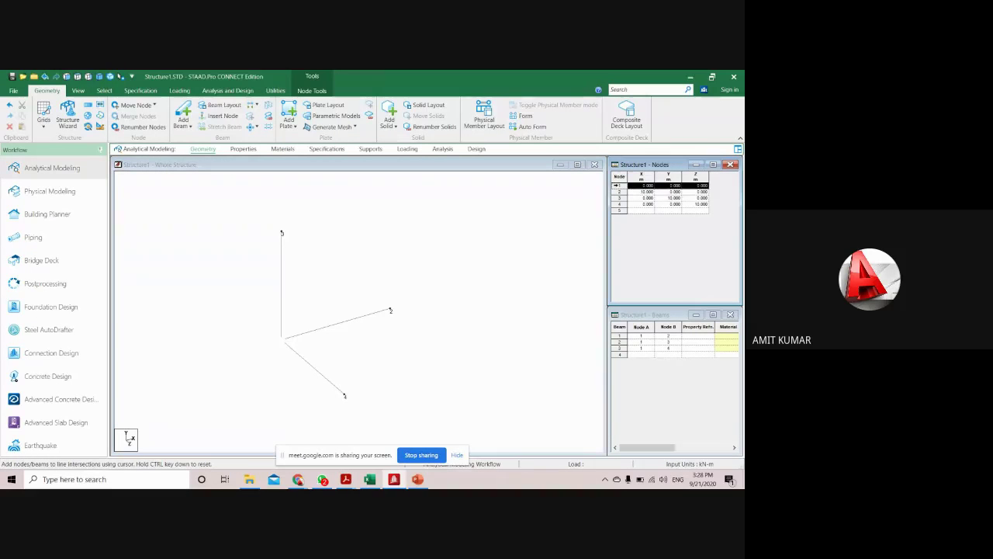
{"action": "left_click", "coordinate": [618, 192]}
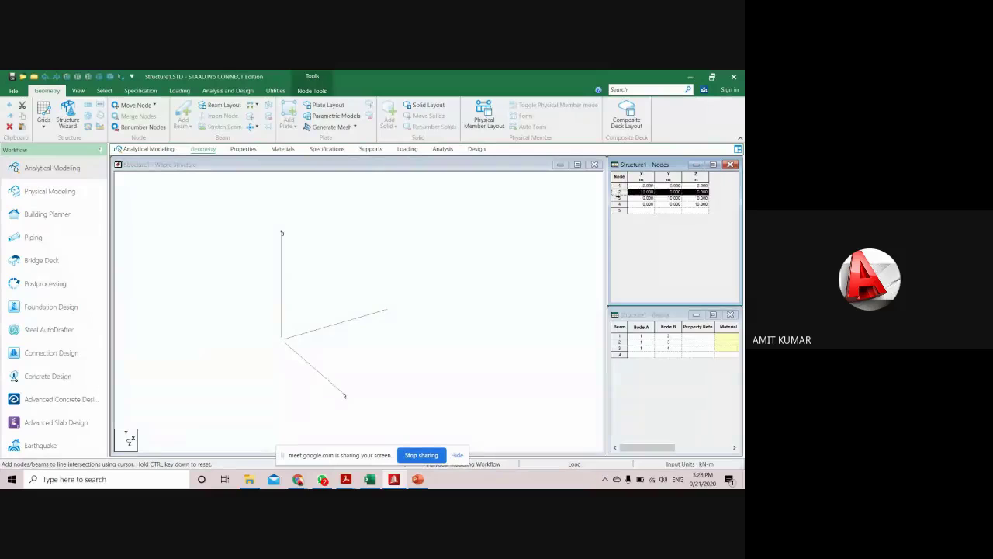
{"action": "left_click", "coordinate": [618, 198]}
{"action": "left_click", "coordinate": [619, 204]}
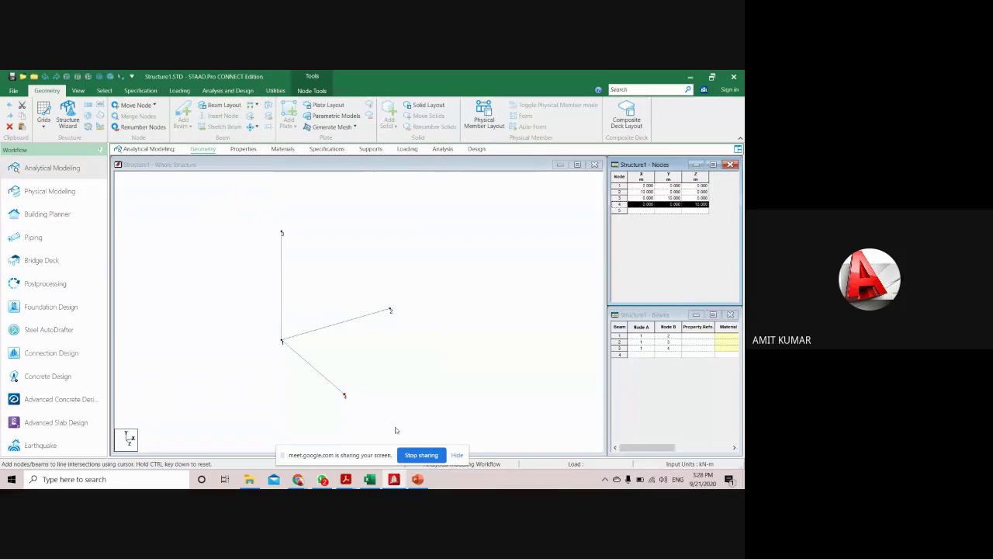
{"action": "middle_click_drag", "start_coordinate": [395, 430], "coordinate": [371, 360]}
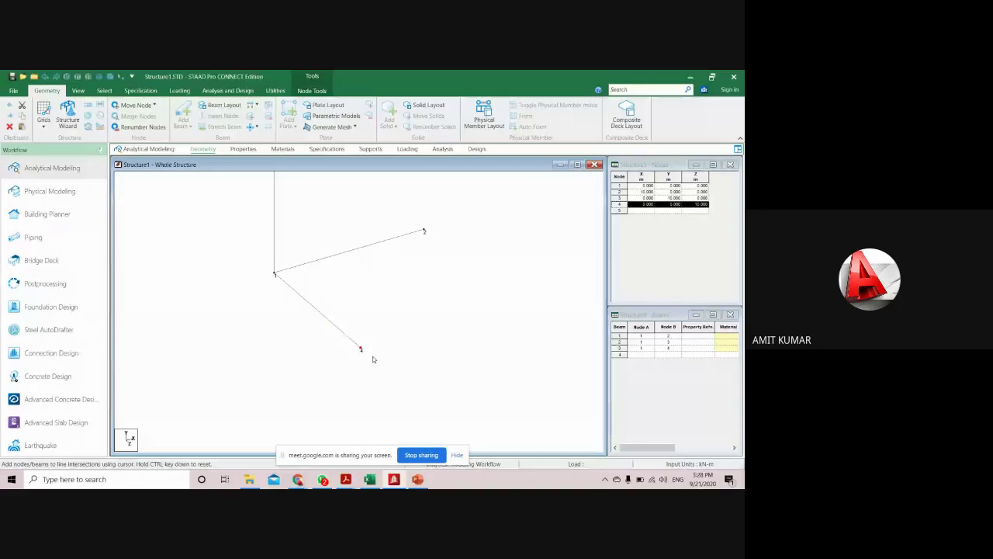
{"action": "middle_click_drag", "start_coordinate": [373, 359], "coordinate": [371, 393]}
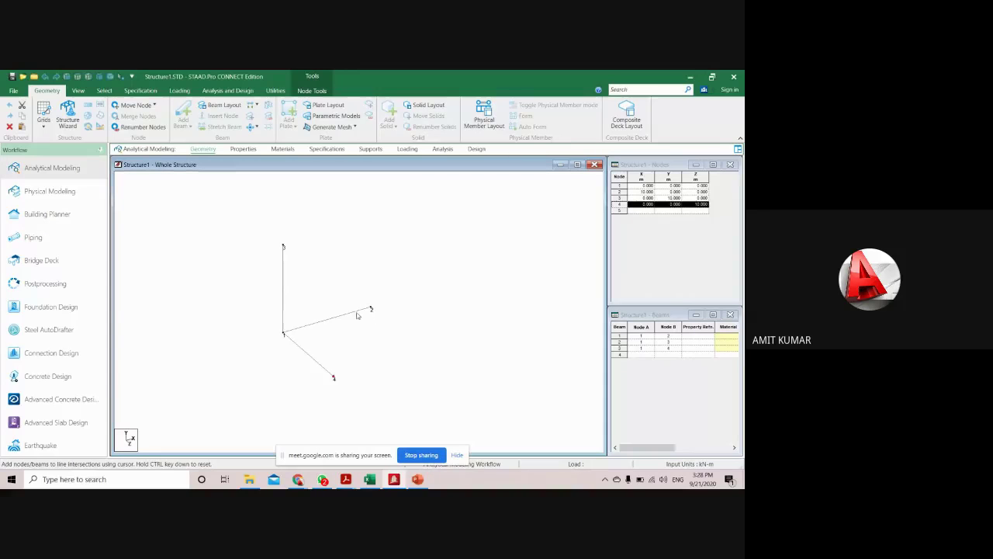
{"action": "middle_click_drag", "start_coordinate": [357, 315], "coordinate": [354, 333]}
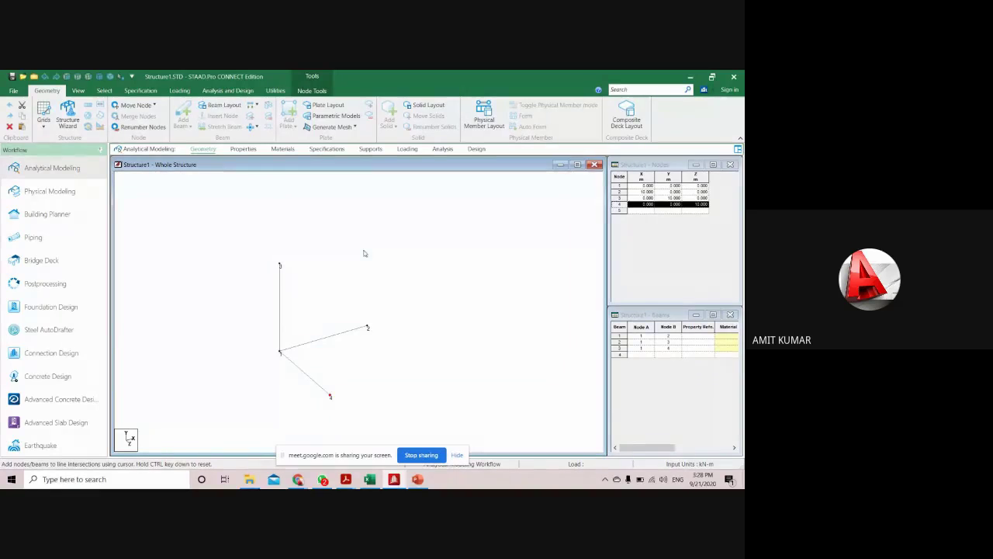
- Add node 5 in the Nodes table with X set to 10 m and Y set to 10 m
{"action": "left_click", "coordinate": [644, 210]}
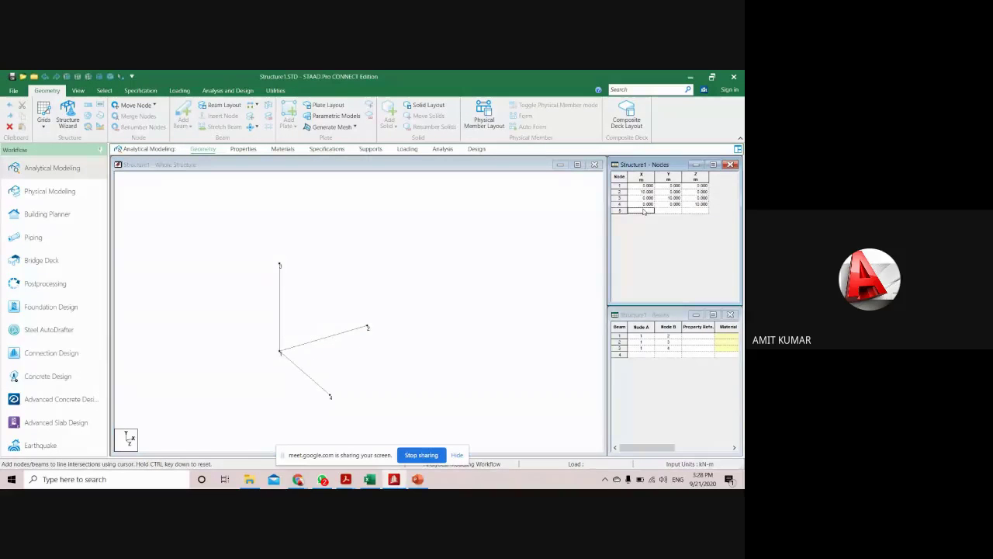
{"action": "type", "text": "1010"}
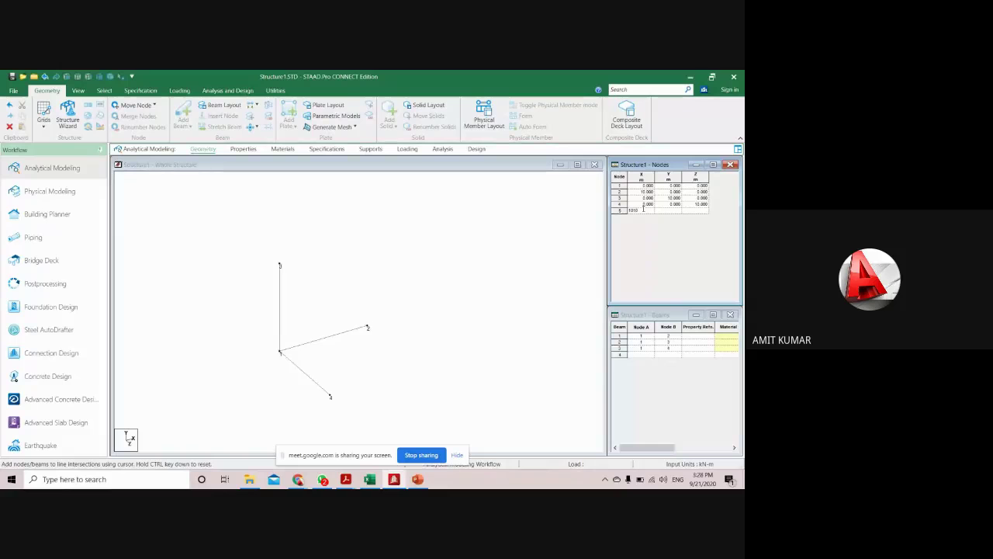
{"action": "key", "text": "BackSpace"}
{"action": "key", "text": "Tab"}
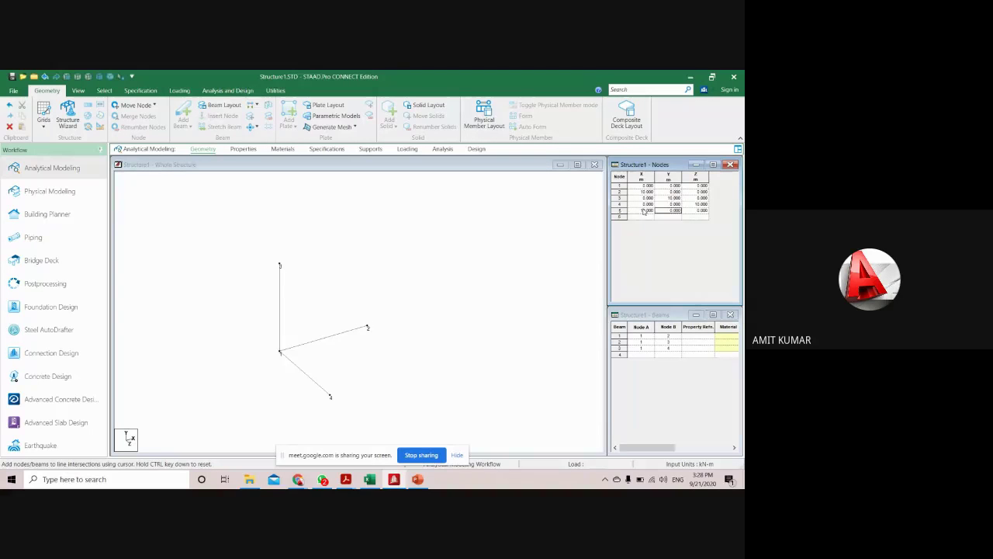
{"action": "type", "text": "10"}
{"action": "key", "text": "Tab"}
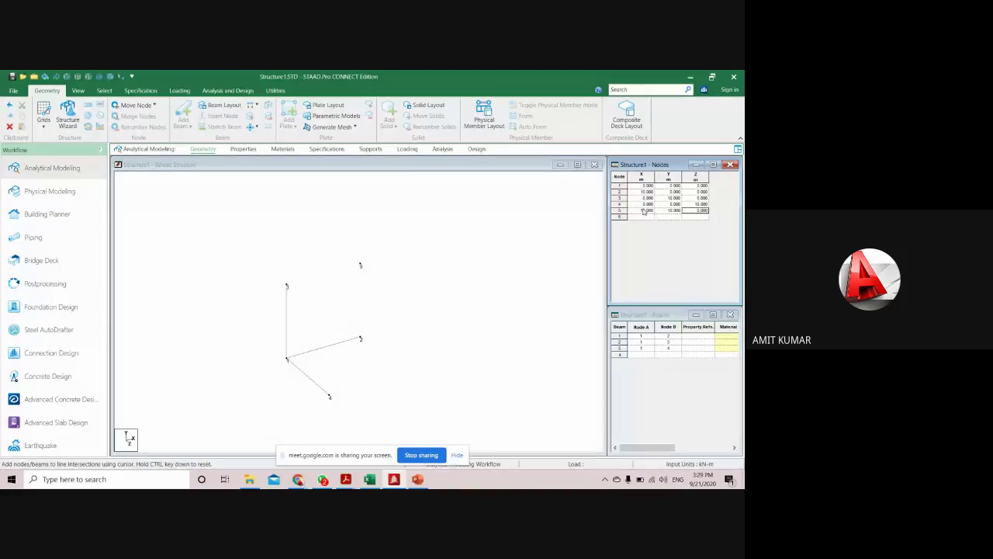
- Add node 6 in the Nodes table with X set to 10 m, Y to 0 and Z to 10 m
{"action": "left_click", "coordinate": [652, 215]}
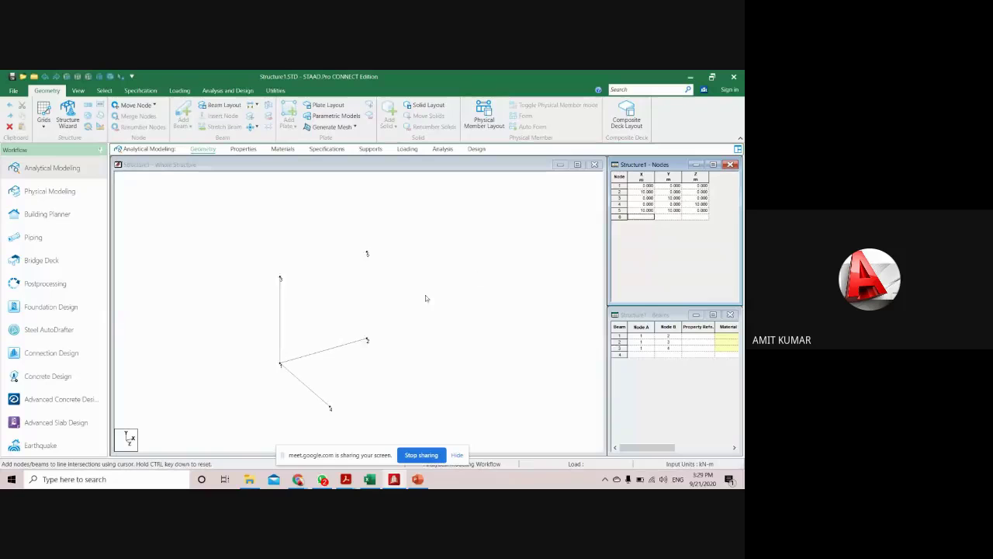
{"action": "left_click", "coordinate": [380, 258]}
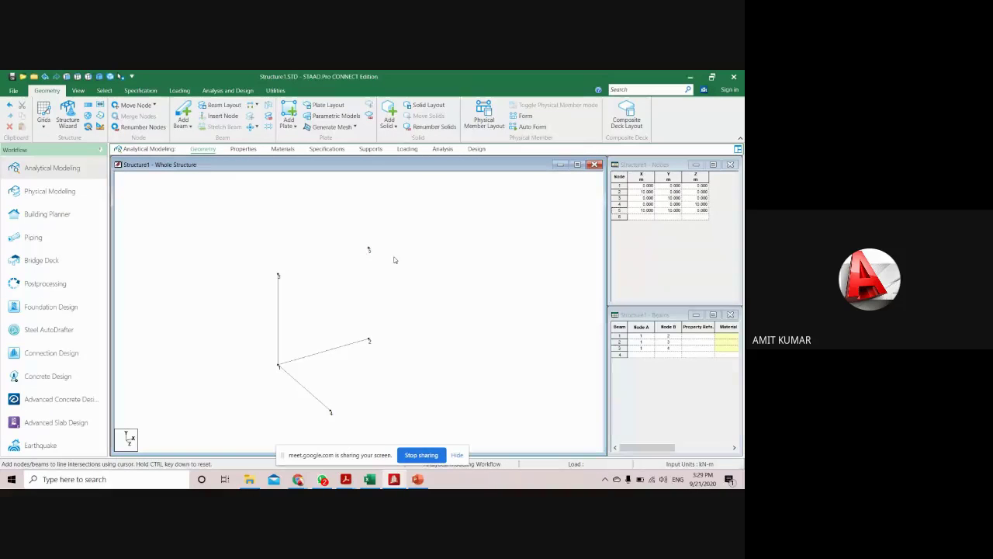
{"action": "middle_click_drag", "start_coordinate": [395, 259], "coordinate": [360, 343]}
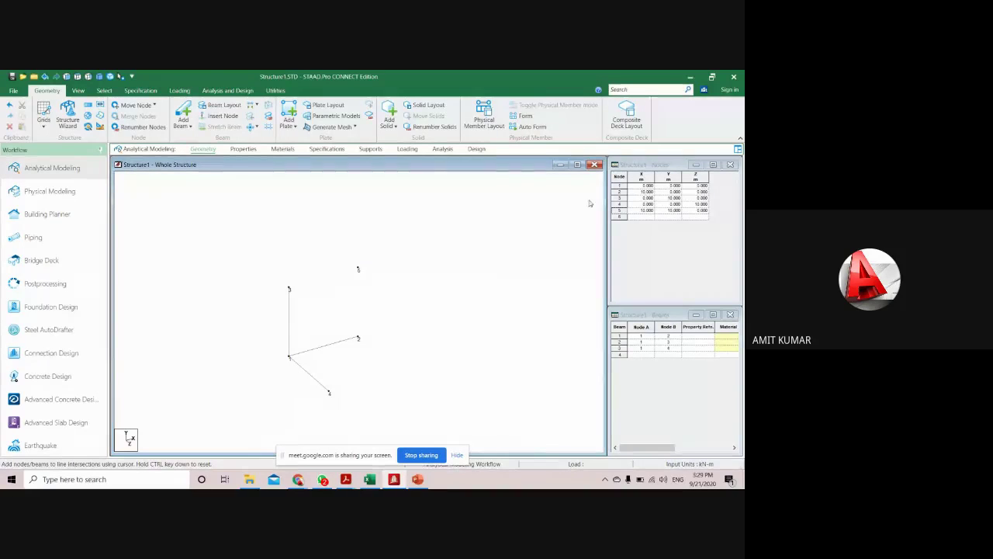
{"action": "left_click", "coordinate": [637, 218]}
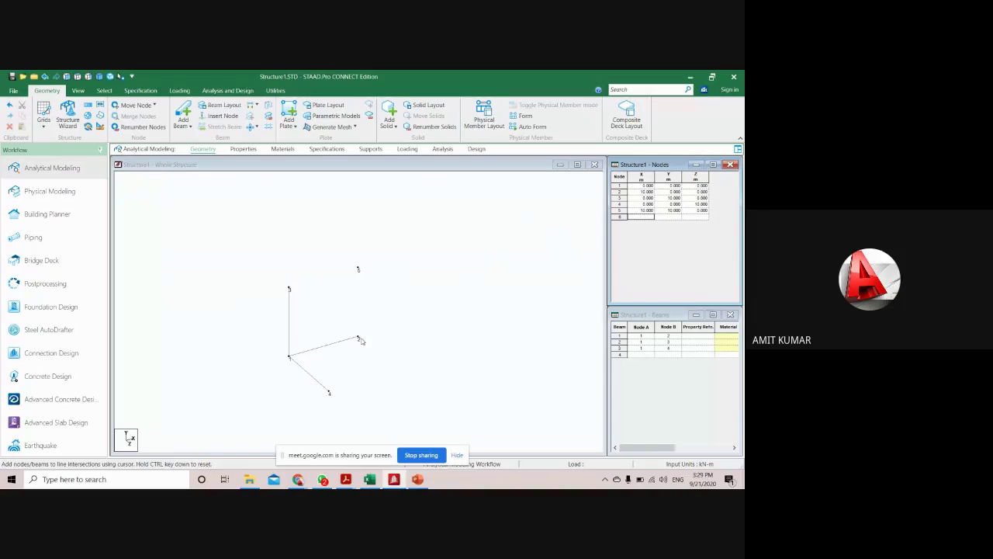
{"action": "left_click", "coordinate": [647, 217]}
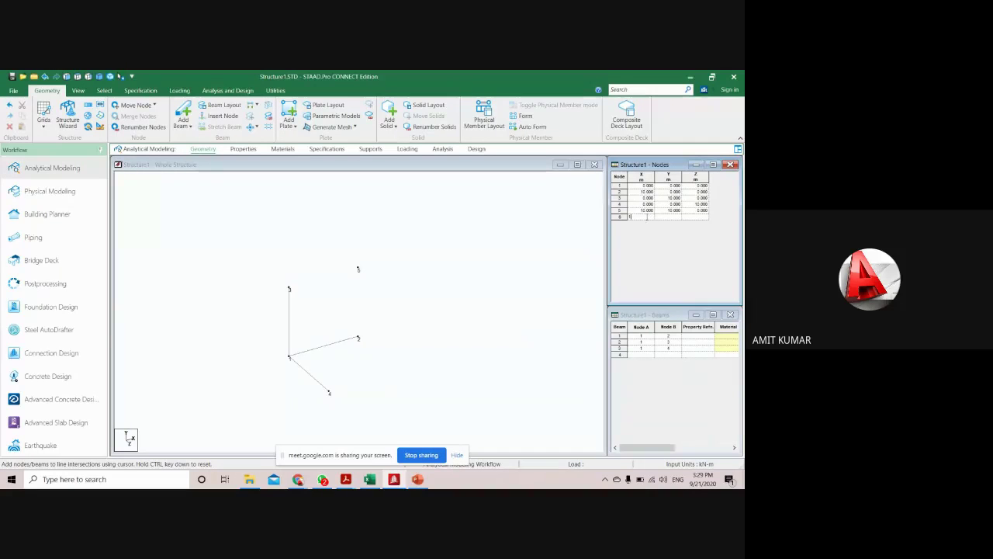
{"action": "type", "text": "10"}
{"action": "key", "text": "Tab"}
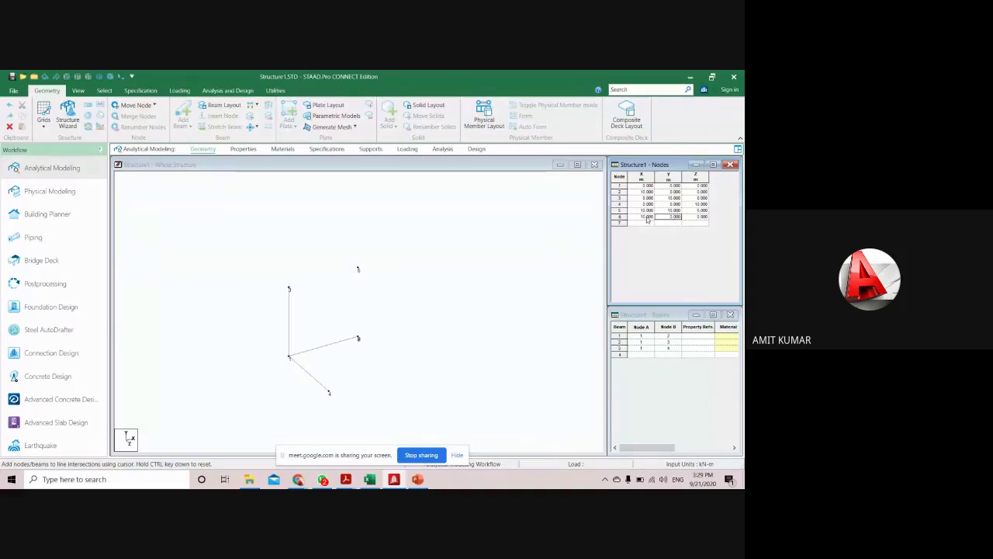
{"action": "key", "text": "Tab"}
{"action": "type", "text": "0"}
{"action": "key", "text": "Tab"}
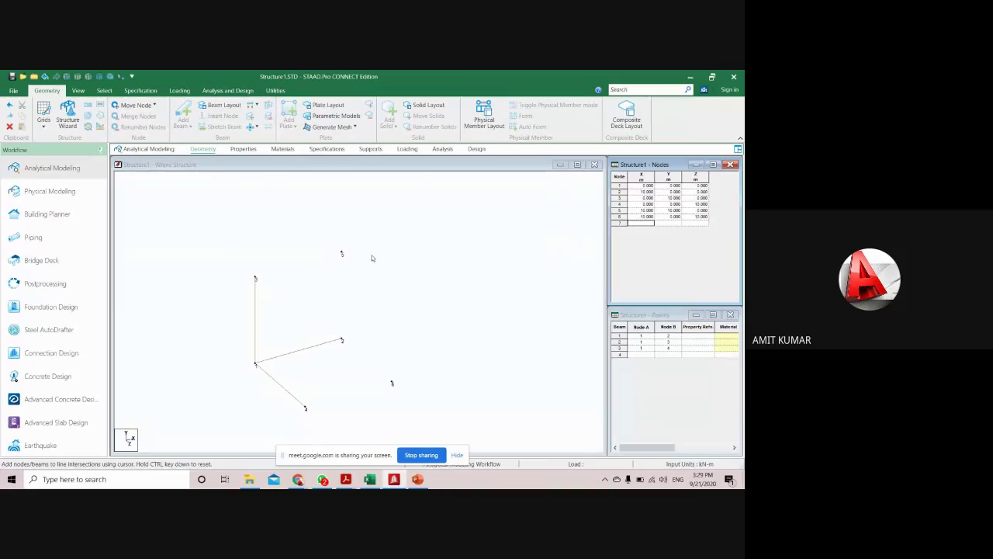
{"action": "middle_click_drag", "start_coordinate": [342, 317], "coordinate": [330, 313]}
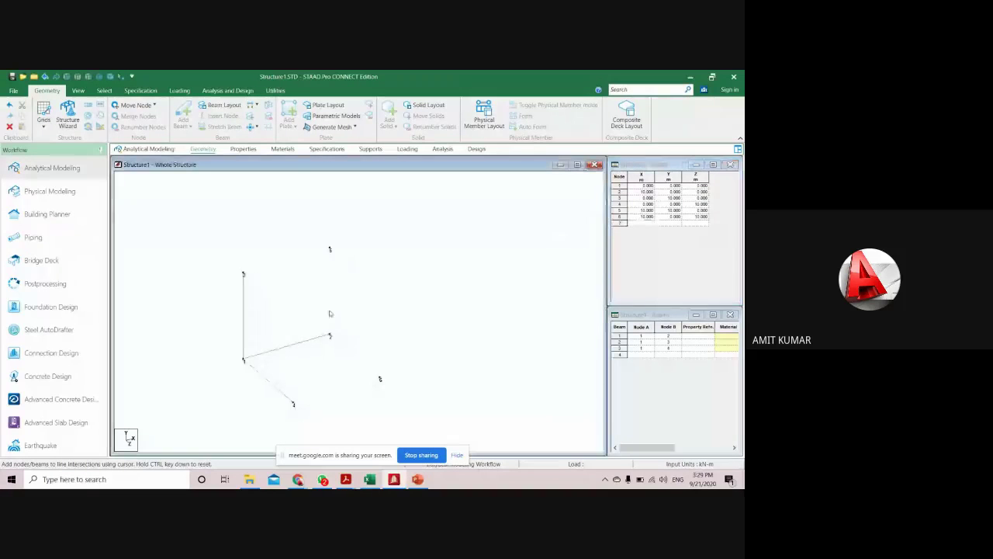
- Add beam 4 in the Beams table with node 3 as Node A and node 5 as Node B
{"action": "left_click", "coordinate": [653, 314]}
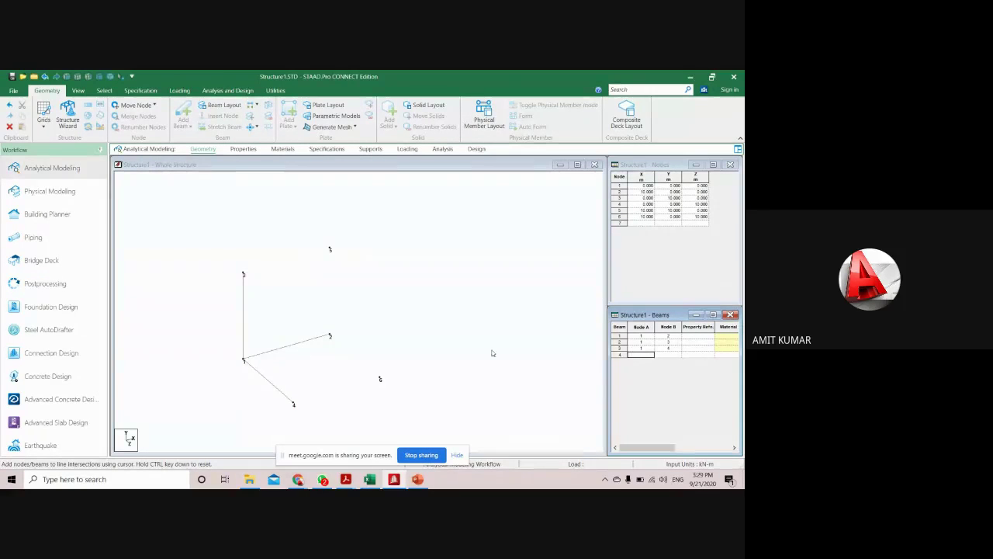
{"action": "type", "text": "3"}
{"action": "key", "text": "Tab"}
{"action": "type", "text": "5"}
{"action": "key", "text": "Return"}
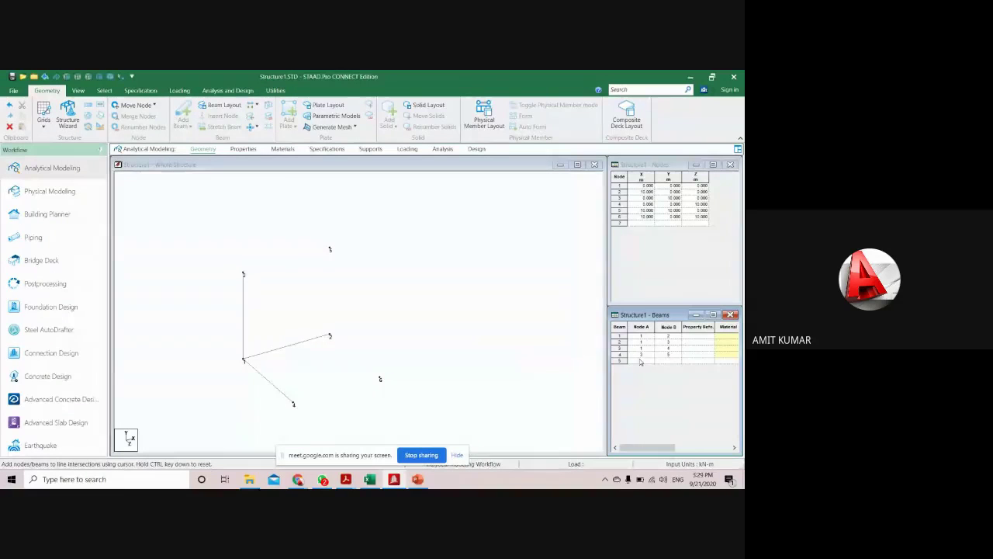
{"action": "left_click", "coordinate": [640, 361]}
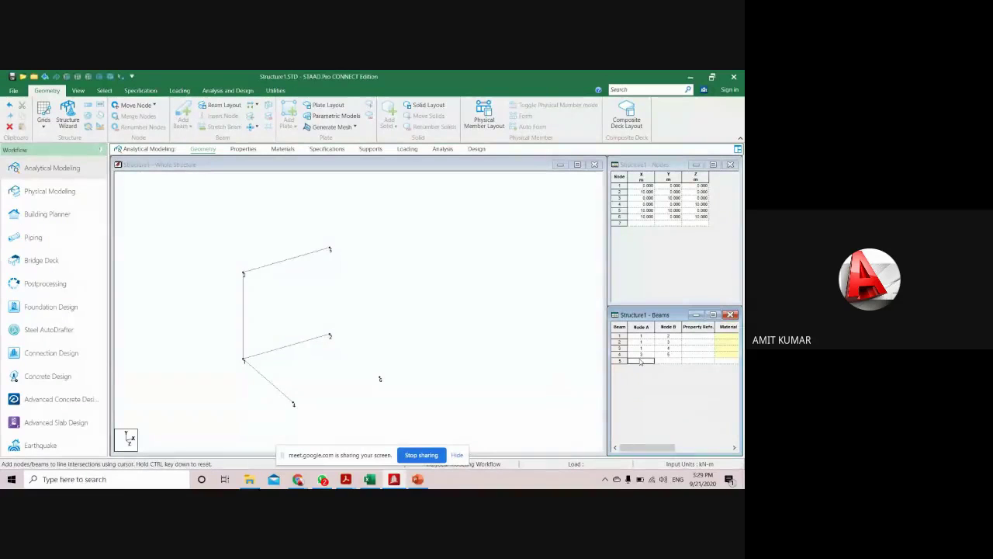
- Display the local axes on all beams and highlight the beam from node 3 to node 5 to examine its axis directions
{"action": "left_click", "coordinate": [270, 259]}
{"action": "left_click", "coordinate": [268, 251]}
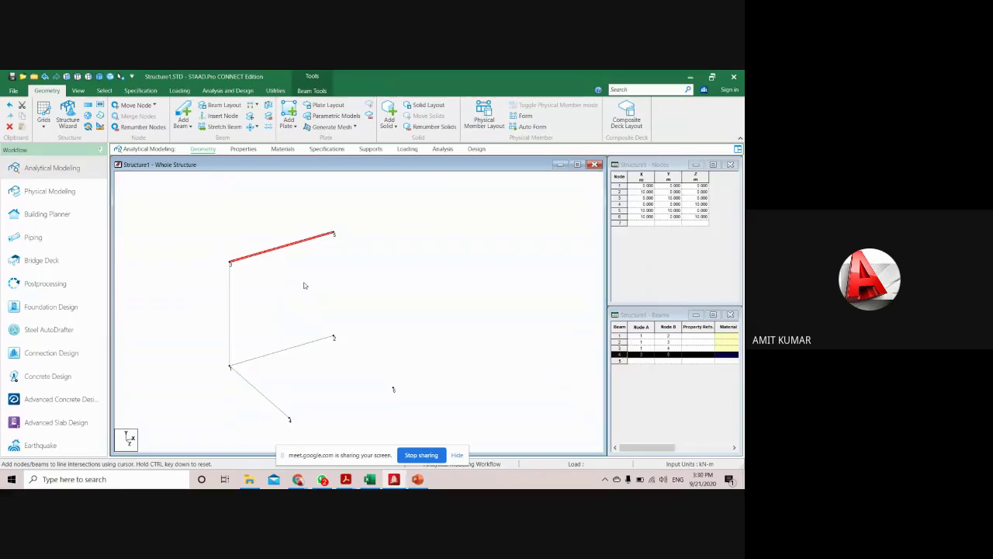
{"action": "key", "text": "shift+o"}
{"action": "left_click", "coordinate": [276, 285]}
{"action": "scroll", "coordinate": [272, 263], "scroll_direction": "up", "scroll_amount": 2}
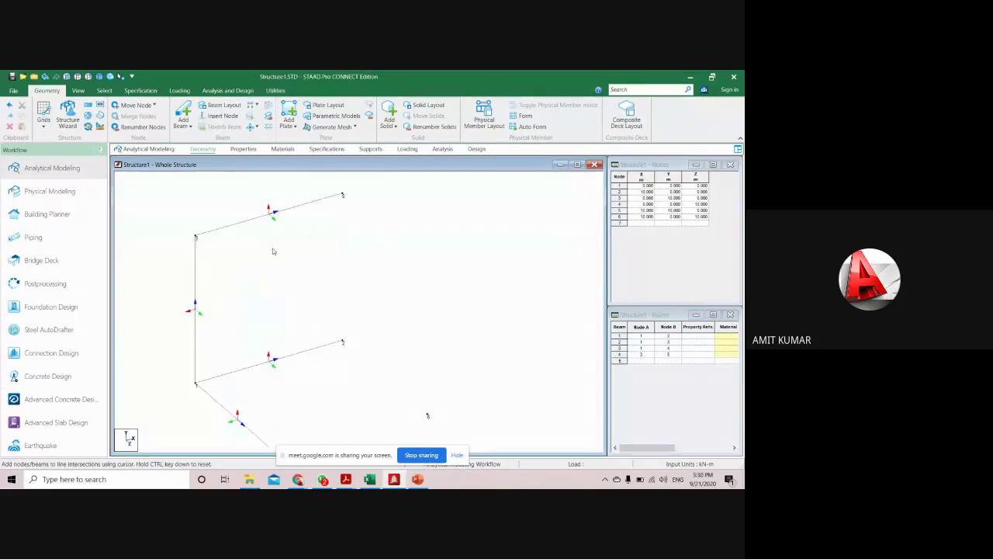
{"action": "middle_click_drag", "start_coordinate": [273, 251], "coordinate": [288, 306]}
{"action": "left_click", "coordinate": [225, 280]}
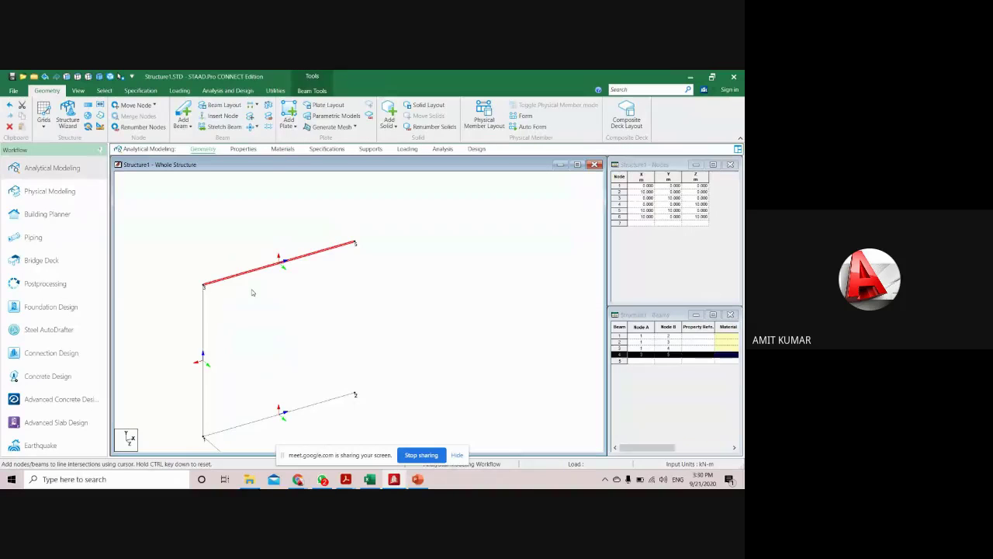
{"action": "left_click", "coordinate": [310, 295]}
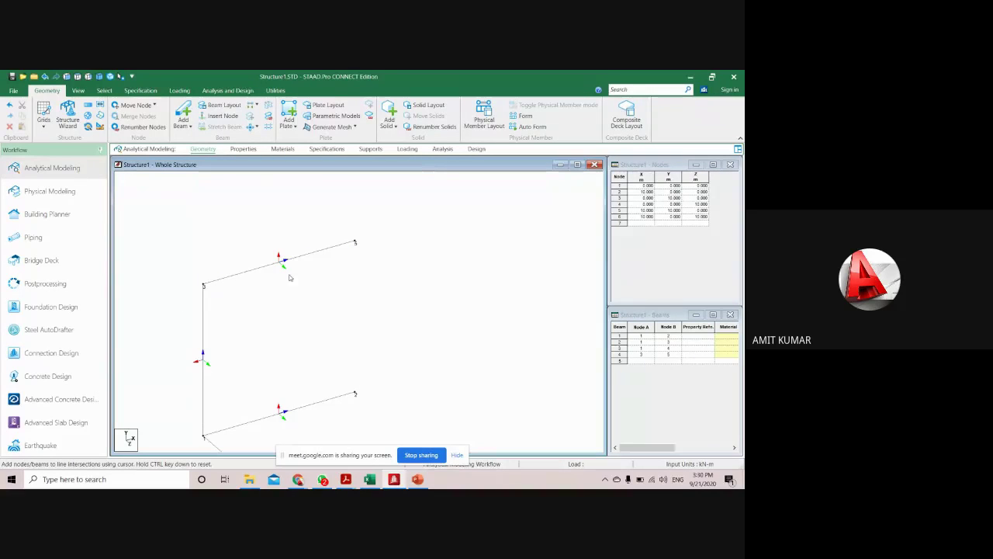
- Reverse the direction of beam 4 by setting its Node A to 5 and its Node B to 3
{"action": "left_click", "coordinate": [647, 355]}
{"action": "type", "text": "5"}
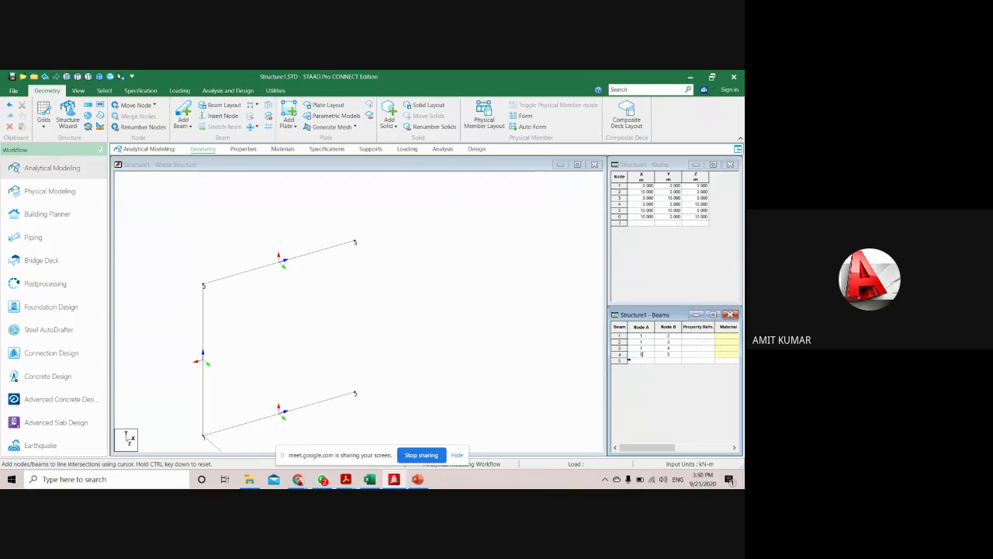
{"action": "left_click", "coordinate": [677, 355]}
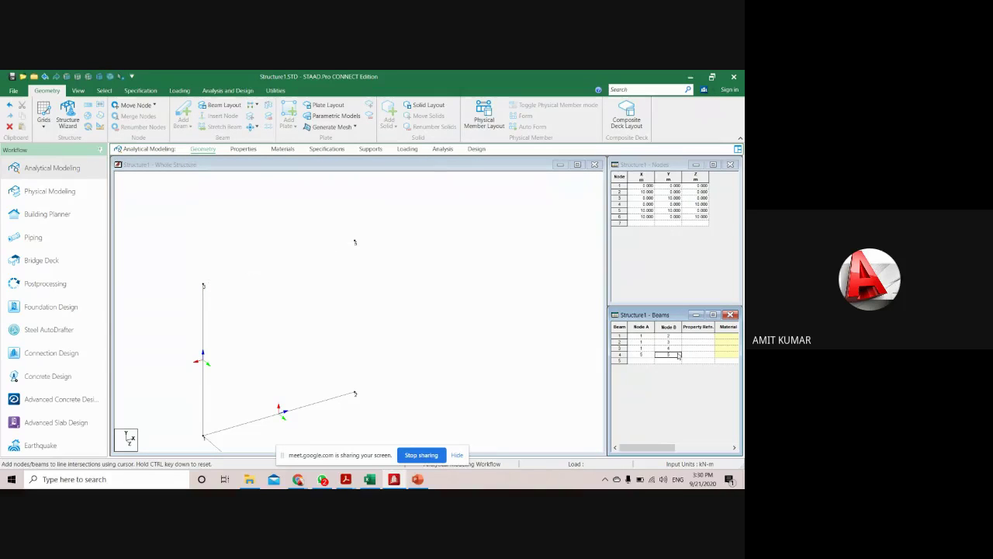
{"action": "type", "text": "3"}
{"action": "left_click", "coordinate": [647, 363]}
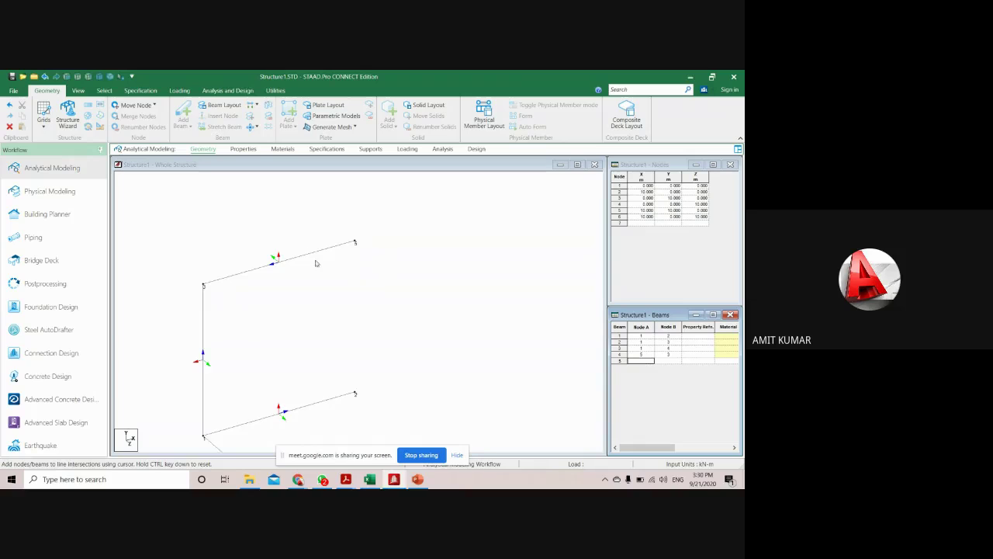
- Highlight beam 4 in the model to examine the direction of its local axes, then clear the selection
{"action": "scroll", "coordinate": [262, 274], "scroll_direction": "up", "scroll_amount": 2}
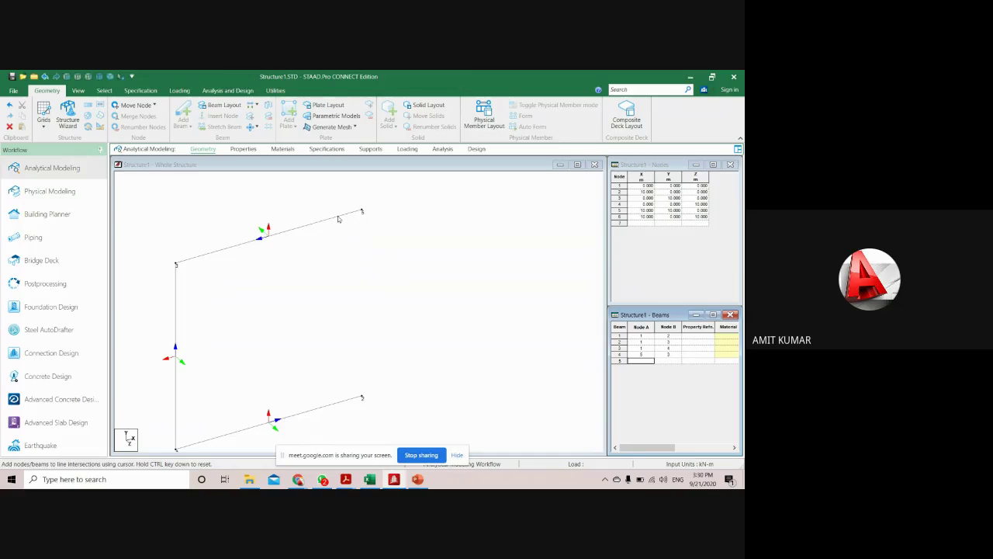
{"action": "left_click", "coordinate": [341, 217]}
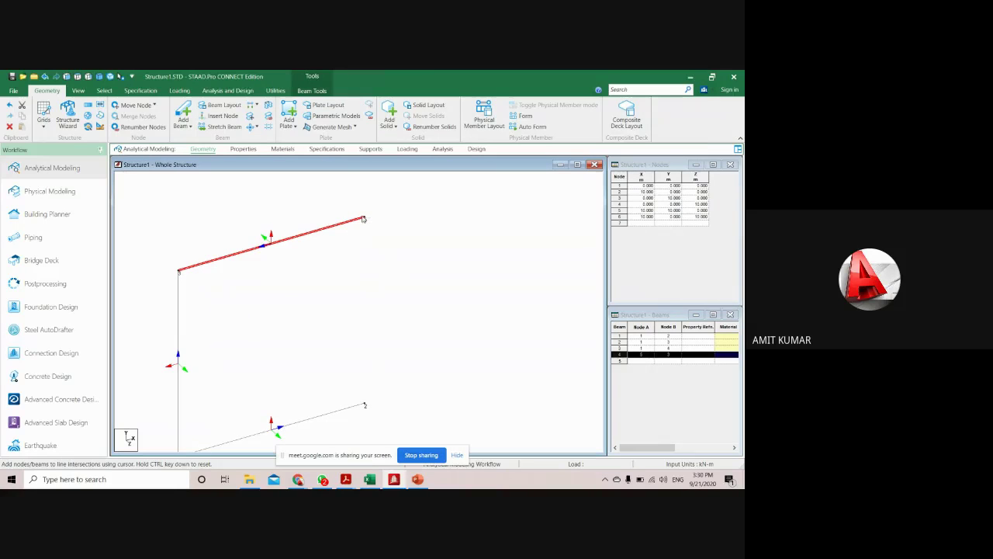
{"action": "middle_click_drag", "start_coordinate": [306, 269], "coordinate": [350, 288]}
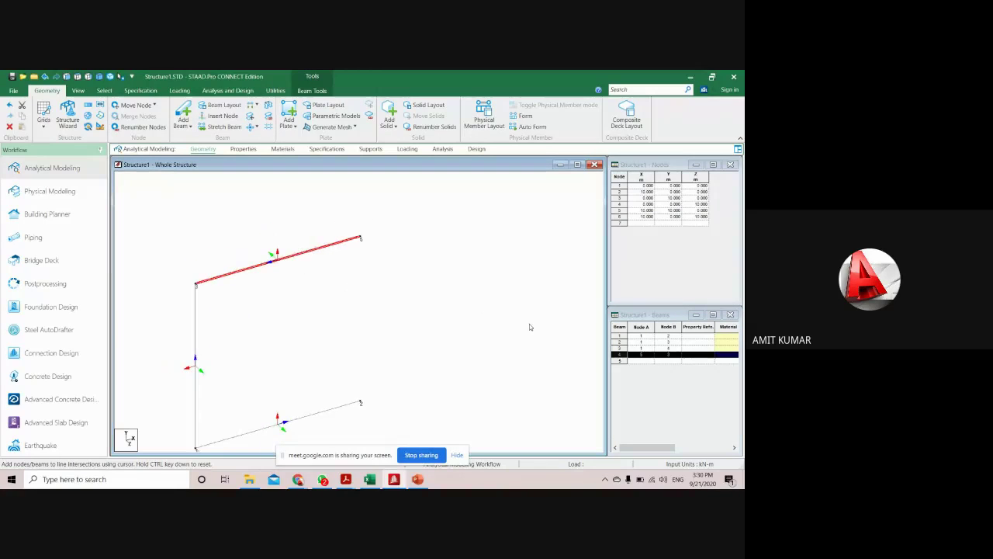
{"action": "left_click", "coordinate": [636, 357]}
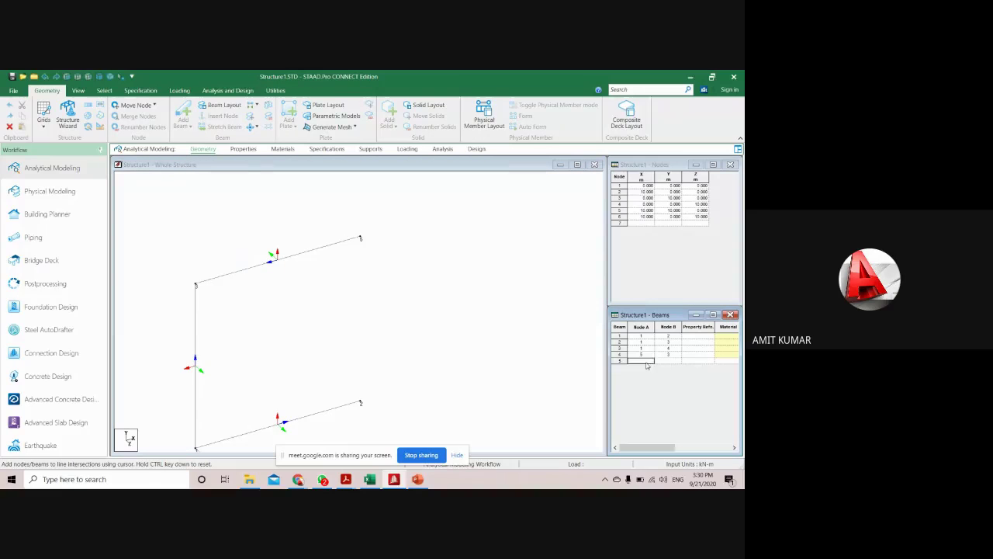
- Add beam 5 in the Beams table with node 2 as Node A and node 5 as Node B
{"action": "middle_click_drag", "start_coordinate": [484, 348], "coordinate": [355, 323]}
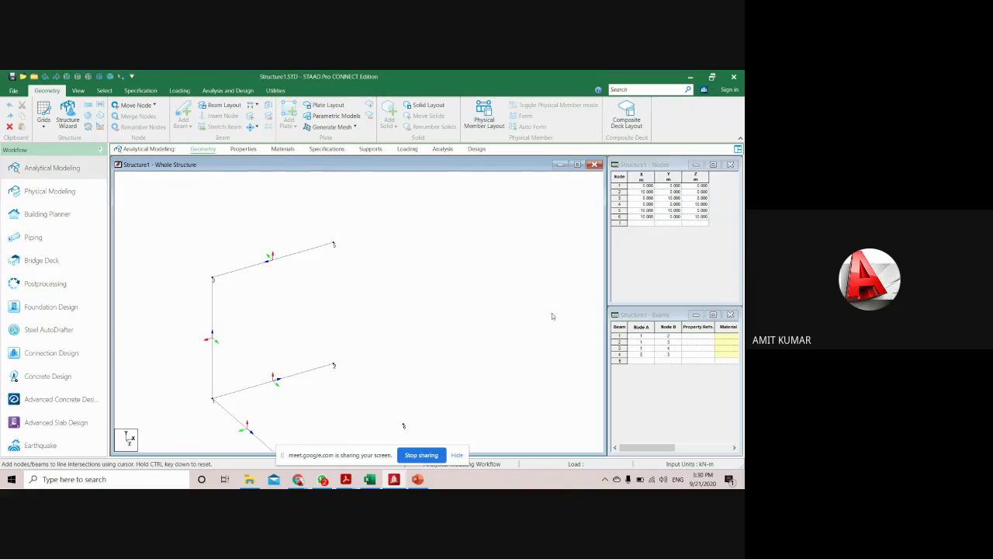
{"action": "left_click", "coordinate": [638, 362]}
{"action": "type", "text": "2"}
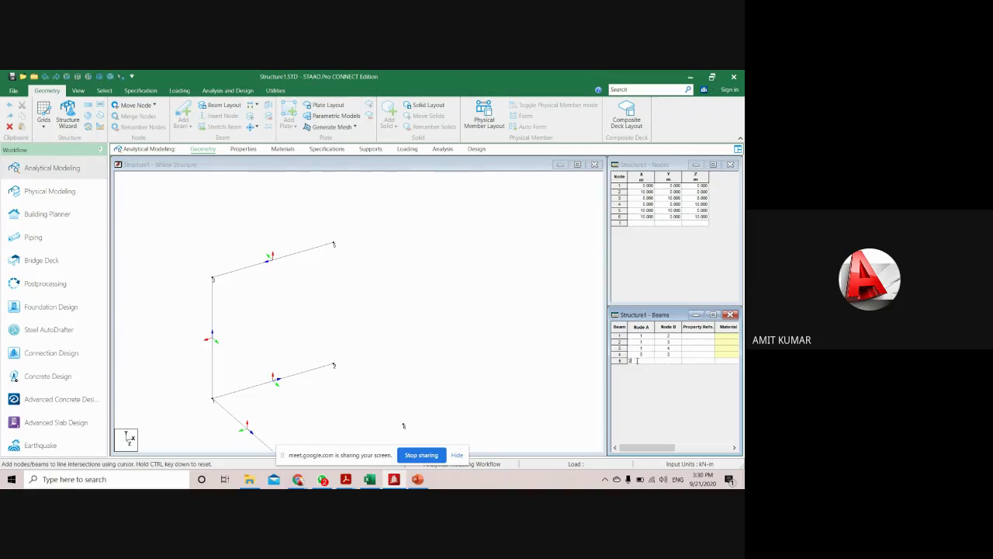
{"action": "key", "text": "Tab"}
{"action": "type", "text": "5"}
{"action": "left_click", "coordinate": [644, 369]}
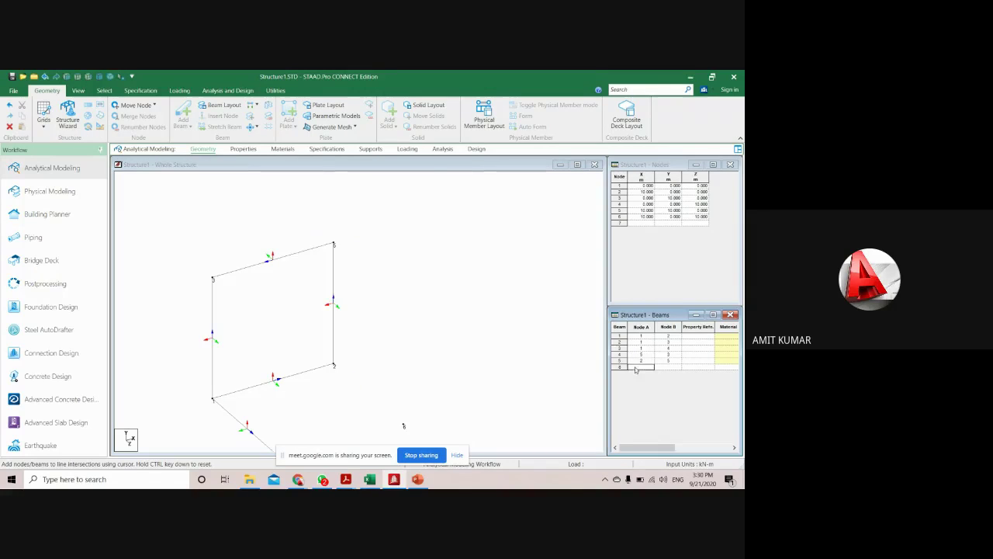
- Examine the frame, its beam local axes and the unconnected node 6 alongside the Nodes and Beams tables
{"action": "middle_click_drag", "start_coordinate": [472, 370], "coordinate": [444, 284]}
{"action": "scroll", "coordinate": [434, 313], "scroll_direction": "down", "scroll_amount": 1}
{"action": "scroll", "coordinate": [432, 314], "scroll_direction": "down", "scroll_amount": 1}
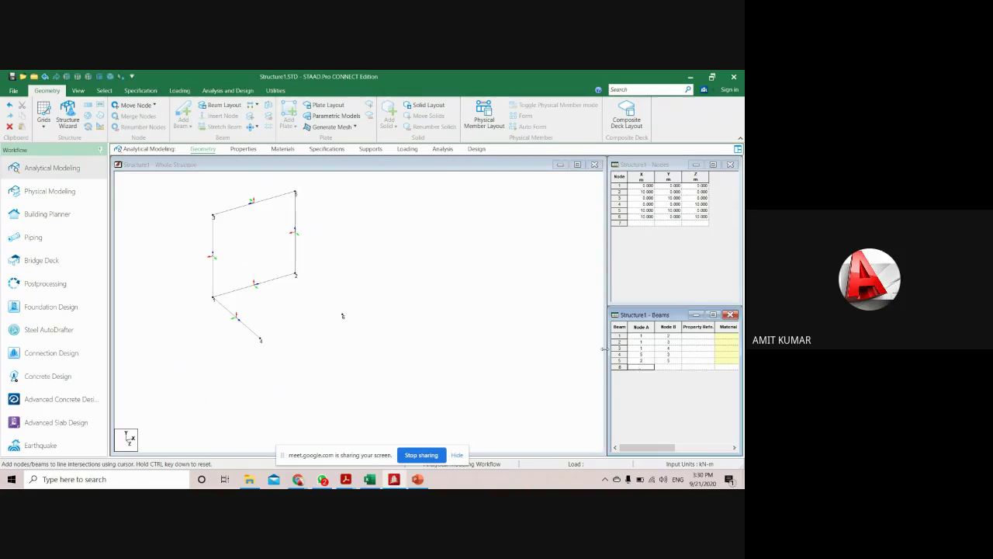
{"action": "left_click", "coordinate": [638, 224]}
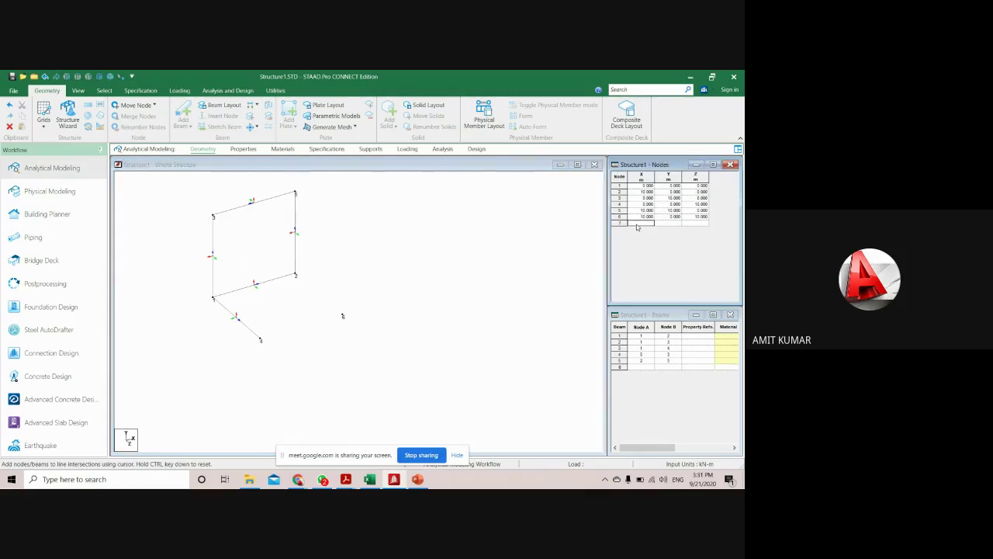
{"action": "middle_click_drag", "start_coordinate": [452, 248], "coordinate": [337, 291]}
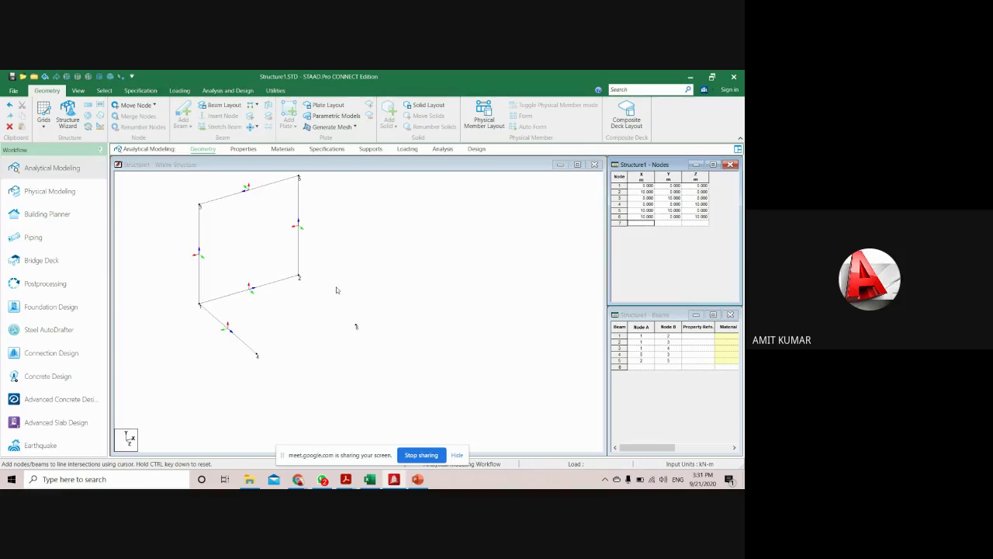
{"action": "left_click", "coordinate": [374, 302]}
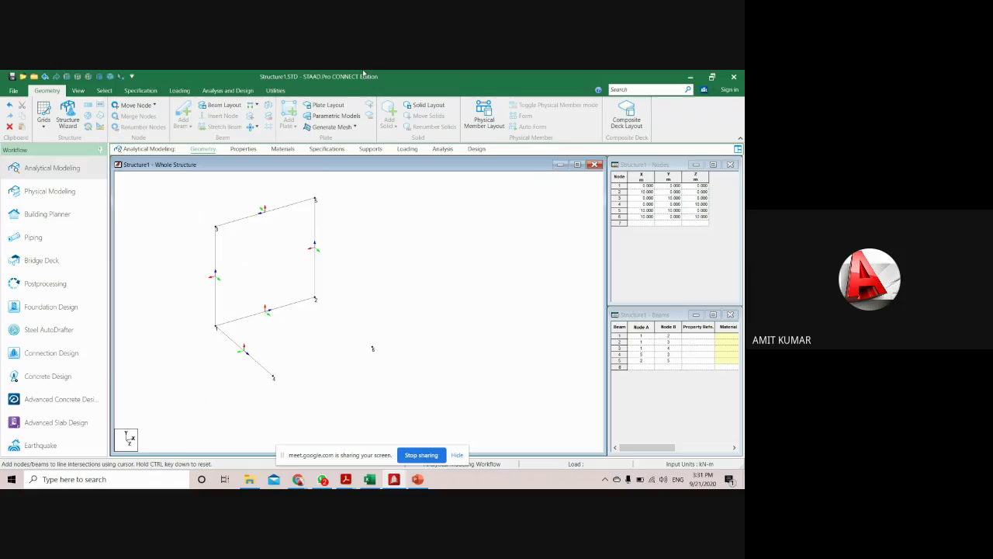
{"action": "scroll", "coordinate": [326, 355], "scroll_direction": "down", "scroll_amount": 2}
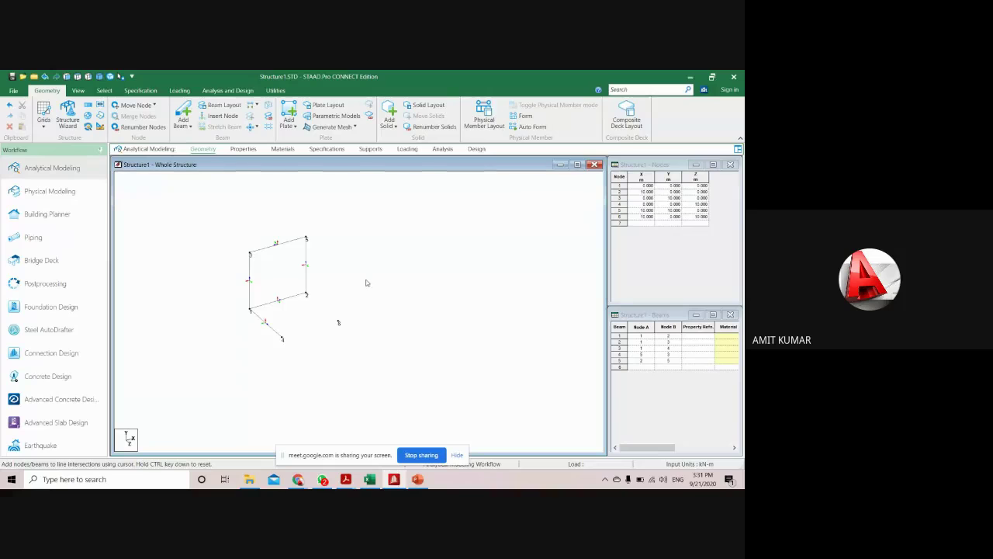
{"action": "scroll", "coordinate": [297, 298], "scroll_direction": "up", "scroll_amount": 3}
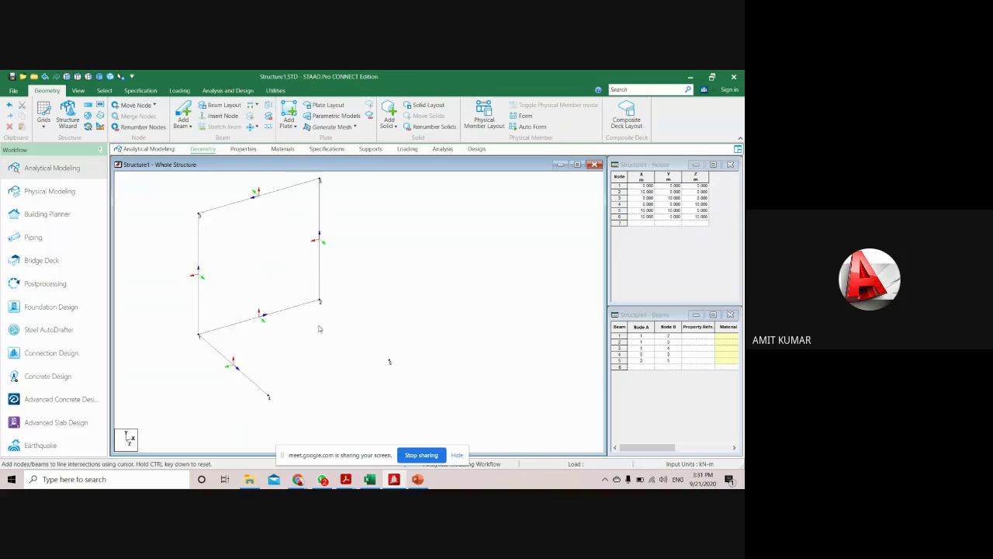
{"action": "scroll", "coordinate": [395, 342], "scroll_direction": "down", "scroll_amount": 1}
{"action": "scroll", "coordinate": [420, 378], "scroll_direction": "down", "scroll_amount": 1}
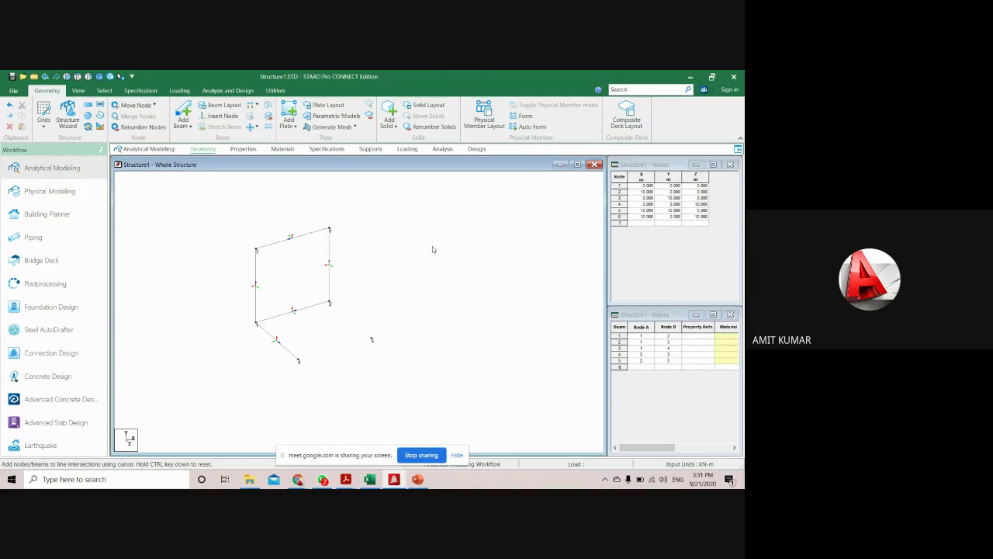
{"action": "scroll", "coordinate": [317, 295], "scroll_direction": "up", "scroll_amount": 1}
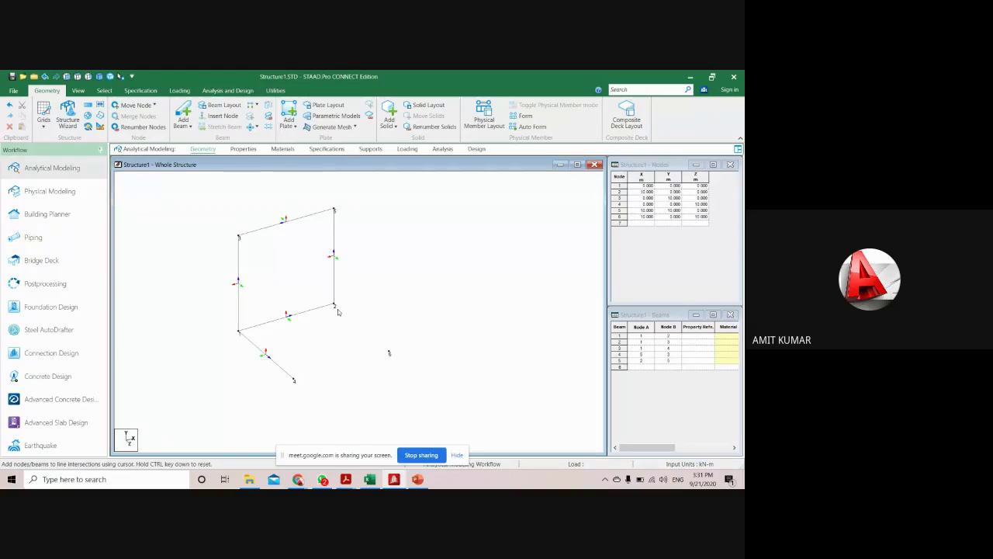
{"action": "left_click", "coordinate": [641, 367]}
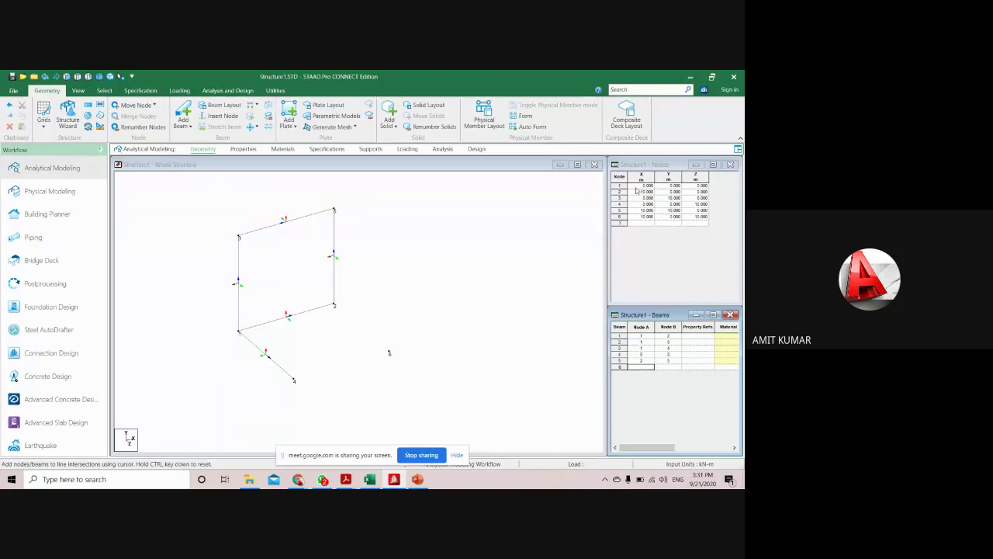
{"action": "left_click", "coordinate": [641, 223]}
{"action": "scroll", "coordinate": [349, 286], "scroll_direction": "down", "scroll_amount": 2}
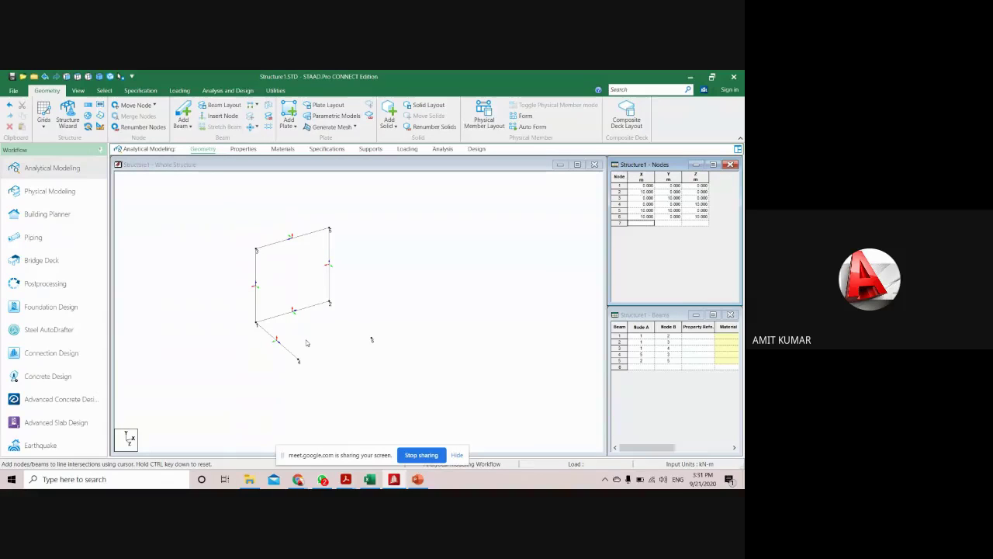
- Delete all the beams of the frame together with the nodes left without a structural element
{"action": "left_click", "coordinate": [381, 308]}
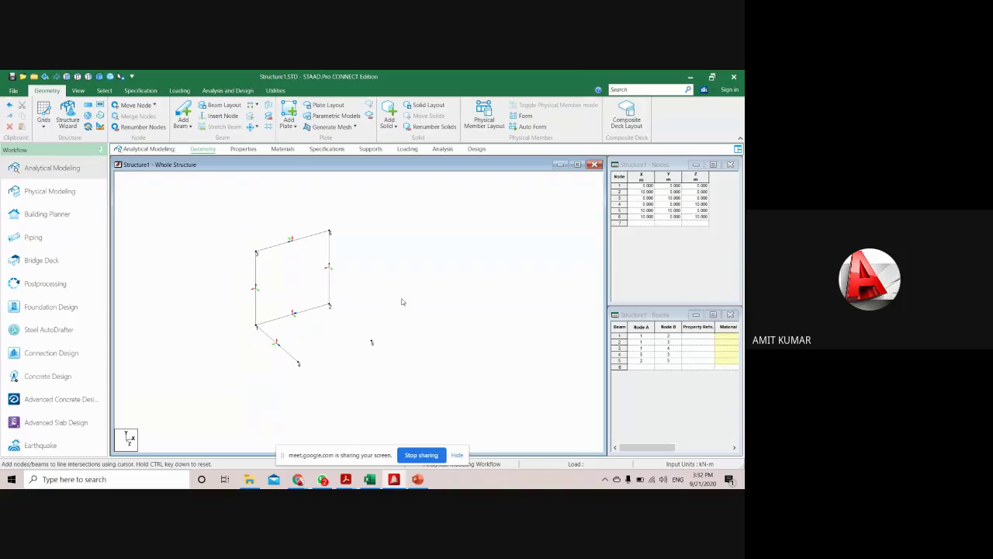
{"action": "scroll", "coordinate": [206, 336], "scroll_direction": "up", "scroll_amount": 1}
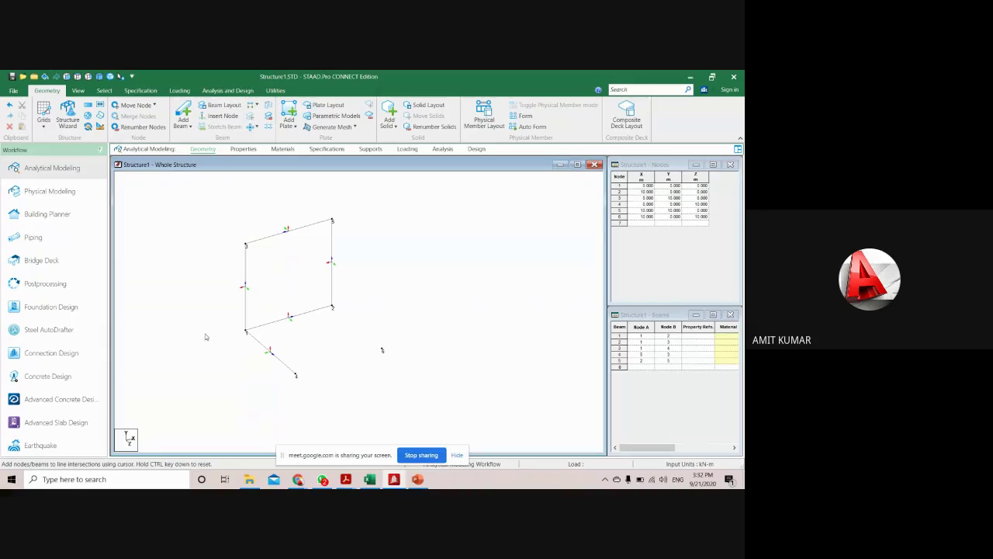
{"action": "scroll", "coordinate": [364, 337], "scroll_direction": "down", "scroll_amount": 1}
{"action": "scroll", "coordinate": [340, 355], "scroll_direction": "down", "scroll_amount": 1}
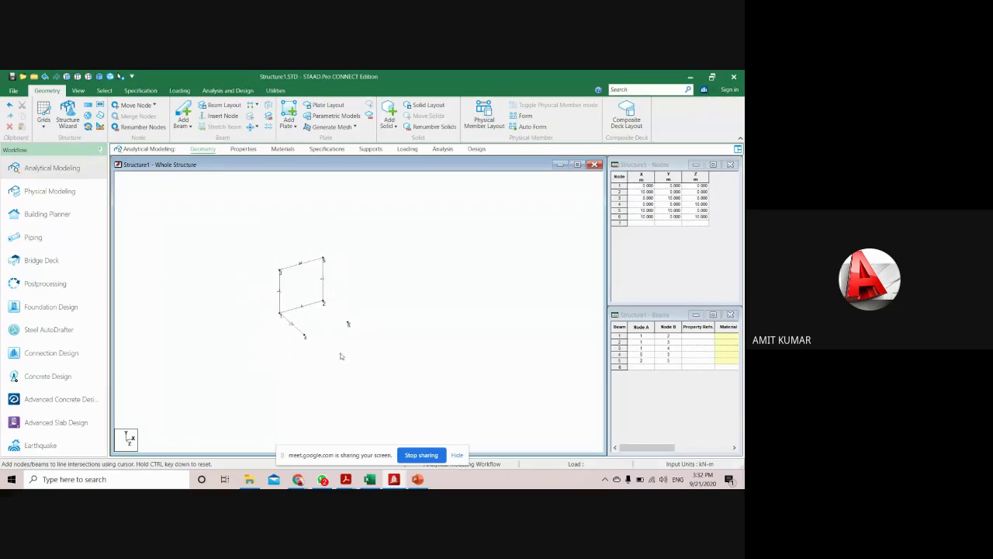
{"action": "scroll", "coordinate": [341, 356], "scroll_direction": "down", "scroll_amount": 1}
{"action": "left_click_drag", "start_coordinate": [341, 356], "coordinate": [196, 222]}
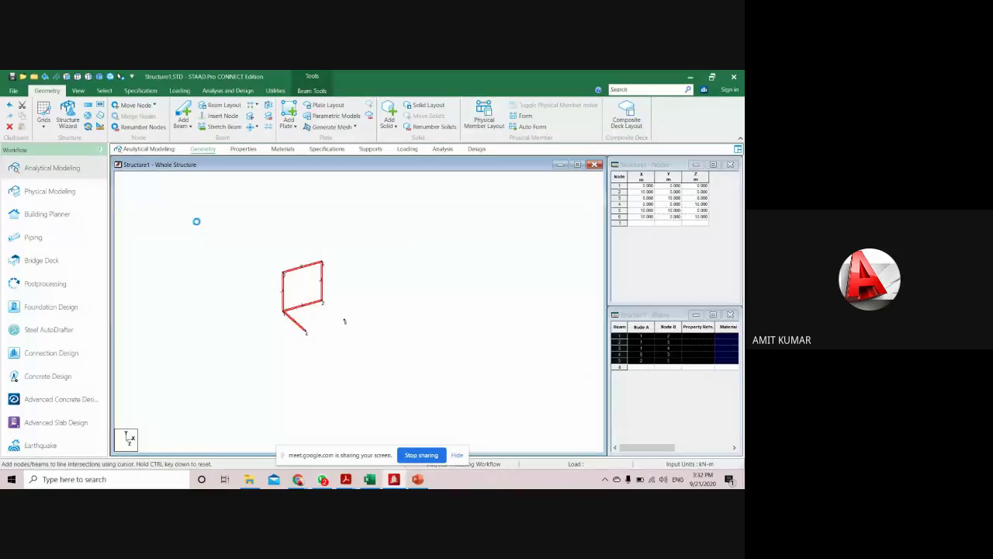
{"action": "key", "text": "Delete"}
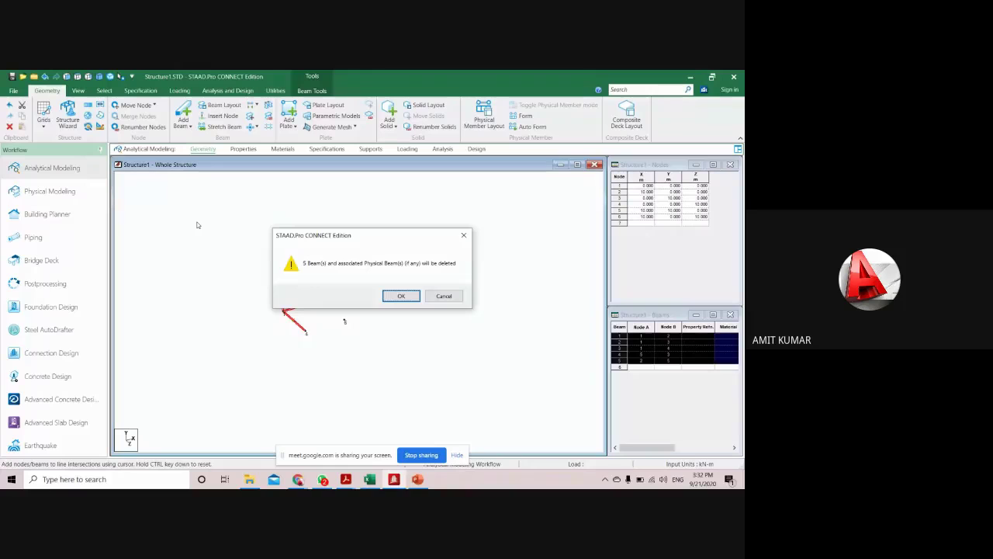
{"action": "key", "text": "Return"}
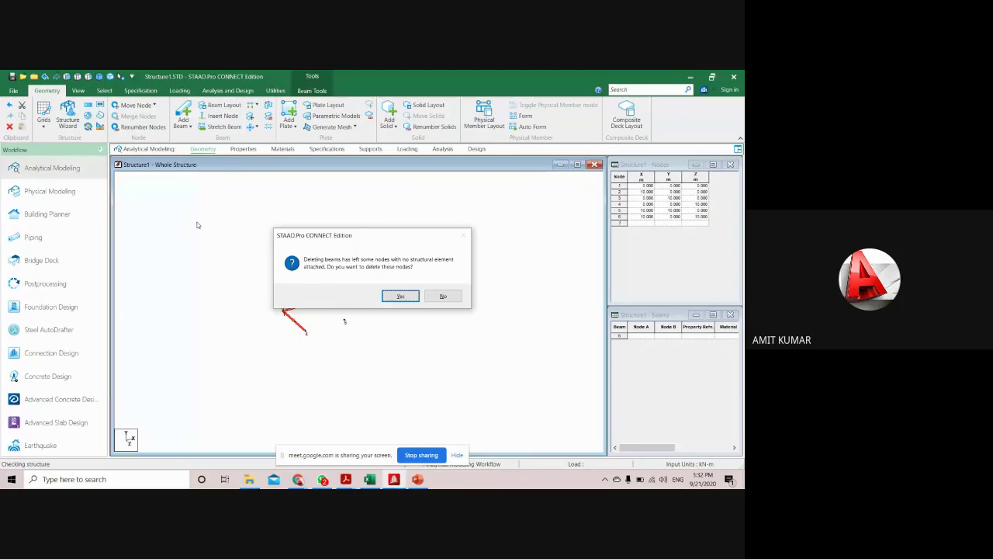
{"action": "key", "text": "Return"}
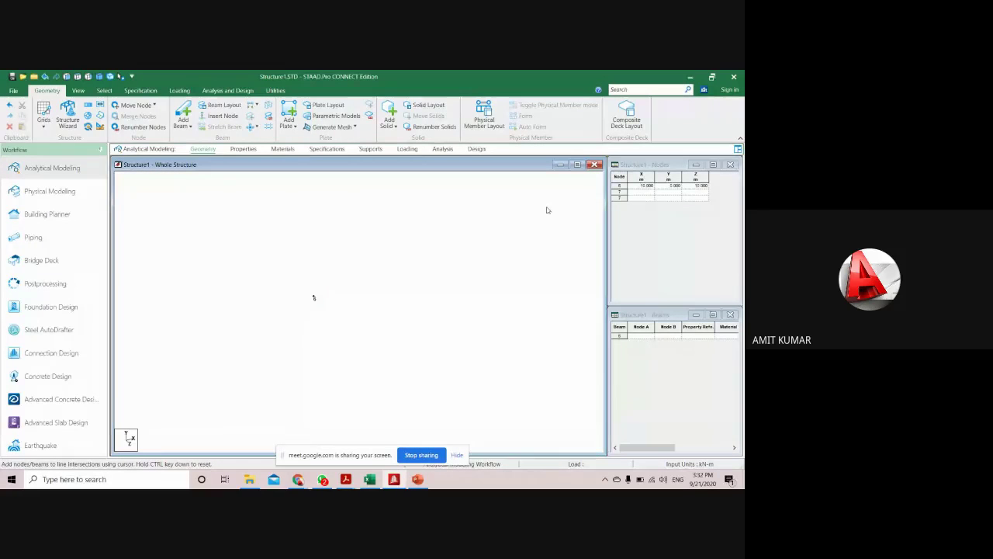
- Delete the remaining unconnected node 6 to empty the model
{"action": "left_click", "coordinate": [313, 298]}
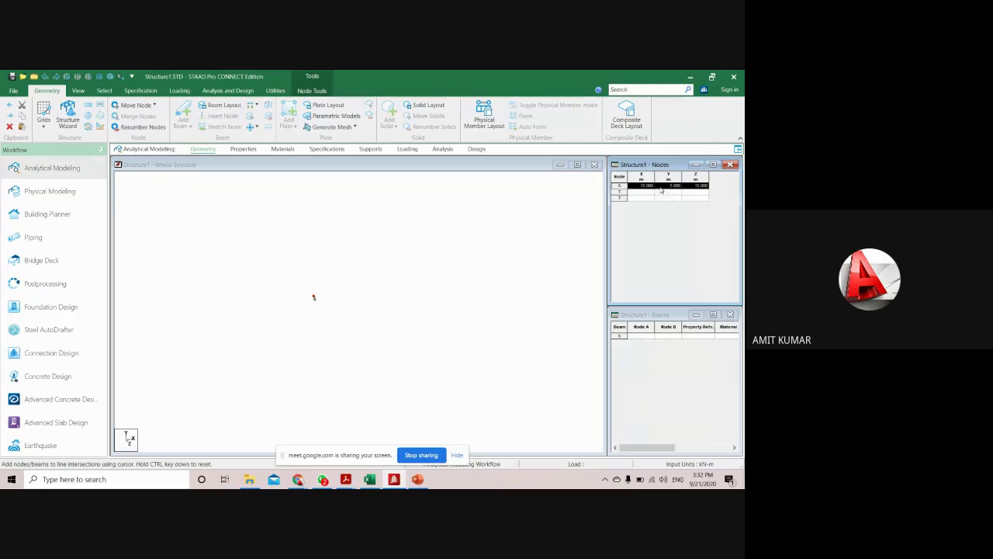
{"action": "key", "text": "Delete"}
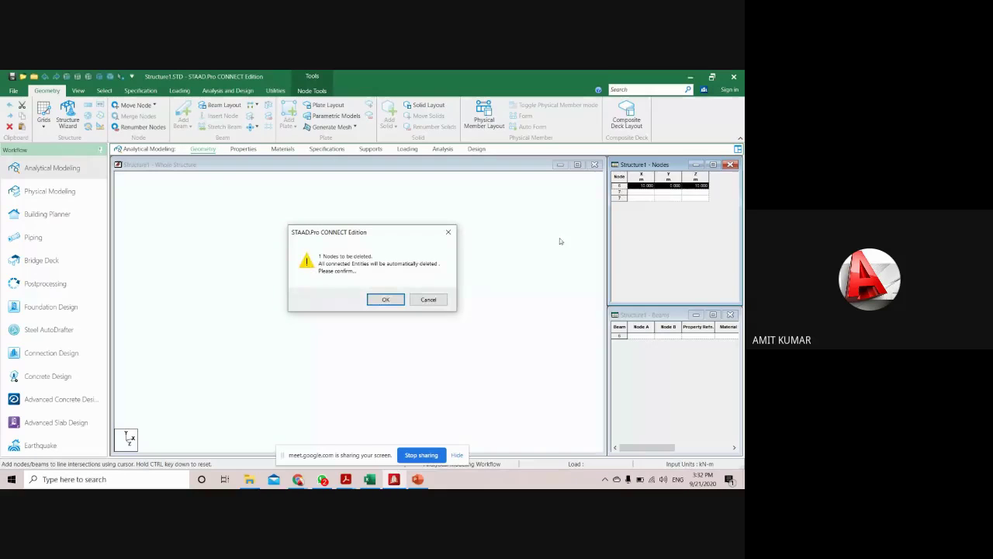
{"action": "left_click", "coordinate": [385, 299]}
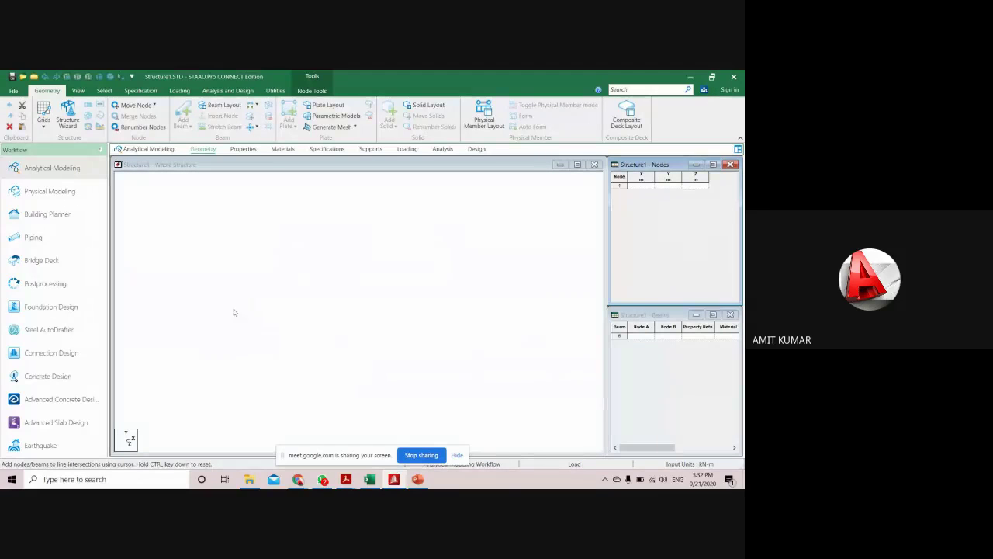
- Start a beam grid, preview the Y-Z plane, and set the default linear grid to the X-Y plane
{"action": "left_click", "coordinate": [44, 132]}
{"action": "left_click", "coordinate": [160, 218]}
{"action": "left_click", "coordinate": [44, 124]}
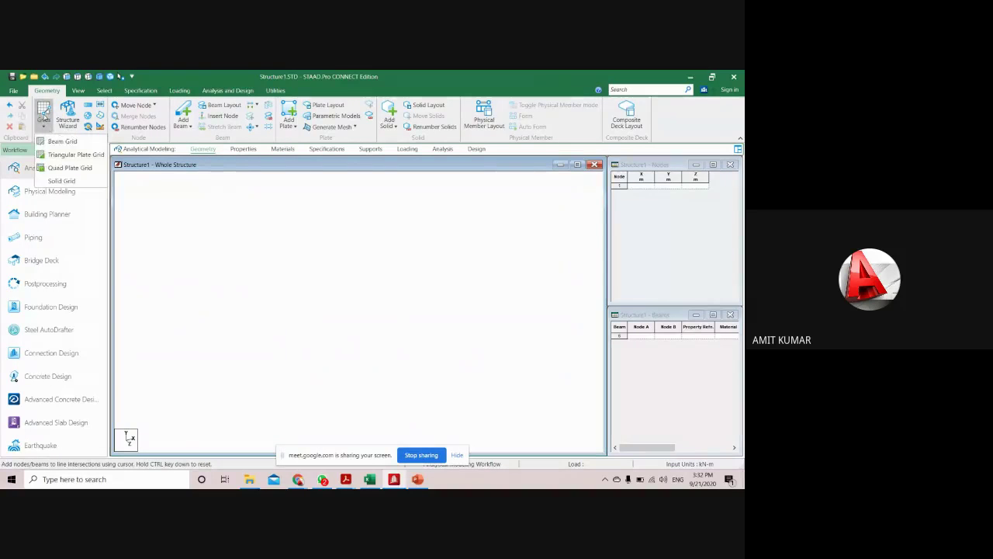
{"action": "left_click", "coordinate": [62, 141]}
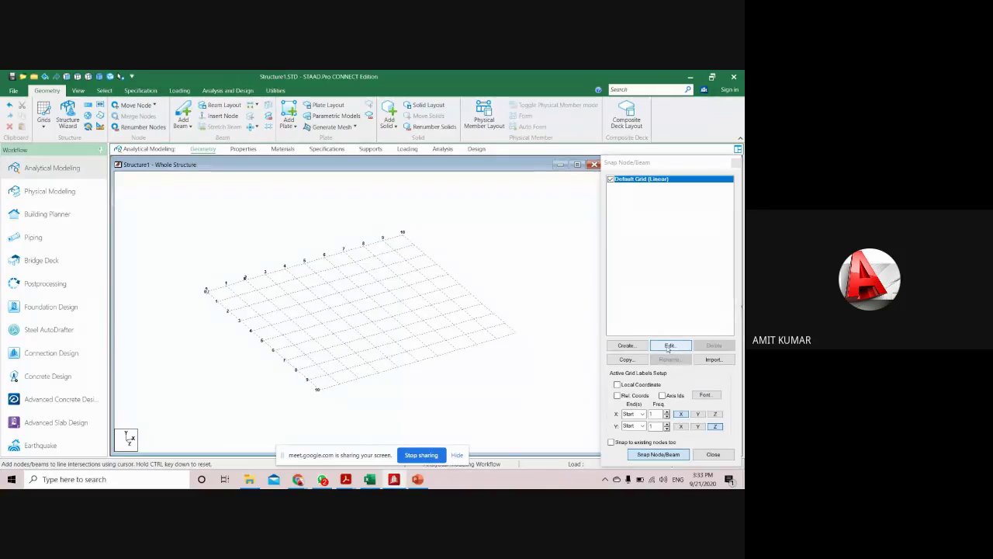
{"action": "left_click", "coordinate": [669, 346]}
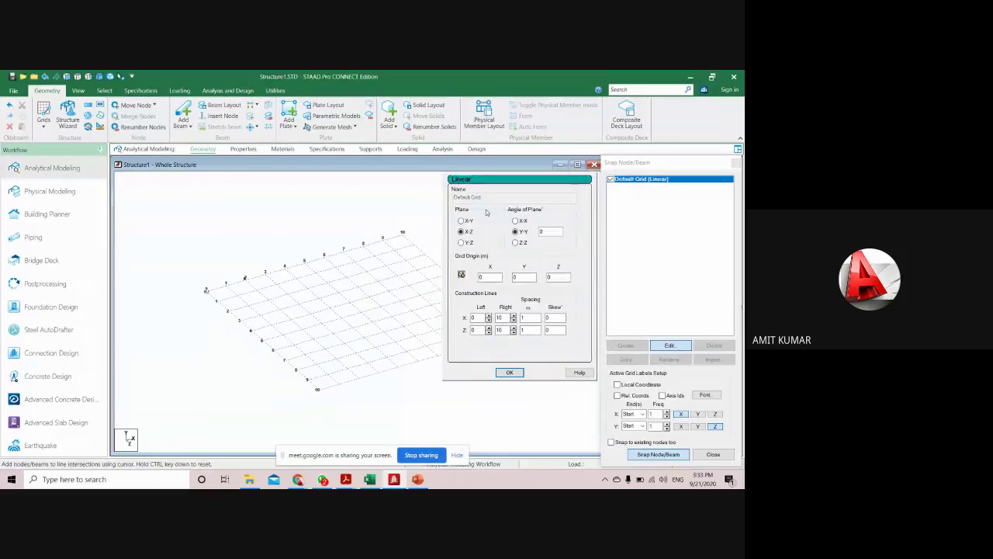
{"action": "left_click", "coordinate": [463, 221]}
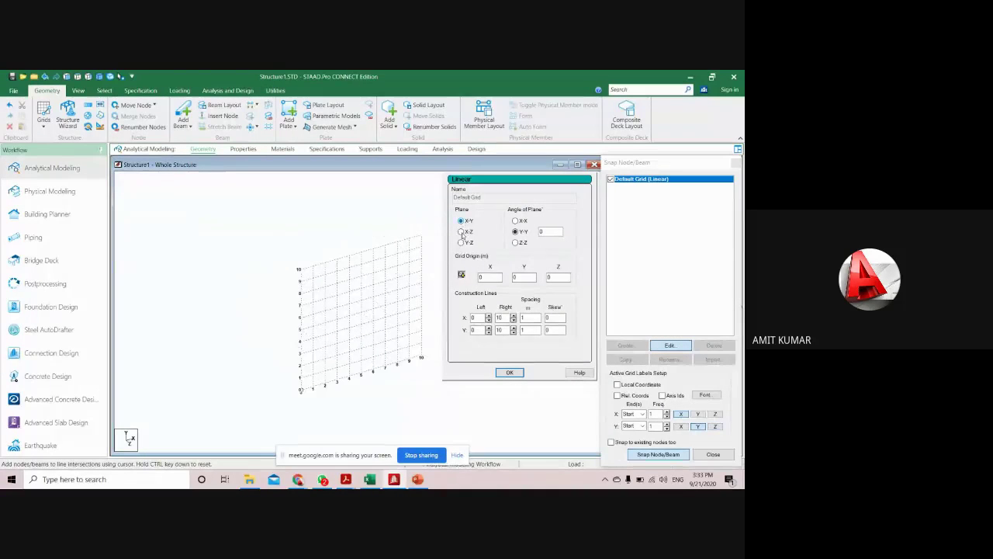
{"action": "left_click", "coordinate": [461, 242]}
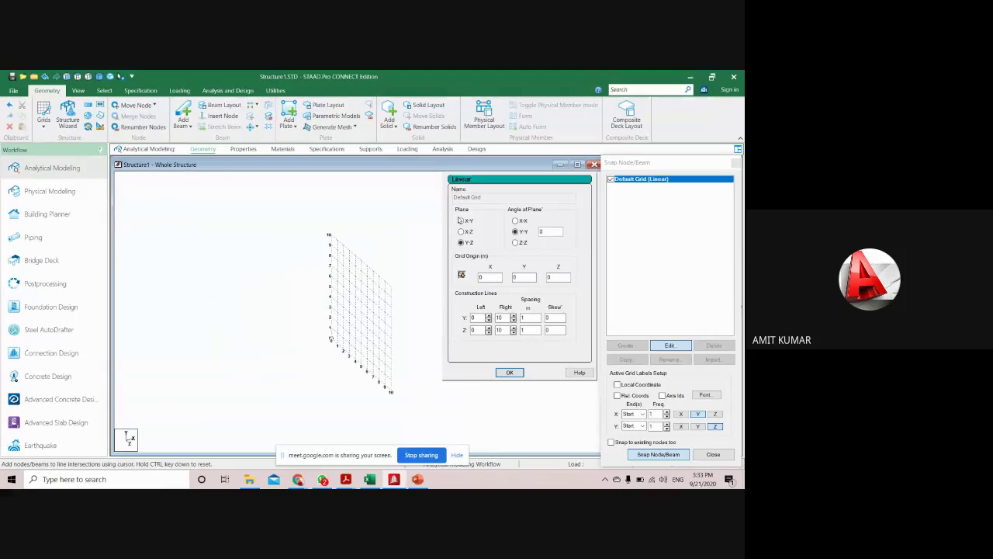
{"action": "left_click", "coordinate": [462, 221]}
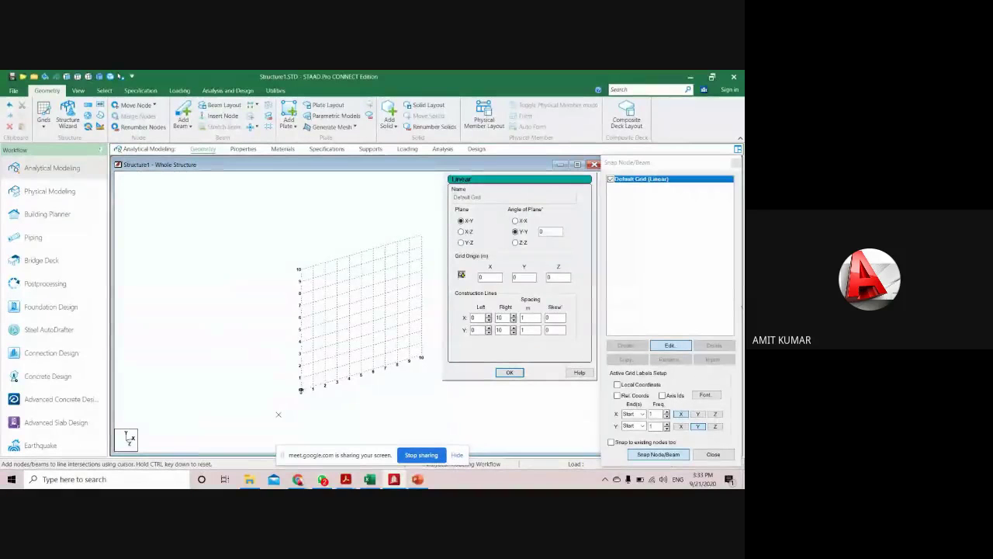
- Draw a closed 5 m by 5 m square frame of four beams from the origin on the X-Y grid, and end the snapping
{"action": "middle_click_drag", "start_coordinate": [316, 368], "coordinate": [288, 361]}
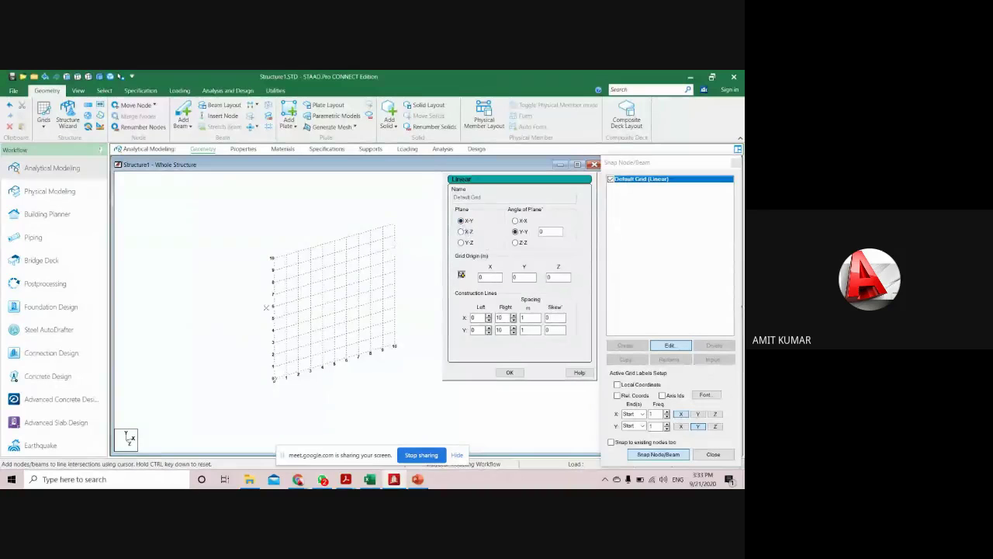
{"action": "scroll", "coordinate": [274, 379], "scroll_direction": "up", "scroll_amount": 1}
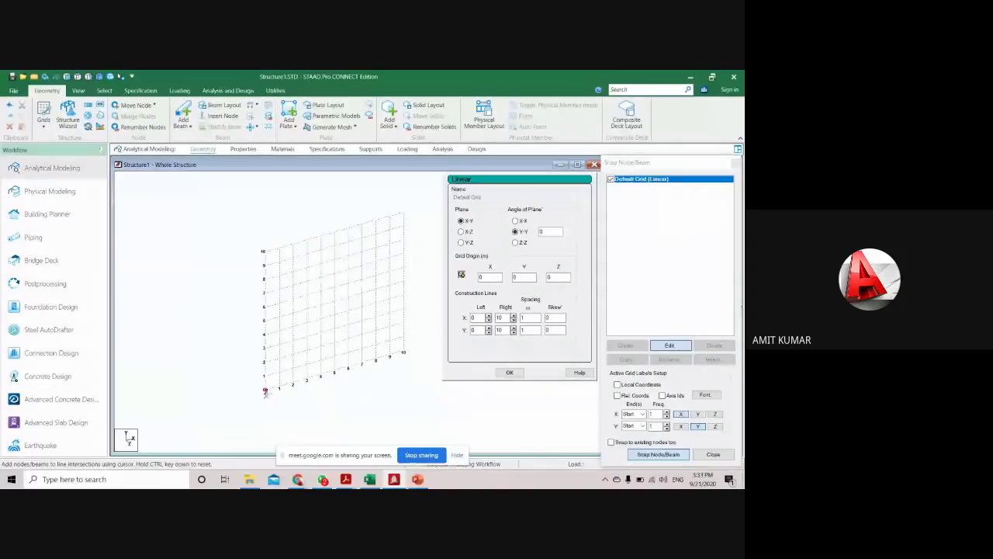
{"action": "left_click", "coordinate": [264, 320]}
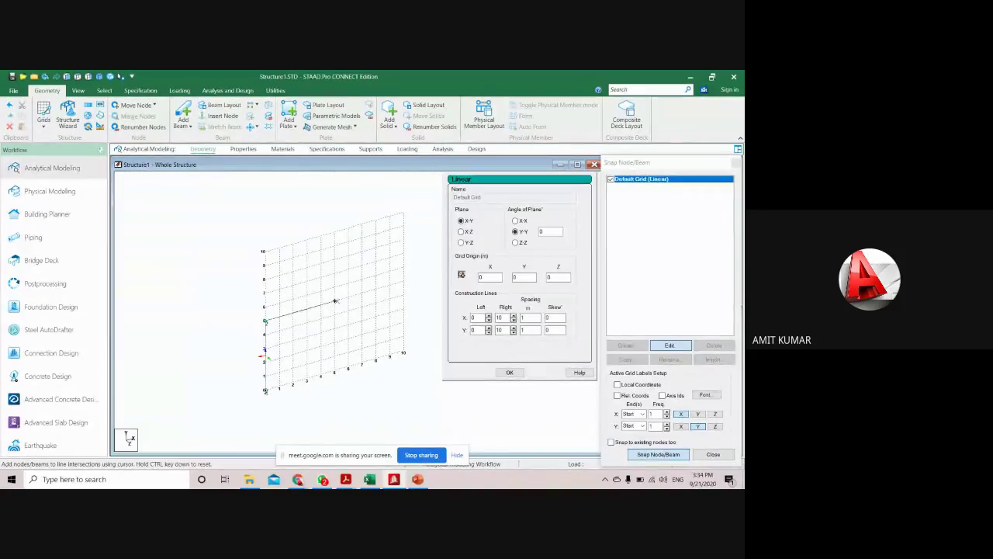
{"action": "left_click", "coordinate": [335, 303]}
{"action": "left_click", "coordinate": [335, 373]}
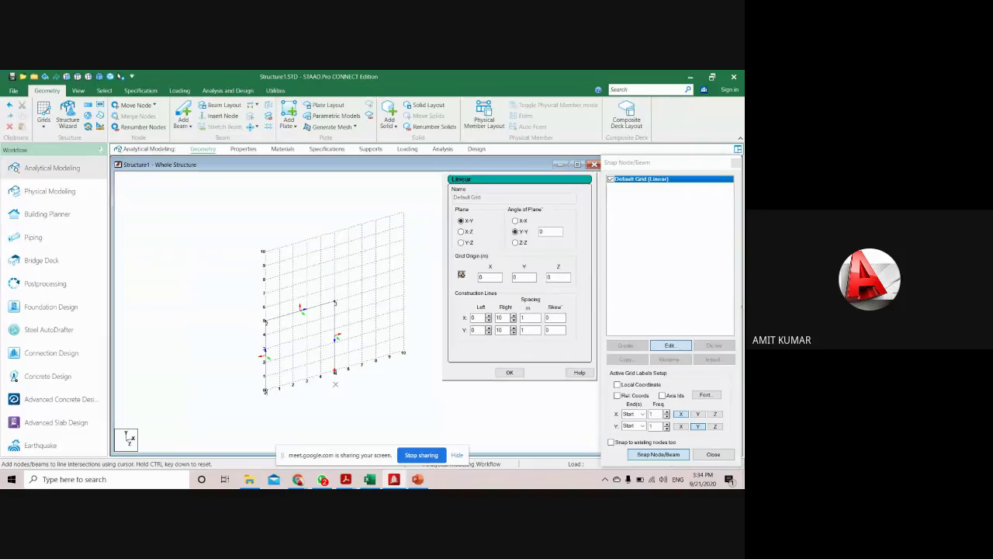
{"action": "left_click", "coordinate": [257, 402]}
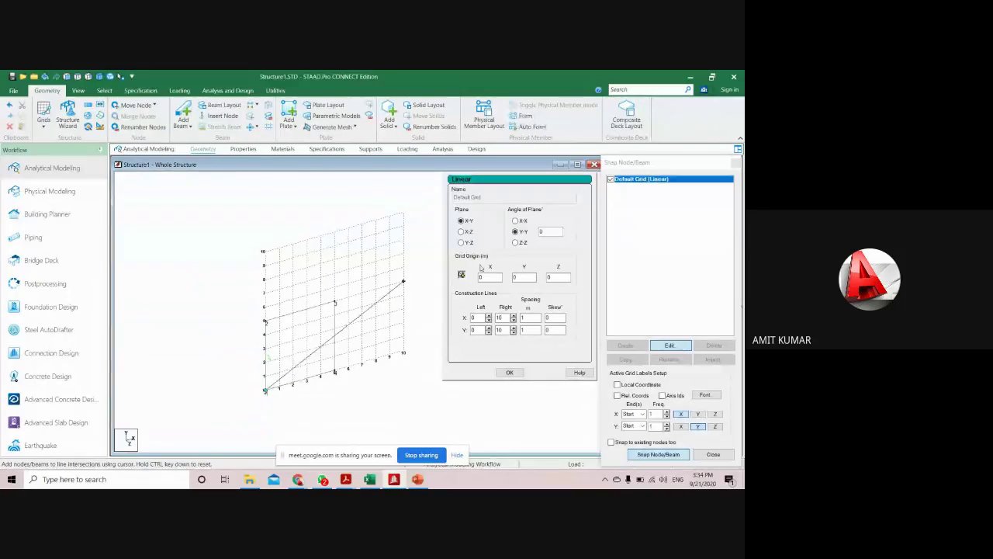
{"action": "left_click", "coordinate": [509, 372]}
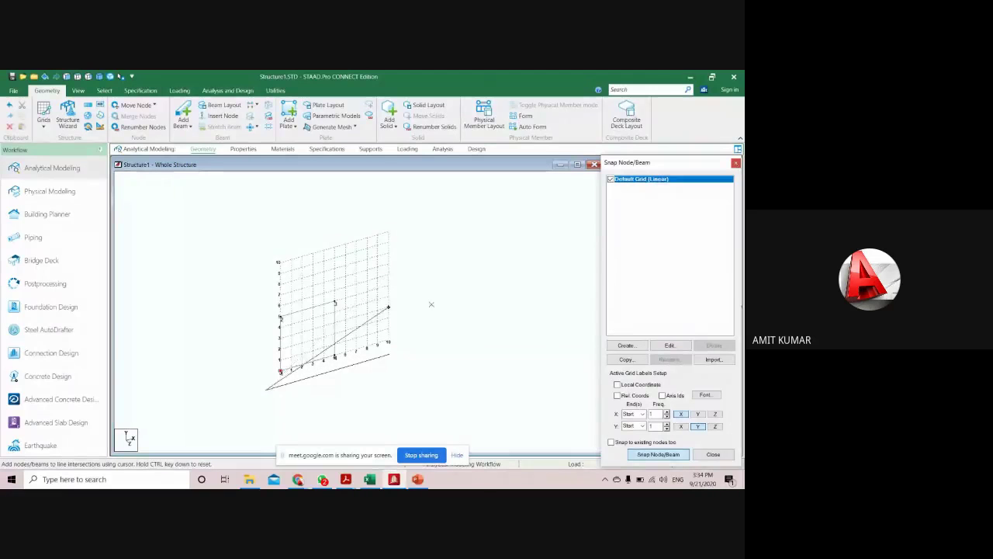
{"action": "scroll", "coordinate": [438, 304], "scroll_direction": "down", "scroll_amount": 2}
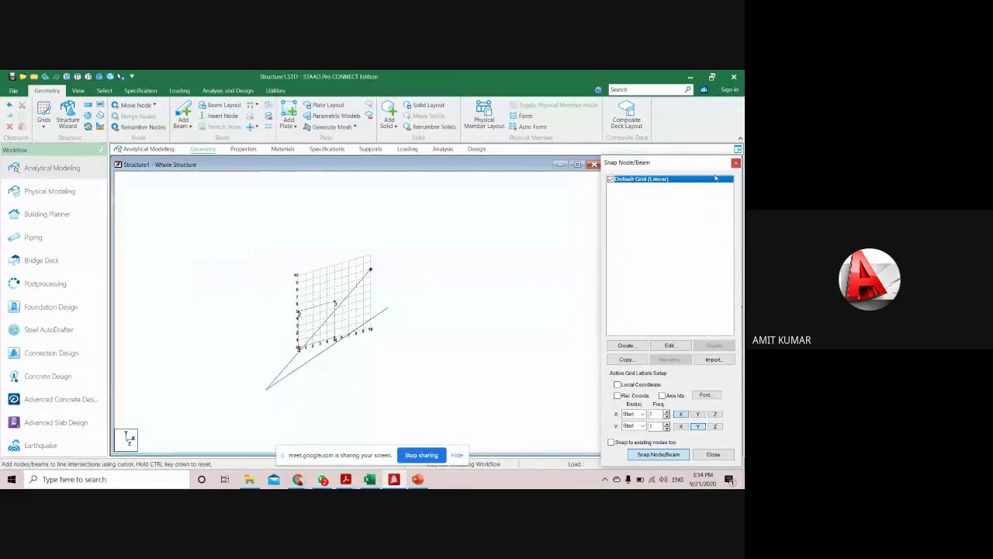
{"action": "left_click", "coordinate": [735, 162]}
- Examine the square frame, highlight its lower beam between nodes 4 and 1, and clear the selection
{"action": "scroll", "coordinate": [316, 332], "scroll_direction": "up", "scroll_amount": 2}
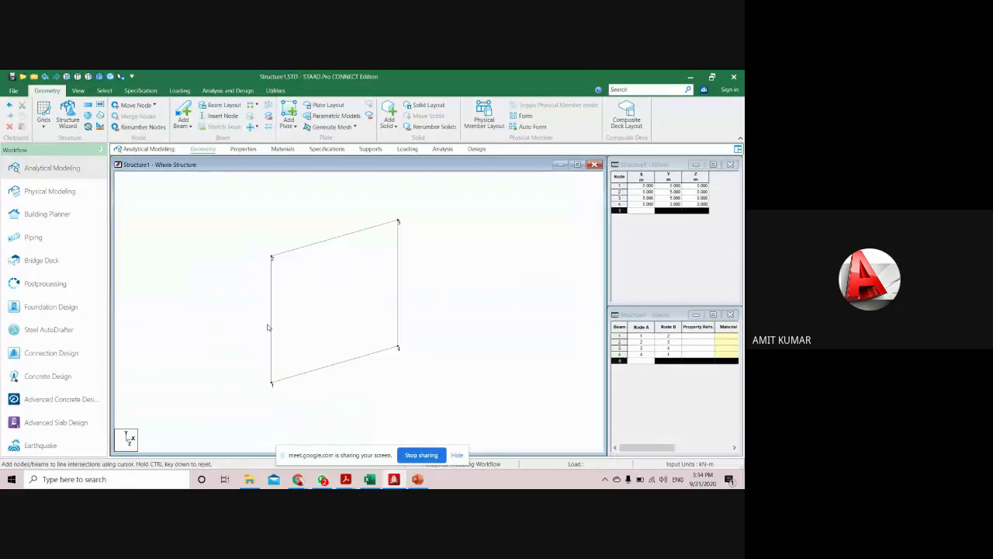
{"action": "scroll", "coordinate": [306, 329], "scroll_direction": "down", "scroll_amount": 3}
{"action": "scroll", "coordinate": [349, 330], "scroll_direction": "down", "scroll_amount": 1}
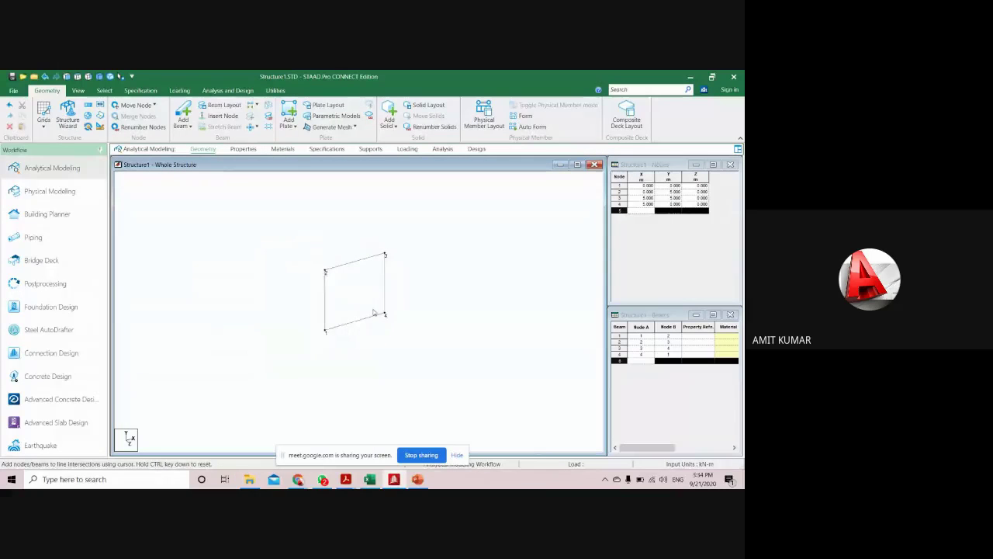
{"action": "scroll", "coordinate": [375, 311], "scroll_direction": "up", "scroll_amount": 2}
{"action": "left_click", "coordinate": [332, 357]}
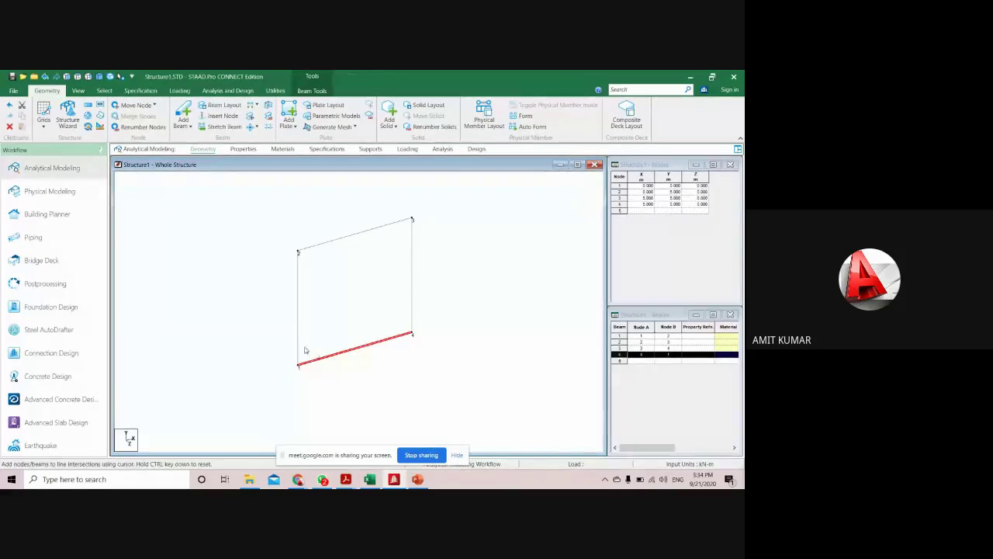
{"action": "left_click", "coordinate": [370, 303]}
- Reopen the beam grid and switch the default linear grid to the X-Z plane
{"action": "left_click", "coordinate": [45, 128]}
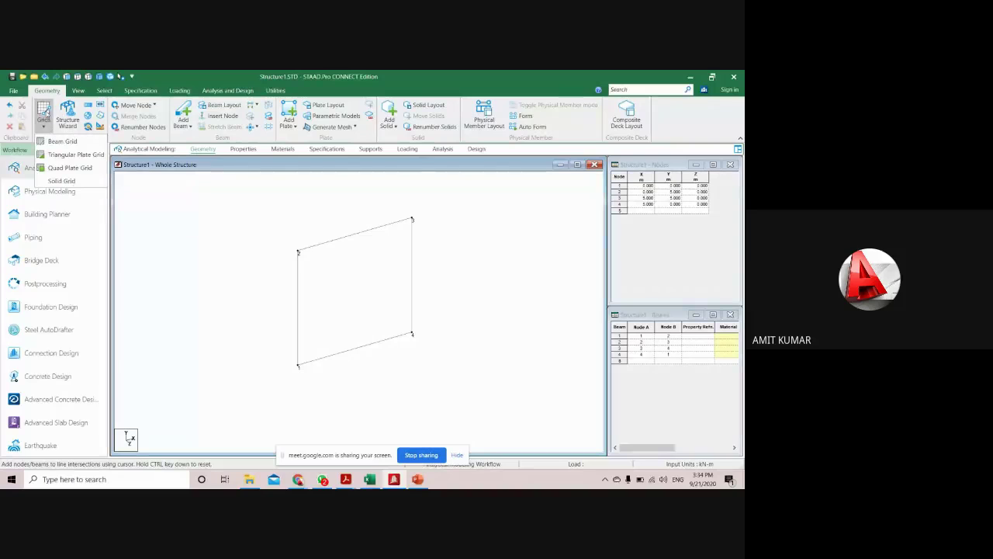
{"action": "left_click", "coordinate": [47, 140]}
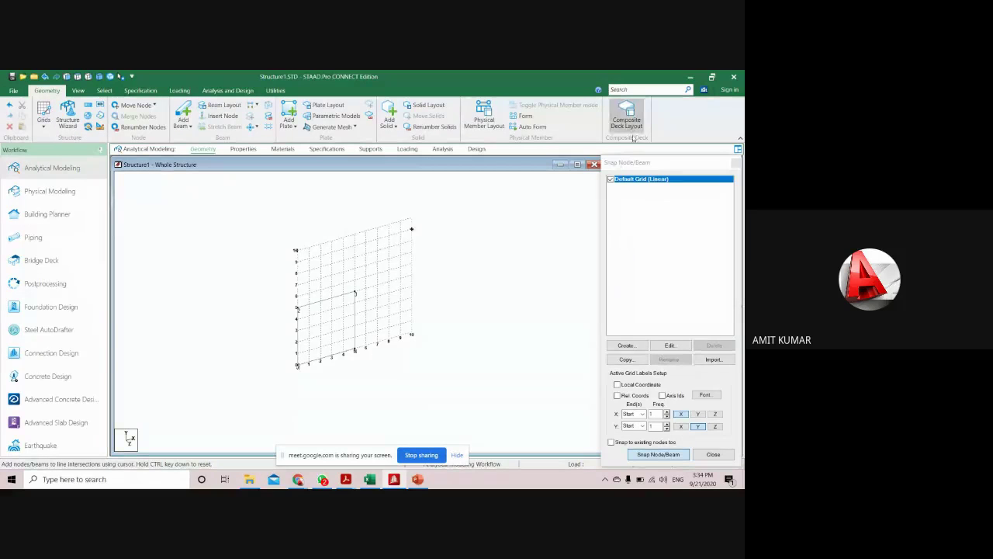
{"action": "left_click_drag", "start_coordinate": [627, 163], "coordinate": [610, 145]}
{"action": "left_click", "coordinate": [652, 313]}
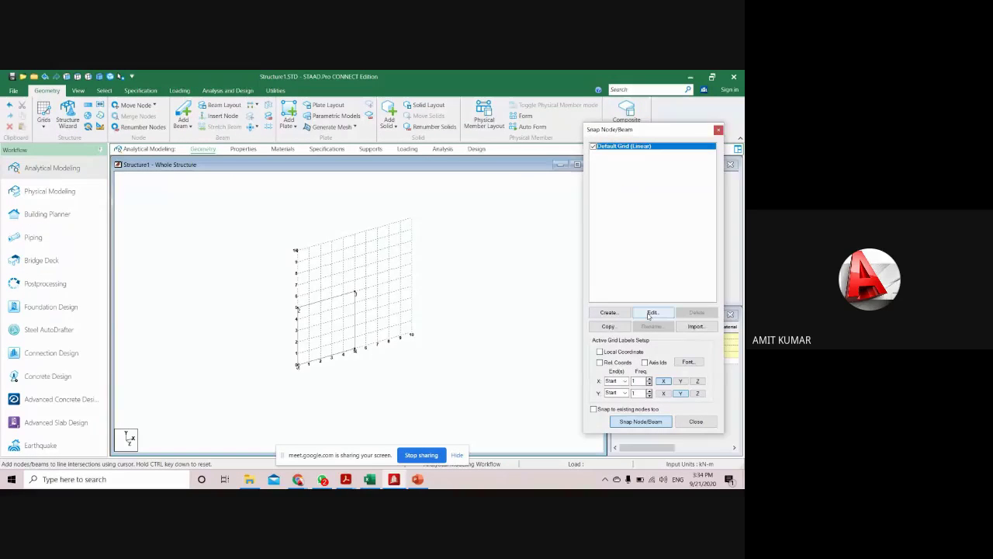
{"action": "left_click", "coordinate": [444, 198]}
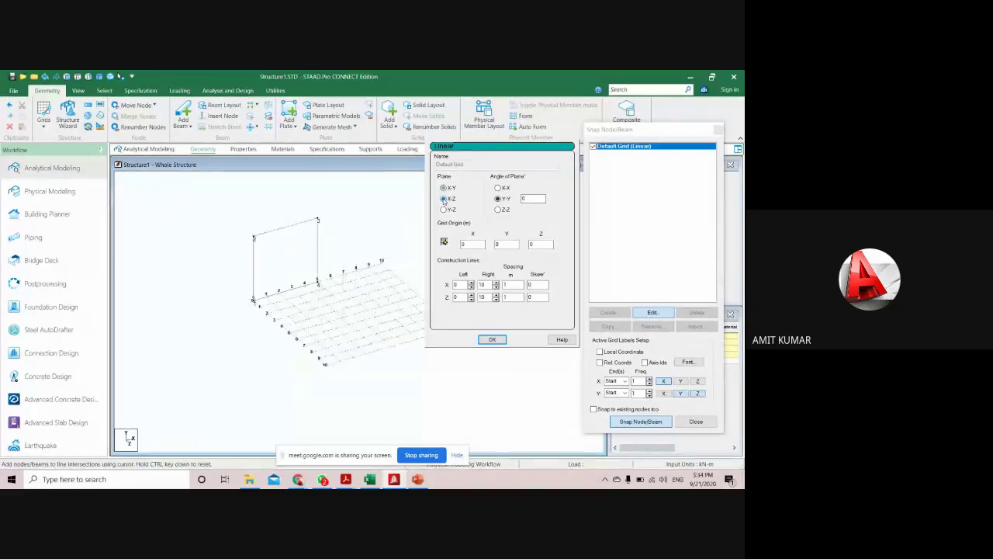
- Draw beams on the X-Z grid from the origin through (0, 0, 5) and (5, 0, 5) to node 4, and check the beams at that corner
{"action": "middle_click_drag", "start_coordinate": [349, 239], "coordinate": [306, 238]}
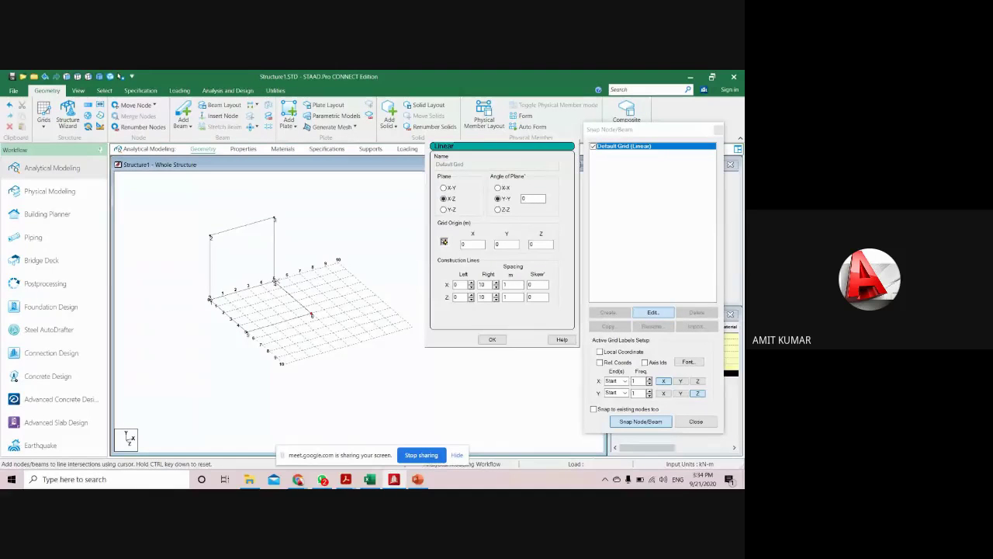
{"action": "left_click", "coordinate": [274, 281]}
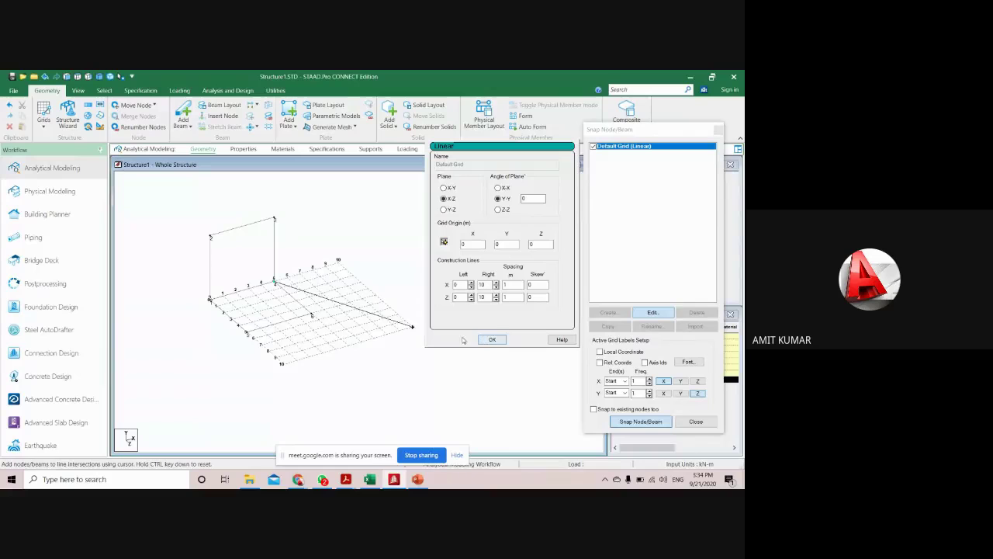
{"action": "key", "text": "Escape"}
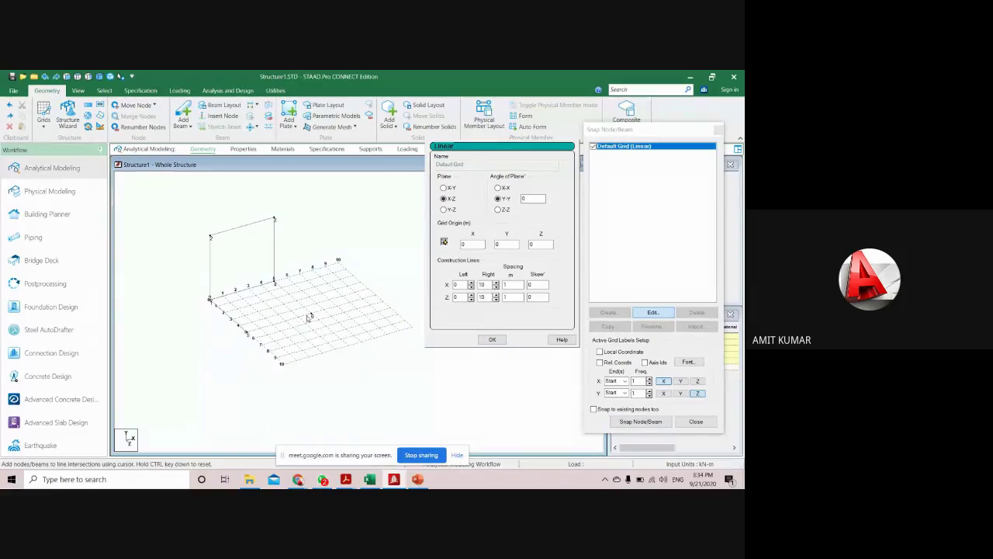
{"action": "scroll", "coordinate": [314, 332], "scroll_direction": "up", "scroll_amount": 3}
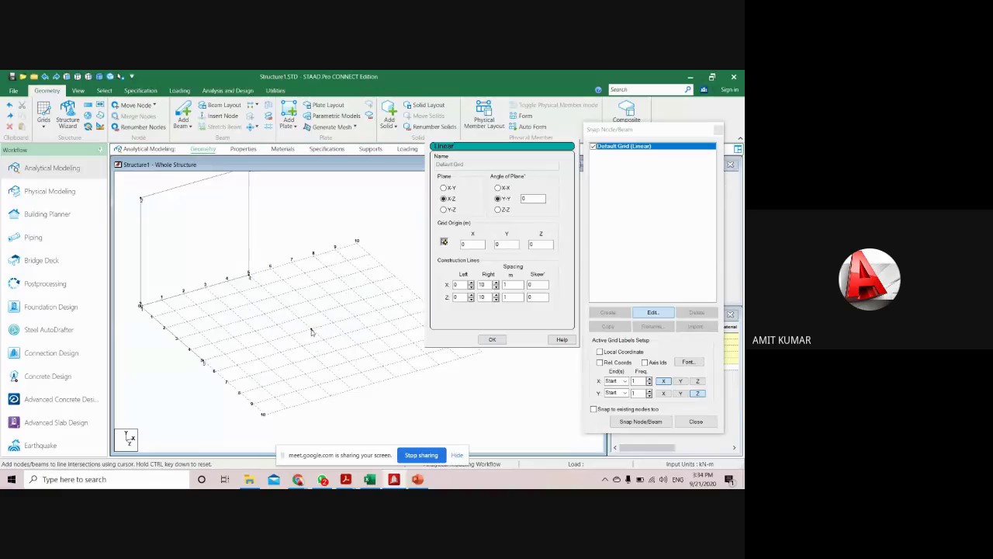
{"action": "left_click", "coordinate": [250, 275]}
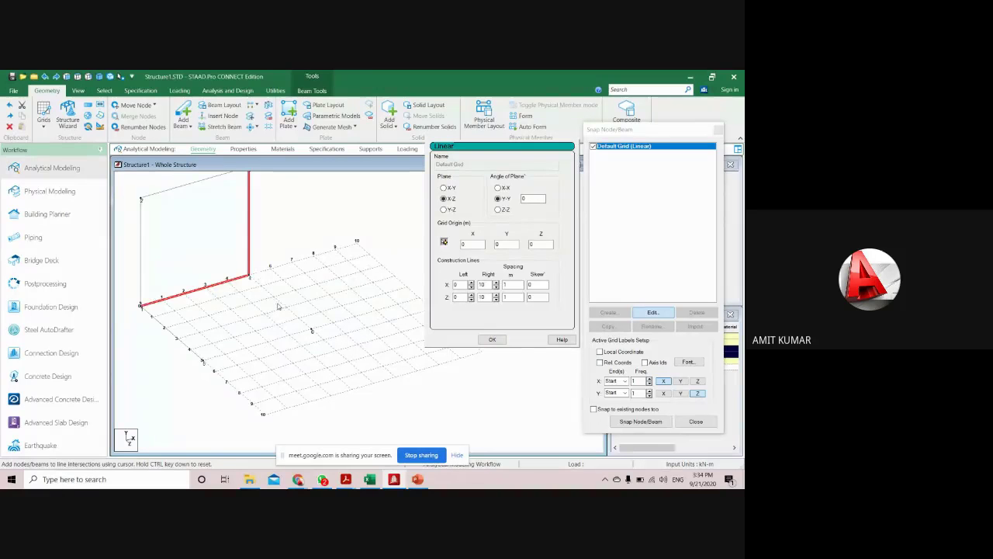
- Clear the beam selection, highlight the beam from the origin to (0, 0, 5), and clear that selection
{"action": "scroll", "coordinate": [283, 313], "scroll_direction": "down", "scroll_amount": 1}
{"action": "key", "text": "ctrl+z"}
{"action": "scroll", "coordinate": [269, 320], "scroll_direction": "up", "scroll_amount": 1}
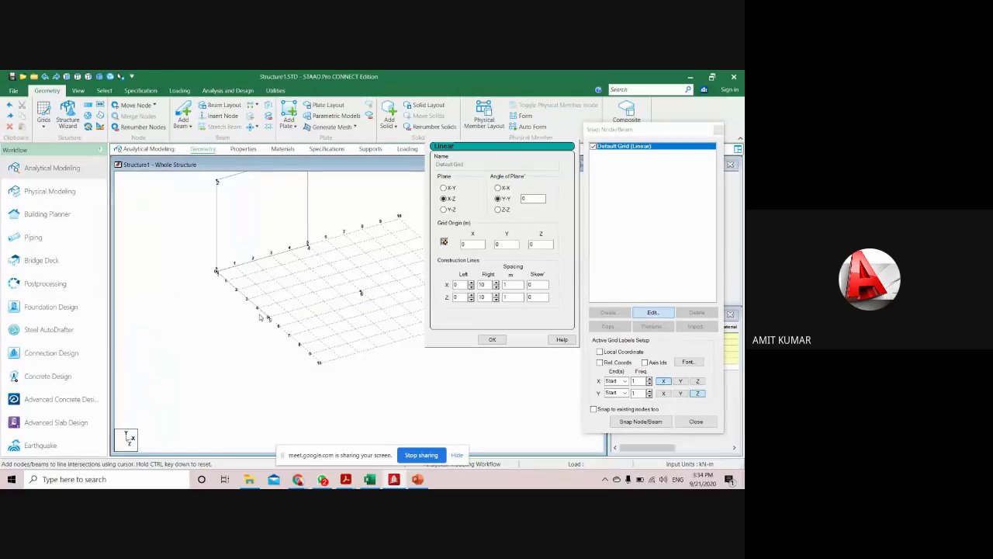
{"action": "left_click", "coordinate": [257, 309]}
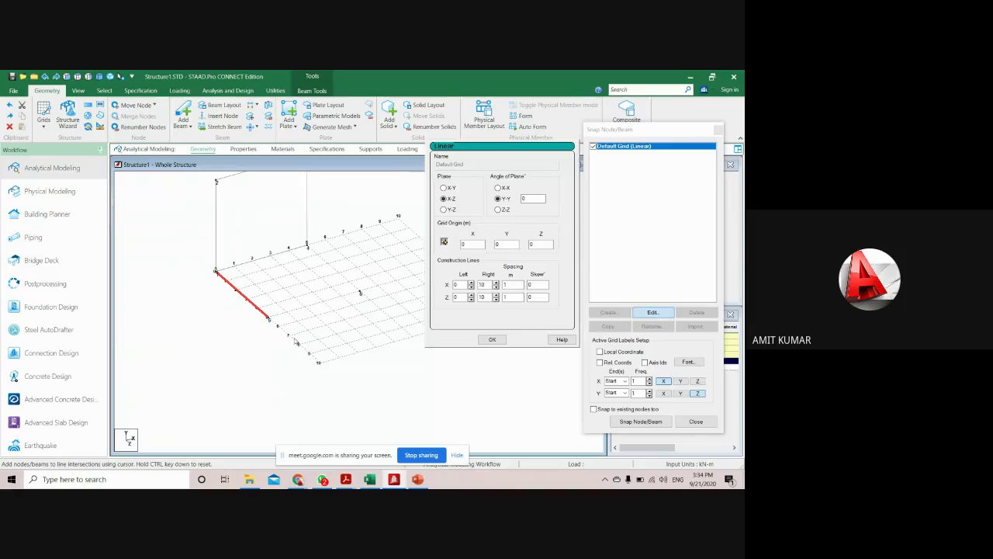
{"action": "key", "text": "ctrl+z"}
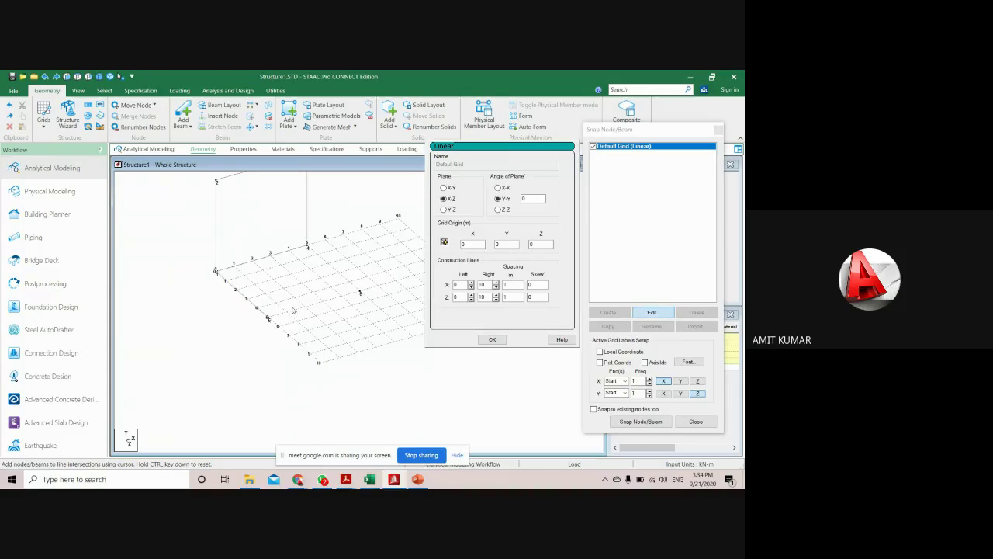
- Draw beams on the X-Z grid from (0, 0, 5) through (5, 0, 5) to (5, 0, 0), and close the grid
{"action": "left_click", "coordinate": [492, 339]}
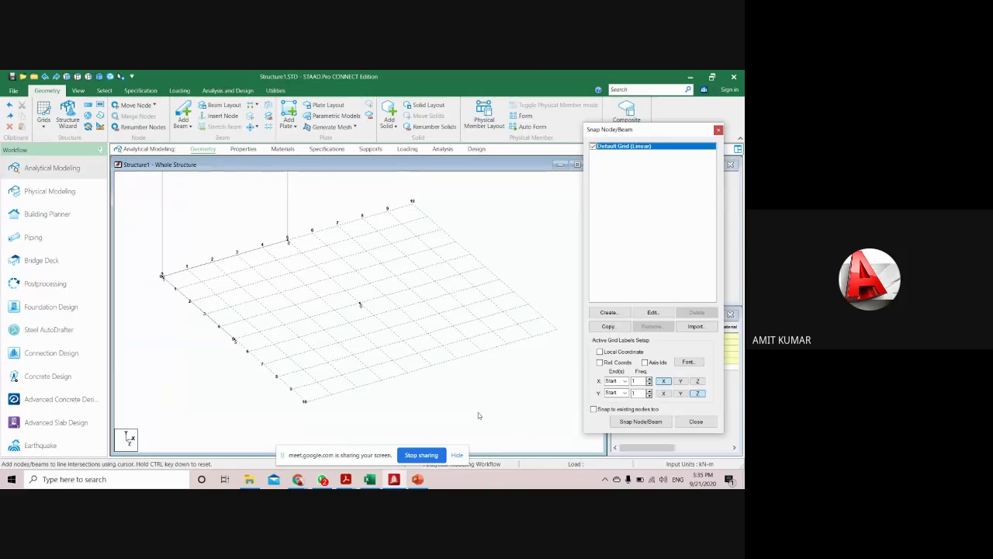
{"action": "left_click", "coordinate": [641, 421]}
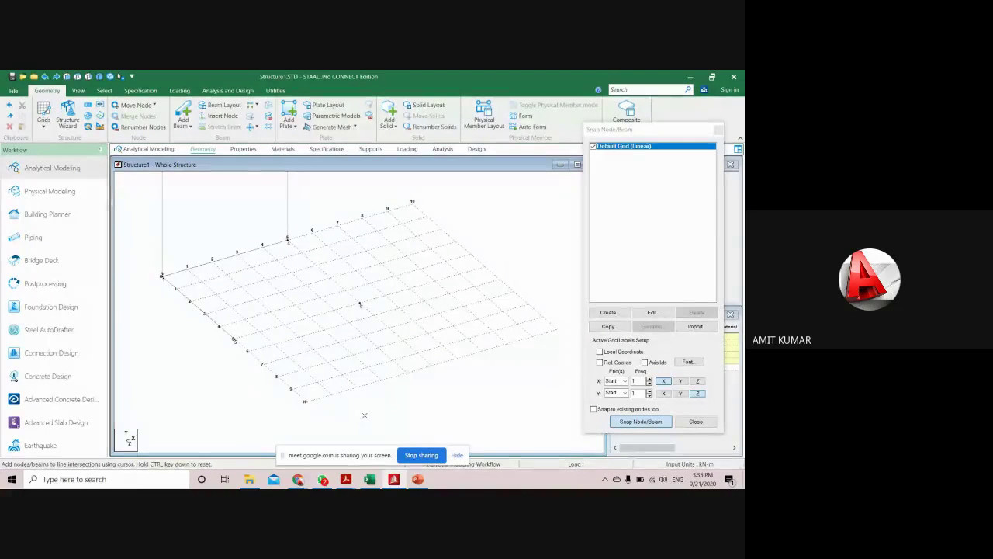
{"action": "left_click", "coordinate": [234, 340]}
{"action": "left_click", "coordinate": [360, 304]}
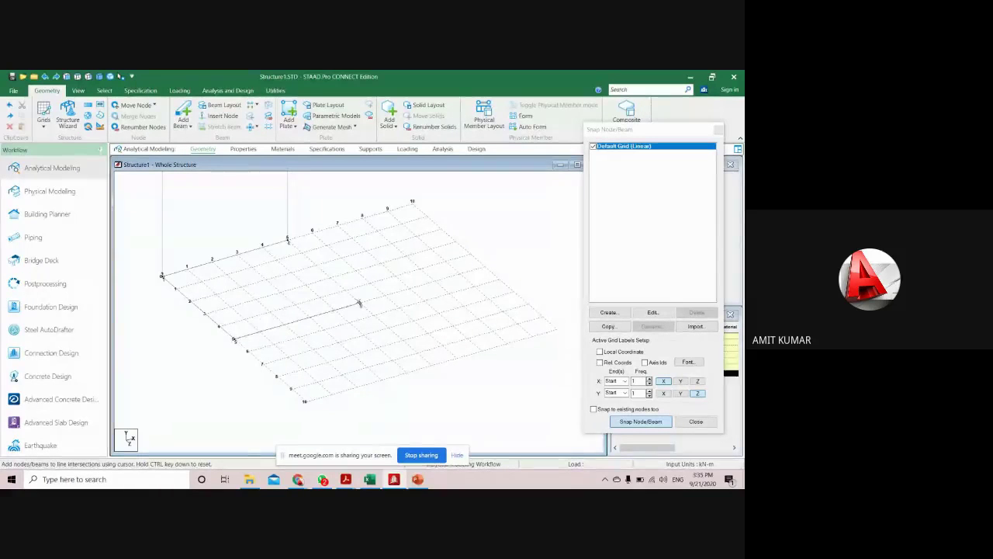
{"action": "left_click", "coordinate": [288, 241]}
{"action": "scroll", "coordinate": [386, 295], "scroll_direction": "down", "scroll_amount": 1}
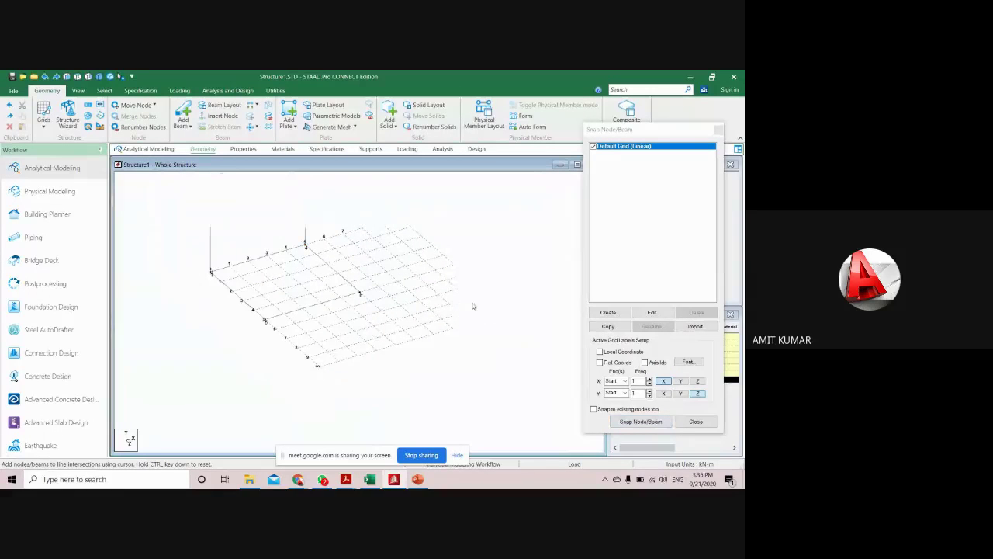
{"action": "scroll", "coordinate": [395, 320], "scroll_direction": "down", "scroll_amount": 3}
{"action": "middle_click_drag", "start_coordinate": [395, 320], "coordinate": [394, 356]}
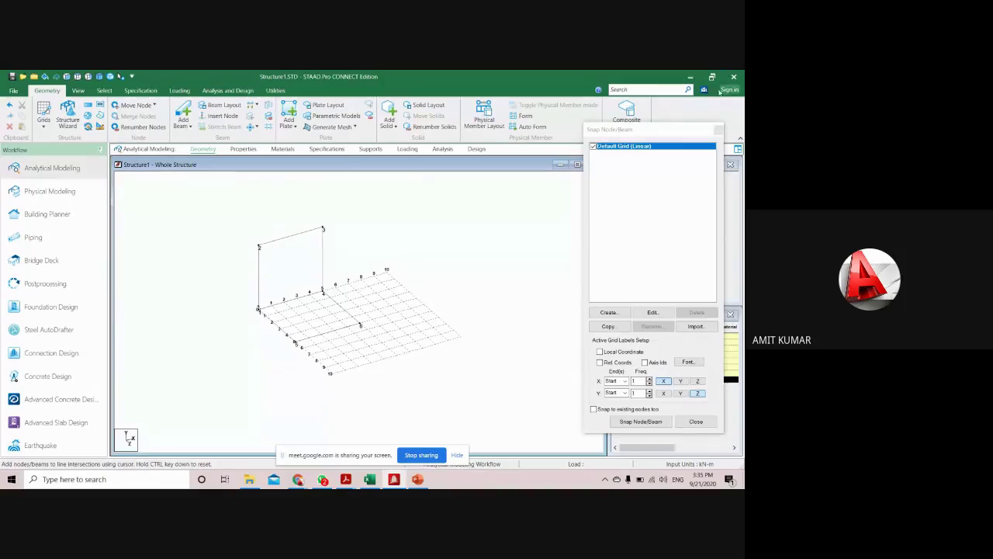
{"action": "left_click", "coordinate": [717, 130]}
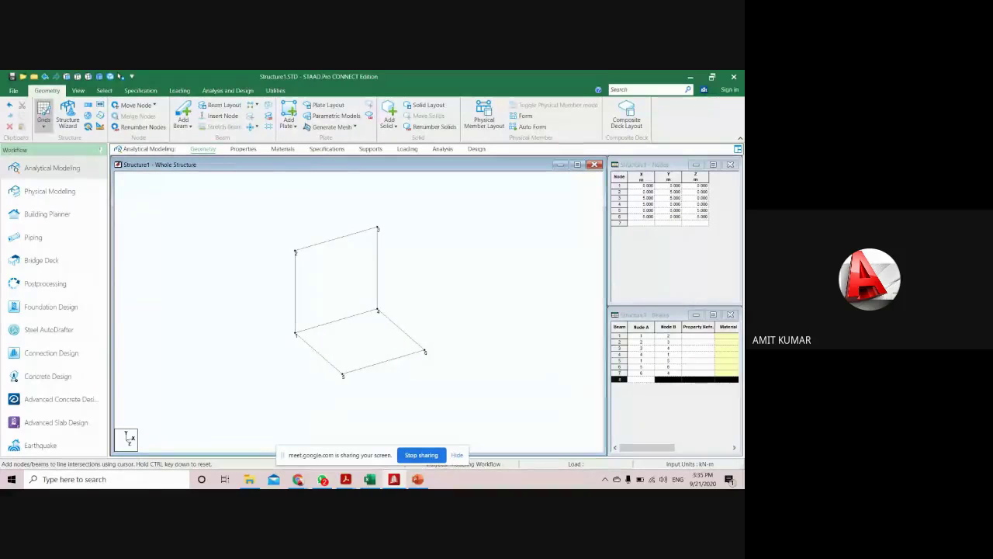
- Switch the default beam grid to the Y-Z plane, draw beams from (0, 0, 5) through (0, 5, 5) to (0, 5, 0), and close the grid
{"action": "left_click", "coordinate": [44, 118]}
{"action": "left_click", "coordinate": [62, 142]}
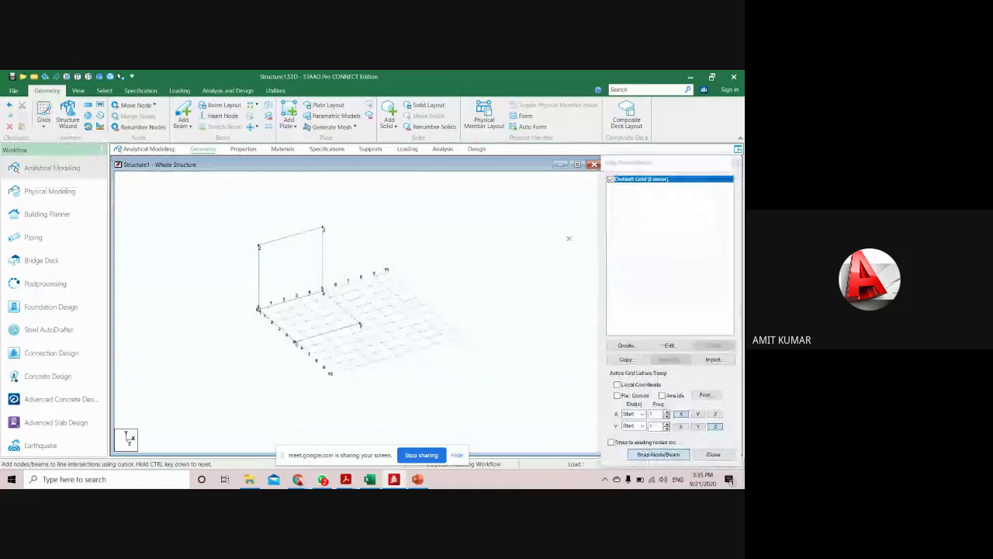
{"action": "left_click", "coordinate": [670, 345]}
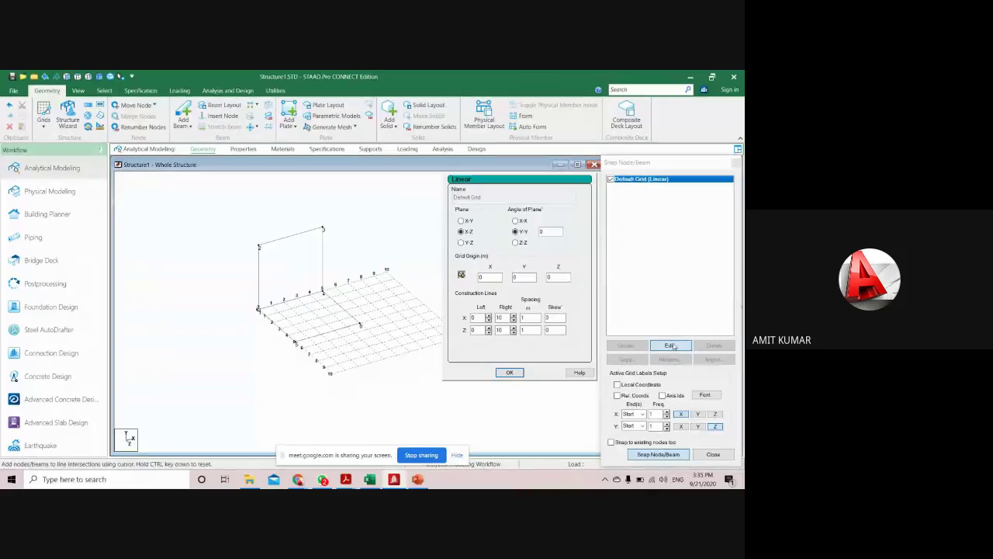
{"action": "left_click", "coordinate": [461, 242]}
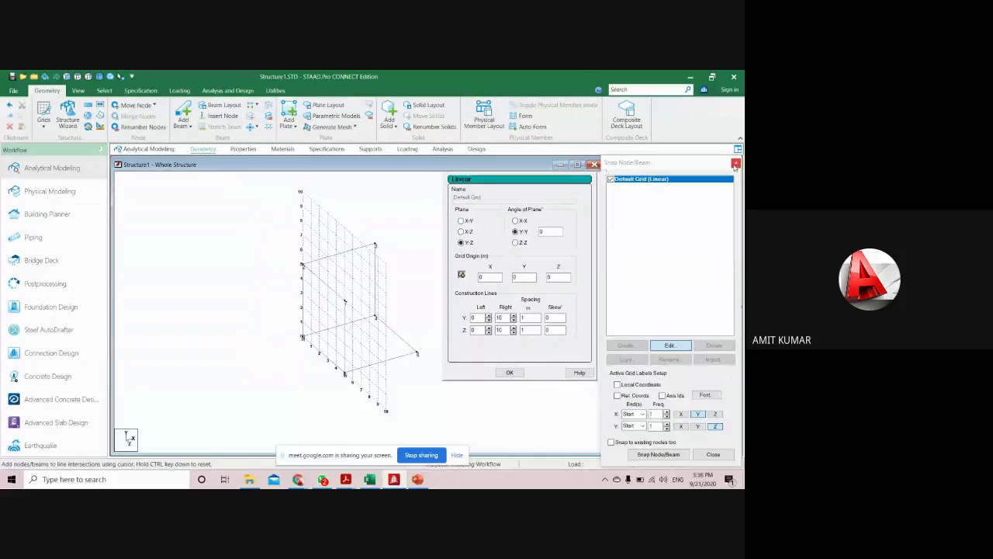
{"action": "left_click", "coordinate": [510, 373]}
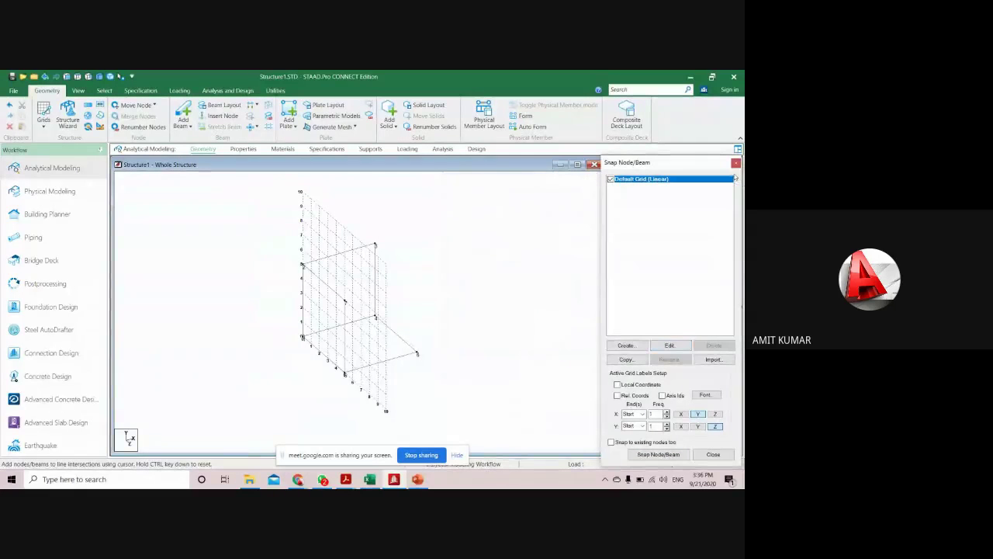
{"action": "left_click", "coordinate": [736, 162]}
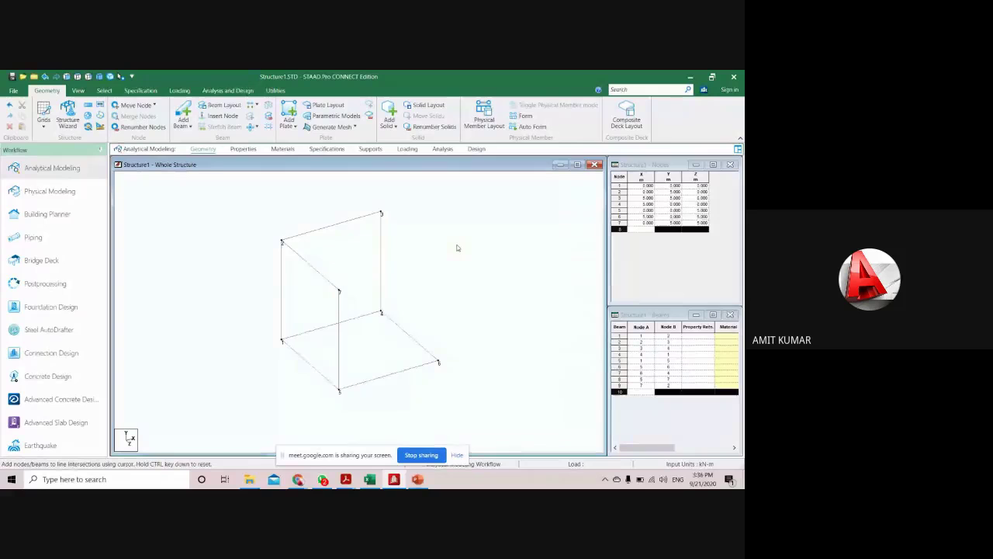
- Reopen the beam grid and move the Y-Z grid's origin to X = 5 m
{"action": "left_click", "coordinate": [43, 118]}
{"action": "left_click", "coordinate": [62, 141]}
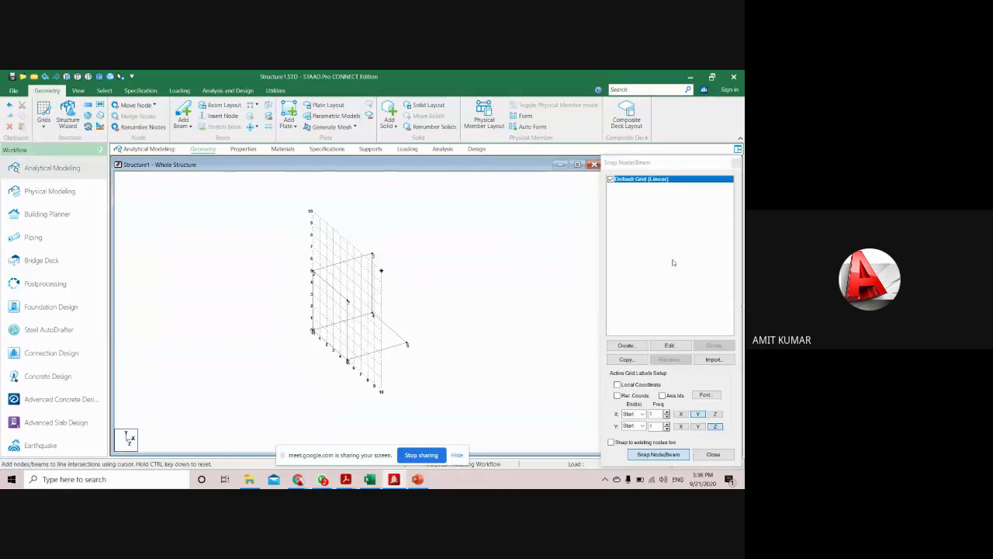
{"action": "left_click", "coordinate": [668, 345]}
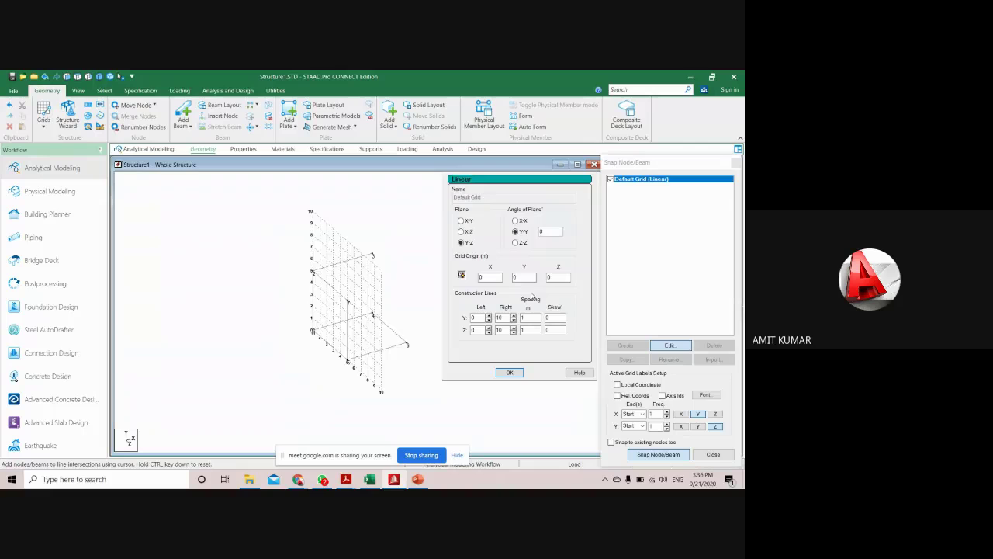
{"action": "scroll", "coordinate": [332, 356], "scroll_direction": "up", "scroll_amount": 2}
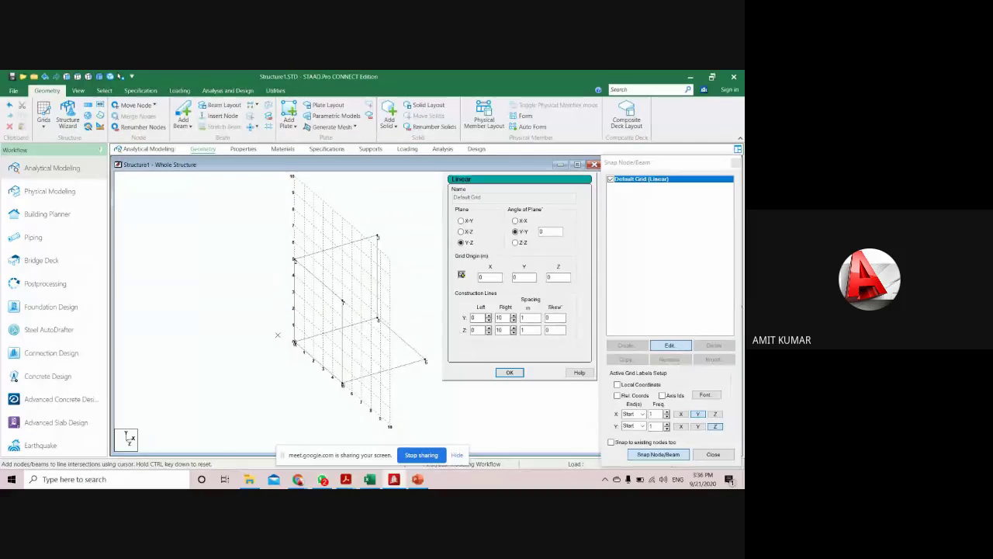
{"action": "double_click", "coordinate": [497, 277]}
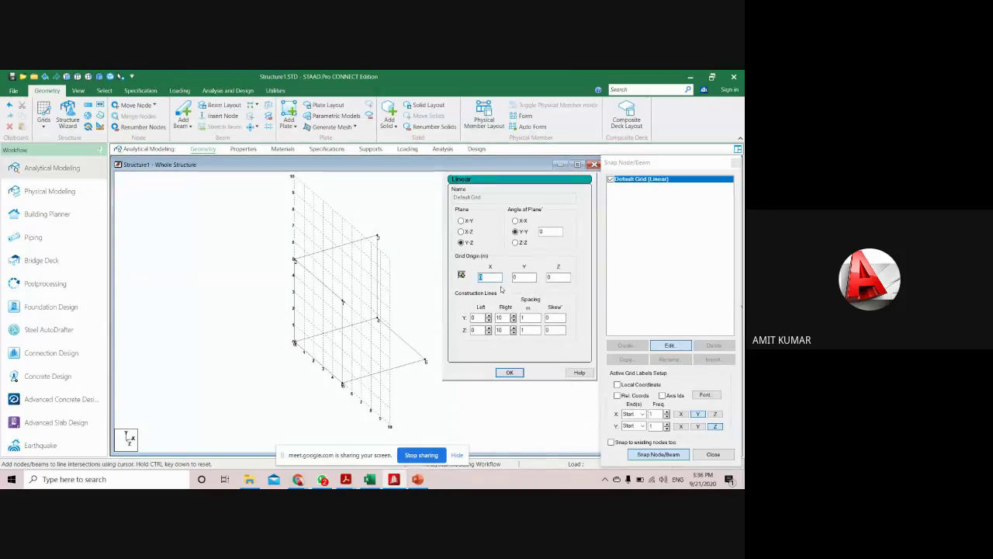
{"action": "middle_click_drag", "start_coordinate": [335, 306], "coordinate": [299, 311]}
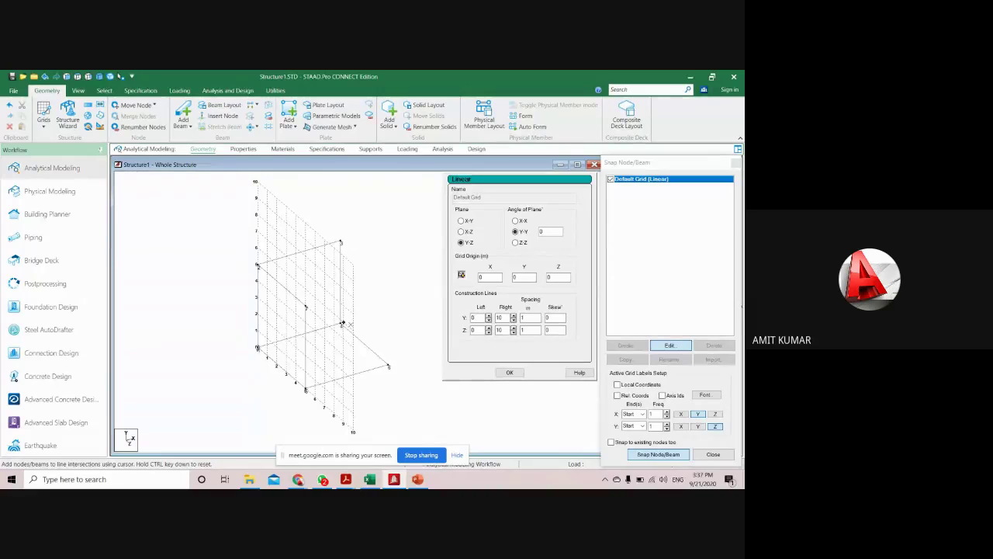
{"action": "left_click", "coordinate": [464, 277]}
{"action": "left_click", "coordinate": [509, 372]}
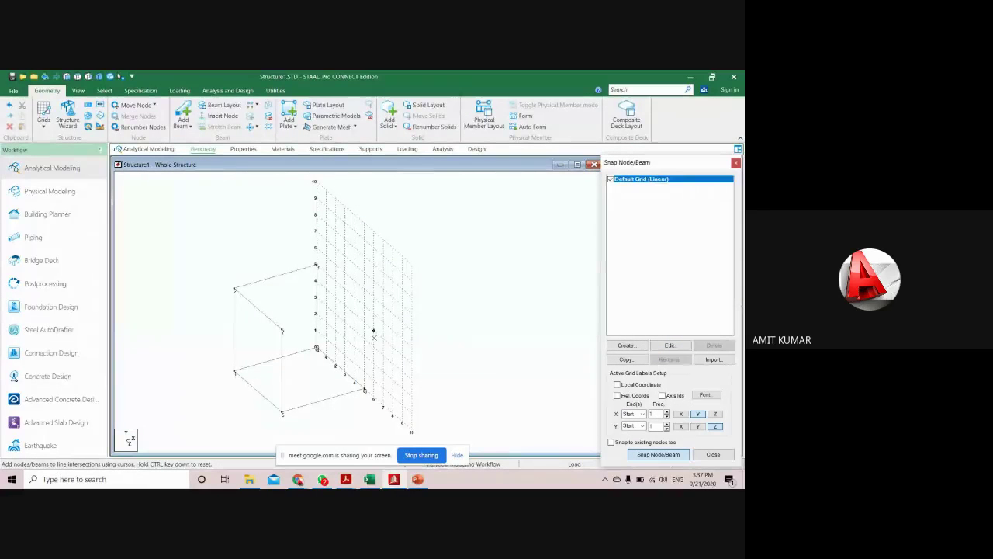
- Try the Y-Z grid with its origin at Y = 10 m, and reset the origin's Y value to 0
{"action": "left_click", "coordinate": [670, 346]}
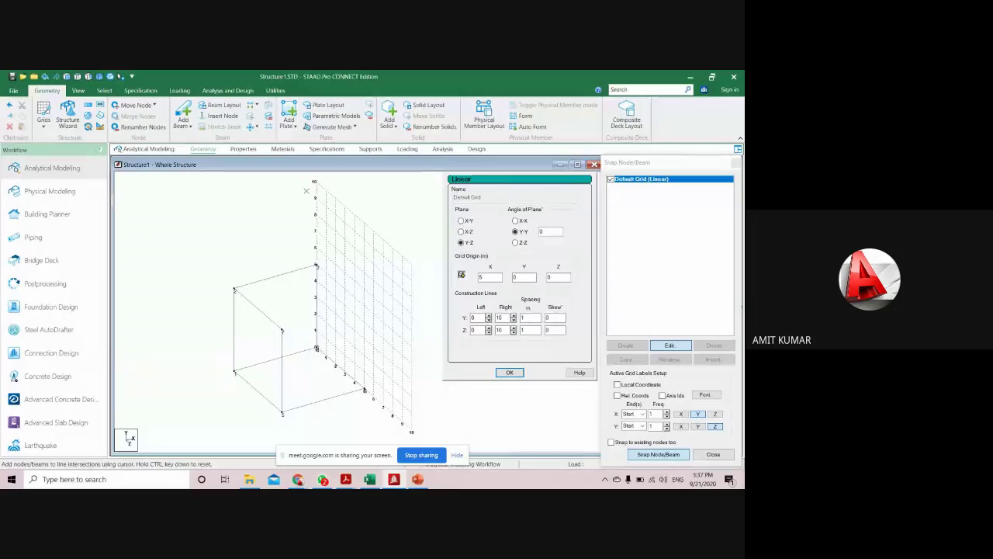
{"action": "double_click", "coordinate": [525, 277]}
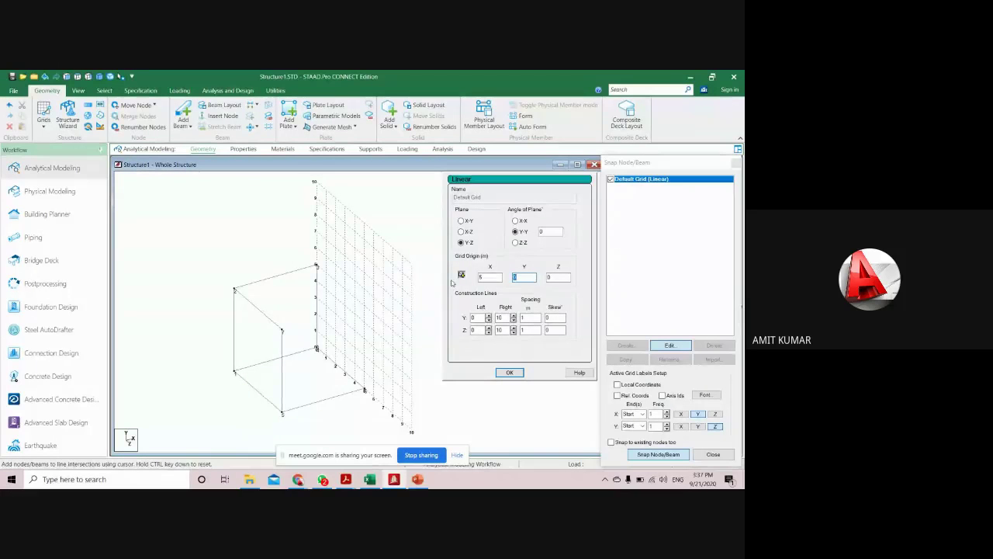
{"action": "type", "text": "10"}
{"action": "left_click", "coordinate": [289, 345]}
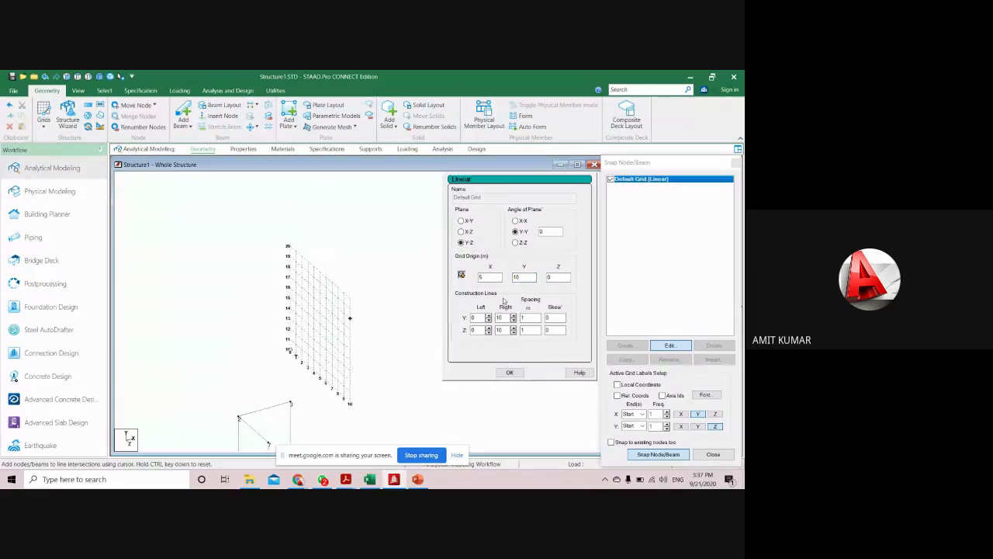
{"action": "middle_click_drag", "start_coordinate": [371, 323], "coordinate": [364, 217]}
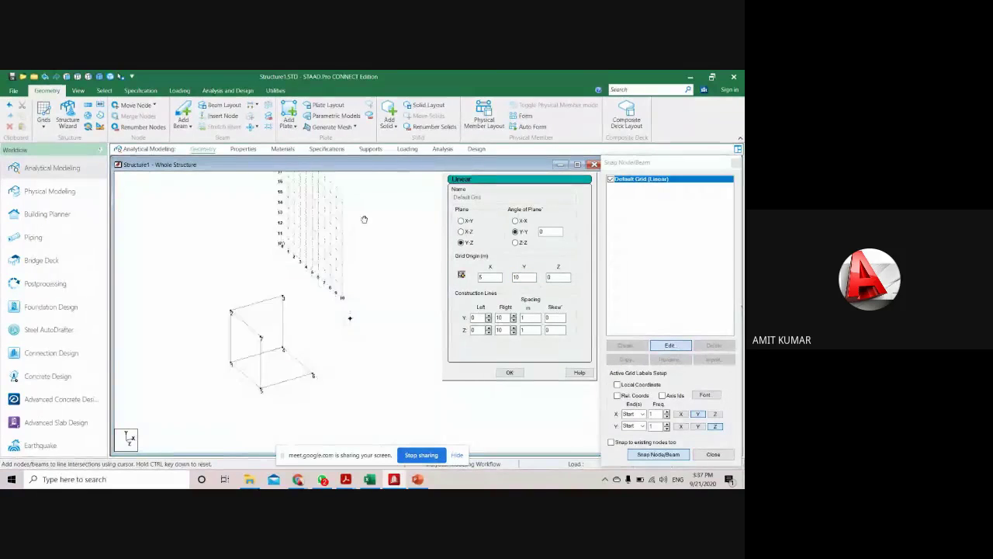
{"action": "middle_click_drag", "start_coordinate": [292, 330], "coordinate": [293, 350]}
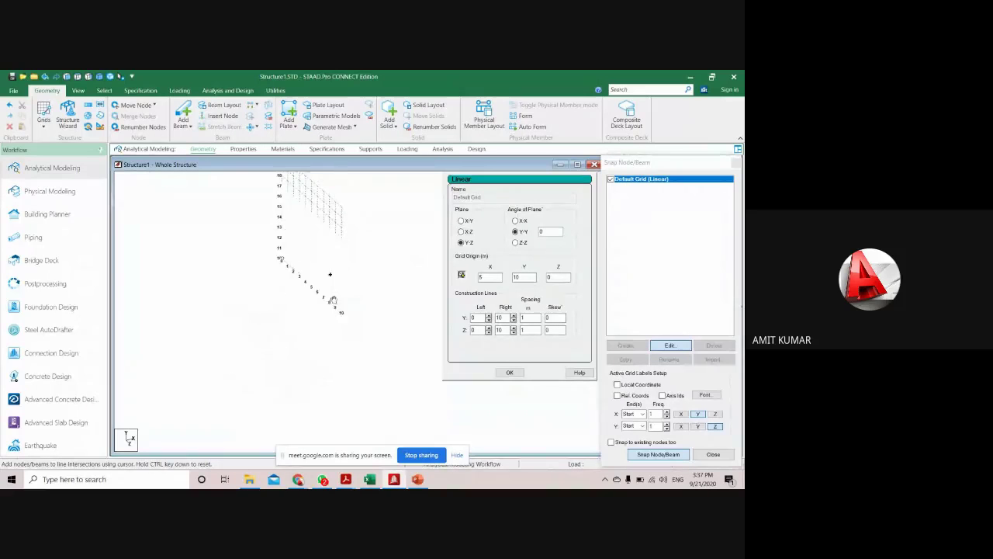
{"action": "double_click", "coordinate": [522, 277]}
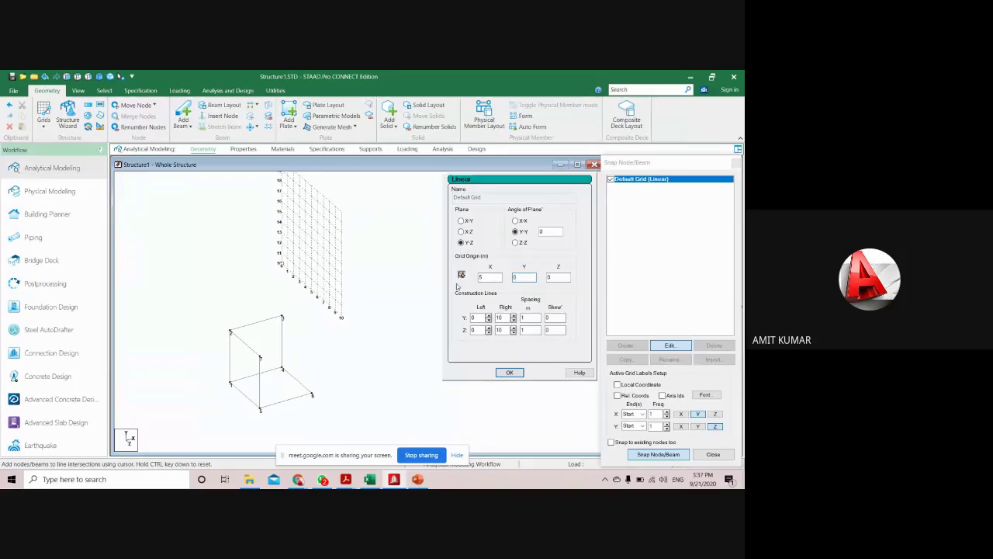
{"action": "left_click", "coordinate": [522, 280]}
{"action": "left_click", "coordinate": [489, 277]}
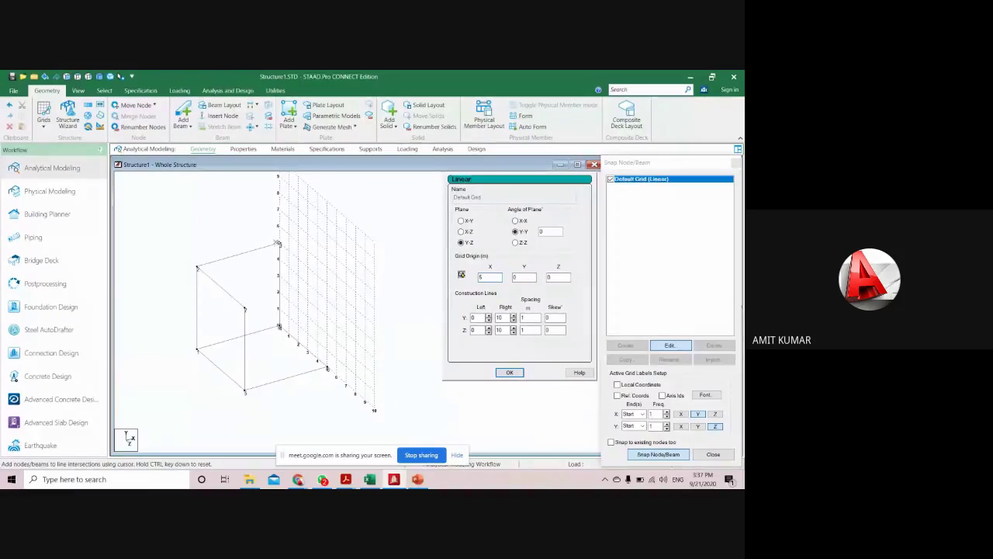
- Draw beams on the shifted grid from (5, 5, 0) through (5, 5, 5) to (5, 0, 5), close the grid, and check the frame
{"action": "left_click", "coordinate": [279, 244]}
{"action": "left_click", "coordinate": [327, 367]}
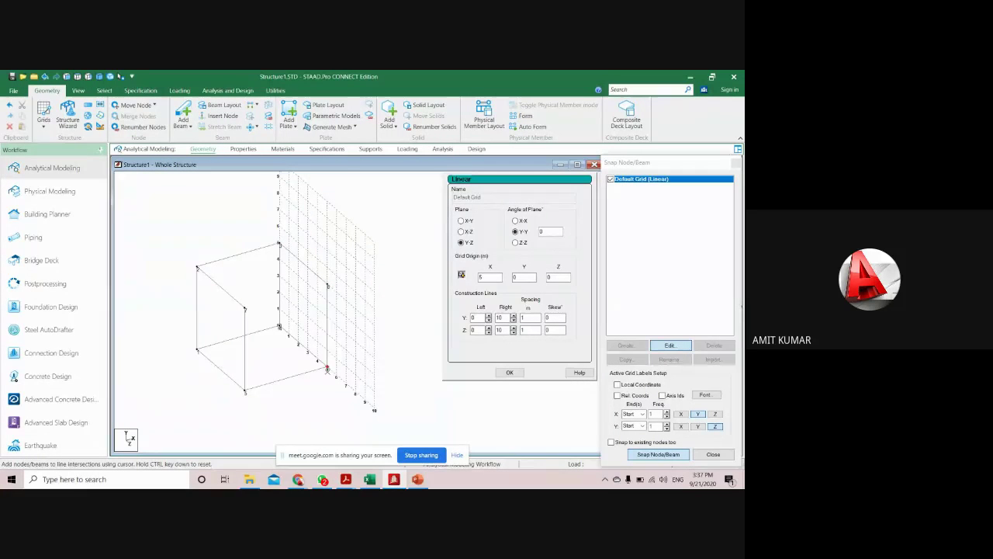
{"action": "left_click", "coordinate": [506, 374]}
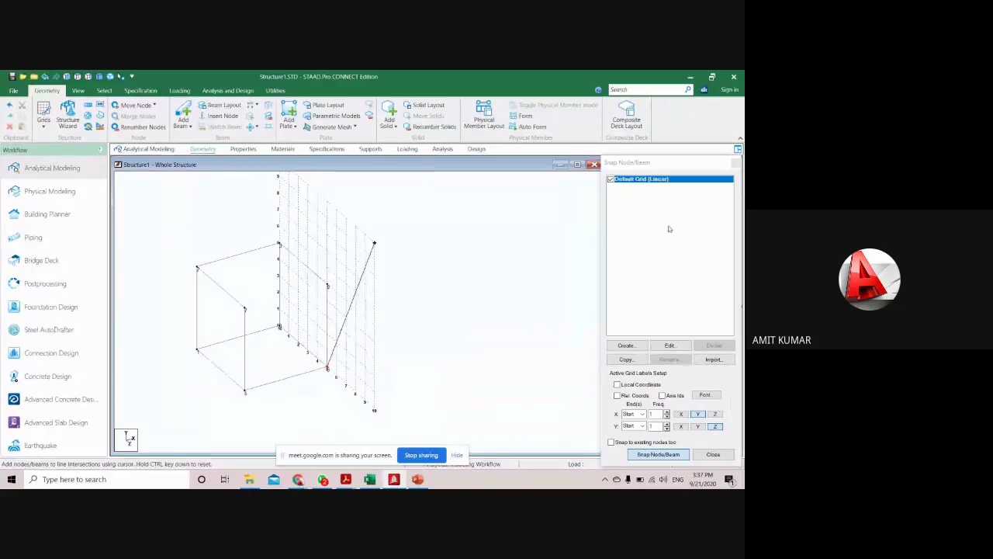
{"action": "left_click", "coordinate": [735, 163]}
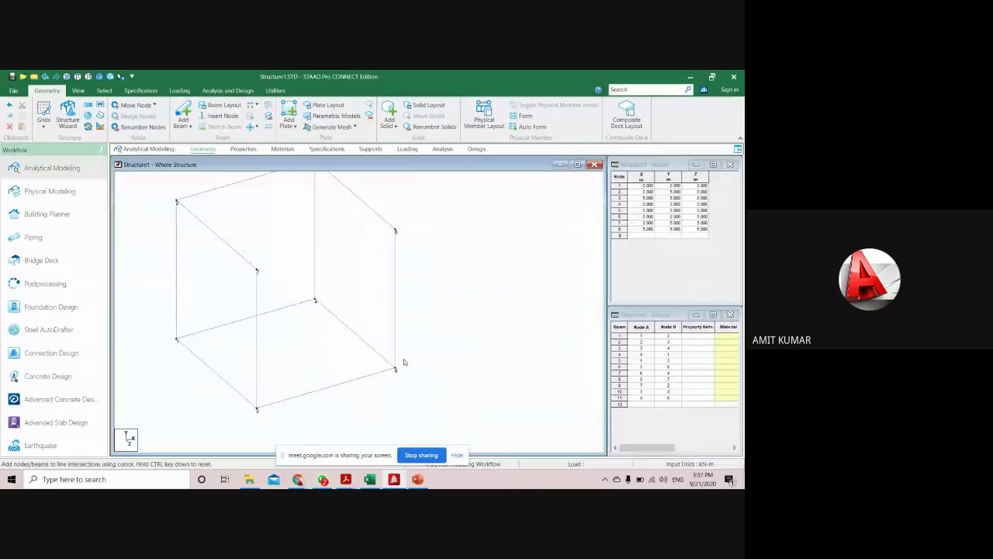
{"action": "scroll", "coordinate": [267, 335], "scroll_direction": "up", "scroll_amount": 3}
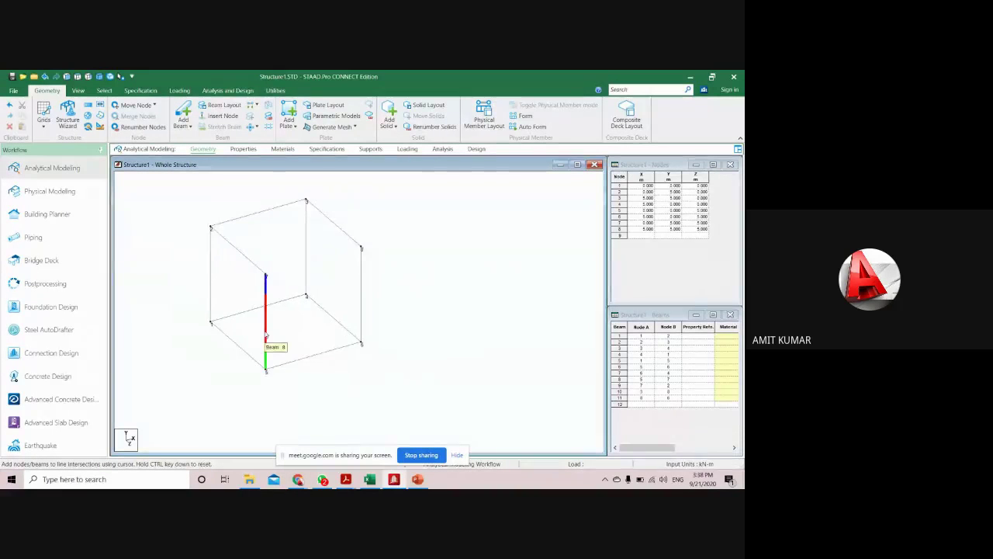
{"action": "scroll", "coordinate": [280, 334], "scroll_direction": "up", "scroll_amount": 2}
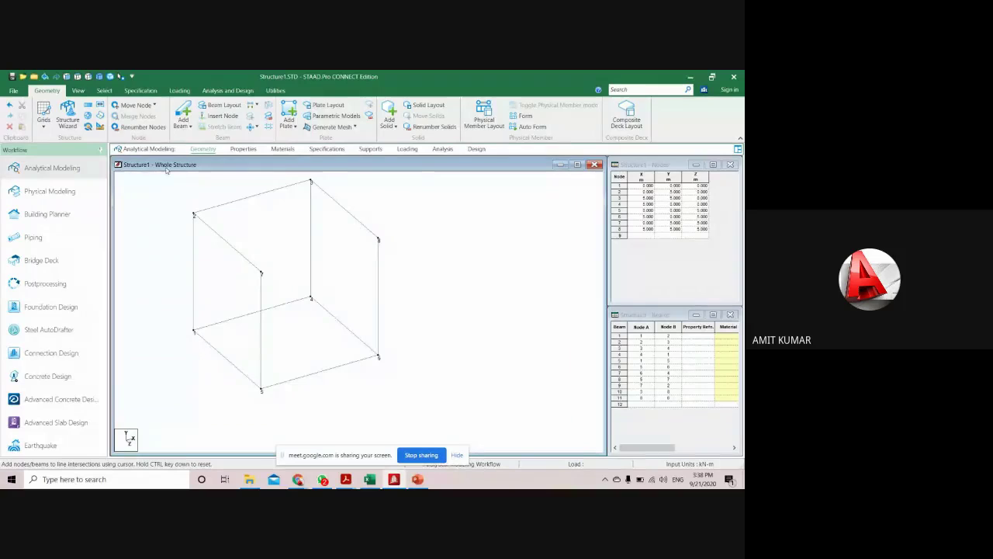
- Reopen the default beam grid and switch it to the X-Y plane with its origin at (0, 0, 5) m
{"action": "left_click", "coordinate": [43, 120]}
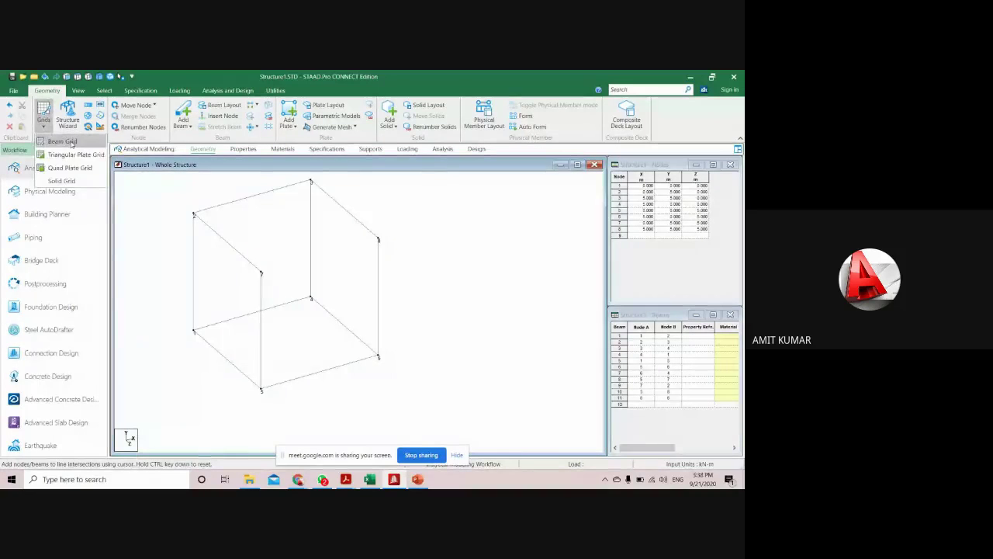
{"action": "left_click", "coordinate": [71, 144]}
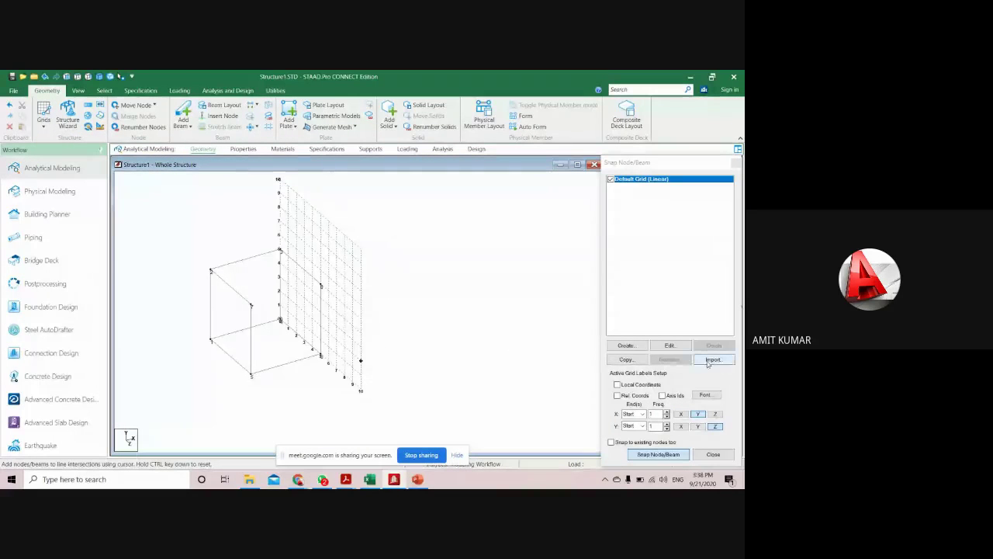
{"action": "left_click", "coordinate": [670, 346]}
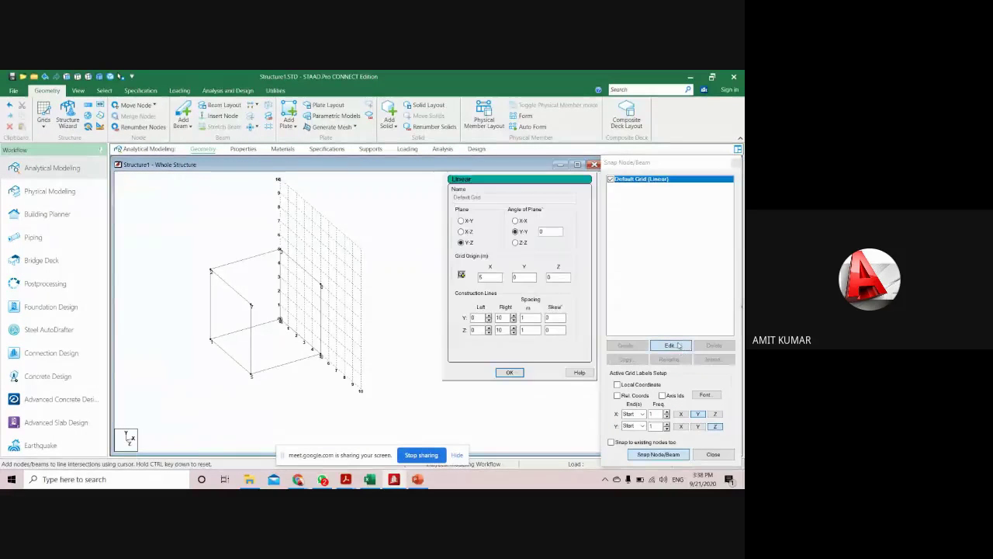
{"action": "left_click", "coordinate": [461, 221]}
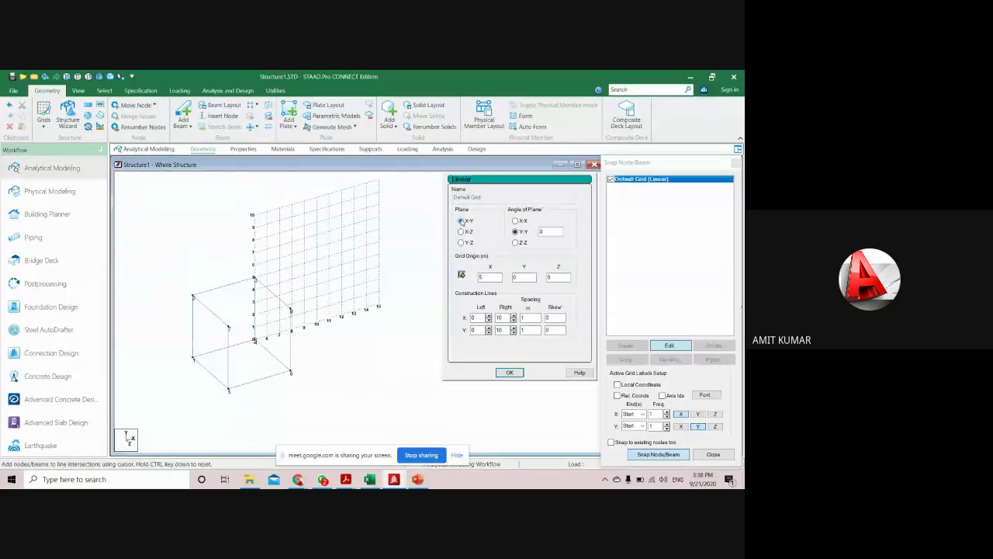
{"action": "double_click", "coordinate": [488, 277]}
{"action": "type", "text": "0"}
{"action": "double_click", "coordinate": [525, 277]}
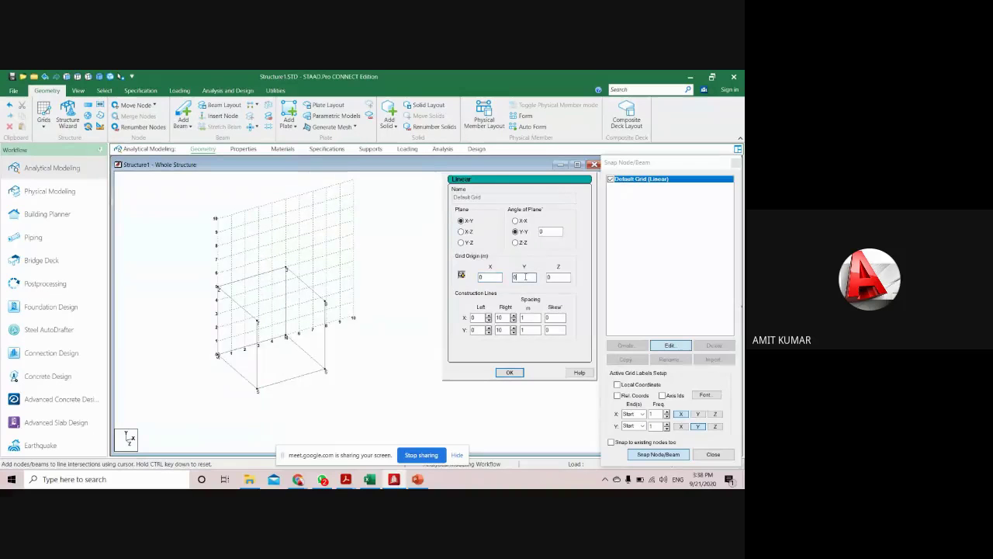
{"action": "double_click", "coordinate": [556, 277]}
{"action": "type", "text": "5"}
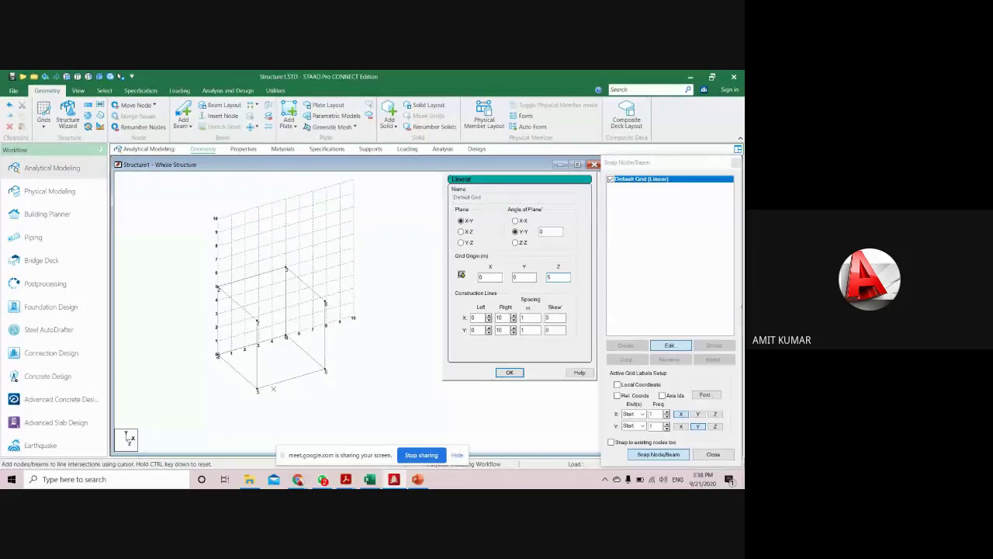
{"action": "left_click", "coordinate": [509, 372]}
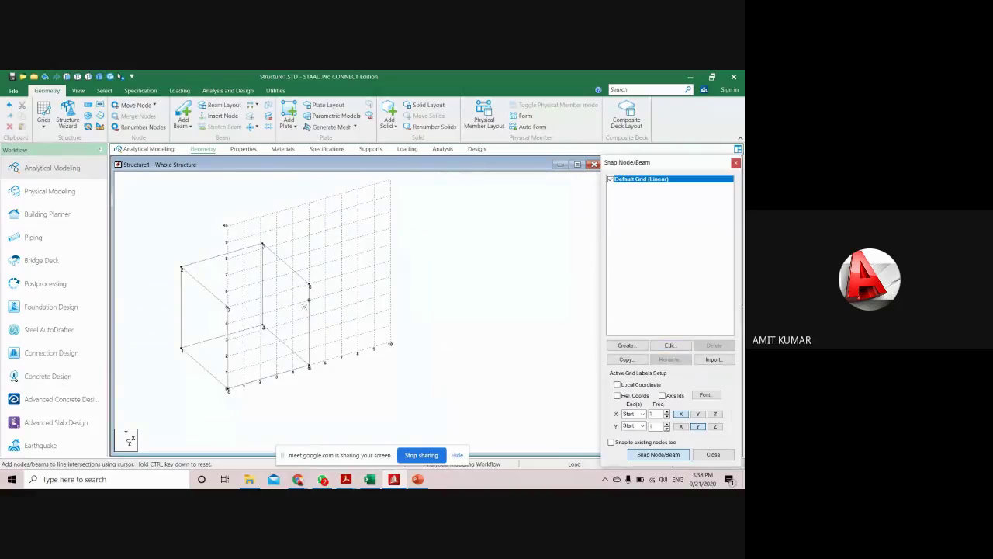
- Draw the closing beam on the grid from (0, 5, 5) to (5, 5, 5), close the grid, and check the cube
{"action": "left_click", "coordinate": [228, 308]}
{"action": "left_click", "coordinate": [309, 285]}
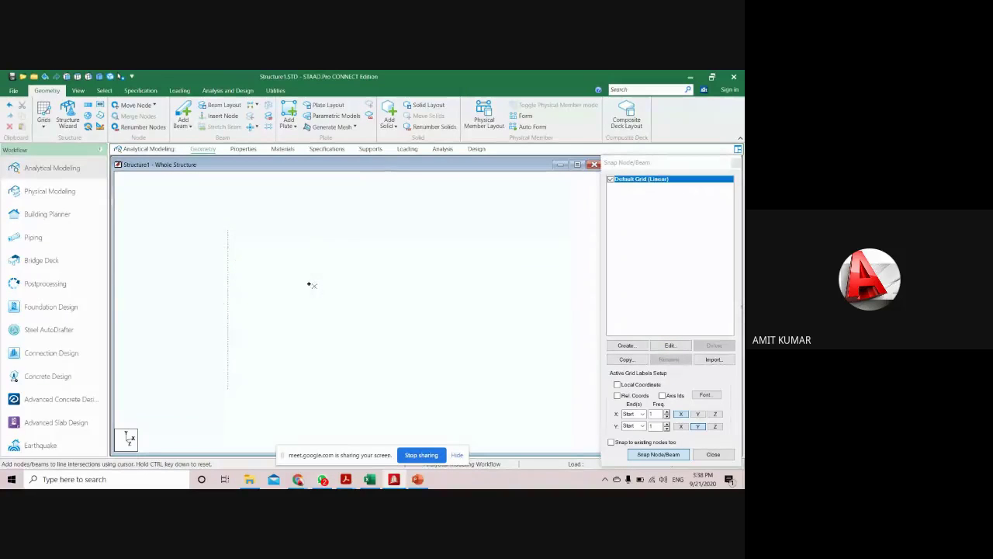
{"action": "left_click", "coordinate": [390, 245]}
{"action": "left_click", "coordinate": [735, 155]}
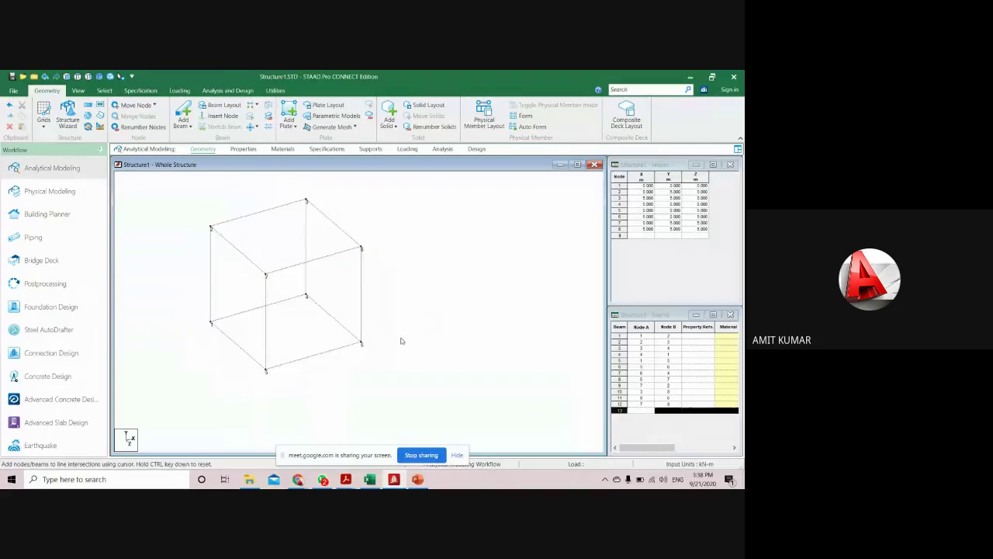
{"action": "middle_click_drag", "start_coordinate": [401, 340], "coordinate": [438, 355]}
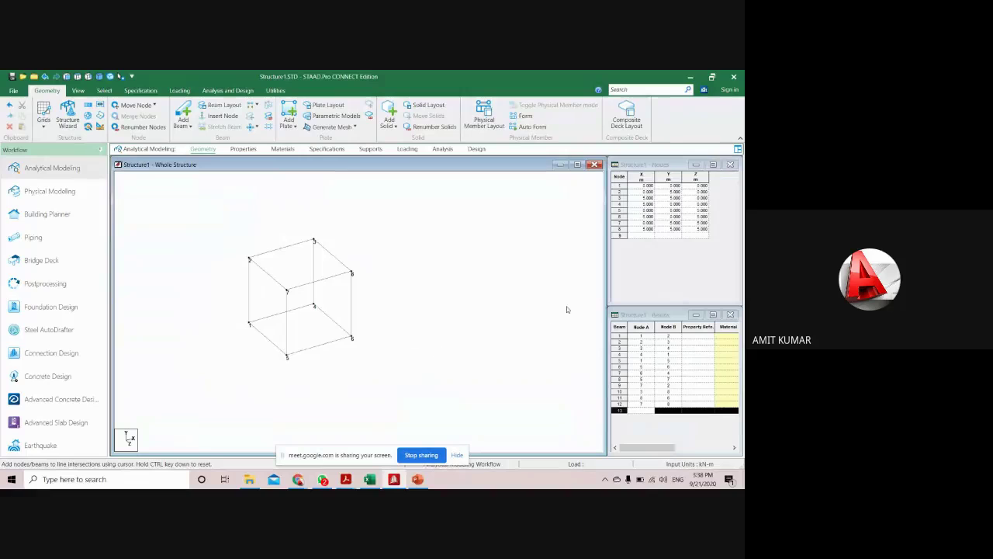
- Reopen the default beam grid for editing and set the X-Y plane's angle about Y-Y to 45 degrees
{"action": "left_click", "coordinate": [43, 124]}
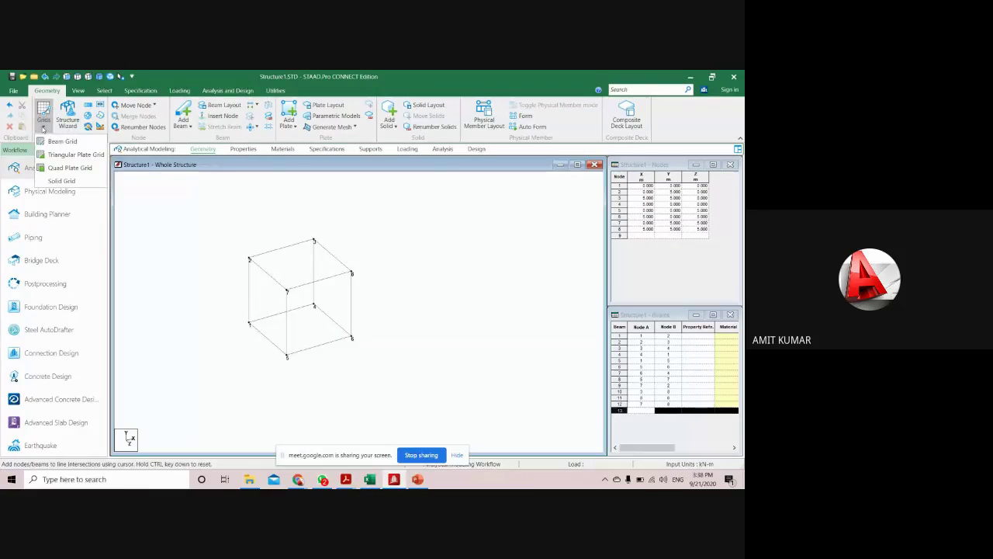
{"action": "left_click", "coordinate": [54, 141]}
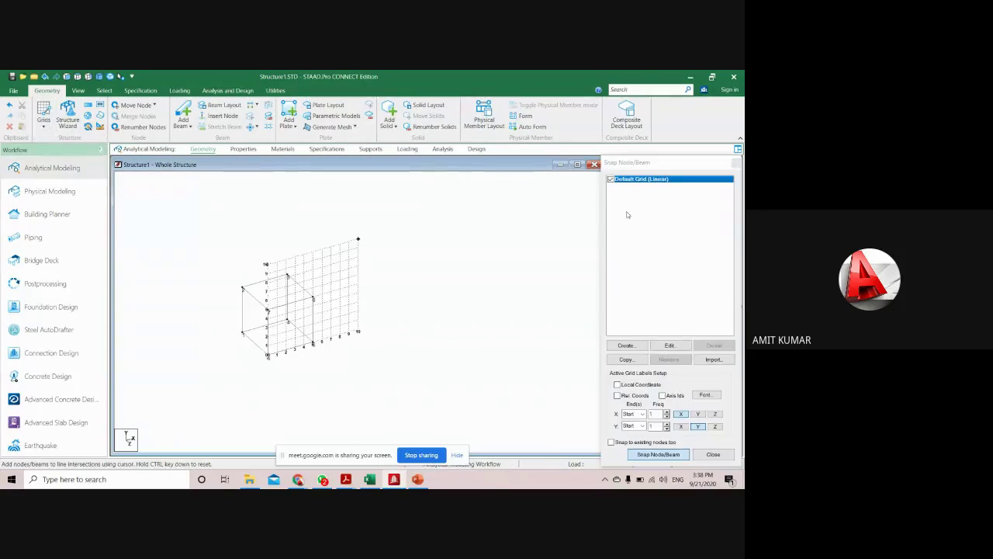
{"action": "left_click", "coordinate": [669, 345]}
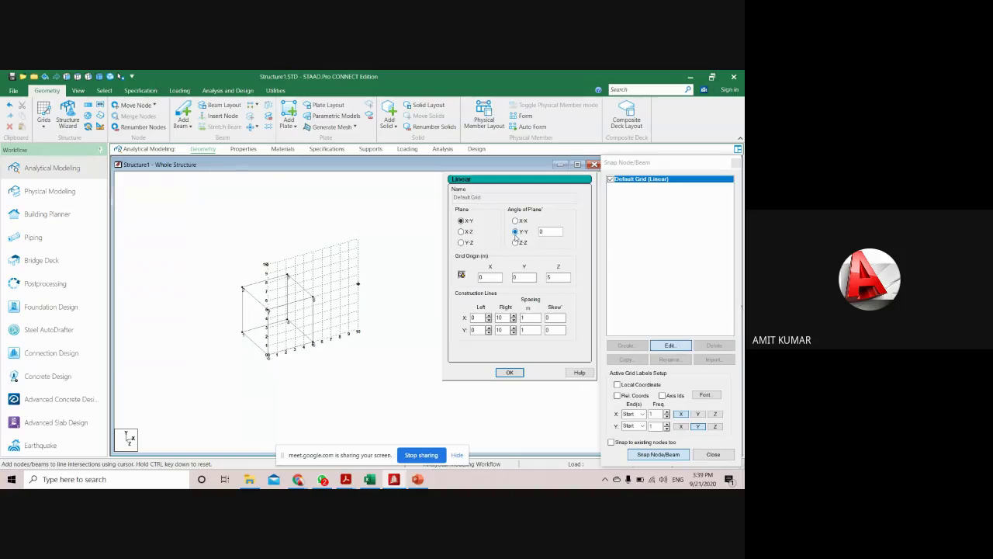
{"action": "double_click", "coordinate": [561, 232]}
{"action": "type", "text": "45"}
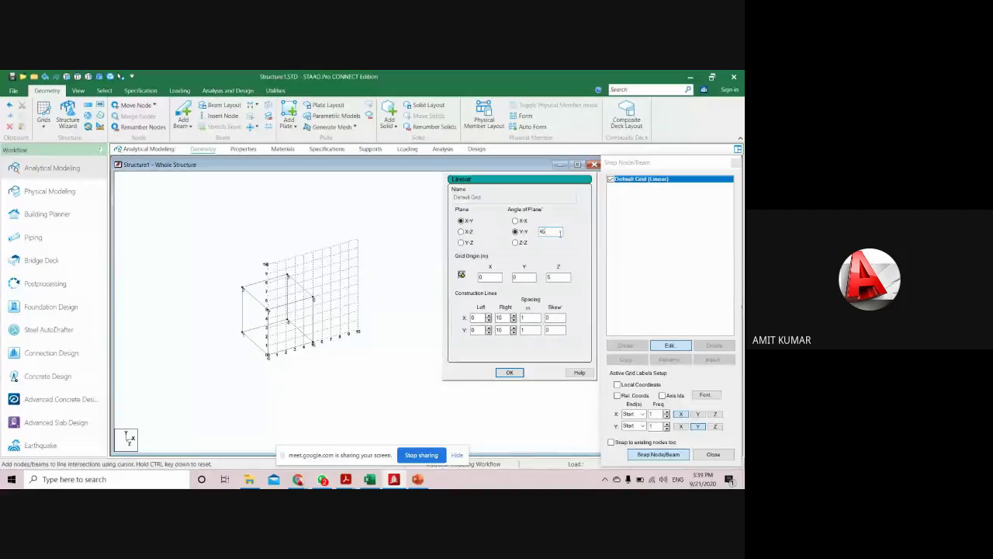
- Set the grid origin's Z value to 0 and inspect the rotated grid against the cube in plan view
{"action": "left_click_drag", "start_coordinate": [564, 278], "coordinate": [511, 281]}
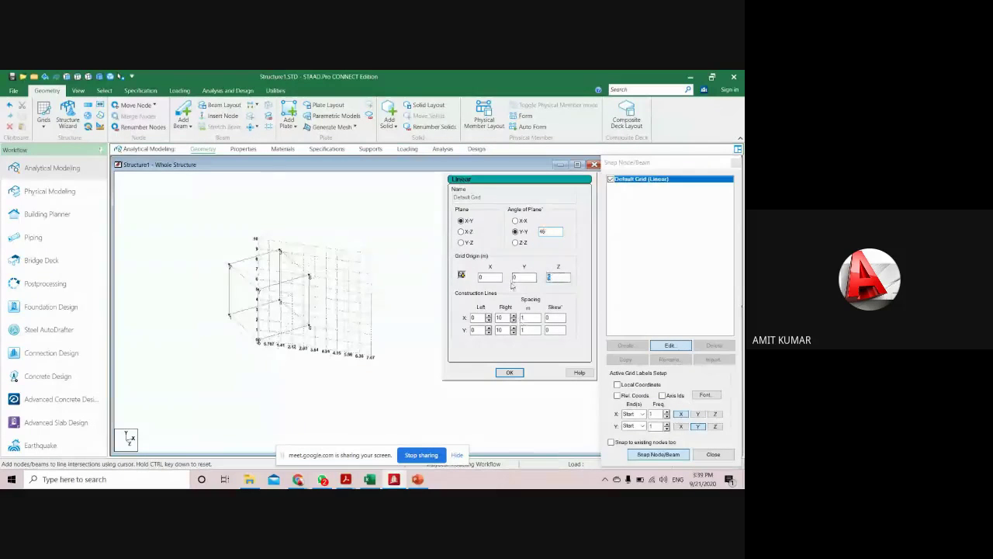
{"action": "type", "text": "0"}
{"action": "left_click", "coordinate": [502, 278]}
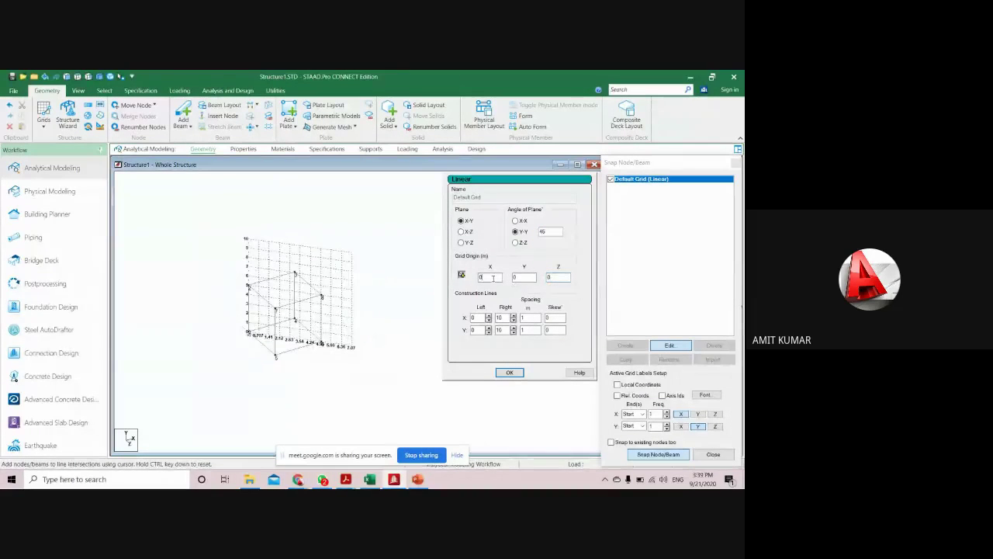
{"action": "scroll", "coordinate": [288, 315], "scroll_direction": "up", "scroll_amount": 3}
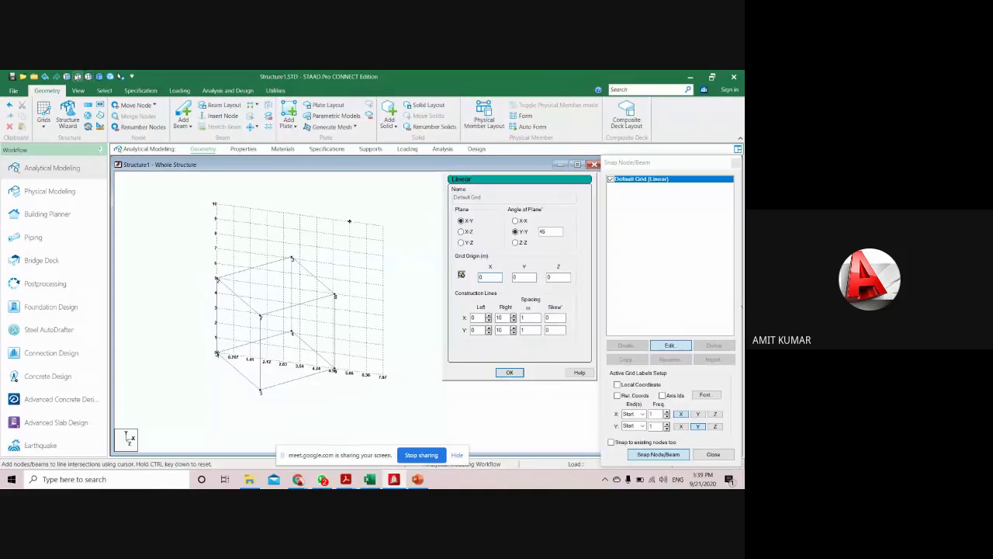
{"action": "scroll", "coordinate": [301, 318], "scroll_direction": "down", "scroll_amount": 2}
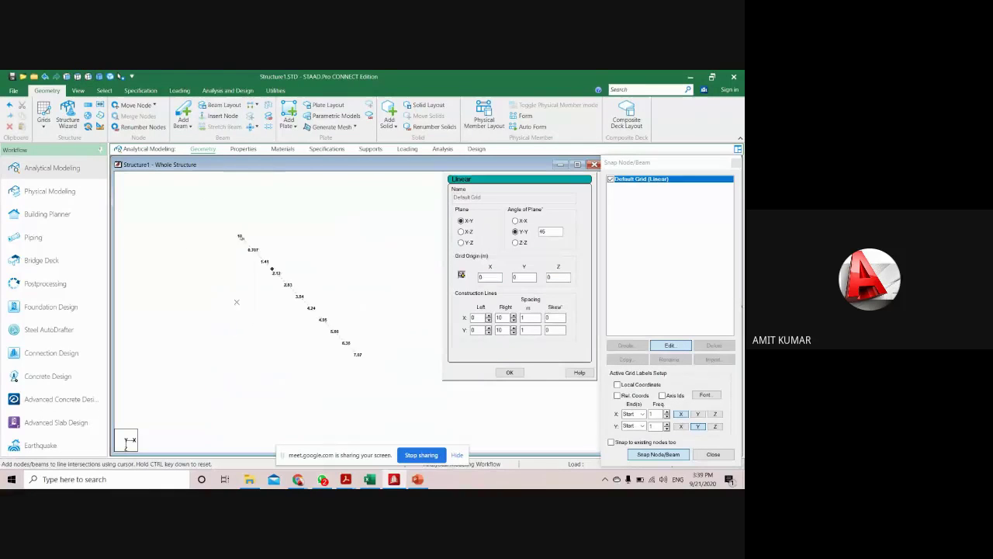
{"action": "scroll", "coordinate": [301, 318], "scroll_direction": "up", "scroll_amount": 1}
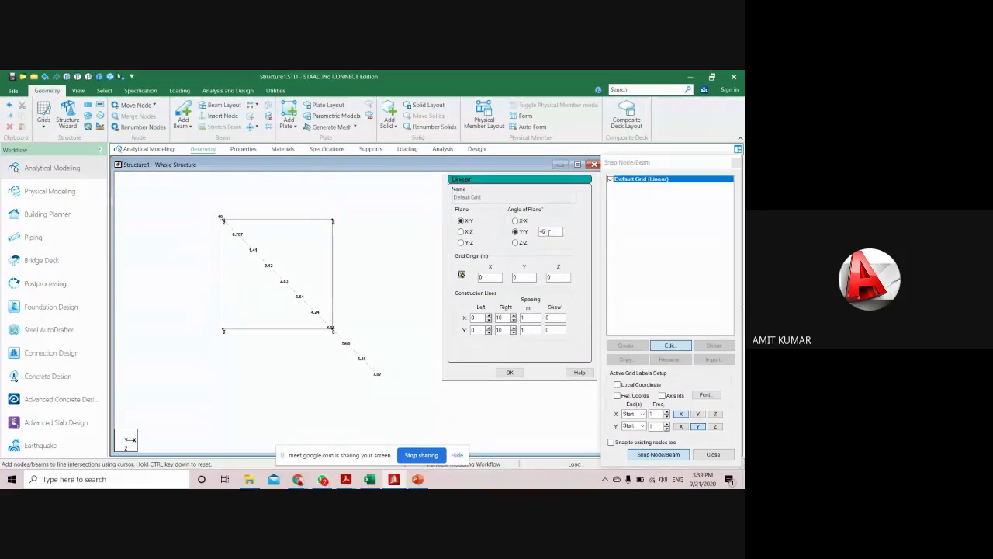
- Set the grid plane's angle about Y-Y to 135 degrees
{"action": "double_click", "coordinate": [546, 232]}
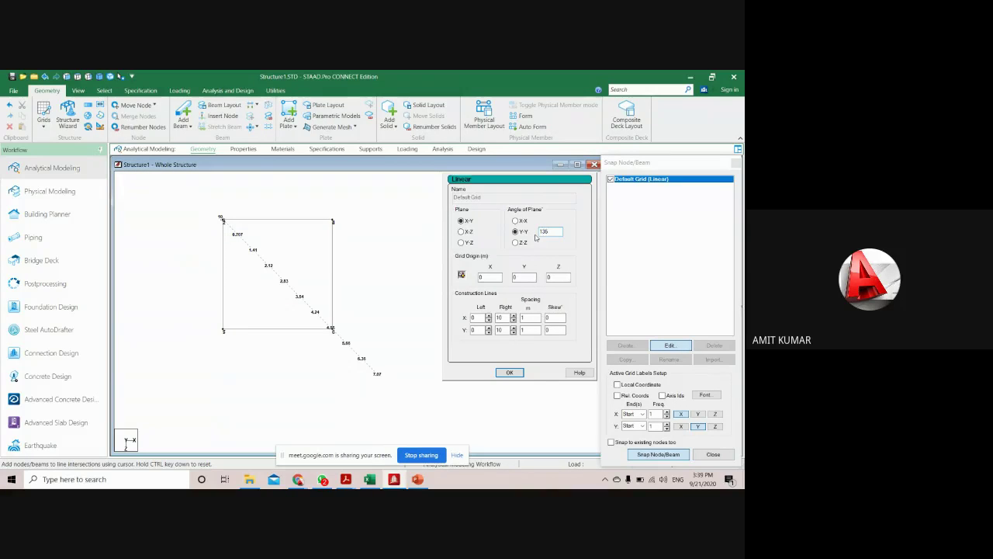
- Apply the 135° angle of plane about Y-Y to the default linear grid
{"action": "left_click", "coordinate": [509, 372]}
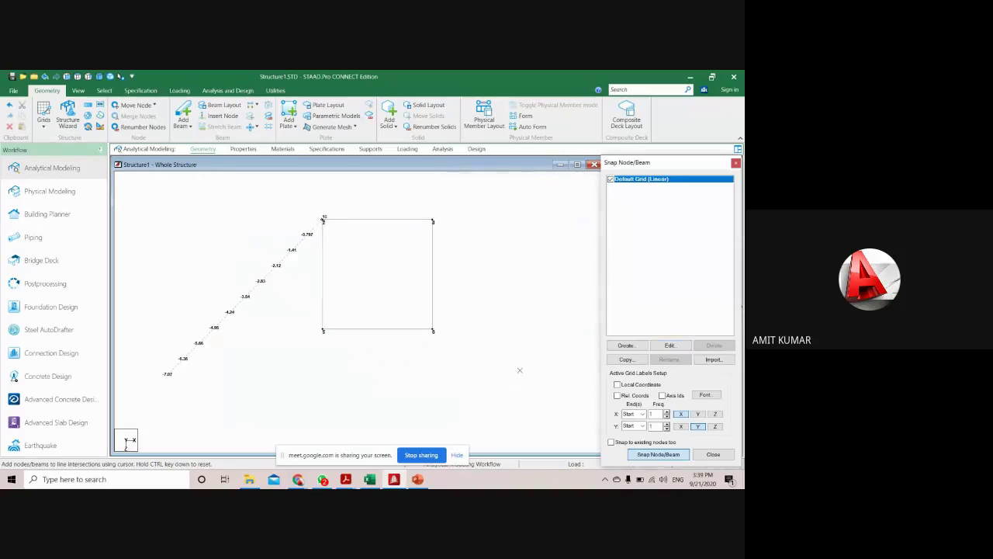
{"action": "scroll", "coordinate": [520, 370], "scroll_direction": "down", "scroll_amount": 1}
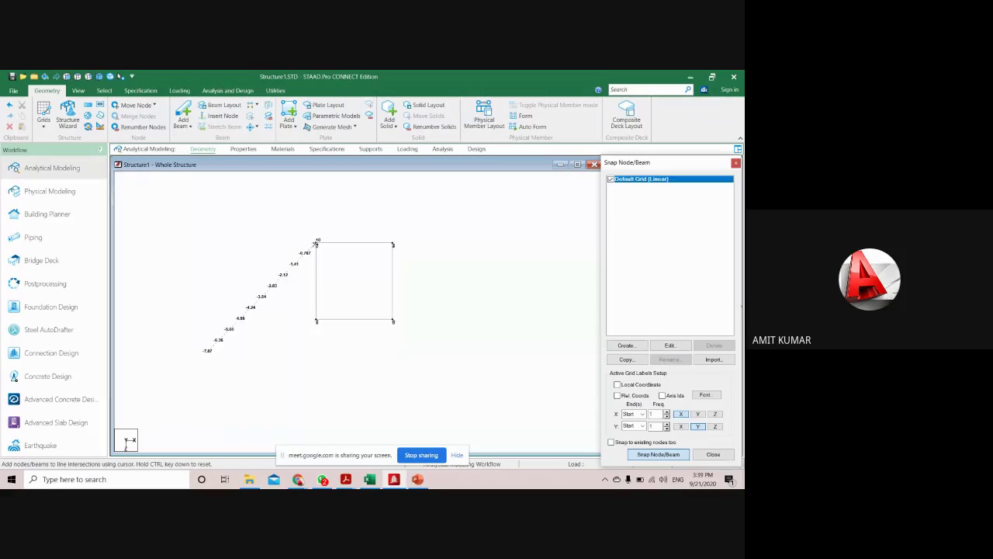
{"action": "scroll", "coordinate": [334, 225], "scroll_direction": "up", "scroll_amount": 2}
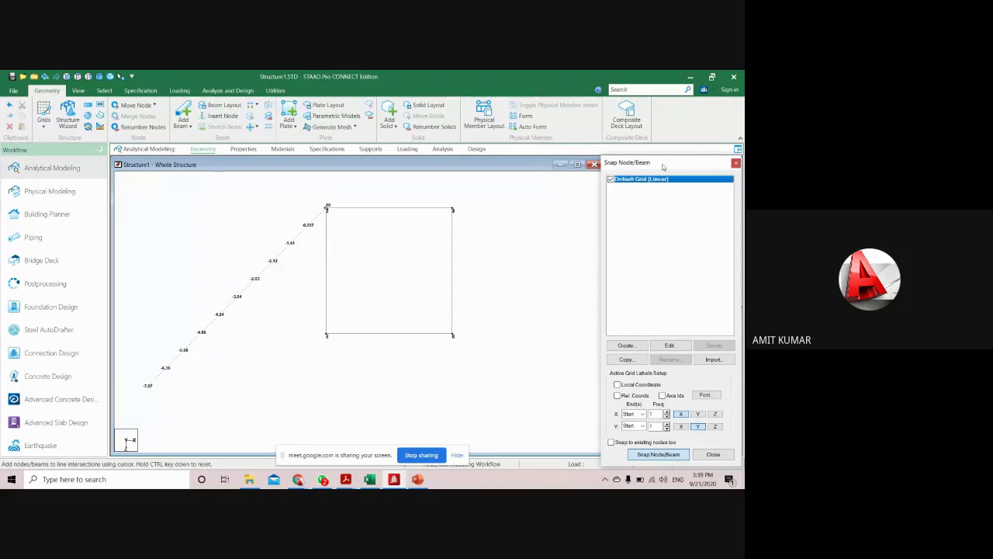
- Edit the default linear grid again, set its Y-Y angle of plane to 0 and apply the change
{"action": "left_click", "coordinate": [670, 345]}
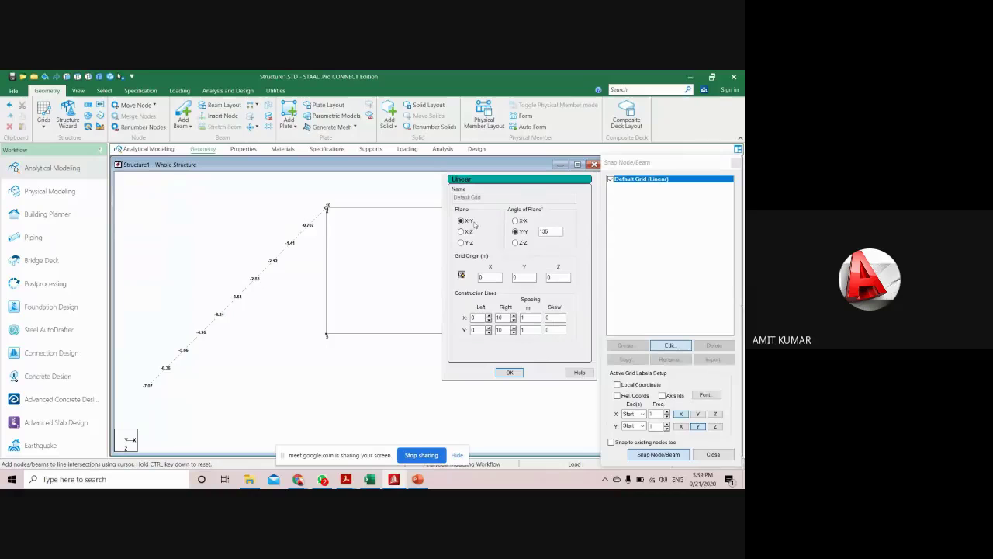
{"action": "double_click", "coordinate": [547, 231]}
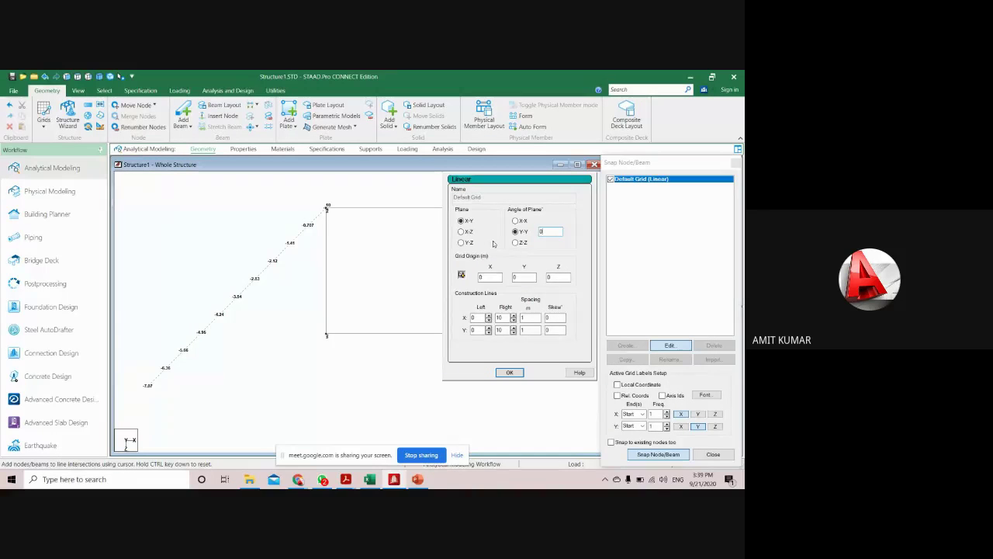
{"action": "left_click", "coordinate": [491, 278]}
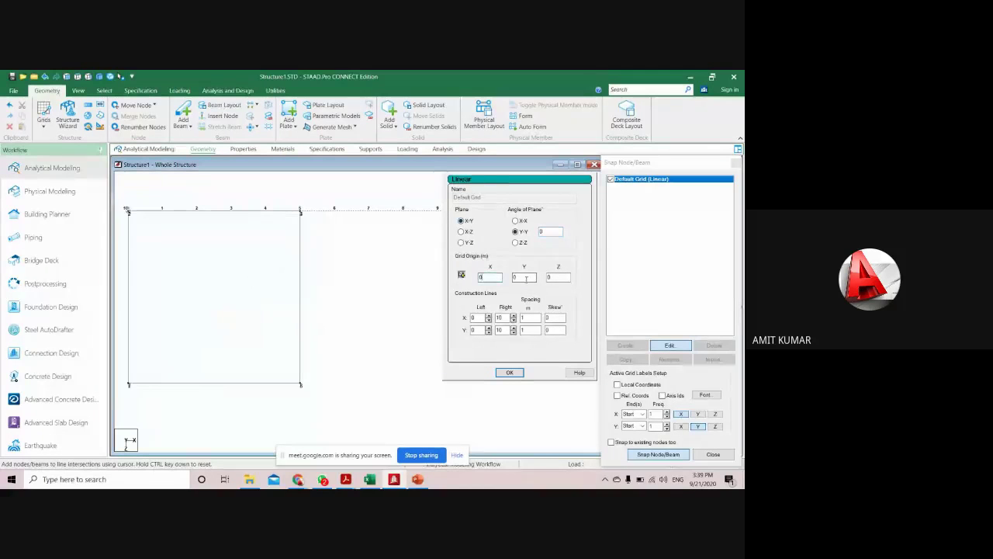
{"action": "left_click", "coordinate": [553, 278]}
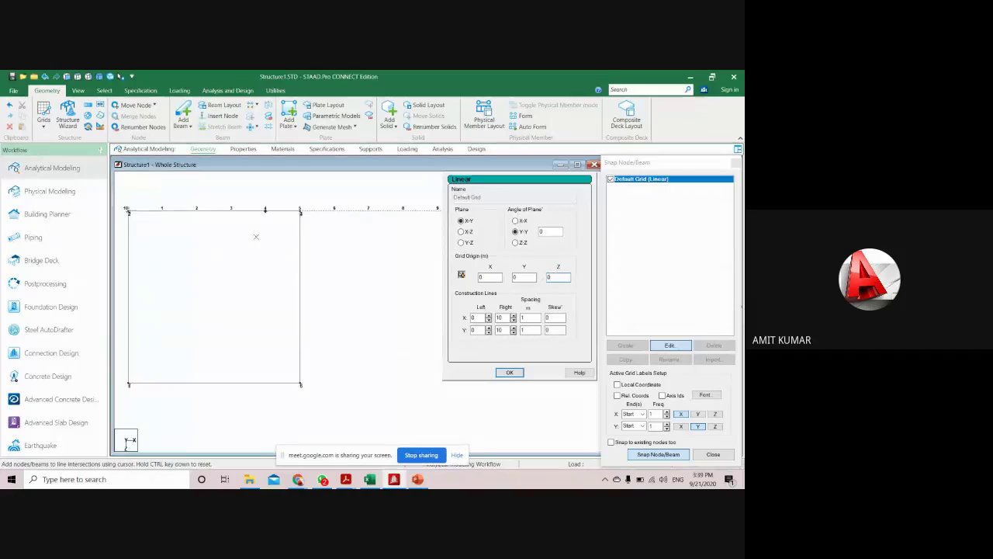
{"action": "left_click", "coordinate": [510, 372]}
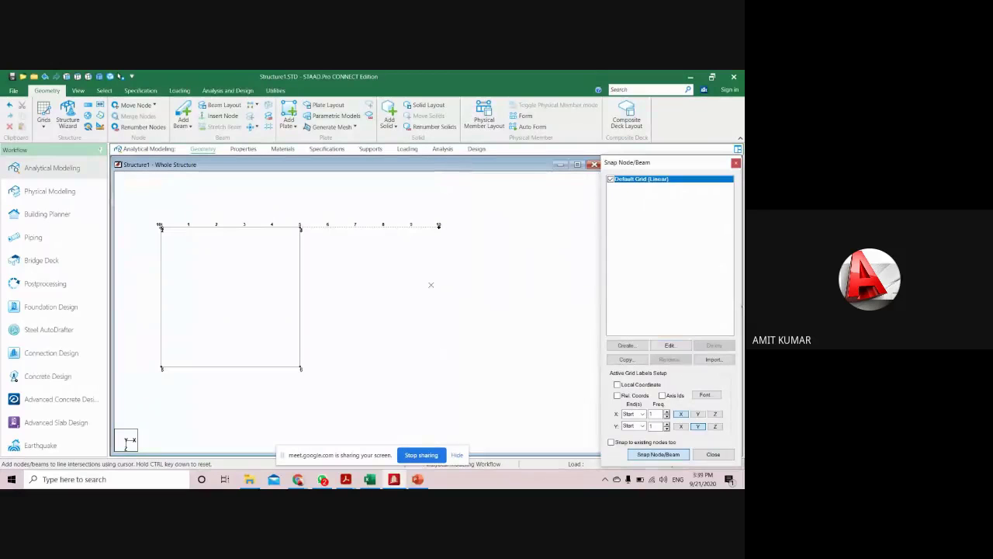
- Reopen the default grid's settings and extend its X construction lines to 16 on the right side
{"action": "left_click", "coordinate": [668, 345]}
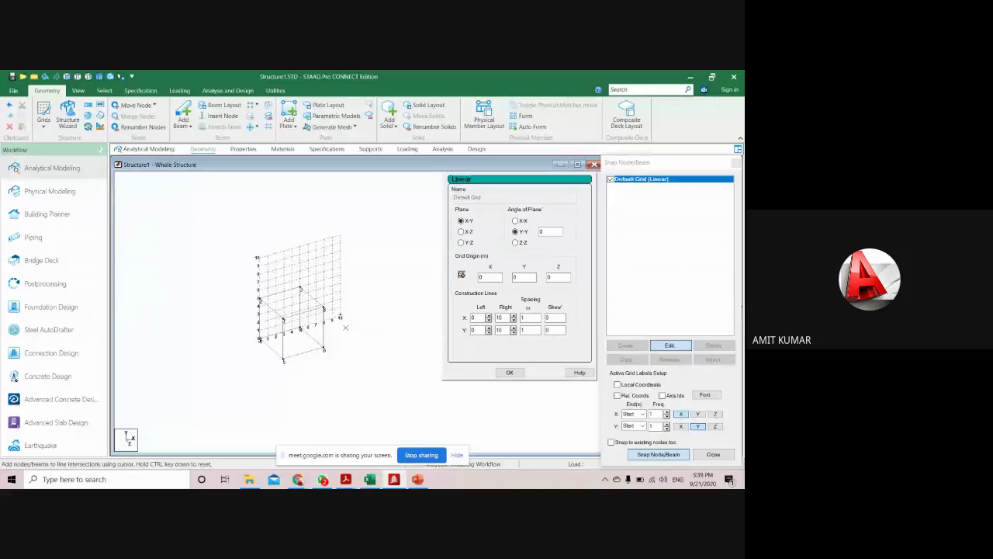
{"action": "middle_click_drag", "start_coordinate": [441, 330], "coordinate": [378, 332]}
{"action": "scroll", "coordinate": [299, 337], "scroll_direction": "up", "scroll_amount": 5}
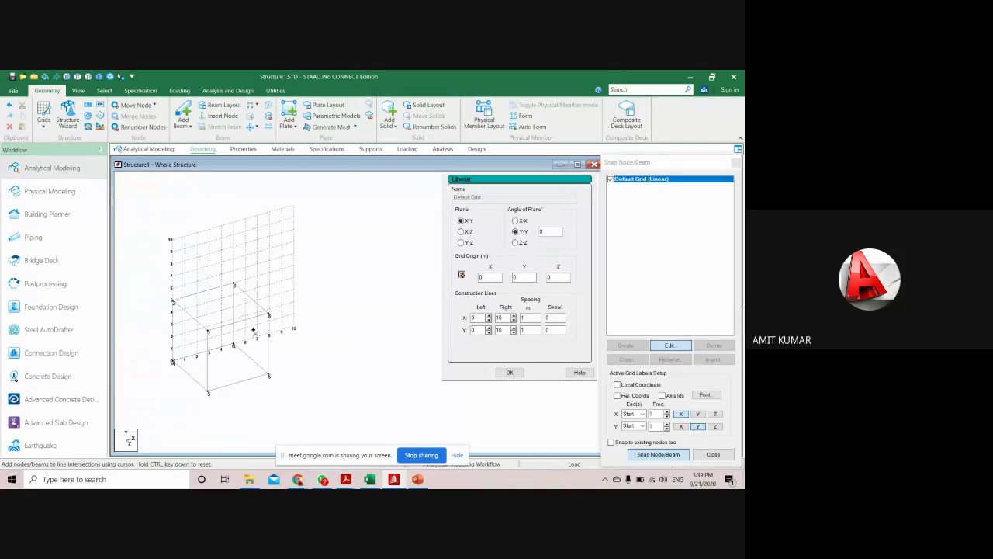
{"action": "middle_click_drag", "start_coordinate": [243, 363], "coordinate": [263, 326]}
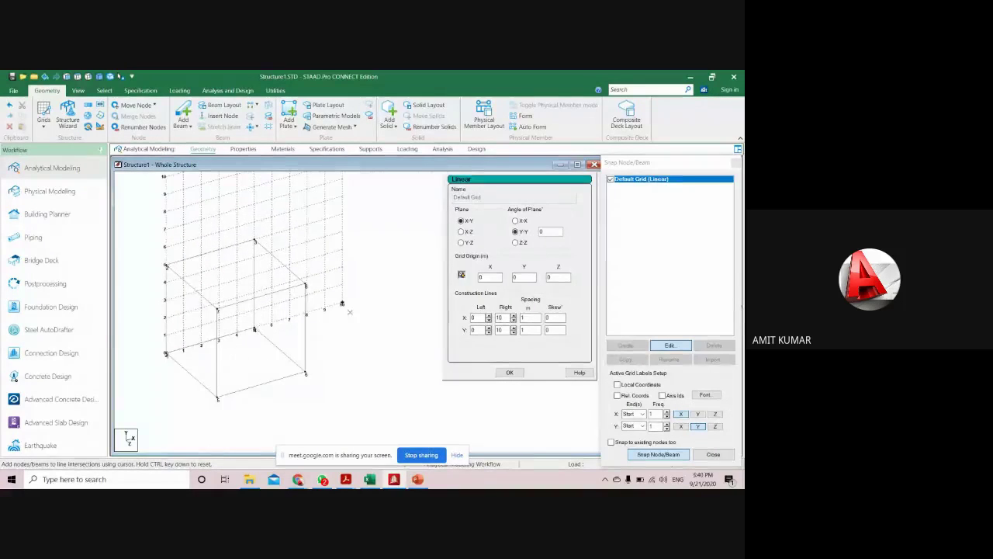
{"action": "scroll", "coordinate": [347, 313], "scroll_direction": "down", "scroll_amount": 1}
{"action": "middle_click_drag", "start_coordinate": [344, 313], "coordinate": [355, 346]}
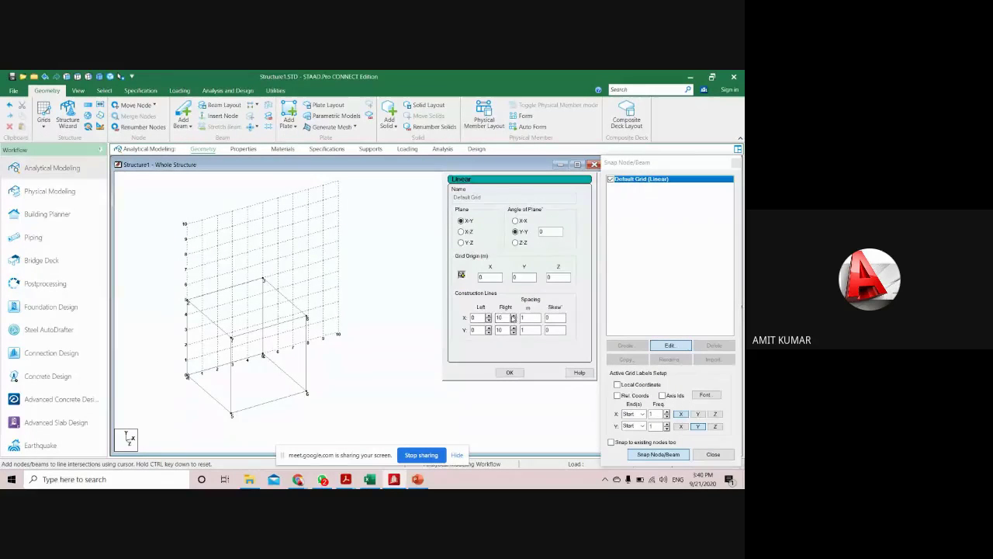
{"action": "double_click", "coordinate": [500, 318]}
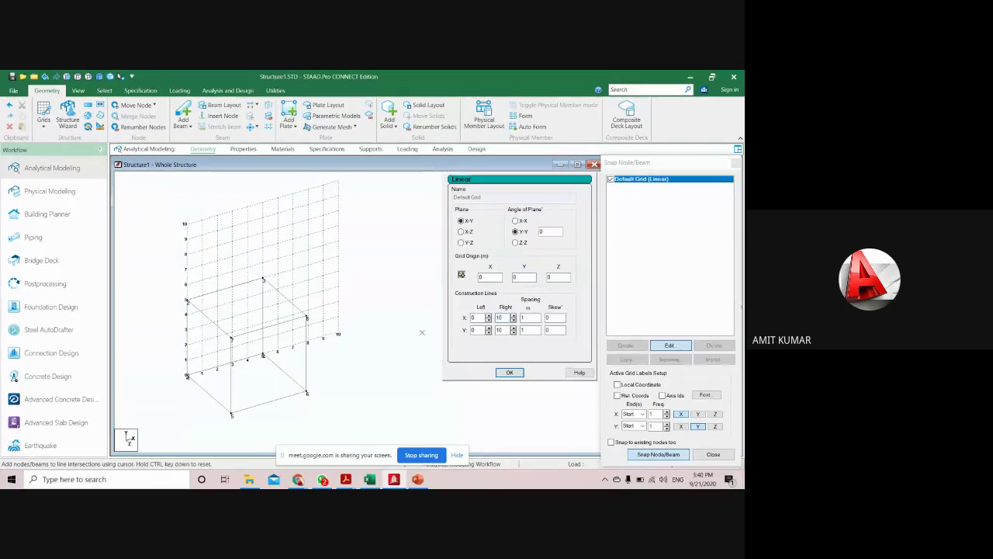
{"action": "left_click", "coordinate": [513, 316]}
{"action": "left_click", "coordinate": [513, 316]}
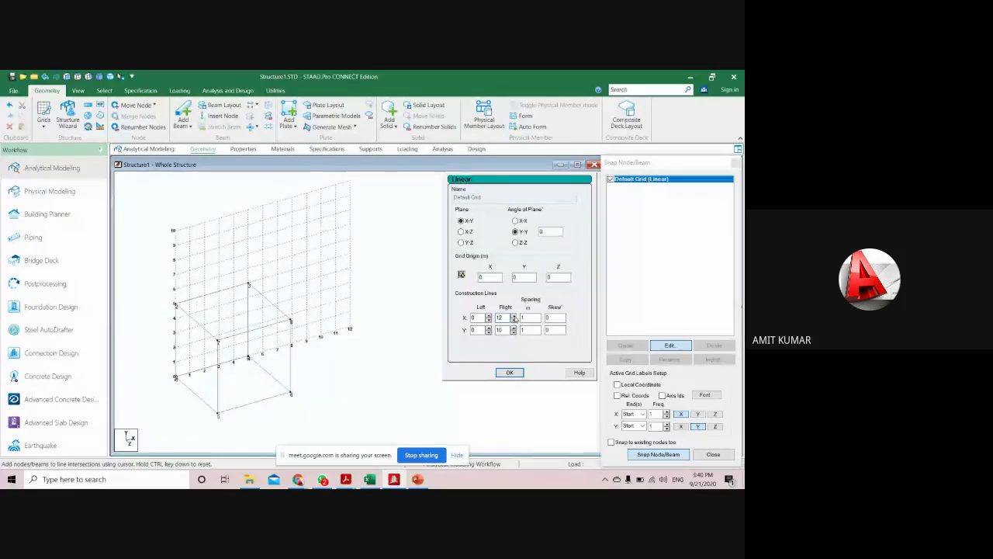
{"action": "left_click", "coordinate": [513, 315]}
{"action": "left_click", "coordinate": [513, 316]}
{"action": "left_click", "coordinate": [513, 316]}
{"action": "left_click", "coordinate": [513, 316]}
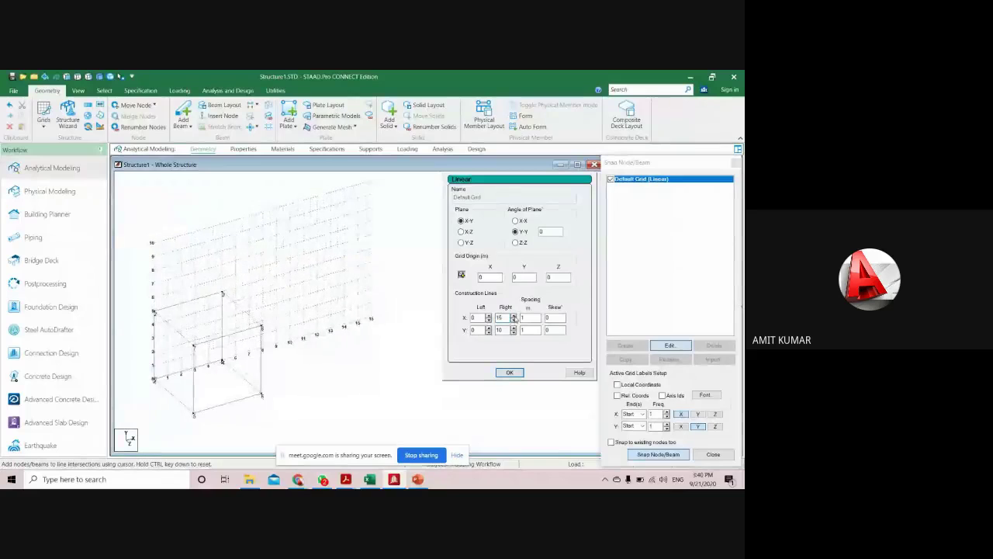
- Extend the grid's Y construction lines to 18 in the Right value
{"action": "left_click", "coordinate": [513, 327]}
{"action": "left_click", "coordinate": [513, 327]}
{"action": "left_click", "coordinate": [513, 328]}
{"action": "left_click", "coordinate": [513, 327]}
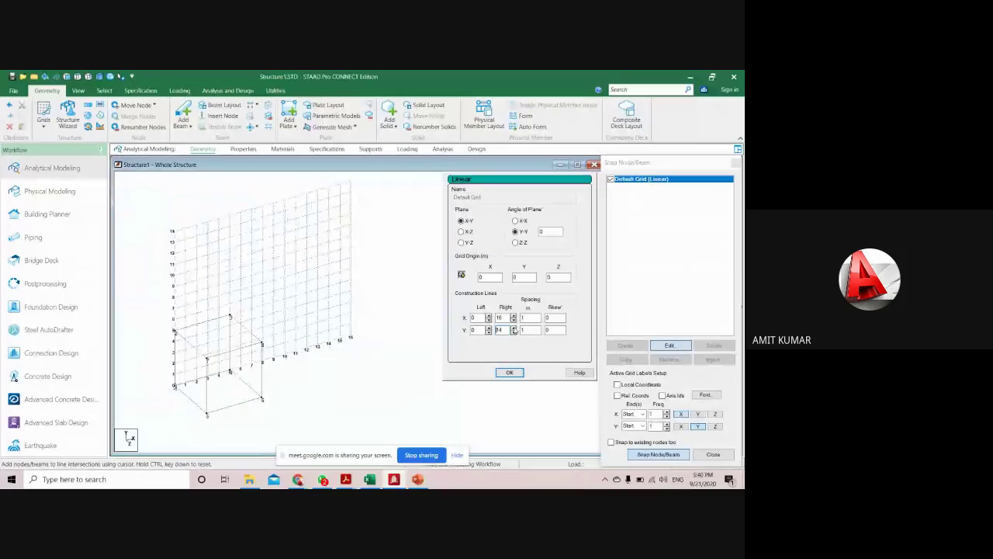
{"action": "left_click", "coordinate": [513, 327]}
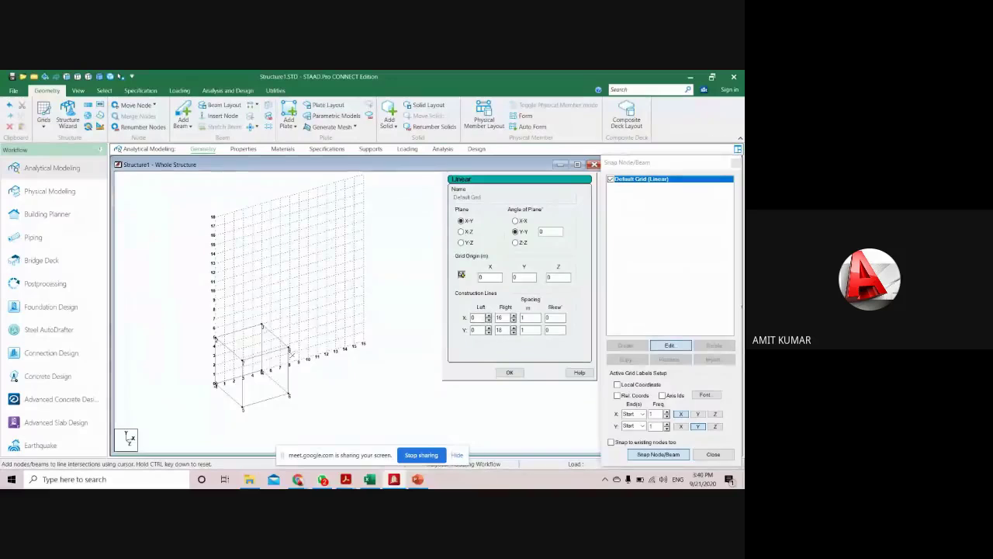
{"action": "scroll", "coordinate": [228, 377], "scroll_direction": "up", "scroll_amount": 2}
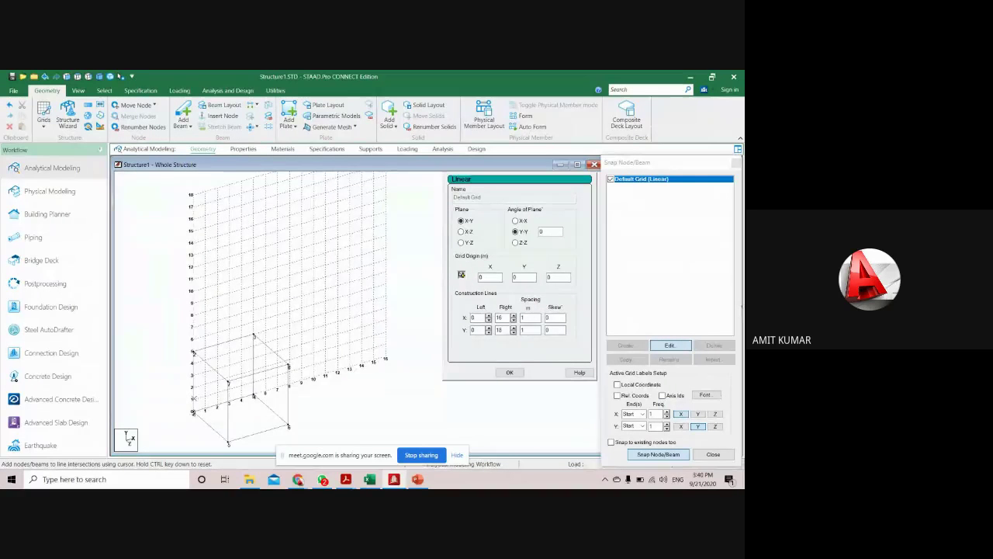
{"action": "middle_click_drag", "start_coordinate": [194, 399], "coordinate": [228, 317]}
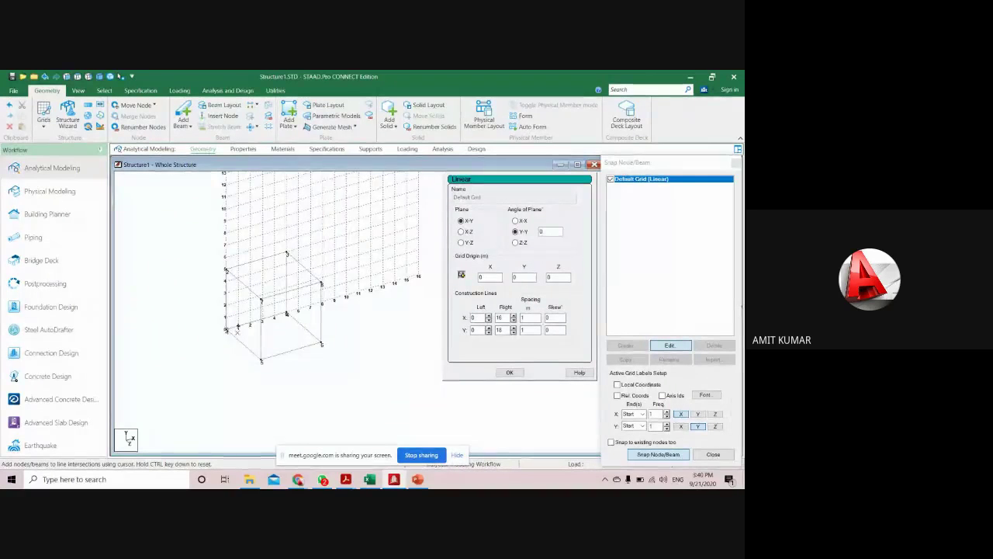
{"action": "middle_click_drag", "start_coordinate": [228, 357], "coordinate": [215, 381]}
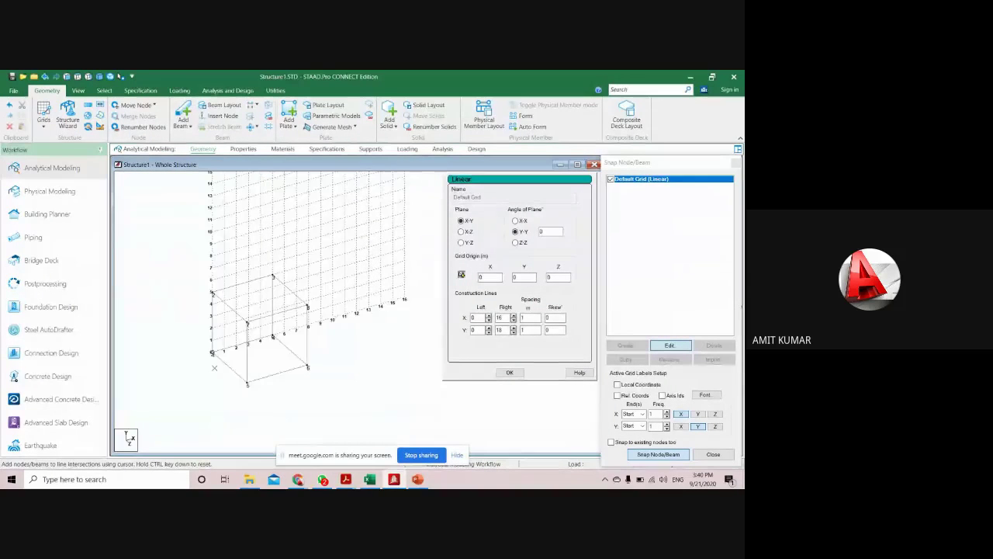
- Add 3 construction lines on the left side of the grid's X direction
{"action": "left_click", "coordinate": [488, 315]}
{"action": "left_click", "coordinate": [488, 315]}
{"action": "left_click", "coordinate": [488, 315]}
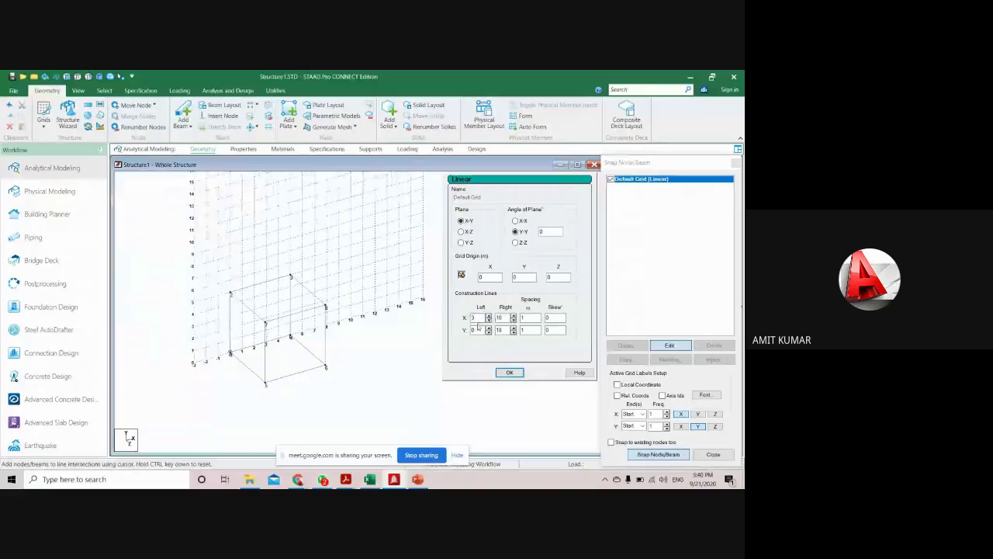
{"action": "double_click", "coordinate": [472, 317]}
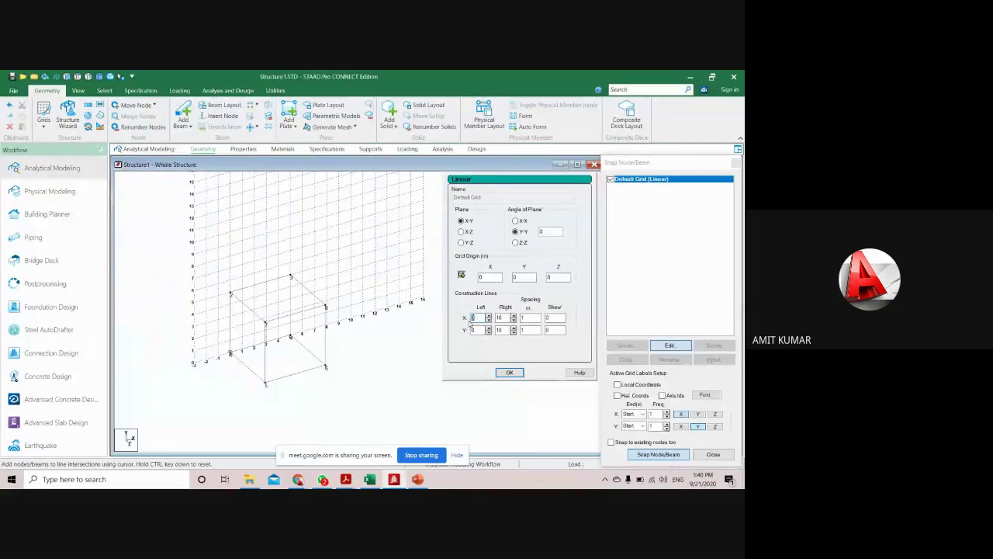
{"action": "scroll", "coordinate": [245, 367], "scroll_direction": "up", "scroll_amount": 1}
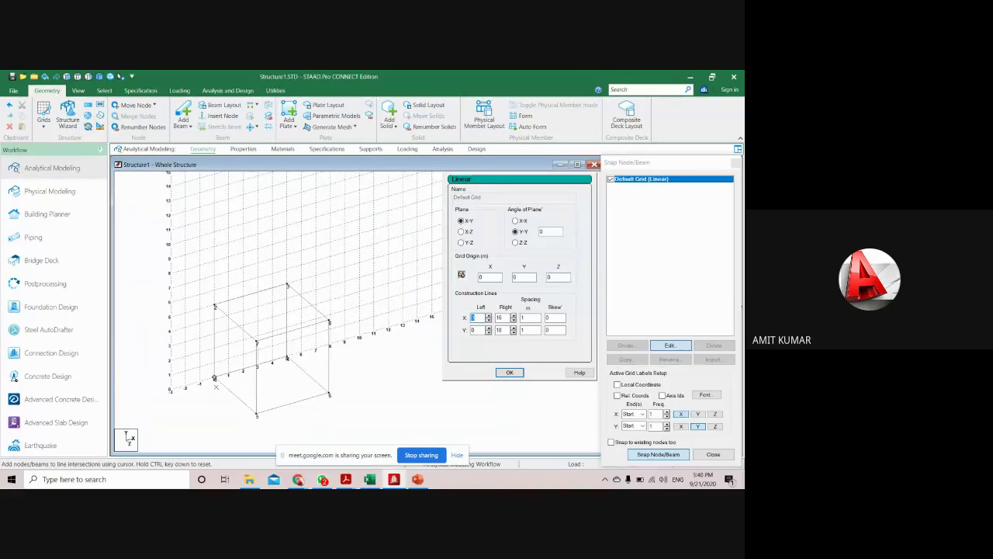
{"action": "middle_click_drag", "start_coordinate": [168, 416], "coordinate": [233, 358]}
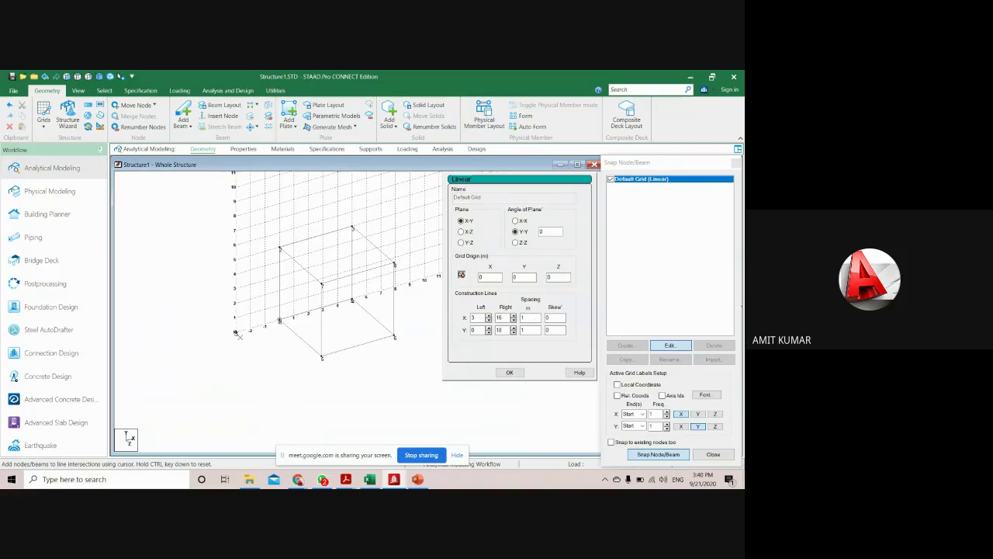
- Set the number of left-side X construction lines back to 0
{"action": "left_click", "coordinate": [489, 320]}
{"action": "left_click", "coordinate": [489, 320]}
{"action": "left_click", "coordinate": [489, 321]}
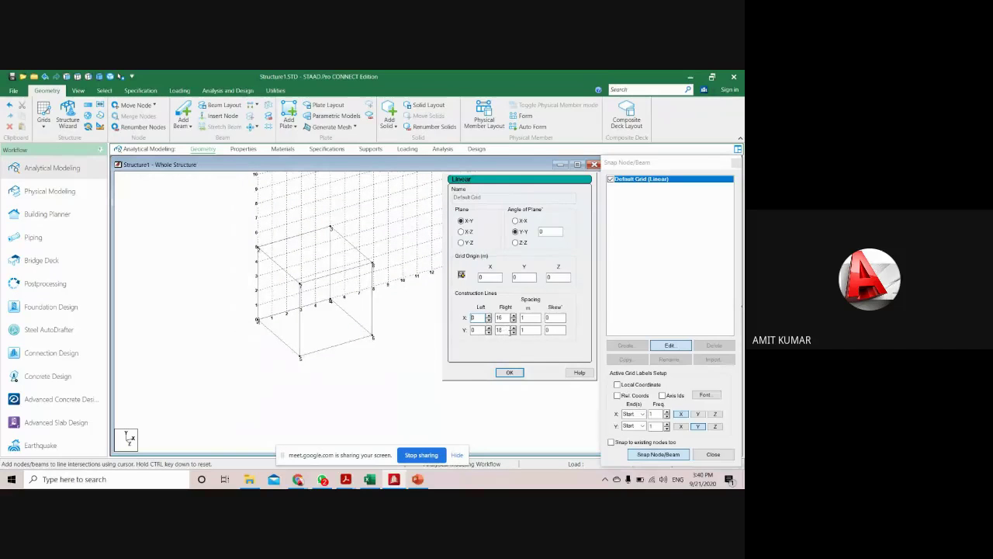
- Reduce the grid's right-side construction lines to 10 in both the X and Y directions
{"action": "left_click", "coordinate": [513, 333]}
{"action": "left_click", "coordinate": [513, 332]}
{"action": "left_click", "coordinate": [513, 333]}
{"action": "left_click", "coordinate": [513, 333]}
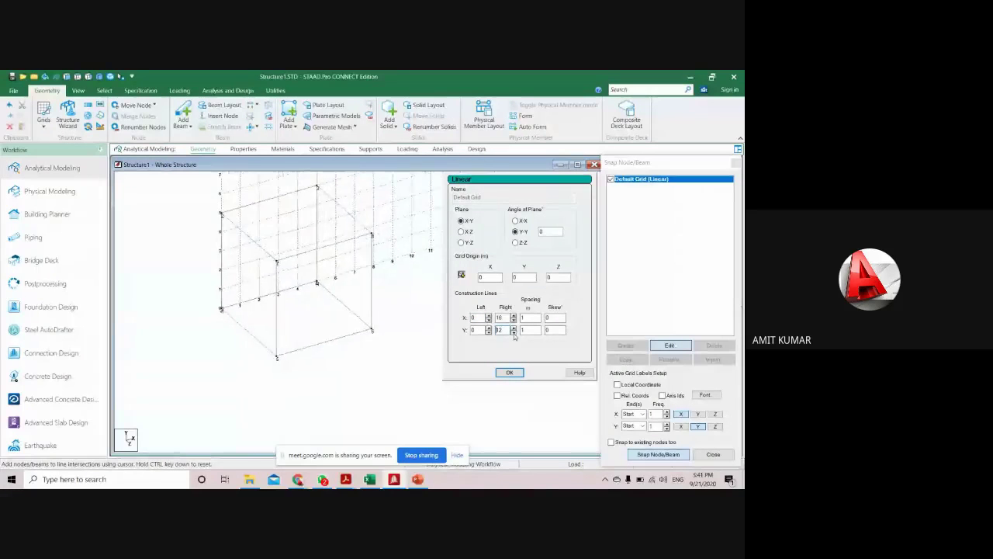
{"action": "left_click", "coordinate": [513, 333]}
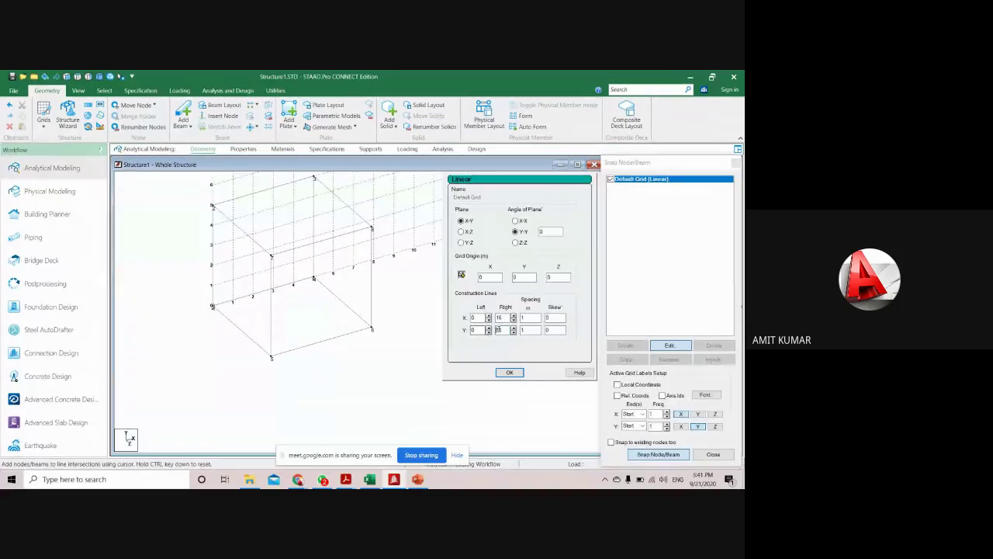
{"action": "left_click", "coordinate": [513, 321]}
{"action": "left_click", "coordinate": [513, 320]}
{"action": "left_click", "coordinate": [513, 321]}
{"action": "left_click", "coordinate": [513, 321]}
{"action": "left_click", "coordinate": [513, 320]}
{"action": "left_click", "coordinate": [513, 320]}
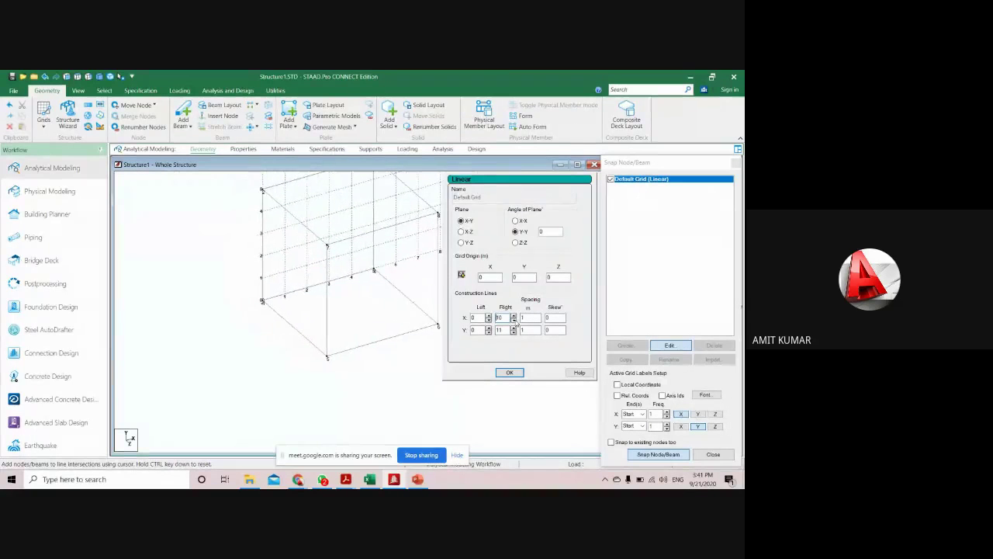
{"action": "left_click", "coordinate": [513, 333]}
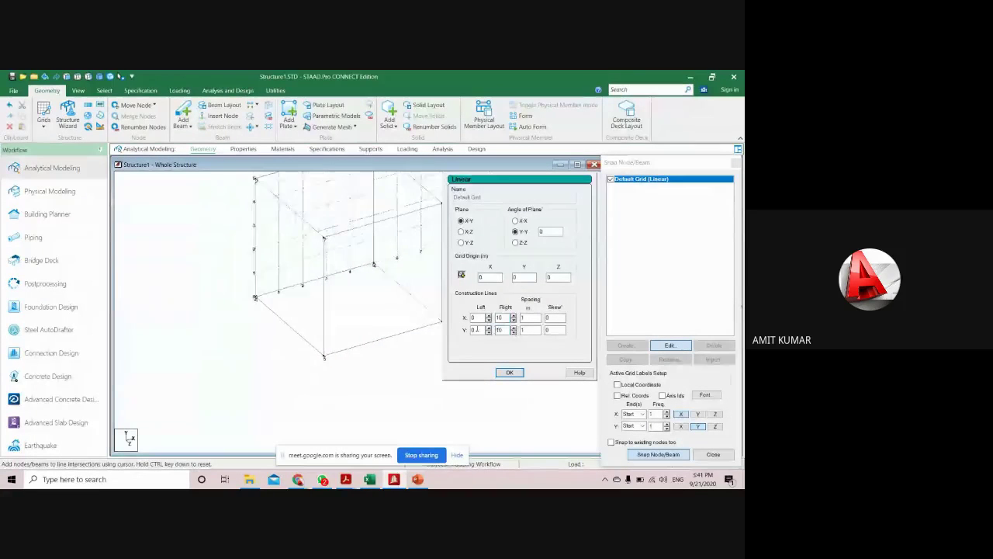
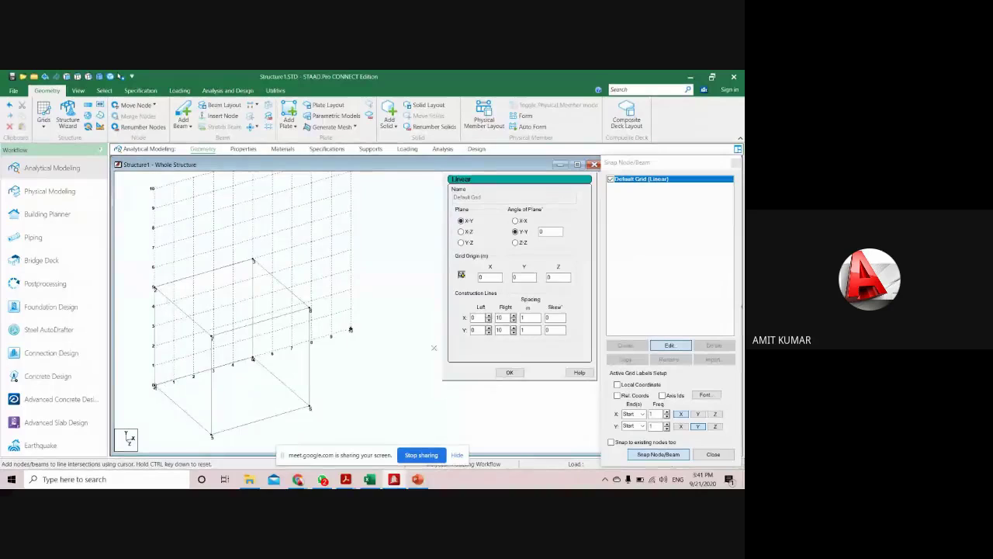
- Set the X construction line spacing to 1.5 m, apply the grid settings and leave the Snap Node/Beam tool
{"action": "left_click", "coordinate": [535, 317]}
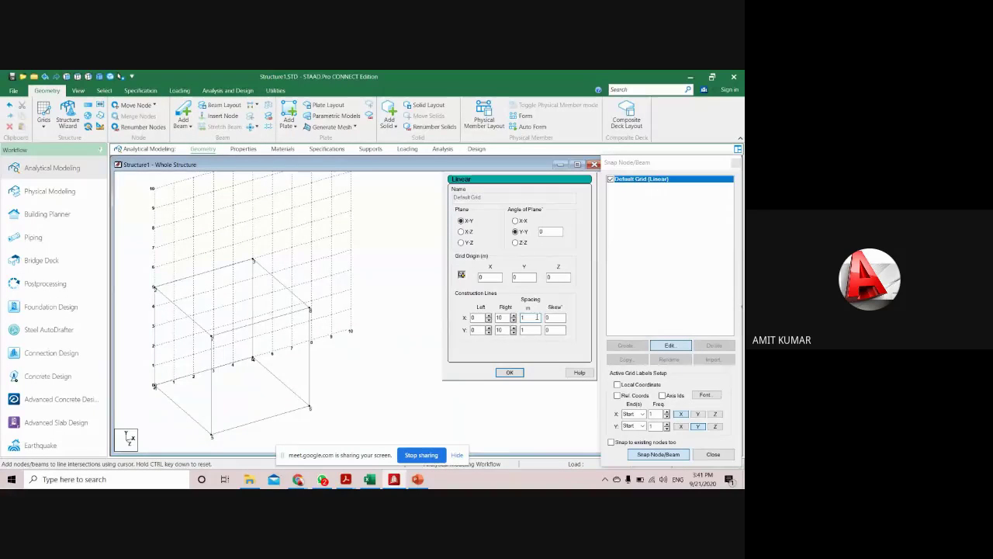
{"action": "type", "text": ".5"}
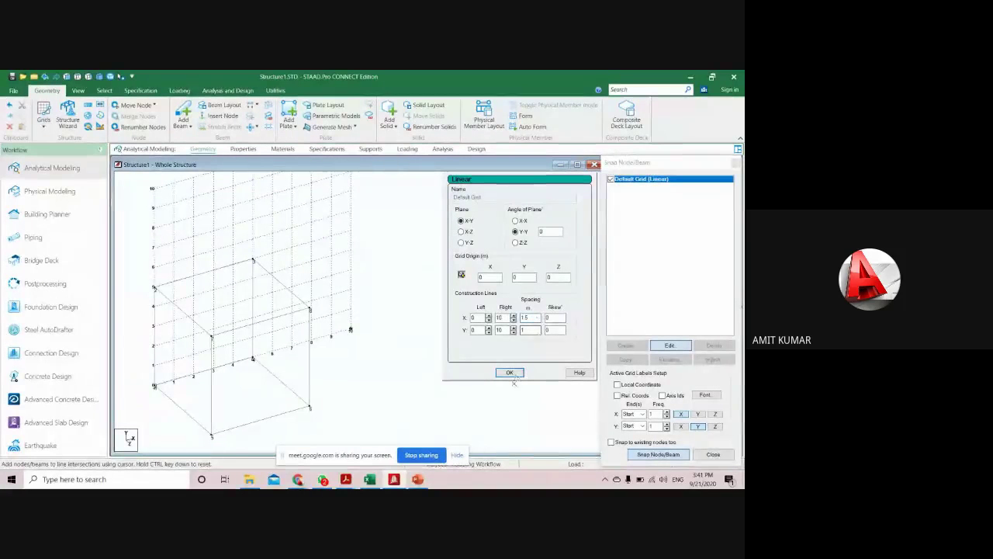
{"action": "left_click", "coordinate": [510, 372]}
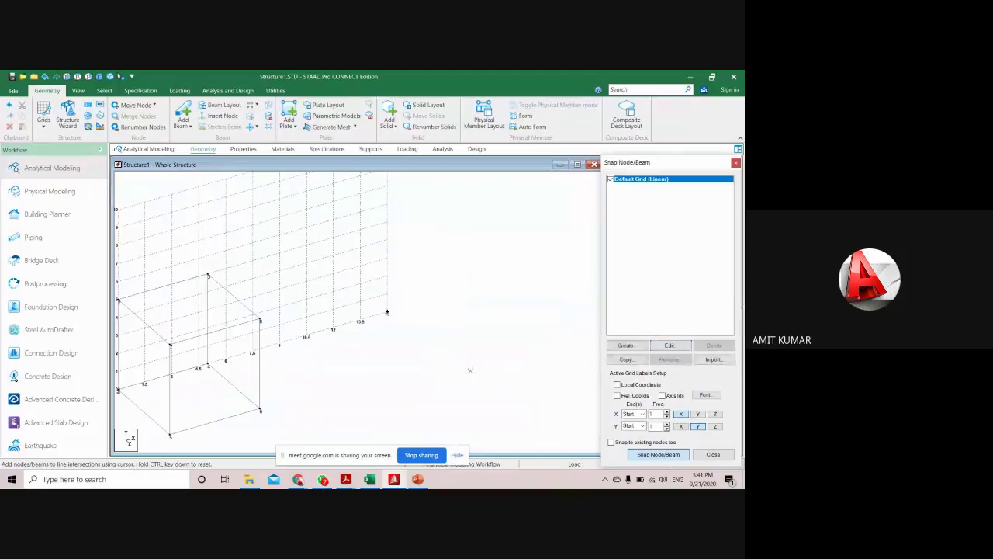
{"action": "middle_click_drag", "start_coordinate": [394, 385], "coordinate": [502, 353]}
{"action": "middle_click_drag", "start_coordinate": [372, 363], "coordinate": [381, 392]}
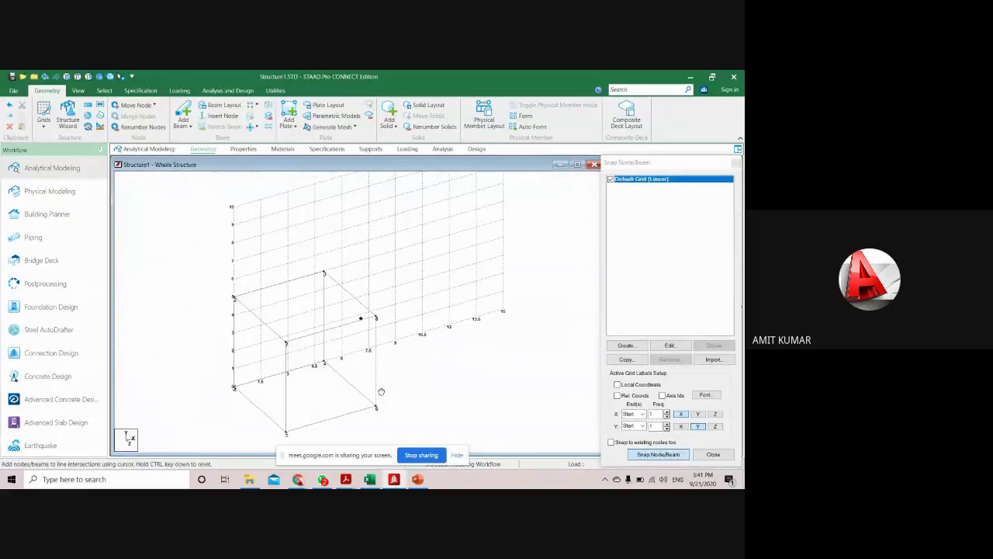
{"action": "left_click", "coordinate": [735, 165]}
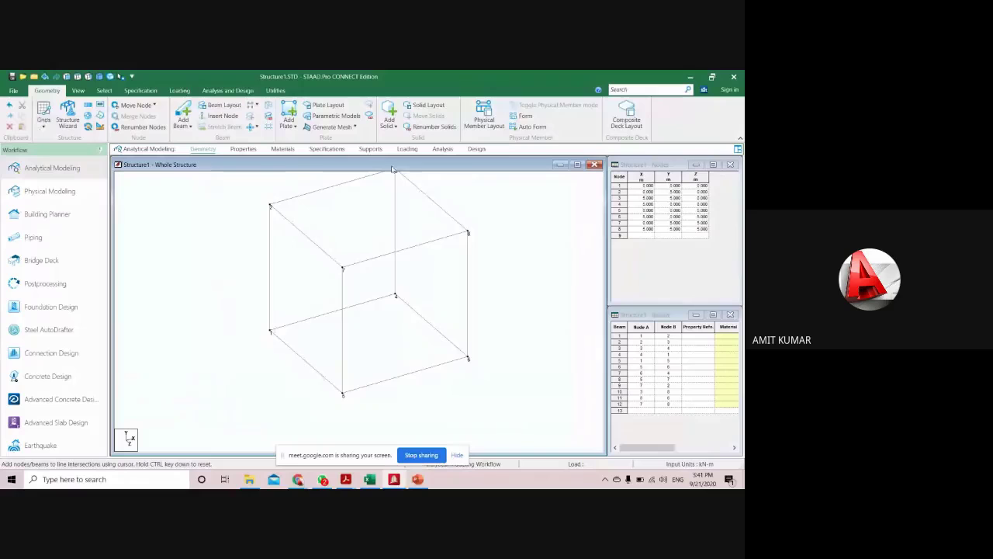
- Reopen the beam grid settings and set the default linear grid's X construction line spacing to 1 m
{"action": "left_click", "coordinate": [44, 115]}
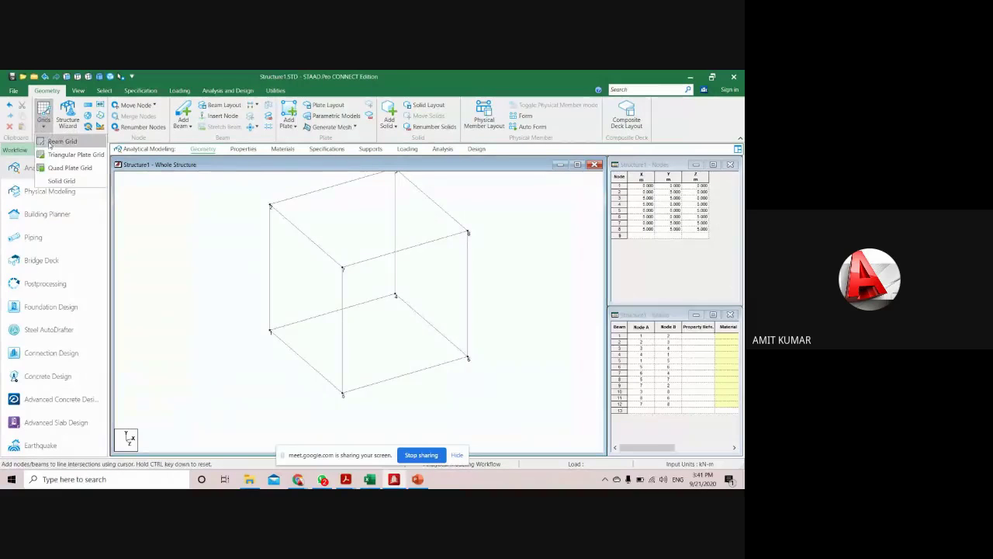
{"action": "left_click", "coordinate": [54, 141]}
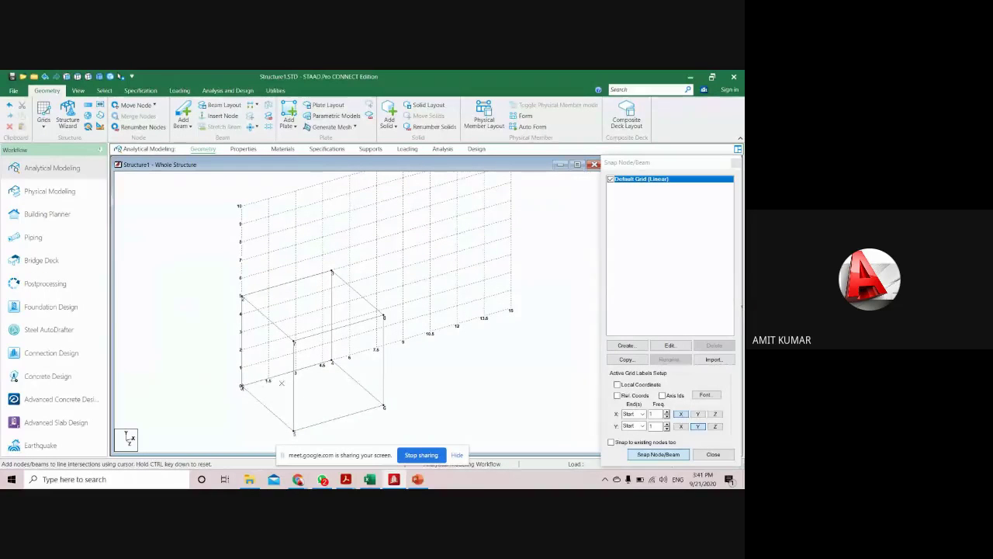
{"action": "left_click", "coordinate": [673, 346]}
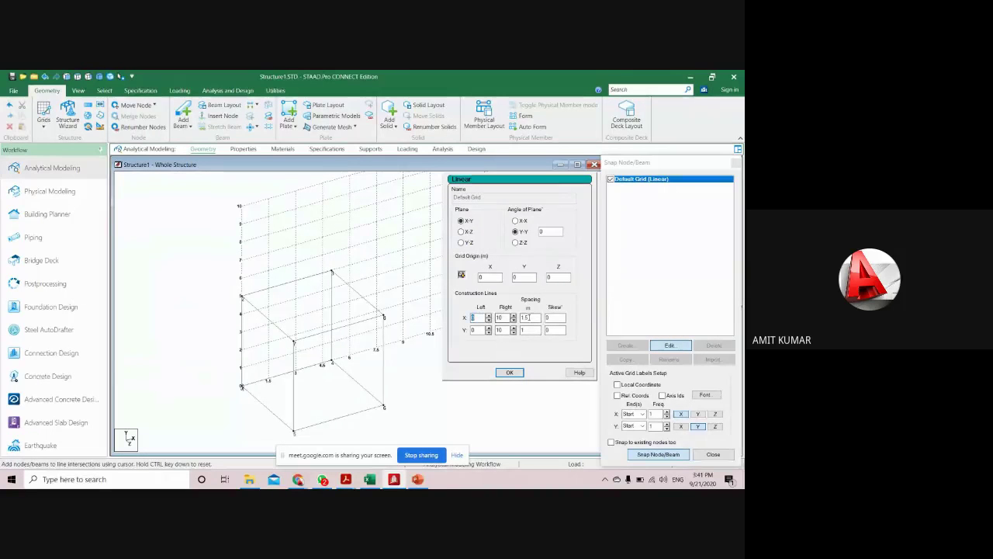
{"action": "left_click_drag", "start_coordinate": [533, 317], "coordinate": [479, 326]}
{"action": "type", "text": "0"}
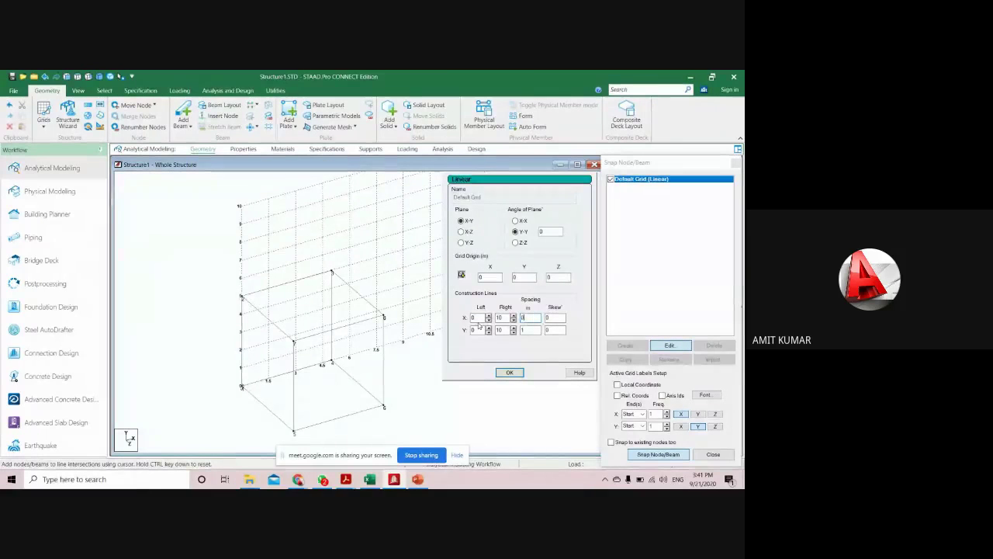
{"action": "key", "text": "BackSpace"}
{"action": "type", "text": "1"}
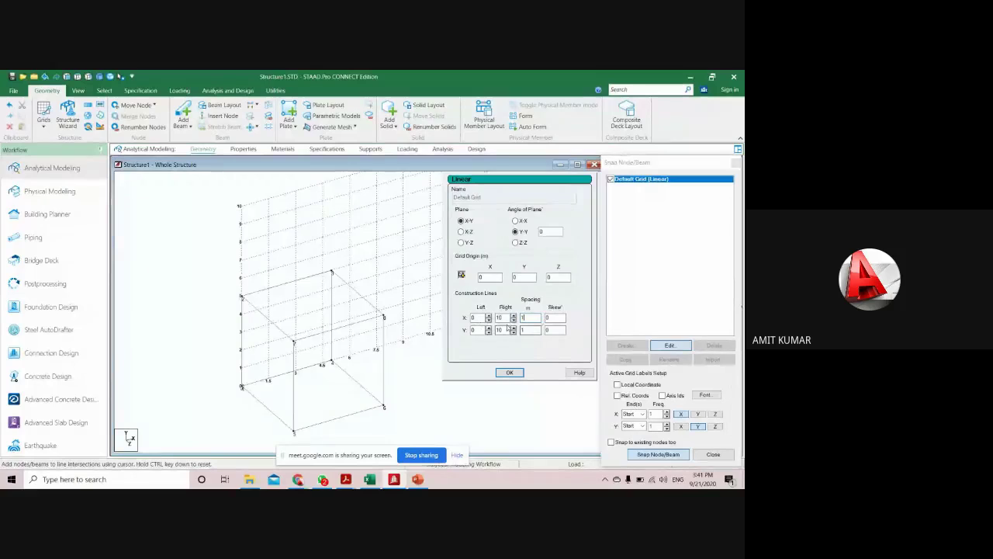
{"action": "key", "text": "shift+Tab"}
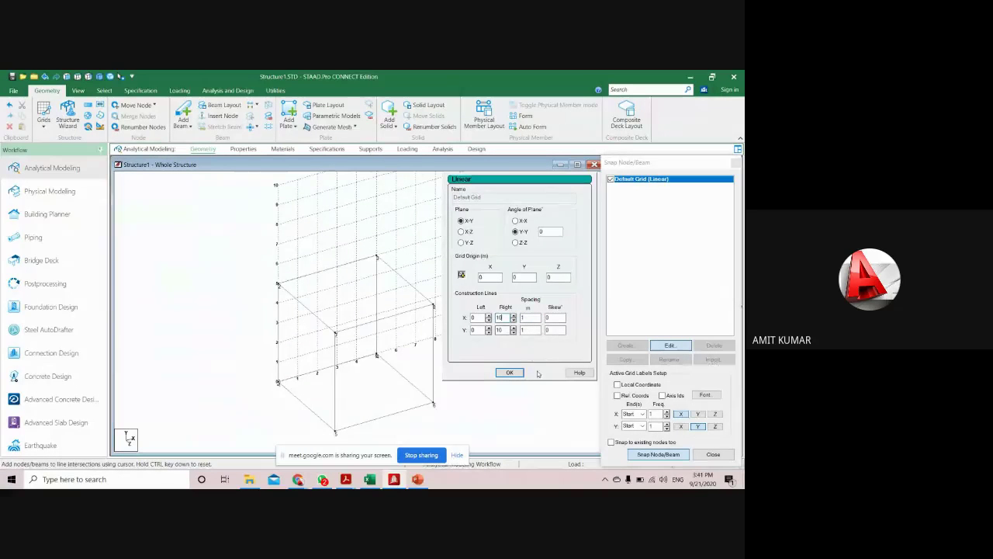
{"action": "left_click", "coordinate": [510, 373]}
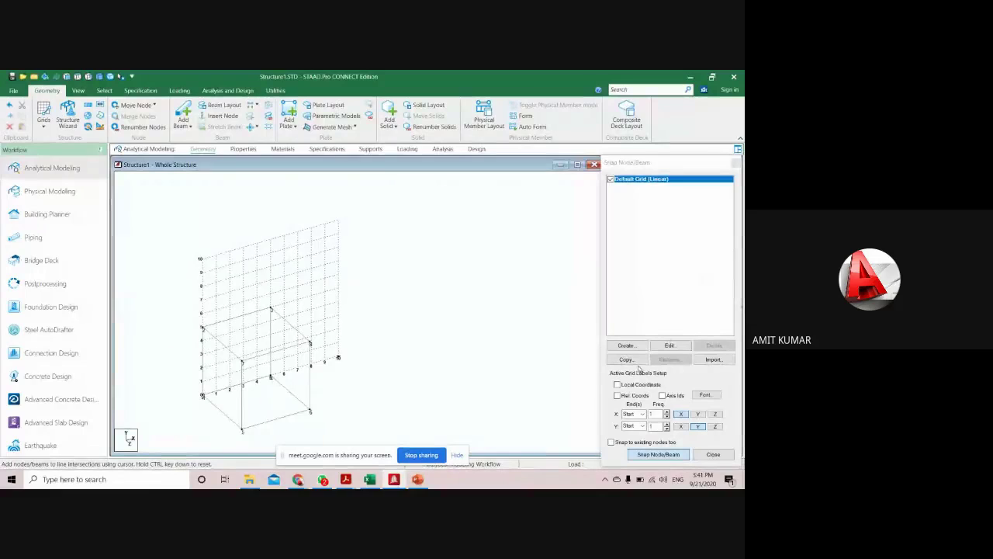
- Start creating a new snap grid and choose Irregular as its type
{"action": "middle_click_drag", "start_coordinate": [365, 300], "coordinate": [227, 386]}
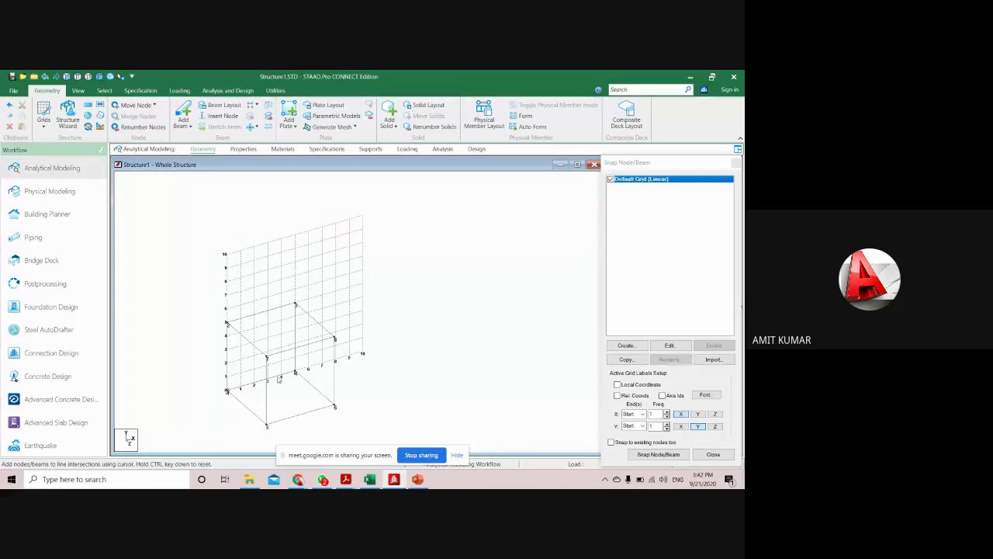
{"action": "middle_click_drag", "start_coordinate": [234, 395], "coordinate": [226, 266]}
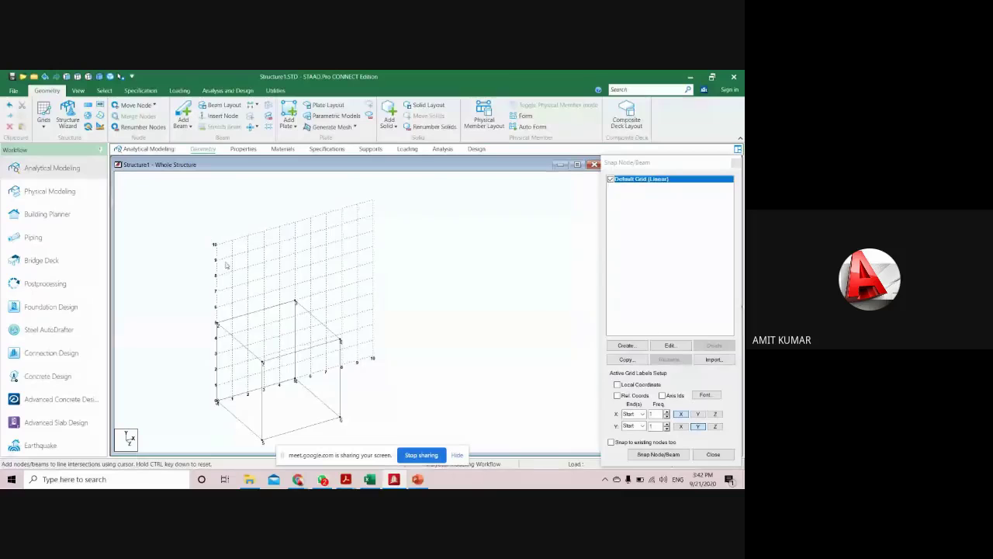
{"action": "scroll", "coordinate": [255, 409], "scroll_direction": "up", "scroll_amount": 2}
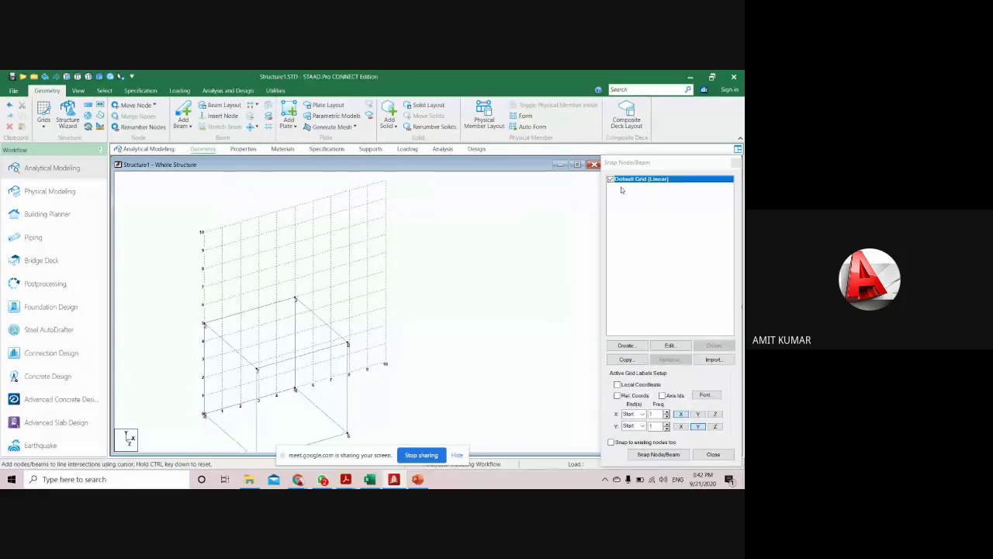
{"action": "left_click", "coordinate": [663, 184]}
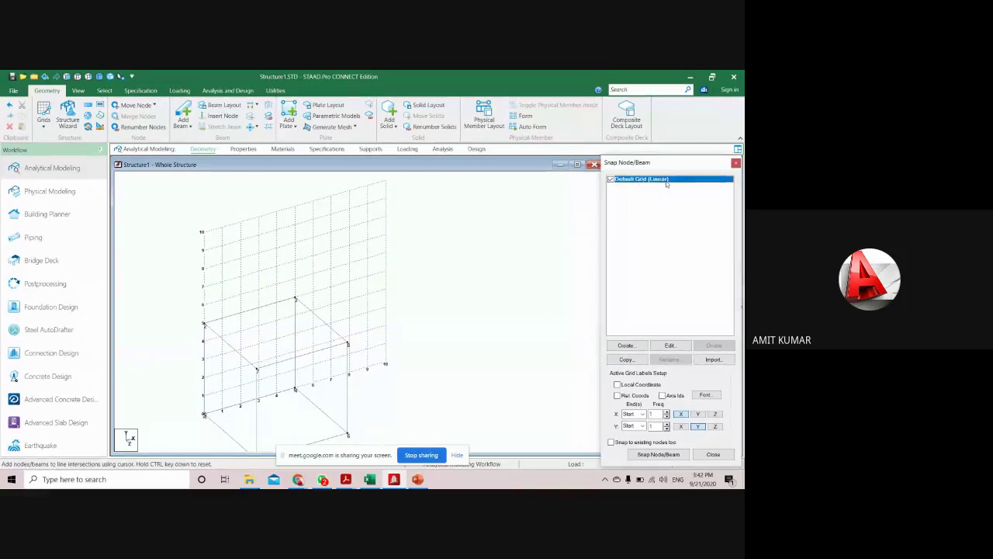
{"action": "left_click", "coordinate": [625, 345]}
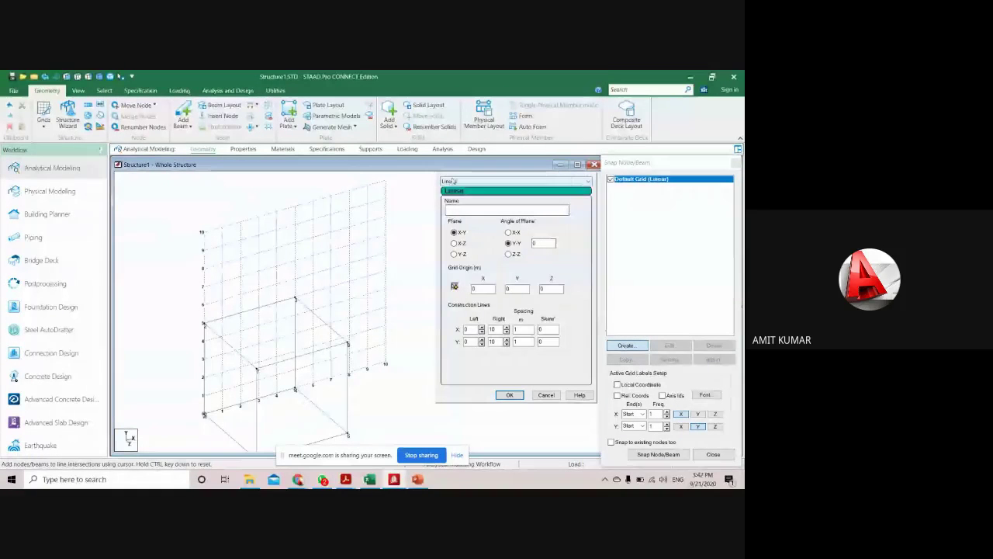
{"action": "left_click", "coordinate": [453, 181]}
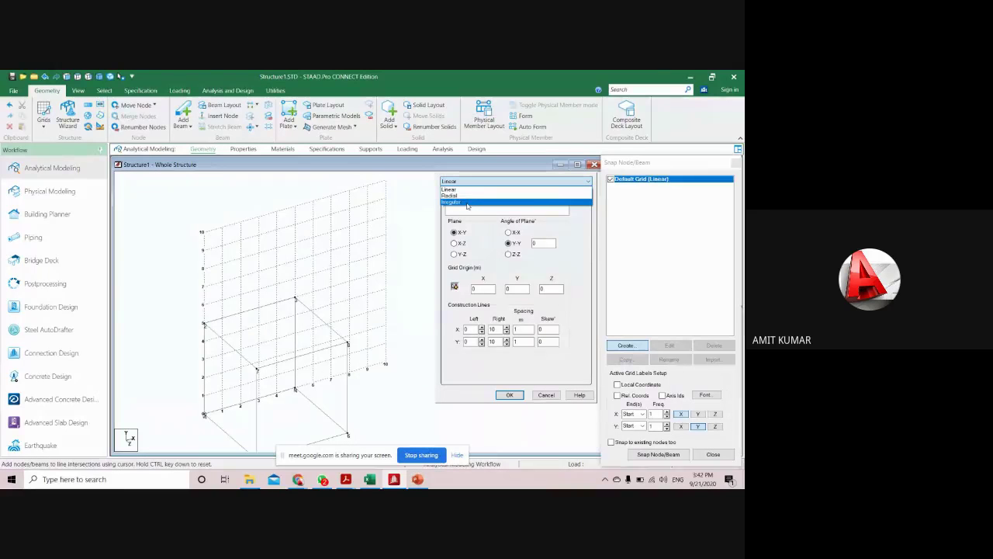
{"action": "left_click", "coordinate": [487, 271]}
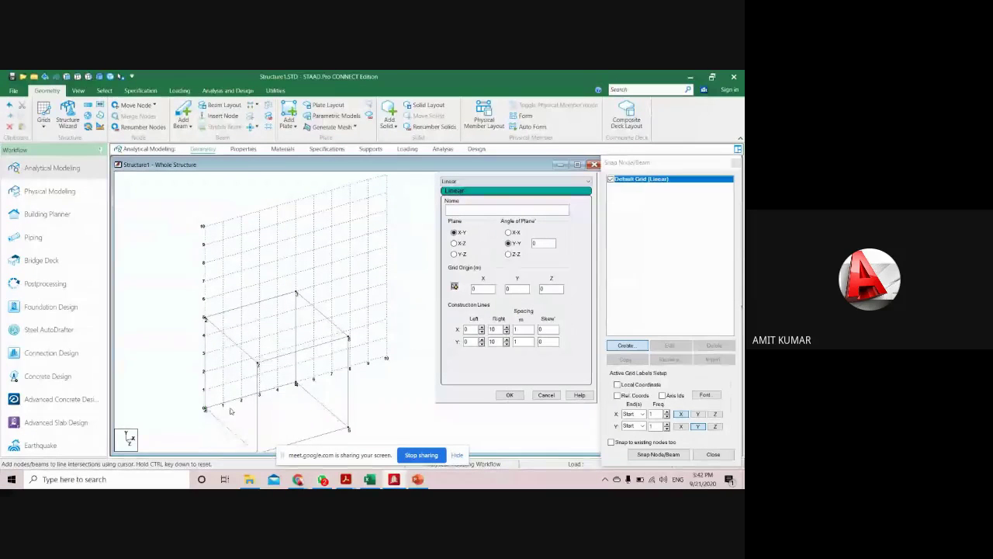
{"action": "left_click", "coordinate": [520, 330]}
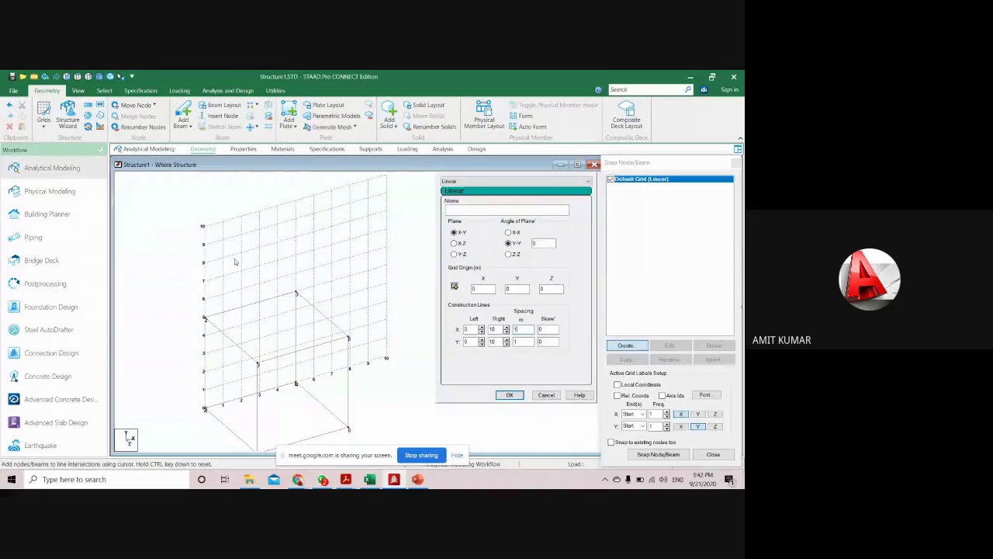
{"action": "left_click", "coordinate": [489, 189]}
{"action": "left_click", "coordinate": [473, 202]}
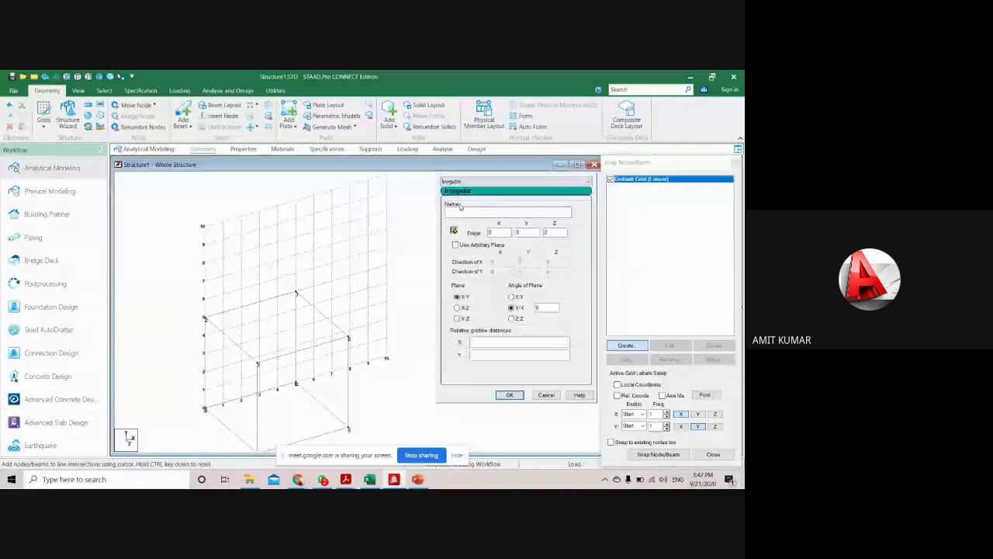
- Select all members of the cube frame and delete them, confirming the deletion
{"action": "middle_click_drag", "start_coordinate": [385, 388], "coordinate": [392, 361]}
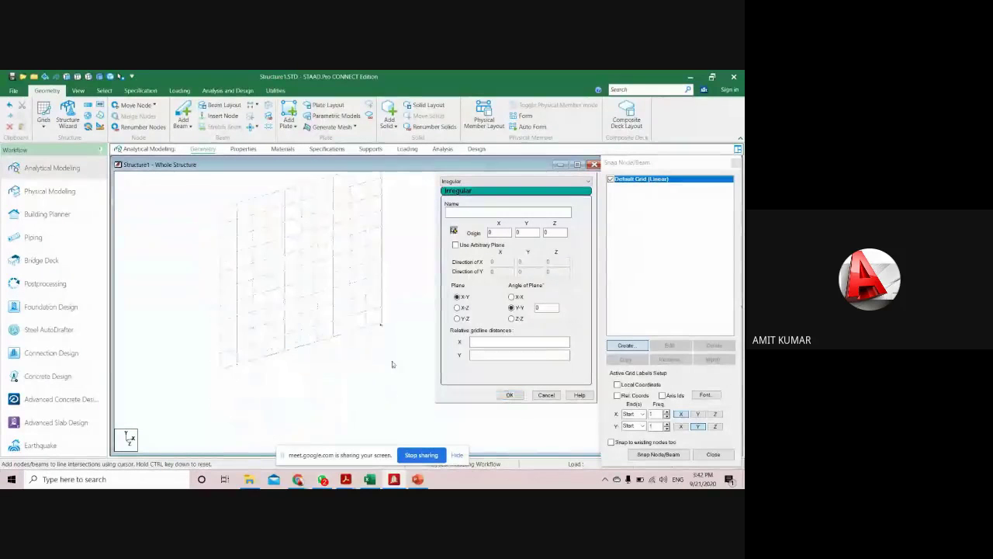
{"action": "left_click_drag", "start_coordinate": [384, 421], "coordinate": [158, 240]}
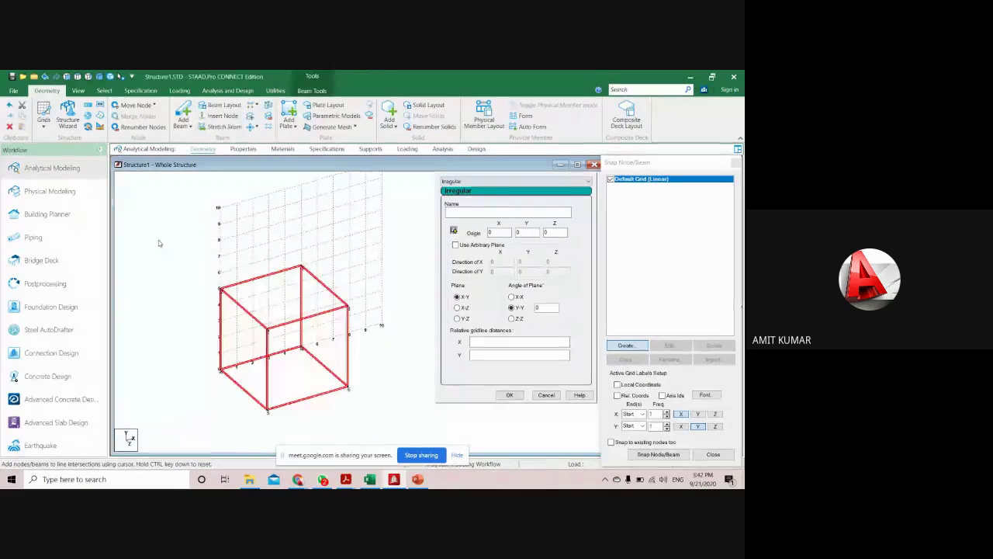
{"action": "key", "text": "Delete"}
{"action": "key", "text": "Return"}
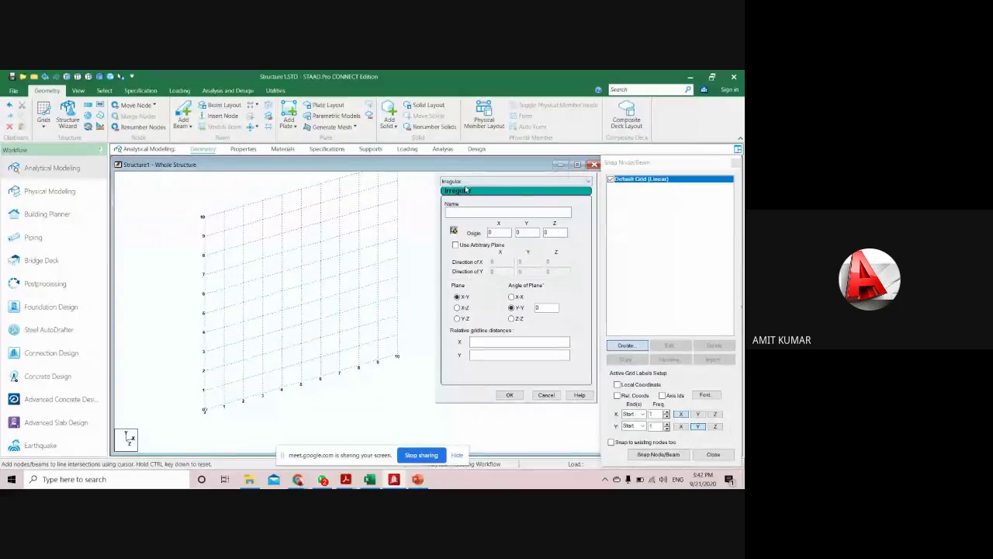
- Name the new irregular grid and enter 3 4.5 1.5 as its relative gridline distances in X
{"action": "left_click", "coordinate": [453, 213]}
{"action": "type", "text": "a"}
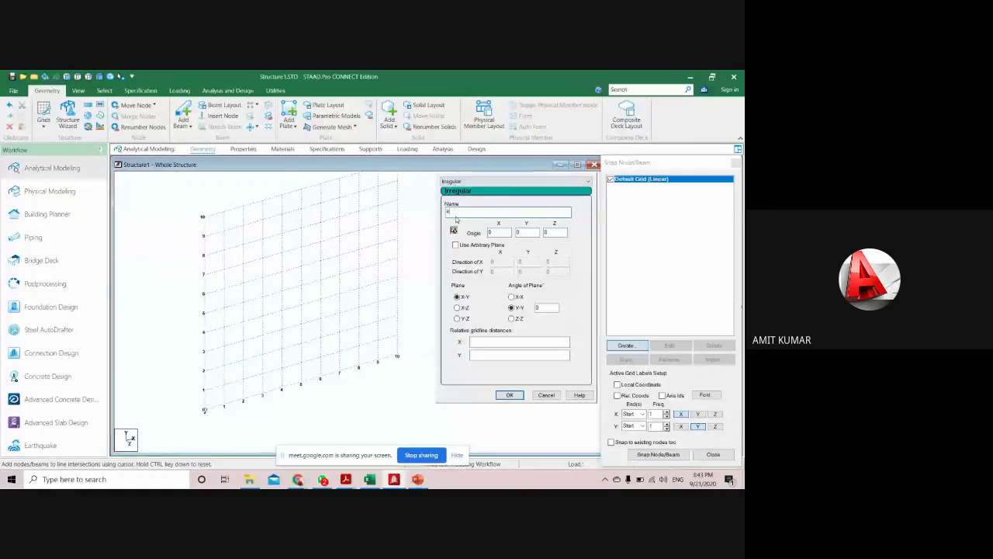
{"action": "left_click", "coordinate": [485, 342]}
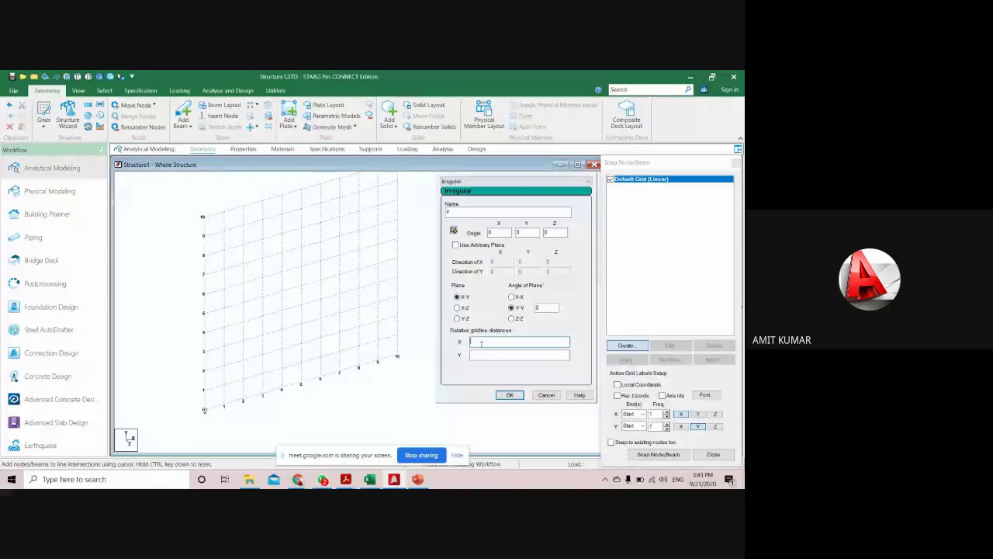
{"action": "type", "text": "3"}
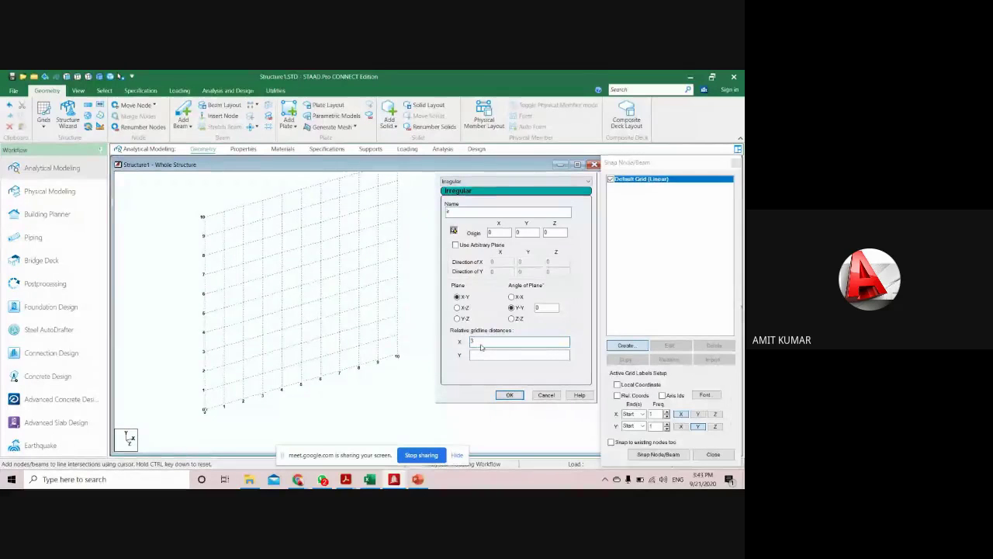
{"action": "type", "text": "*4 1. 5"}
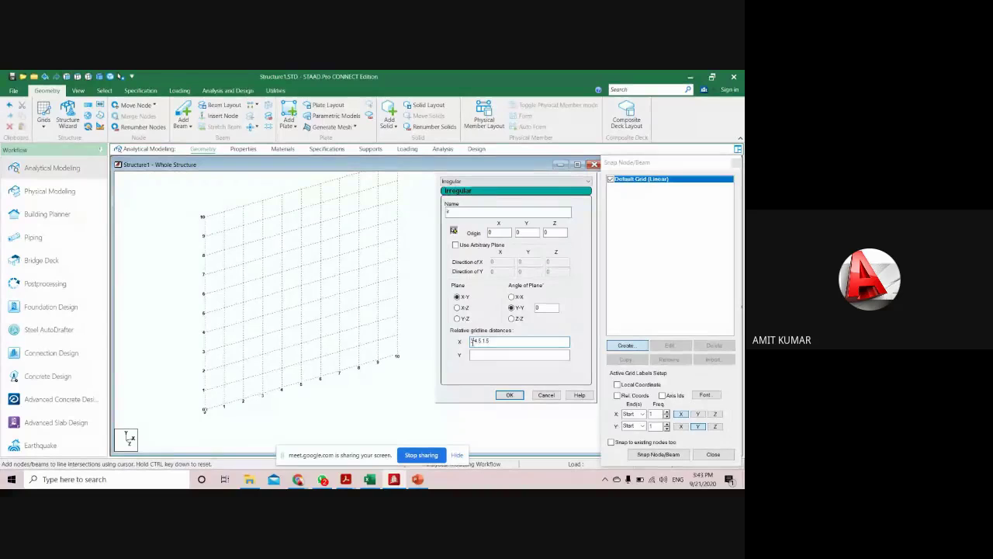
{"action": "left_click", "coordinate": [474, 341]}
- Enter 3.5 3 3 as the relative Y gridline distances, create the irregular grid and make it the active grid
{"action": "left_click", "coordinate": [481, 353]}
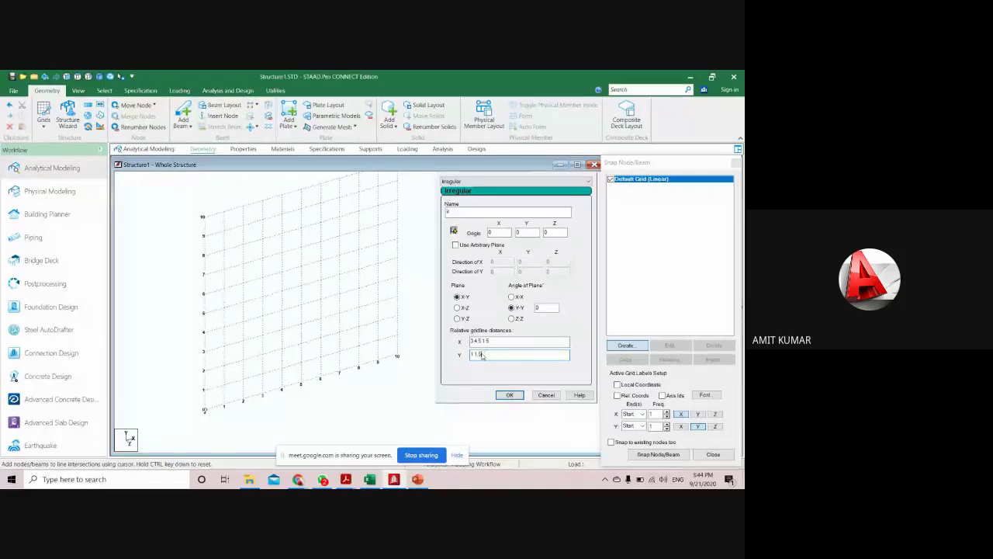
{"action": "key", "text": "BackSpace"}
{"action": "type", "text": "5 3 3 4"}
{"action": "left_click", "coordinate": [510, 395]}
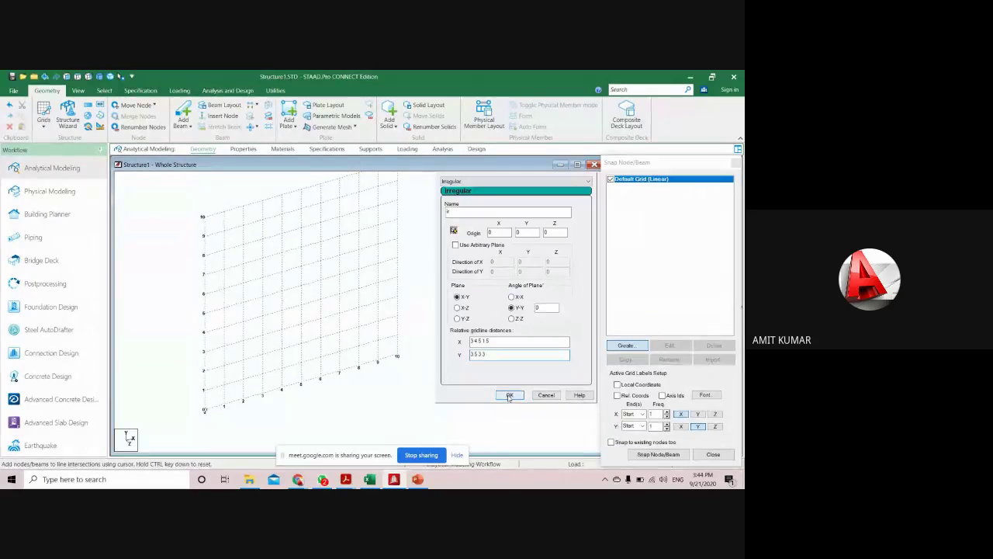
{"action": "left_click", "coordinate": [611, 186]}
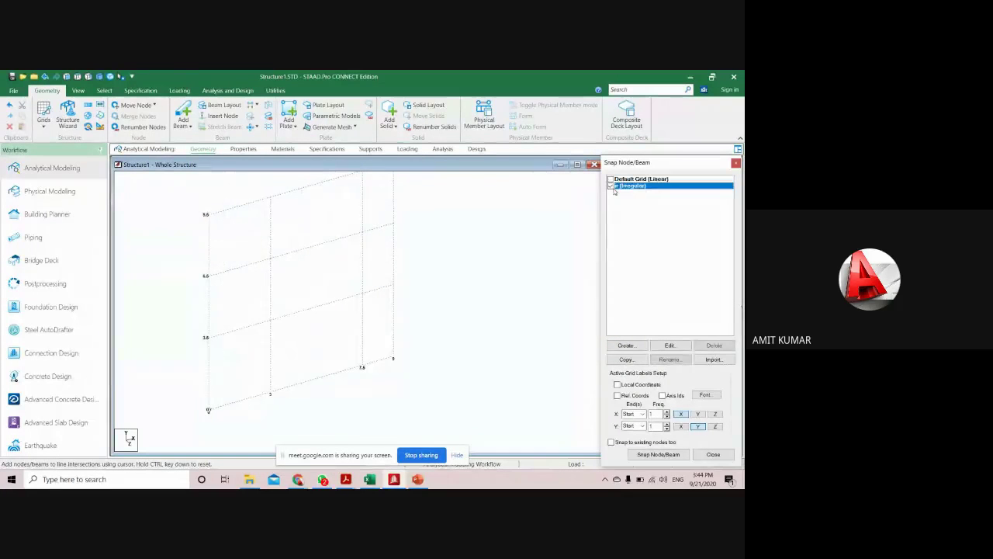
- Edit the irregular grid so its relative Y gridline distances are 3.5 3 2.5
{"action": "scroll", "coordinate": [372, 343], "scroll_direction": "down", "scroll_amount": 1}
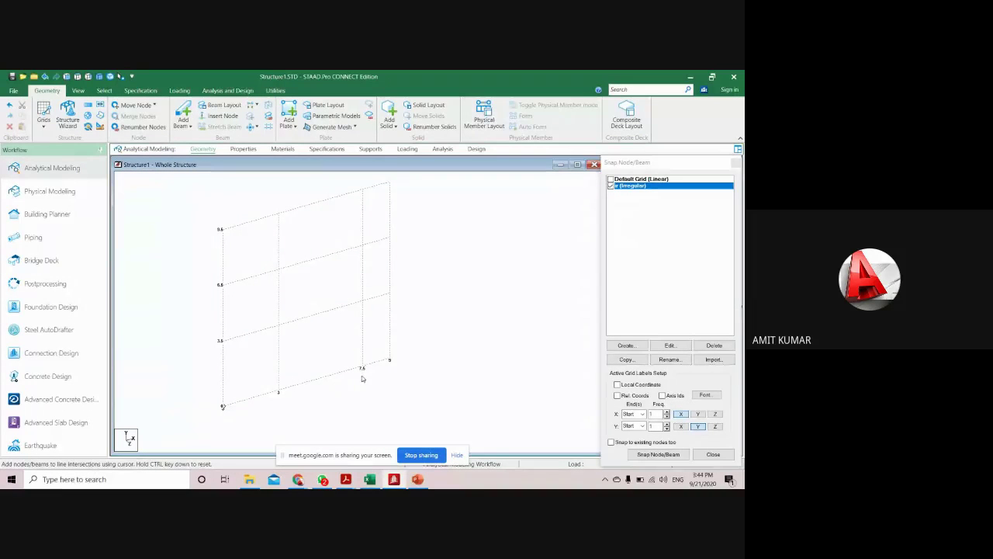
{"action": "left_click", "coordinate": [669, 345]}
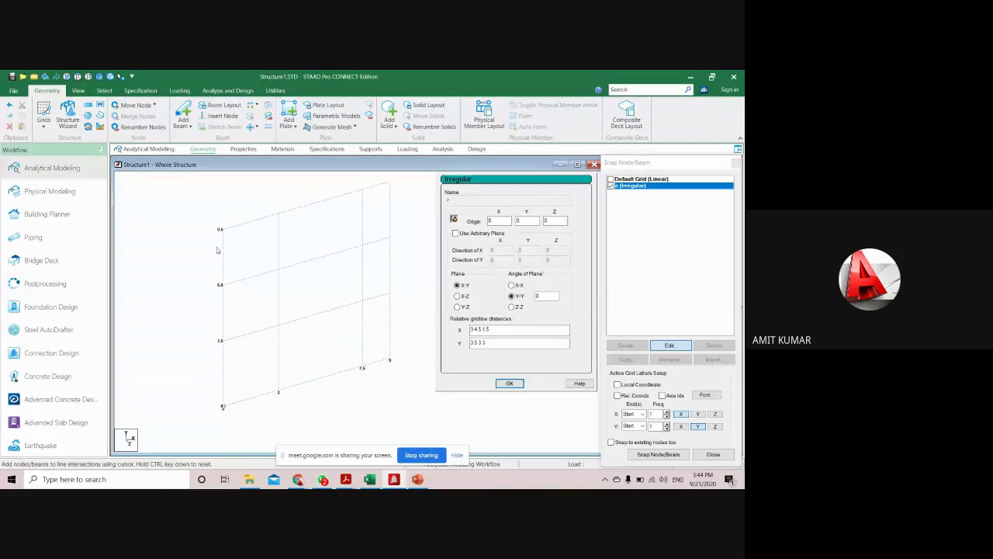
{"action": "left_click", "coordinate": [477, 343]}
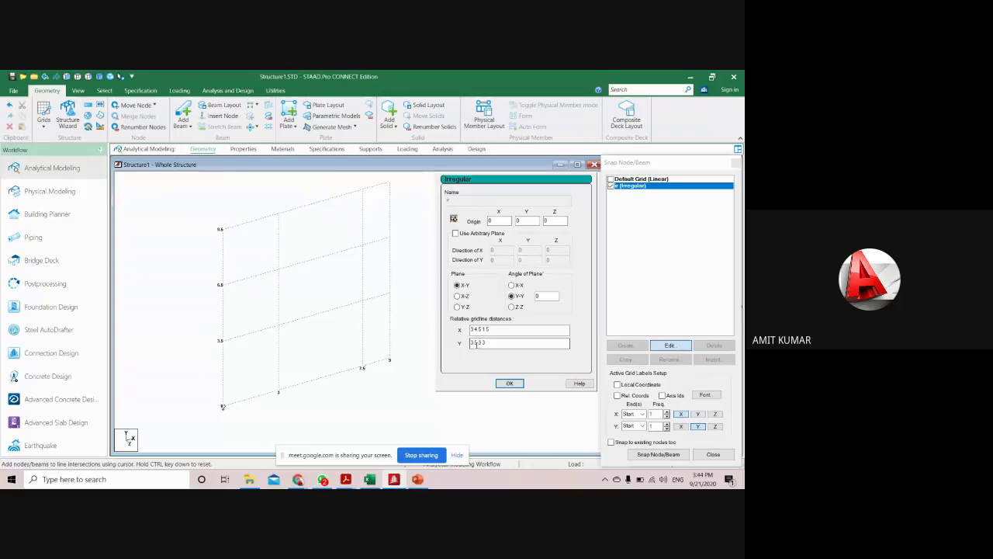
{"action": "left_click_drag", "start_coordinate": [477, 343], "coordinate": [464, 351]}
{"action": "key", "text": "BackSpace"}
{"action": "type", "text": "2.5"}
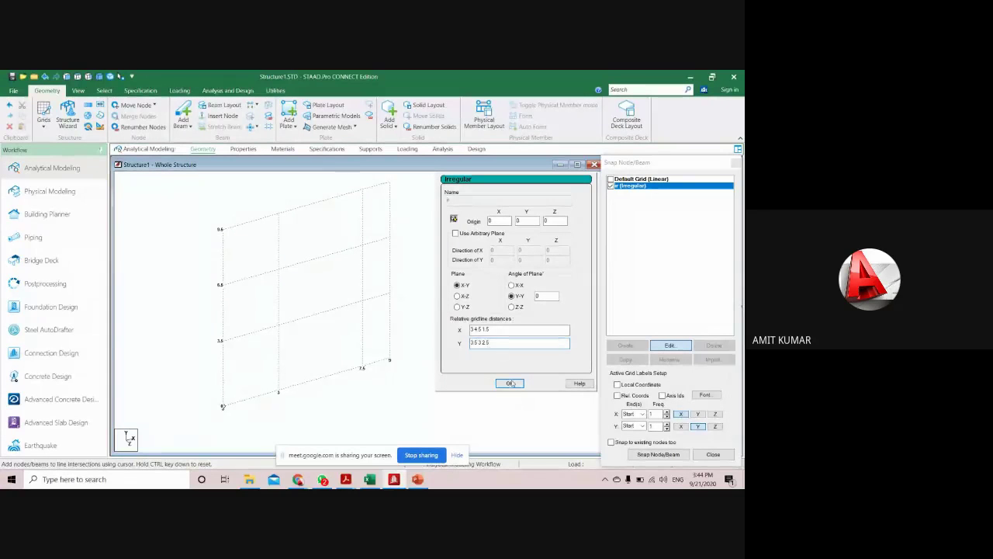
{"action": "left_click", "coordinate": [510, 384]}
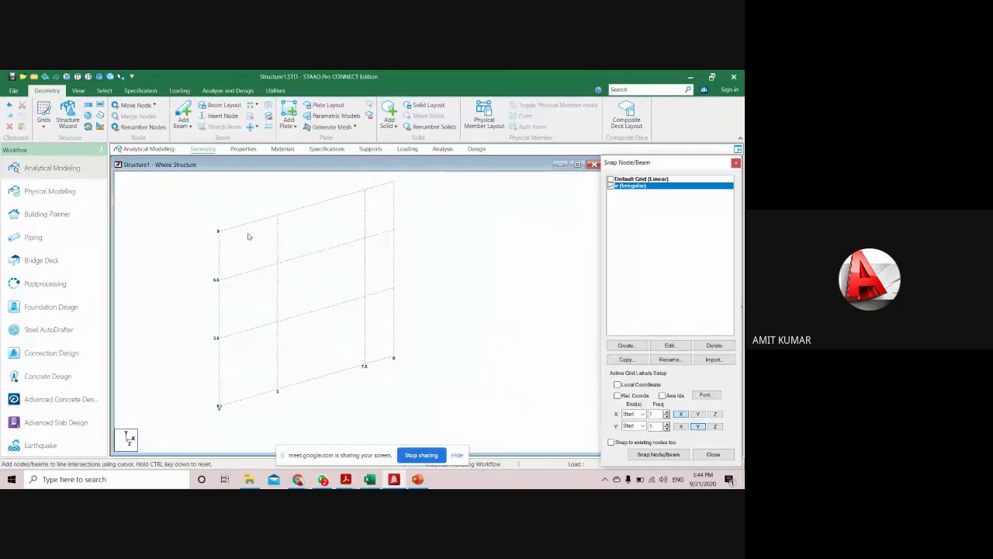
- Change the irregular grid's plane to X-Z and apply the grid settings
{"action": "left_click", "coordinate": [668, 345]}
{"action": "left_click_drag", "start_coordinate": [504, 343], "coordinate": [457, 346]}
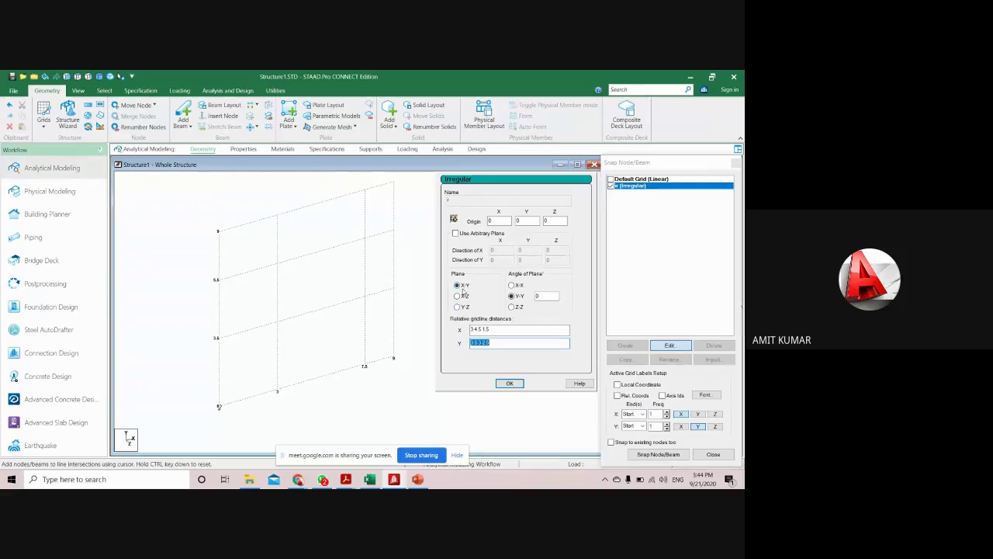
{"action": "left_click", "coordinate": [459, 296]}
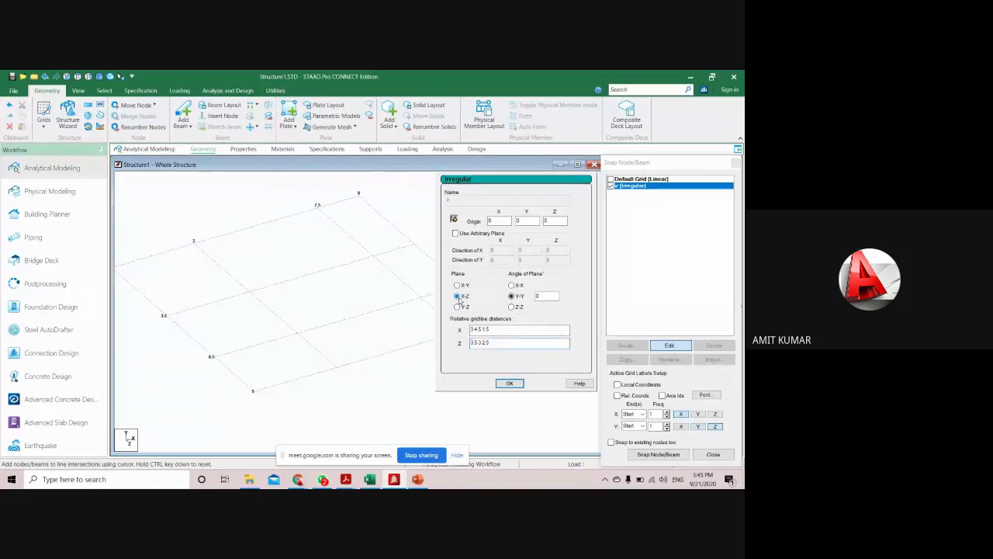
{"action": "left_click_drag", "start_coordinate": [494, 343], "coordinate": [436, 351]}
{"action": "left_click", "coordinate": [506, 382]}
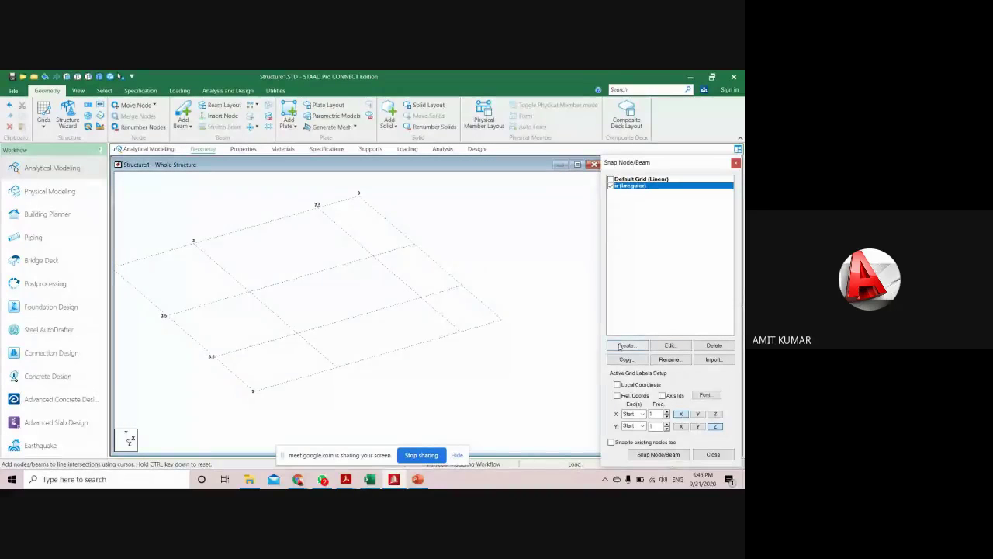
- Start a new snap grid of the Radial type and name it RADIAL
{"action": "left_click", "coordinate": [625, 345]}
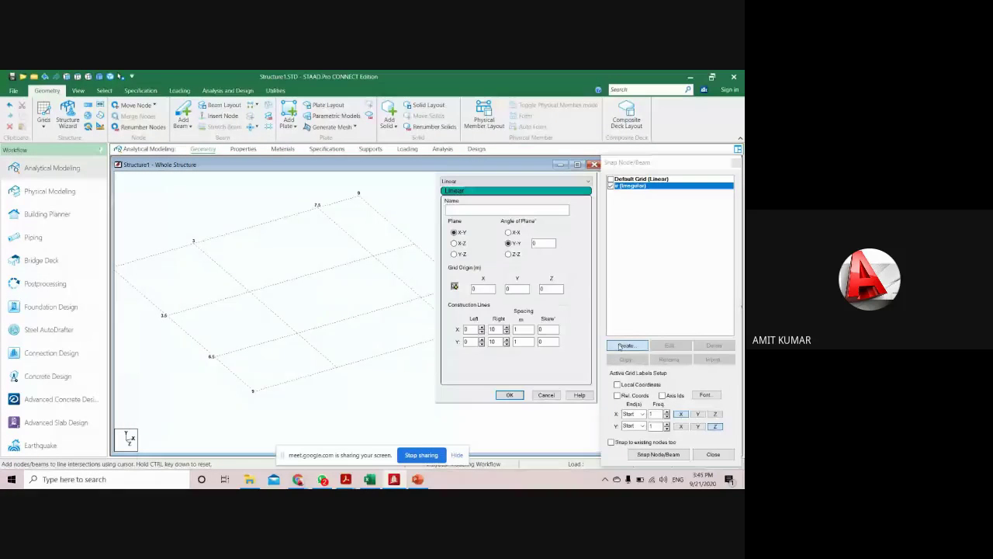
{"action": "left_click", "coordinate": [546, 395]}
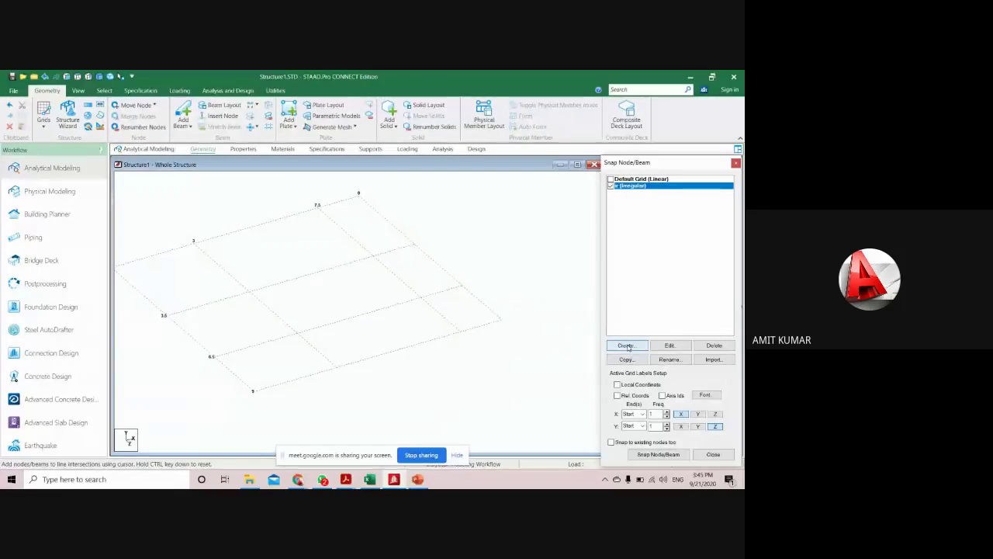
{"action": "left_click", "coordinate": [627, 347]}
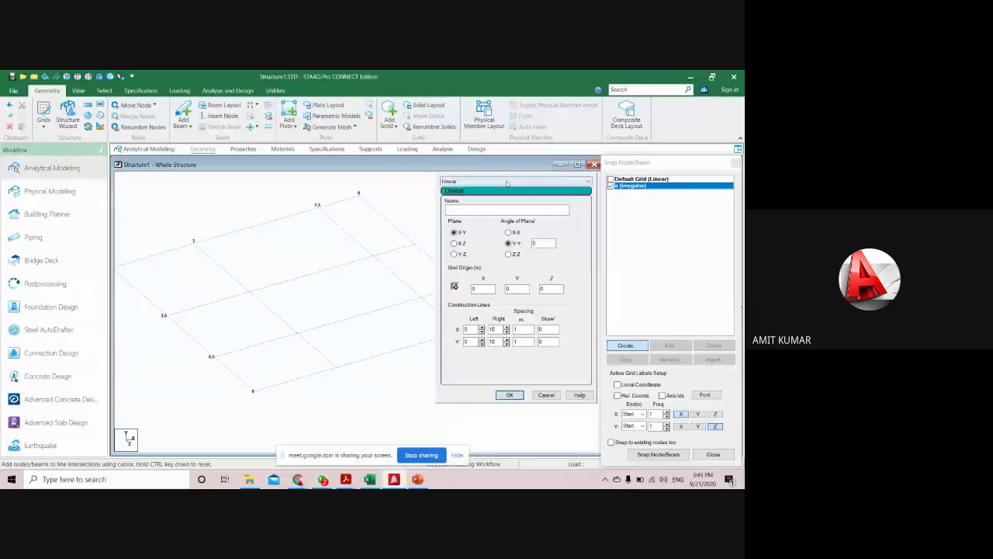
{"action": "left_click", "coordinate": [468, 185]}
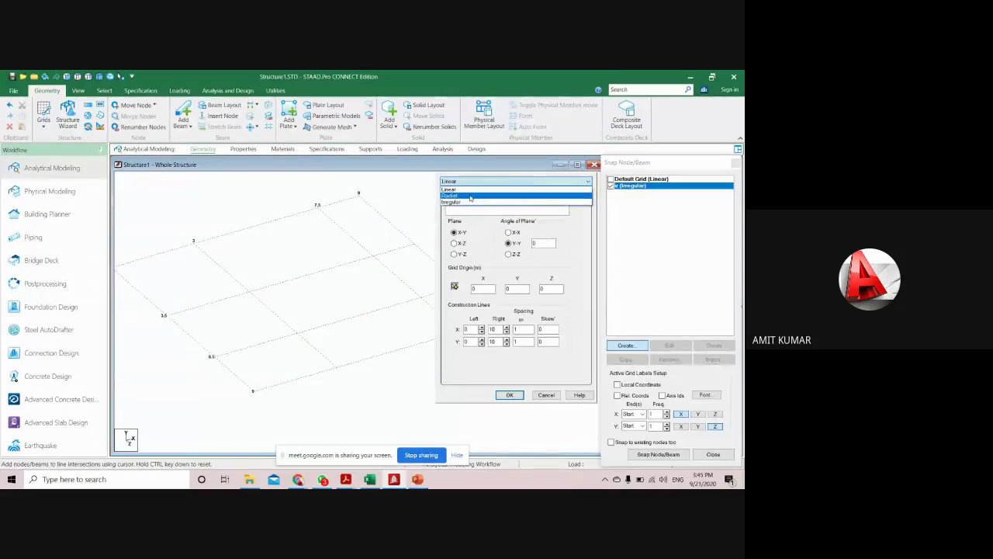
{"action": "left_click", "coordinate": [469, 196]}
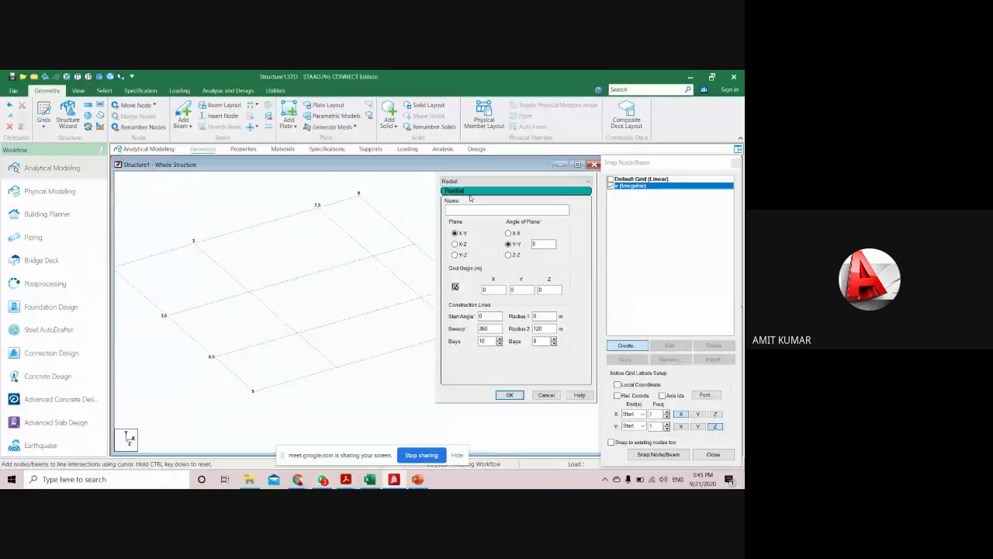
{"action": "left_click", "coordinate": [468, 211]}
{"action": "type", "text": "RADIAL"}
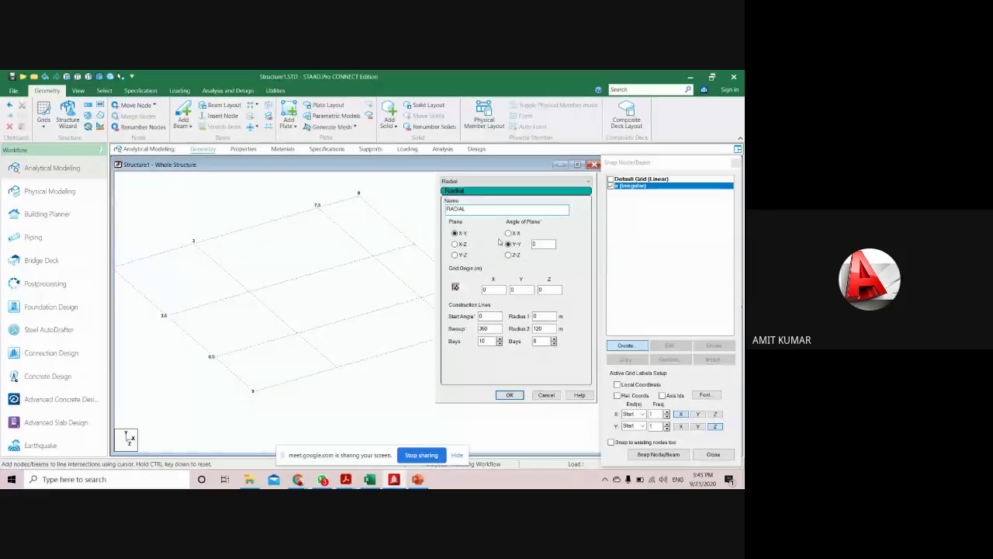
- Create the radial grid with a 360° sweep and make it the active grid
{"action": "double_click", "coordinate": [488, 328]}
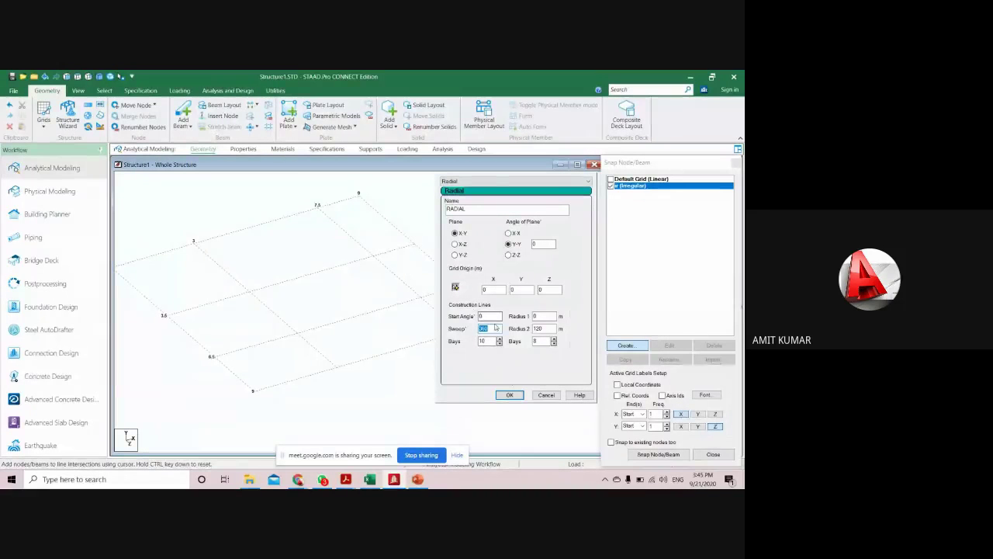
{"action": "left_click", "coordinate": [509, 394]}
{"action": "left_click", "coordinate": [611, 192]}
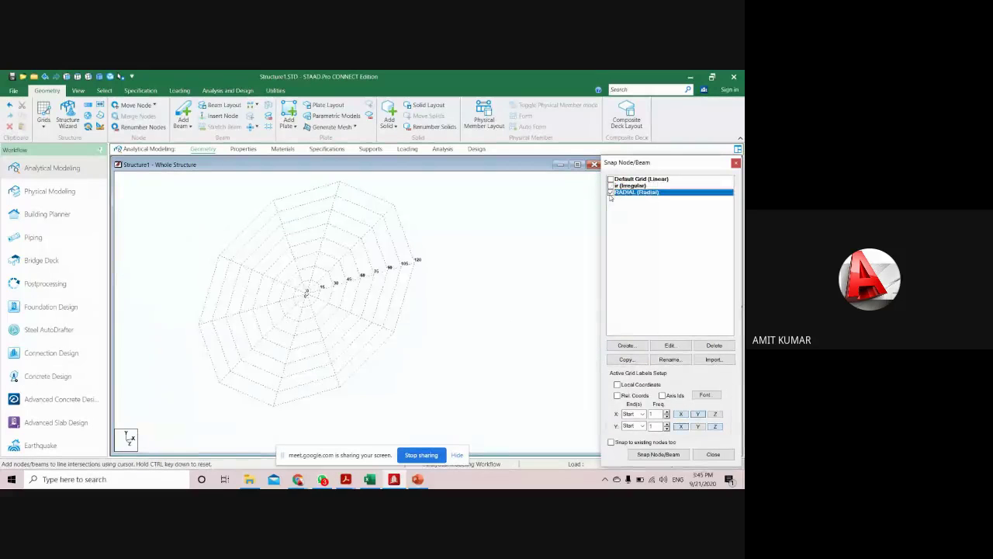
- Change the radial grid's plane to X-Z and switch the model to a plan view
{"action": "left_click", "coordinate": [669, 345]}
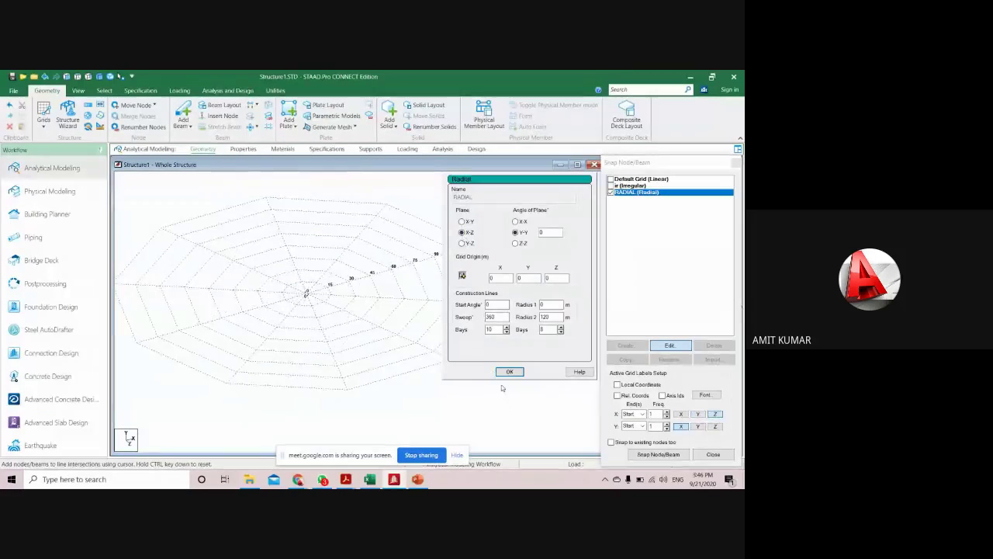
{"action": "middle_click_drag", "start_coordinate": [332, 318], "coordinate": [276, 305]}
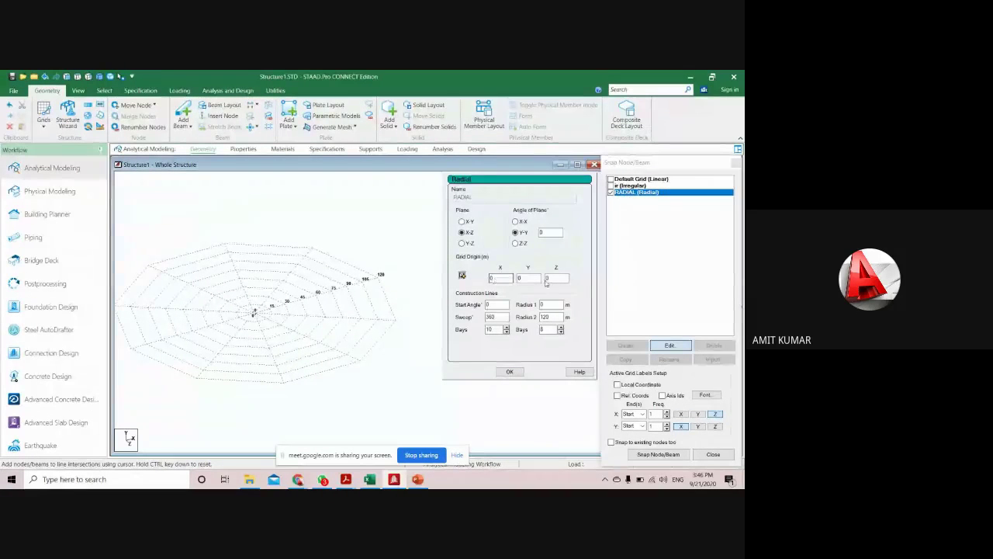
{"action": "double_click", "coordinate": [490, 316]}
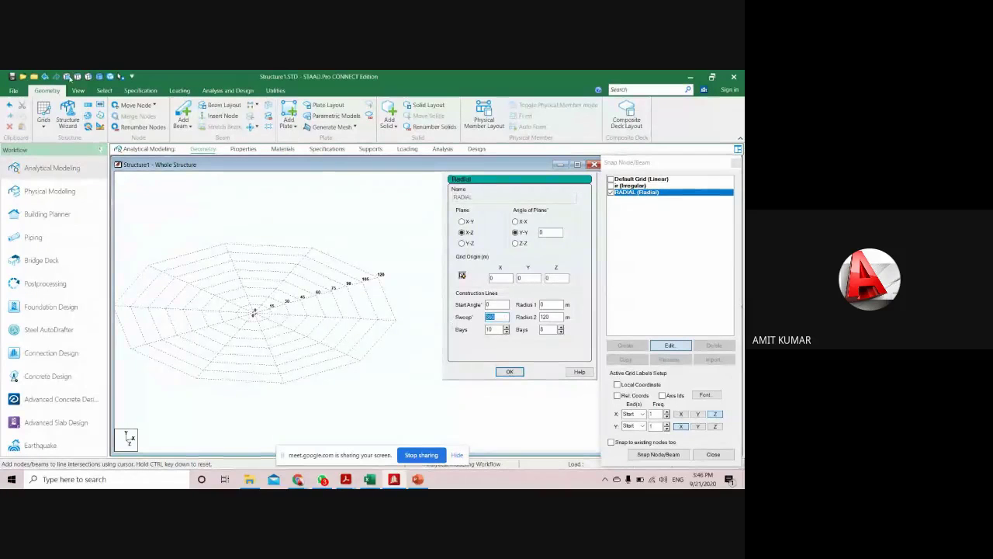
{"action": "left_click", "coordinate": [77, 76]}
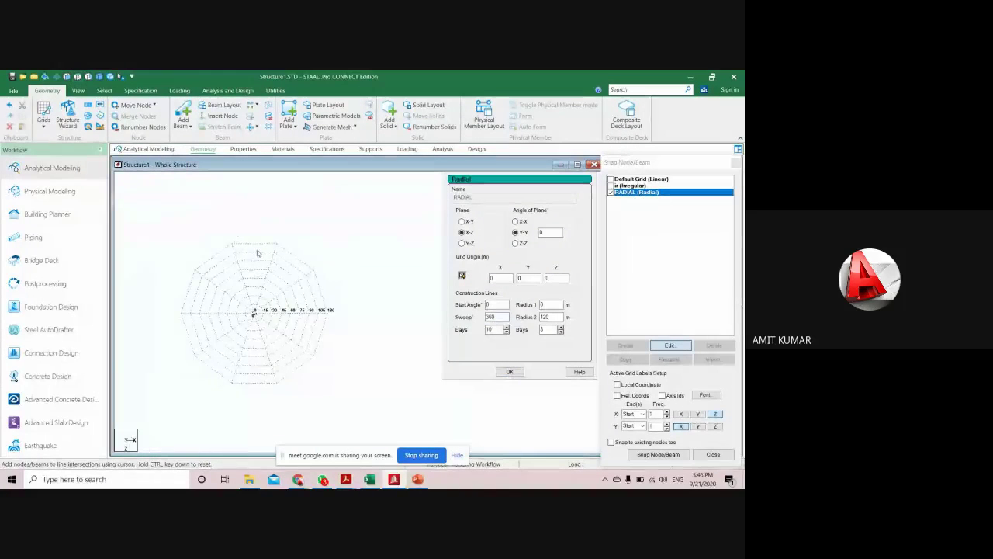
{"action": "scroll", "coordinate": [254, 312], "scroll_direction": "up", "scroll_amount": 2}
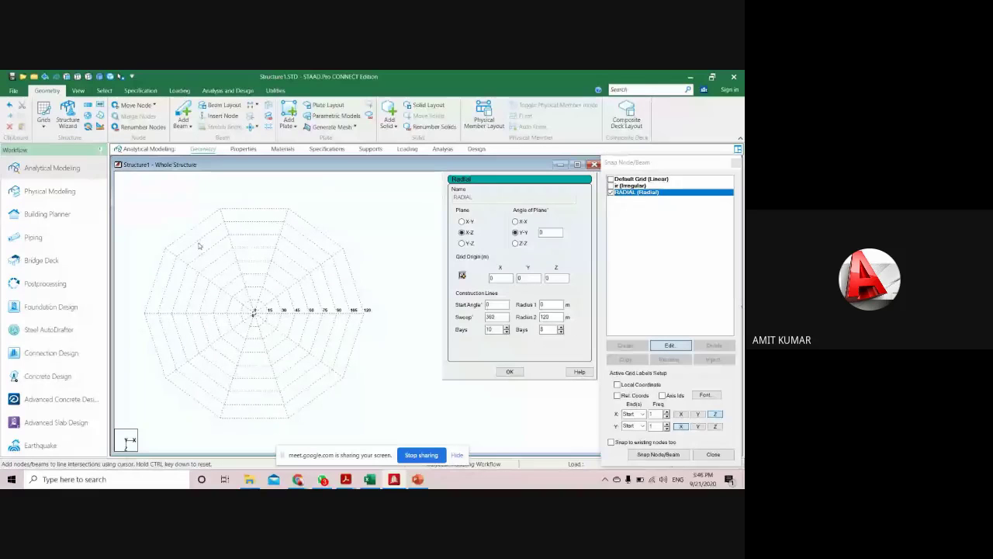
- Set the radial grid's sweep angle to 180°
{"action": "double_click", "coordinate": [490, 317]}
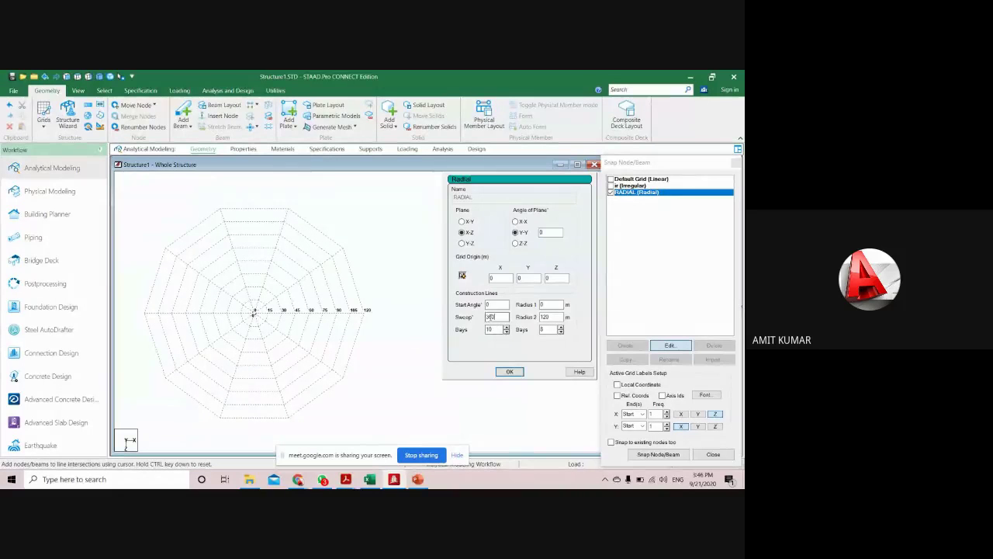
{"action": "type", "text": "180"}
{"action": "key", "text": "Tab"}
{"action": "scroll", "coordinate": [388, 312], "scroll_direction": "down", "scroll_amount": 5}
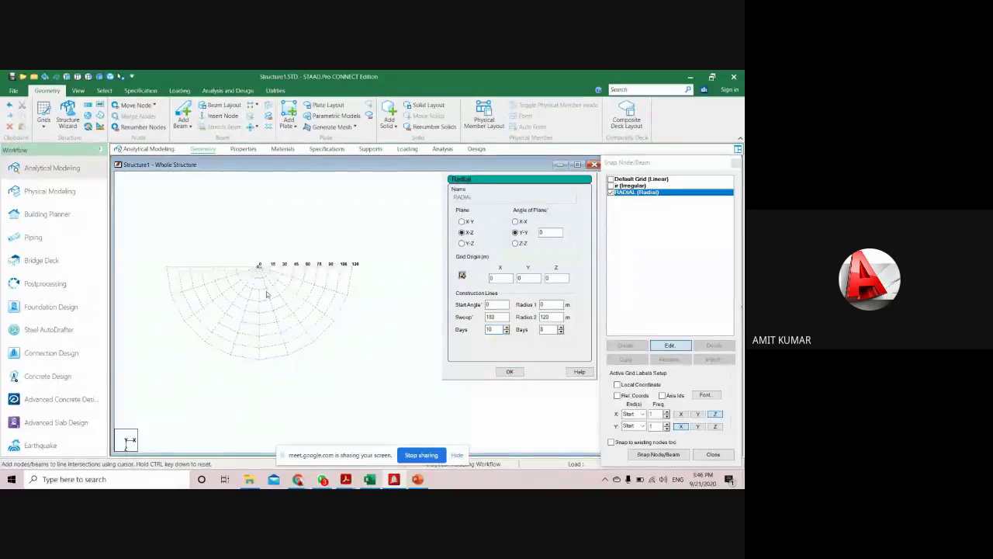
- Reverse the half-circle grid by setting its sweep angle to -180° and apply the grid settings
{"action": "left_click_drag", "start_coordinate": [500, 317], "coordinate": [455, 322]}
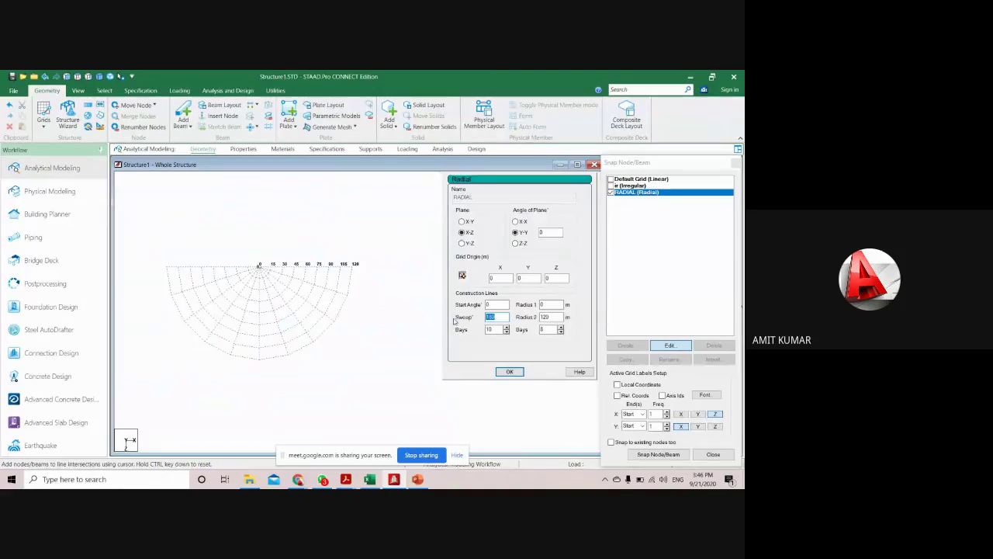
{"action": "type", "text": "180"}
{"action": "left_click", "coordinate": [506, 372]}
{"action": "scroll", "coordinate": [324, 371], "scroll_direction": "up", "scroll_amount": 3}
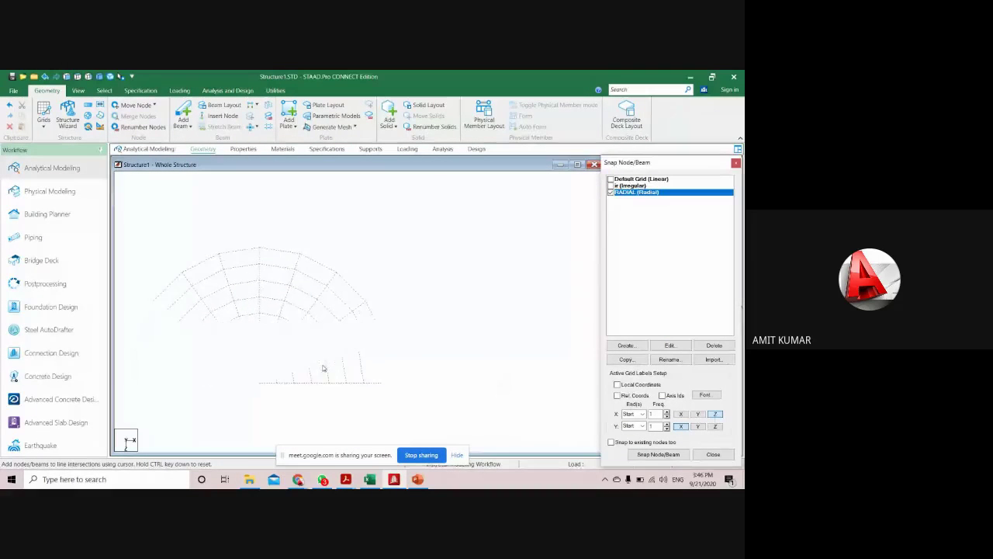
- Reopen the radial grid for editing and set its sweep angle to 360°
{"action": "left_click", "coordinate": [670, 346]}
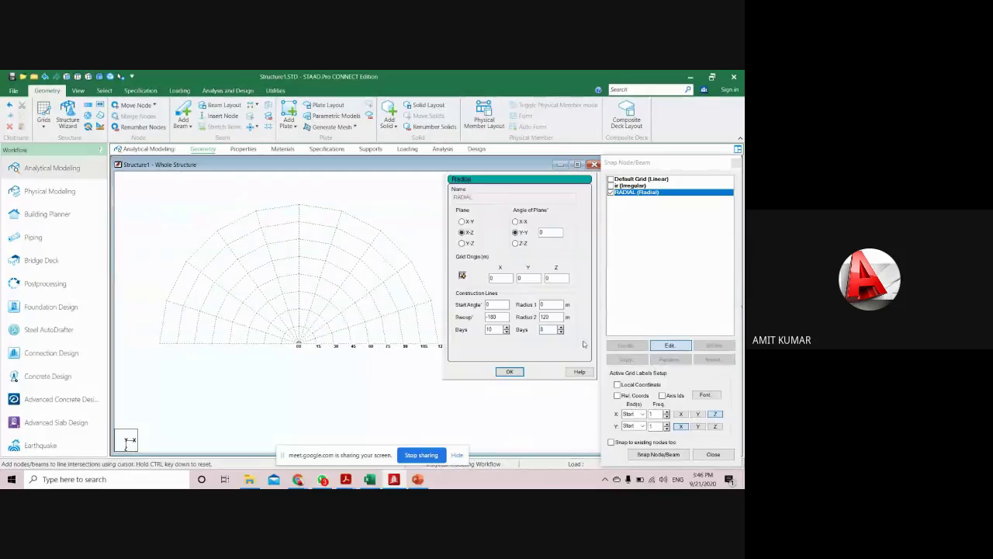
{"action": "left_click_drag", "start_coordinate": [501, 317], "coordinate": [466, 325]}
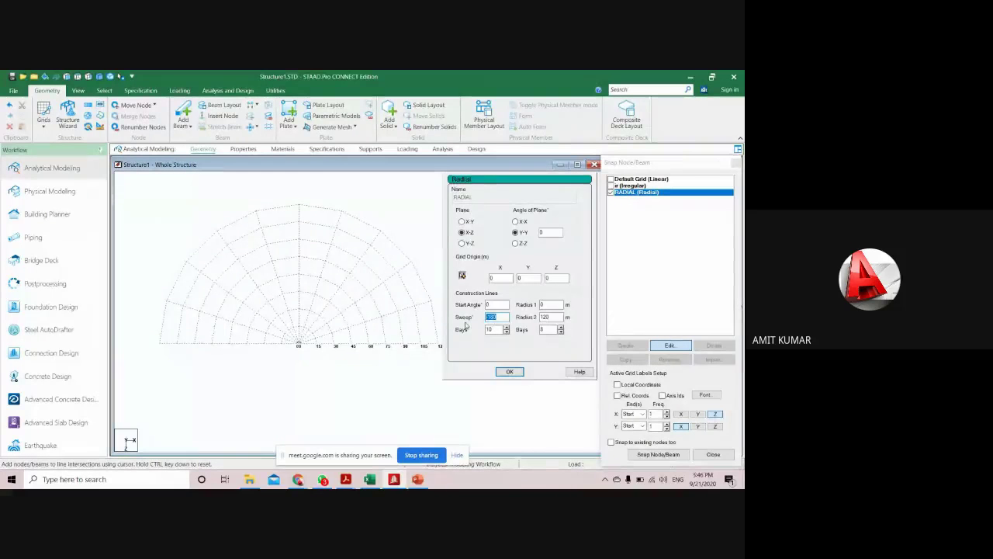
{"action": "type", "text": "360"}
{"action": "left_click", "coordinate": [497, 330]}
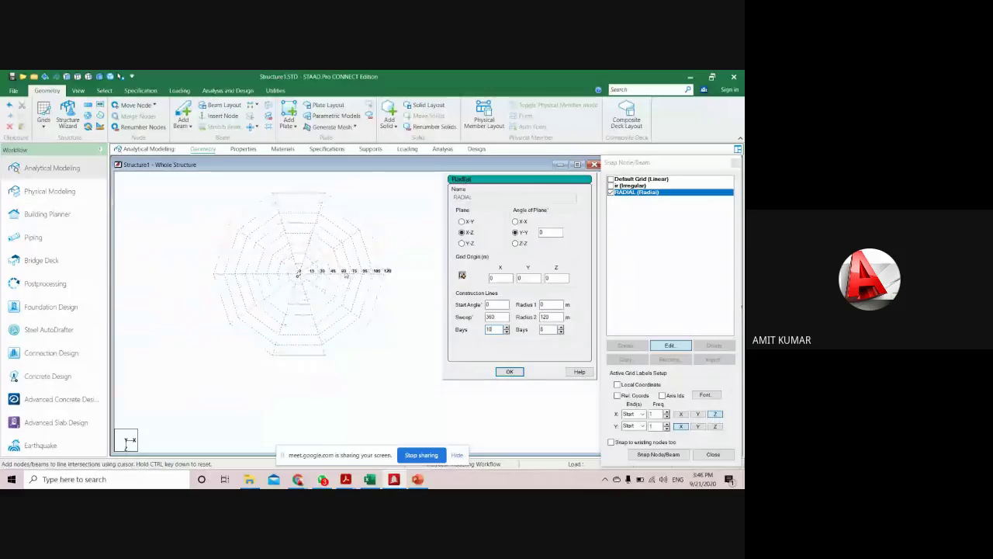
{"action": "scroll", "coordinate": [371, 272], "scroll_direction": "up", "scroll_amount": 2}
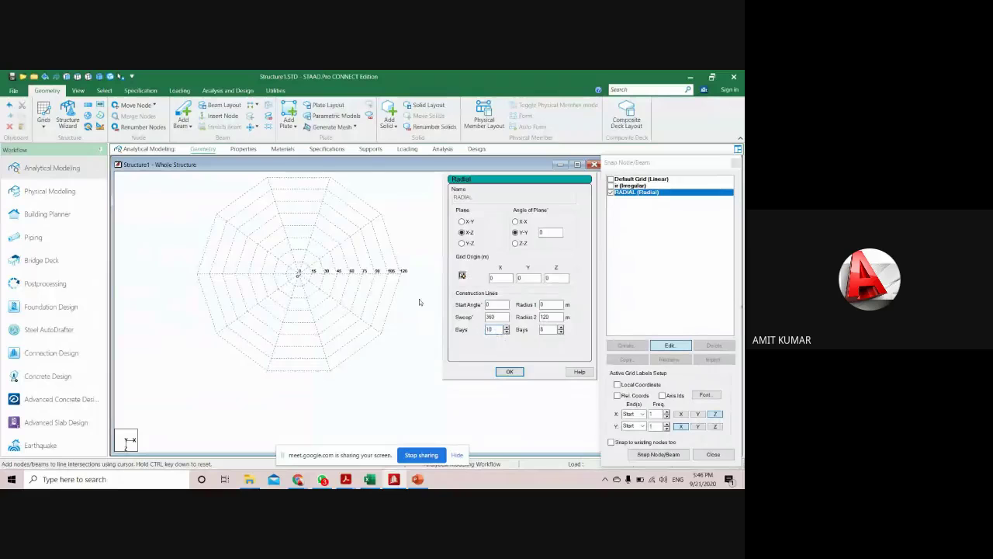
{"action": "scroll", "coordinate": [371, 295], "scroll_direction": "up", "scroll_amount": 2}
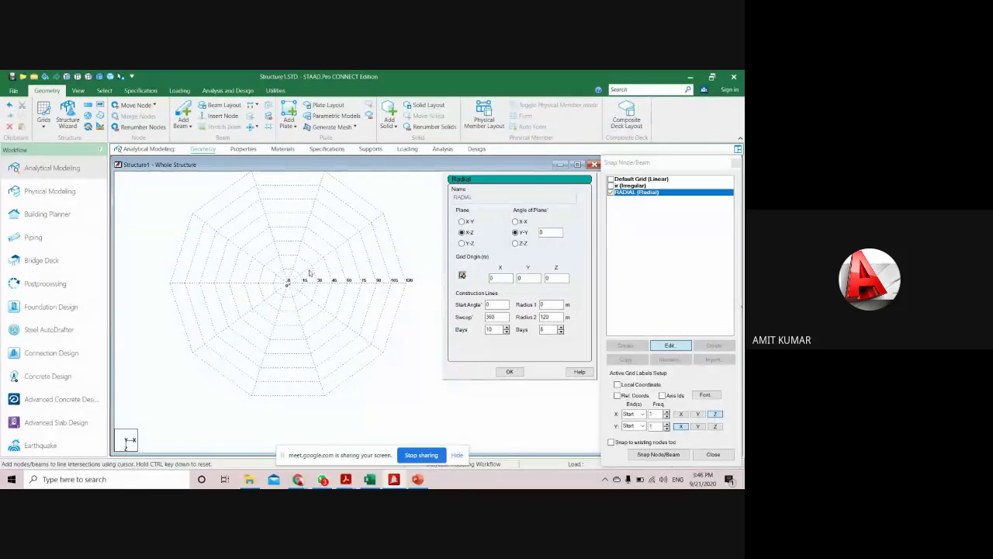
- Set the number of angular bays along the radial grid's sweep to 4
{"action": "double_click", "coordinate": [497, 317]}
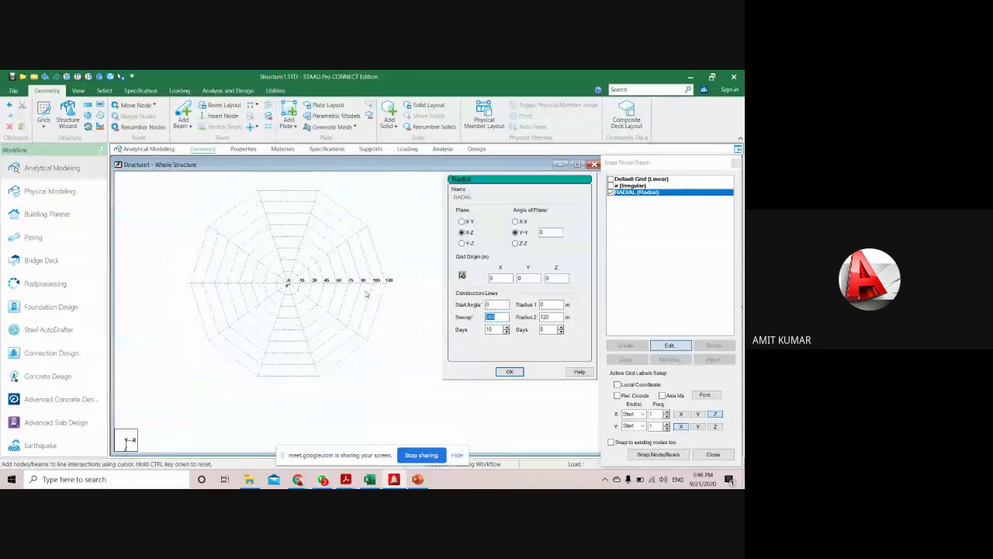
{"action": "left_click", "coordinate": [495, 330]}
{"action": "scroll", "coordinate": [310, 283], "scroll_direction": "up", "scroll_amount": 1}
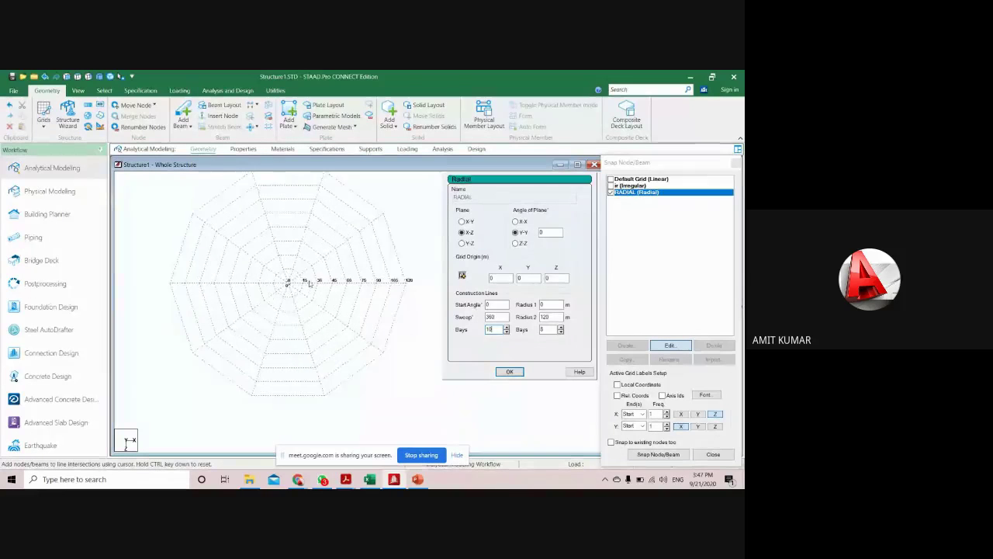
{"action": "scroll", "coordinate": [309, 283], "scroll_direction": "up", "scroll_amount": 1}
{"action": "scroll", "coordinate": [306, 283], "scroll_direction": "down", "scroll_amount": 1}
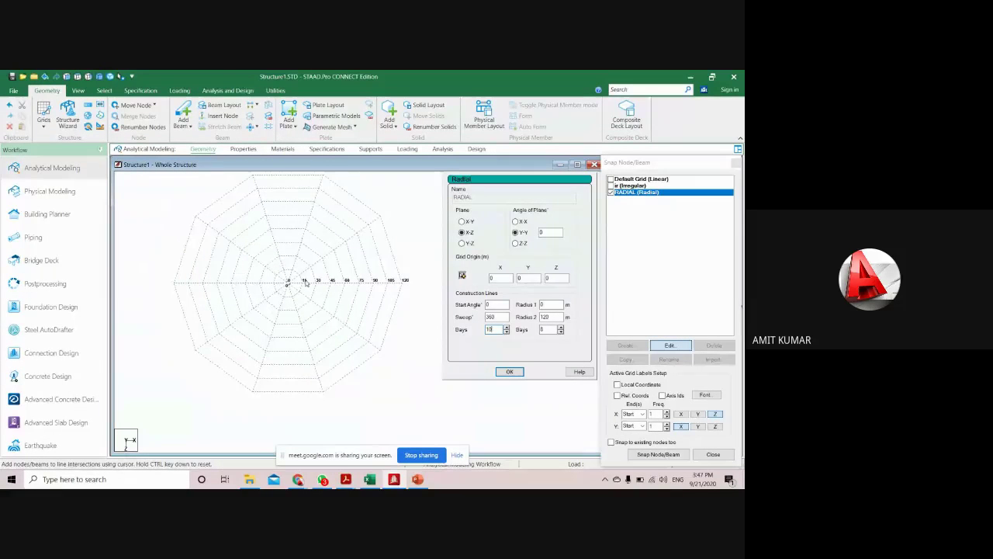
{"action": "scroll", "coordinate": [306, 283], "scroll_direction": "down", "scroll_amount": 1}
{"action": "left_click_drag", "start_coordinate": [495, 329], "coordinate": [368, 339]}
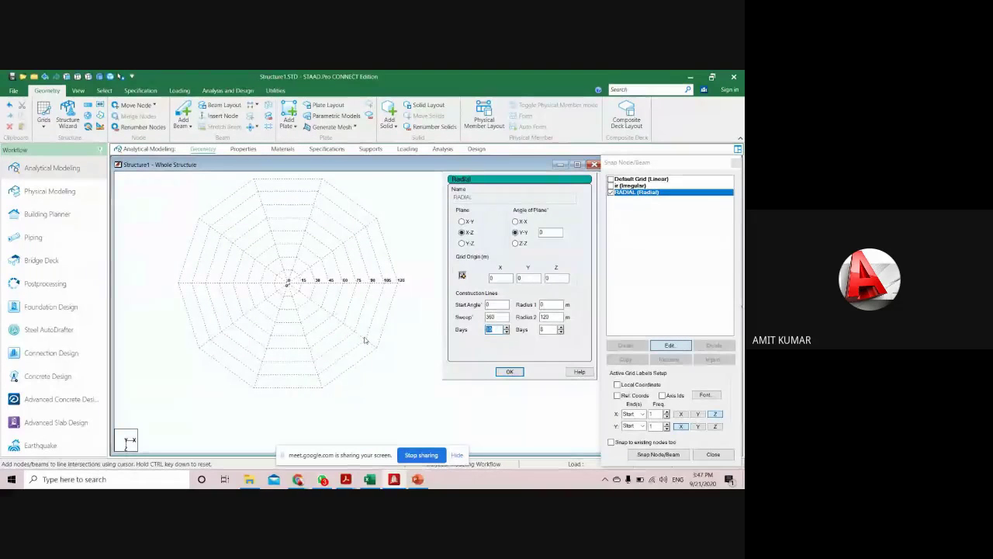
{"action": "type", "text": "4"}
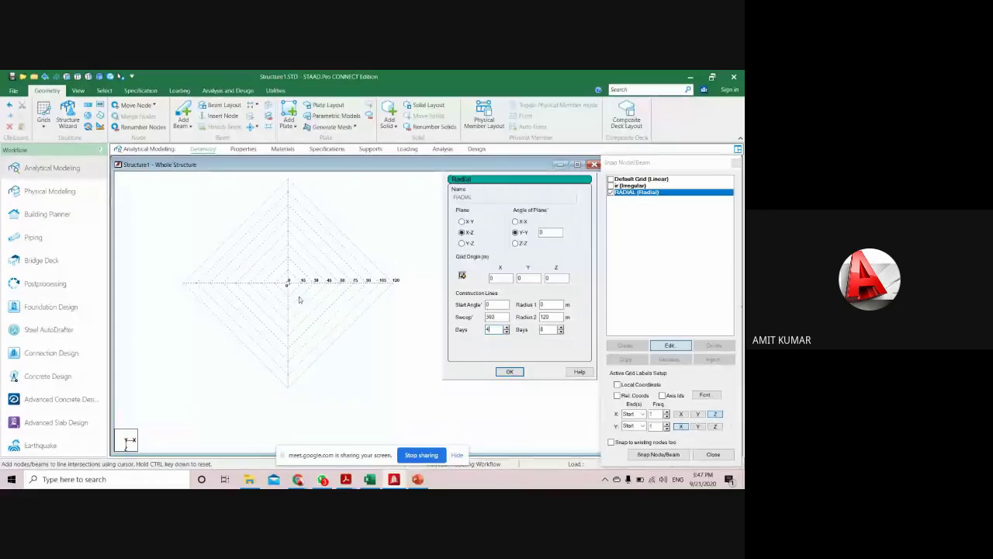
{"action": "scroll", "coordinate": [298, 297], "scroll_direction": "up", "scroll_amount": 1}
{"action": "middle_click_drag", "start_coordinate": [297, 295], "coordinate": [248, 370]}
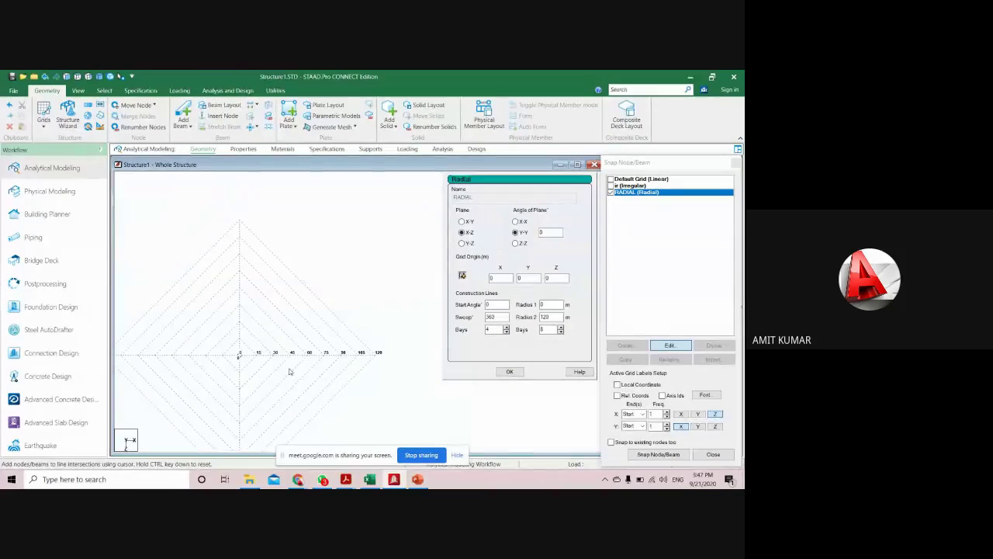
{"action": "scroll", "coordinate": [289, 371], "scroll_direction": "down", "scroll_amount": 1}
{"action": "middle_click_drag", "start_coordinate": [287, 369], "coordinate": [290, 342]}
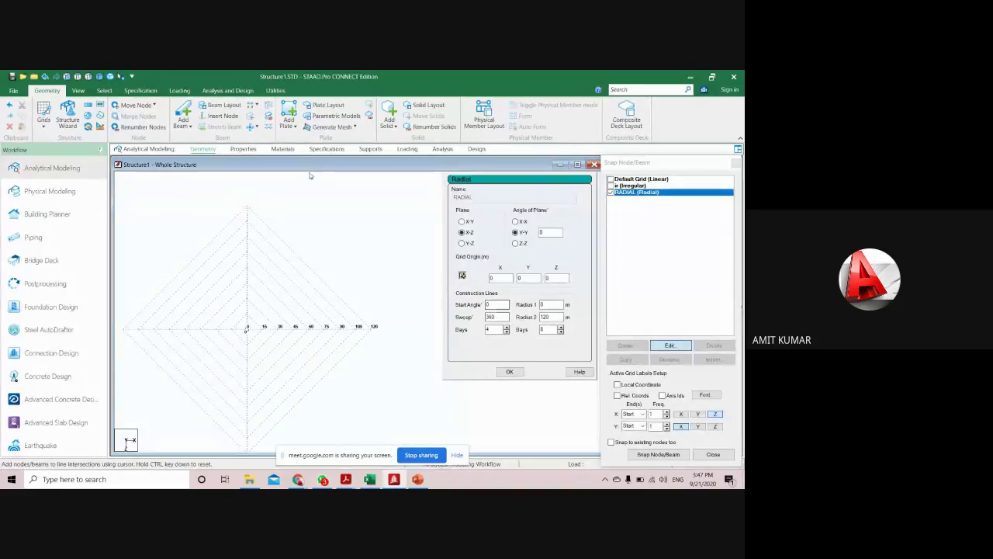
- Reduce the radial grid's angular bays to 3
{"action": "left_click", "coordinate": [492, 317]}
{"action": "double_click", "coordinate": [494, 316]}
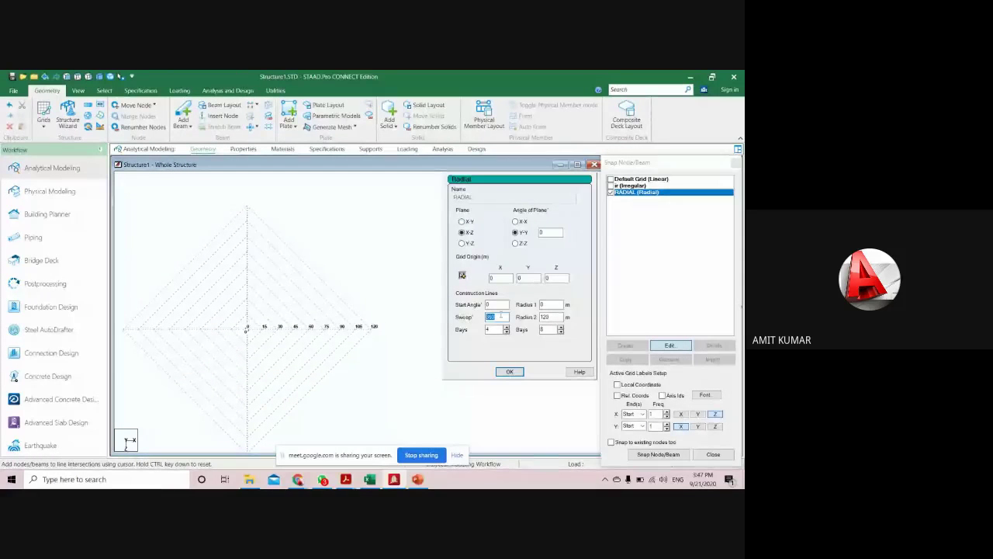
{"action": "double_click", "coordinate": [491, 330]}
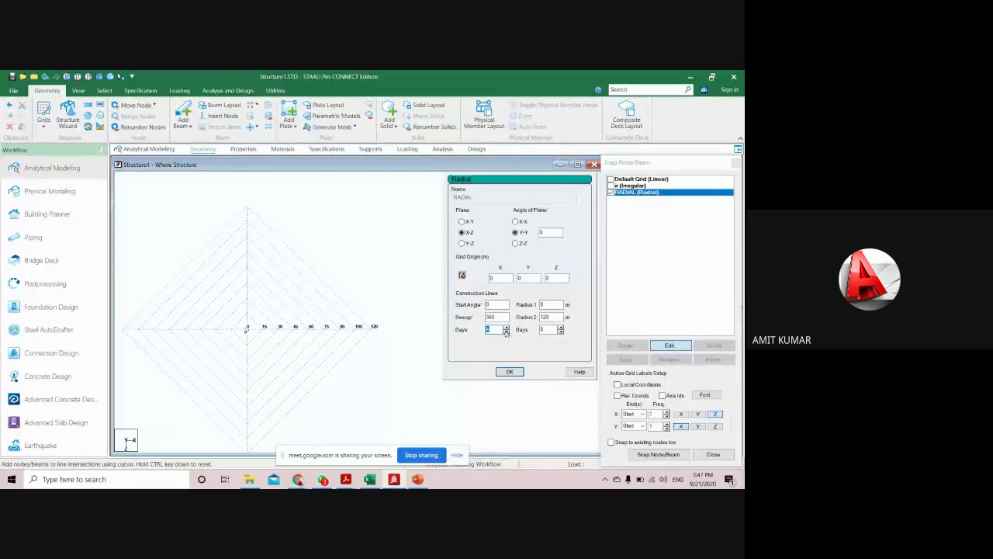
{"action": "left_click", "coordinate": [506, 332]}
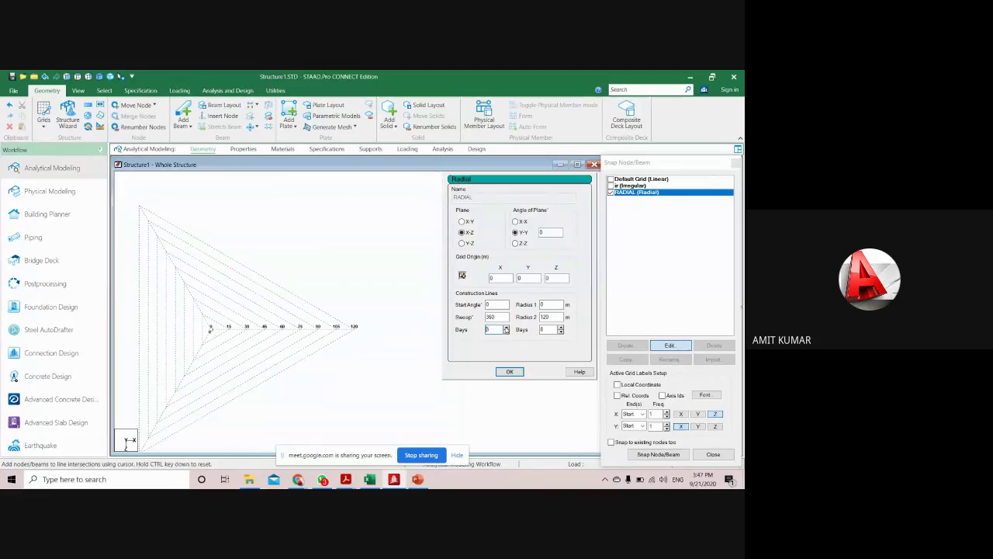
- Step the radial grid's angular bays up to 8, and bring them back down to 6
{"action": "left_click", "coordinate": [506, 327]}
{"action": "left_click", "coordinate": [506, 327]}
{"action": "left_click", "coordinate": [506, 327]}
{"action": "left_click", "coordinate": [506, 327]}
{"action": "left_click", "coordinate": [506, 326]}
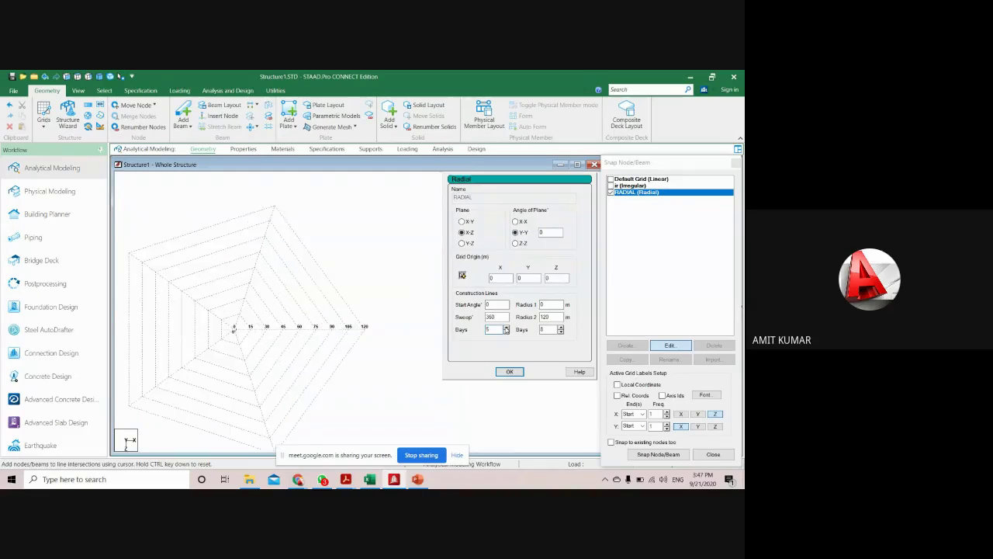
{"action": "left_click", "coordinate": [506, 327]}
{"action": "left_click", "coordinate": [506, 327]}
{"action": "left_click", "coordinate": [506, 326]}
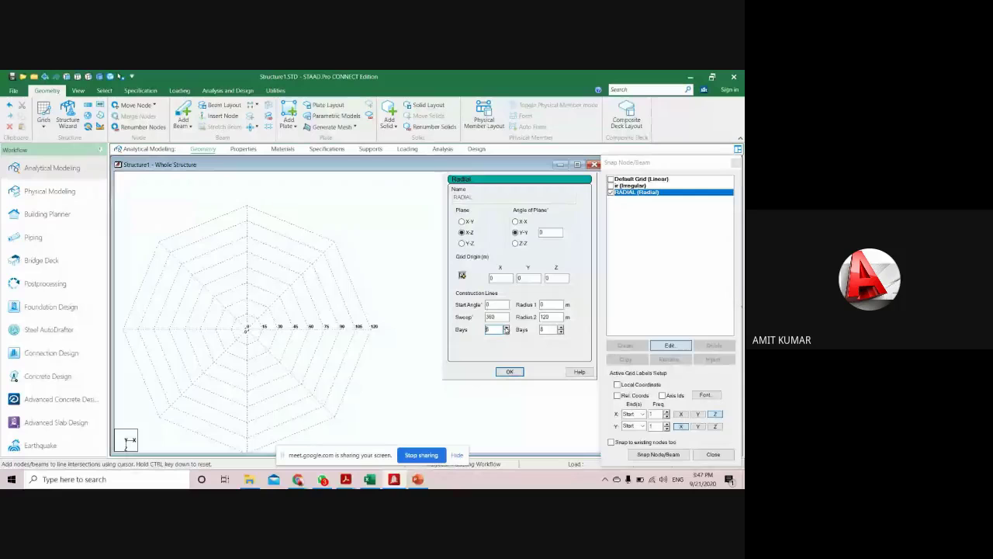
{"action": "left_click", "coordinate": [506, 332]}
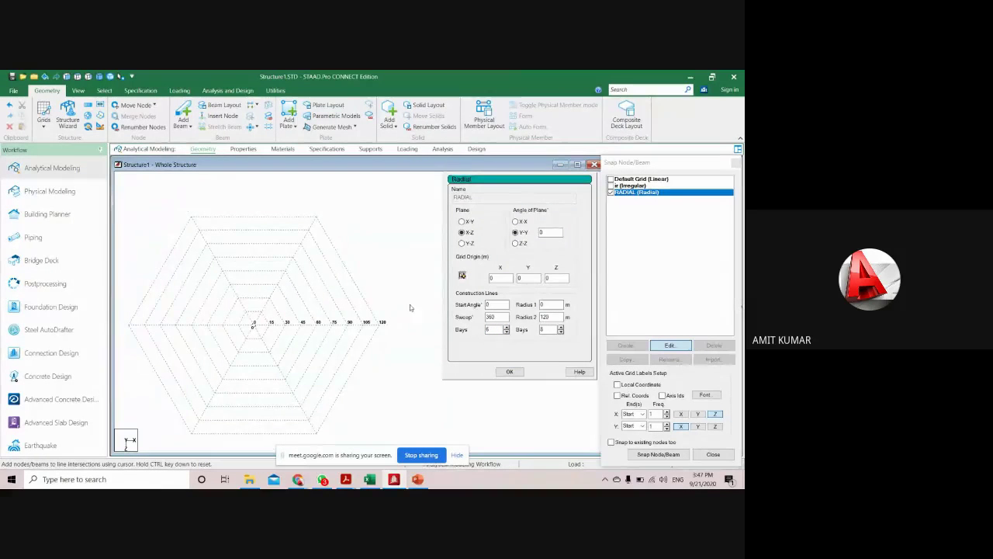
{"action": "double_click", "coordinate": [557, 317]}
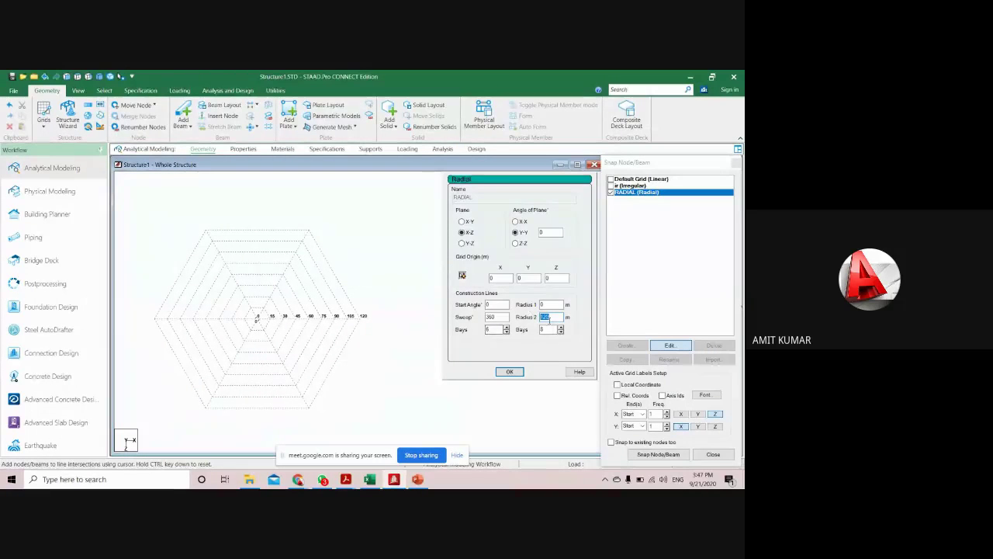
{"action": "left_click", "coordinate": [548, 304]}
{"action": "key", "text": "Tab"}
{"action": "left_click", "coordinate": [555, 318]}
{"action": "scroll", "coordinate": [294, 322], "scroll_direction": "up", "scroll_amount": 2}
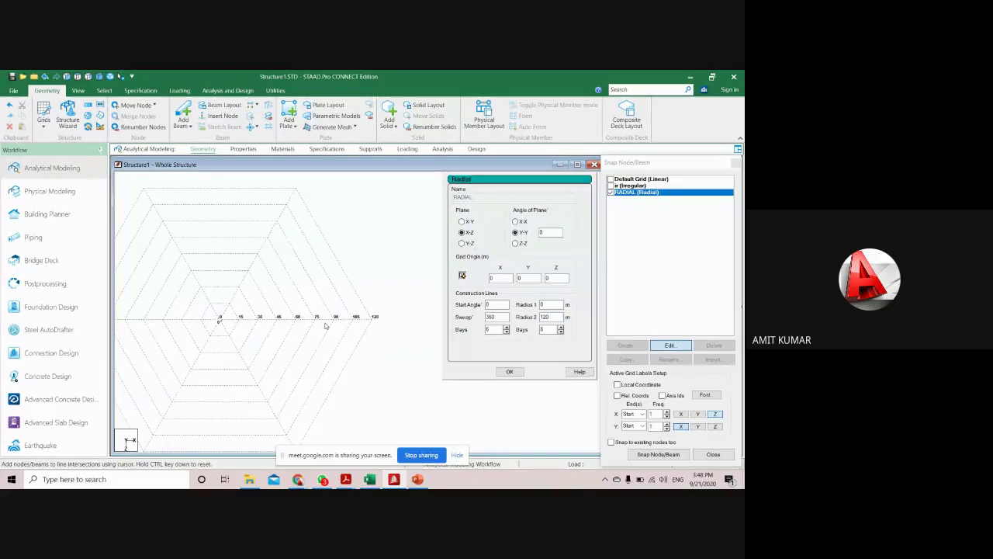
- Set the number of bays between Radius 1 and Radius 2 of the radial grid to 10
{"action": "double_click", "coordinate": [550, 329]}
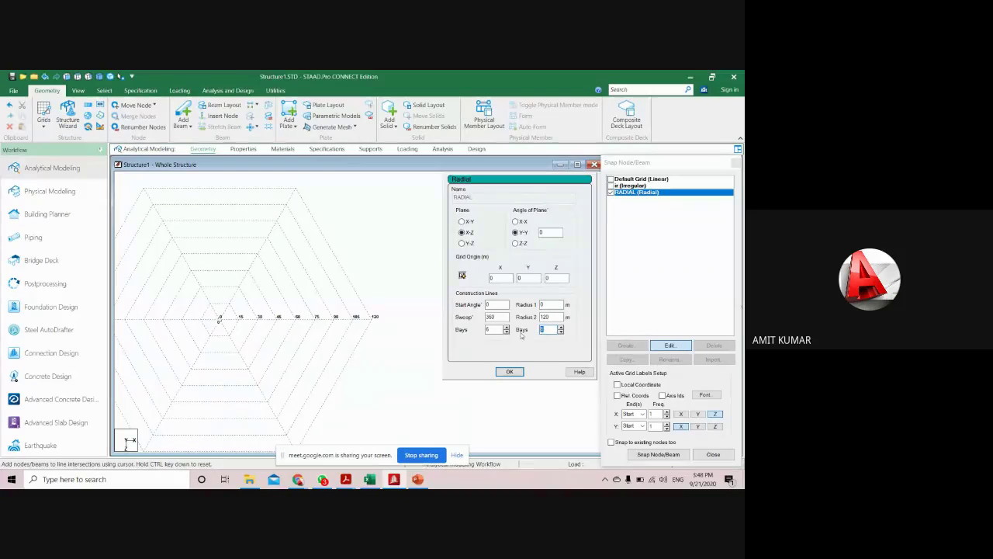
{"action": "scroll", "coordinate": [228, 329], "scroll_direction": "down", "scroll_amount": 1}
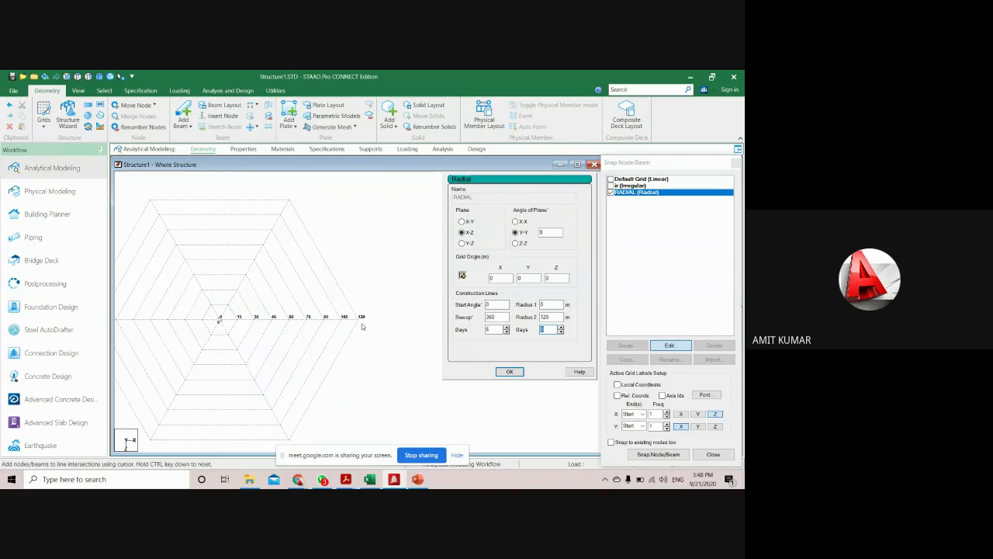
{"action": "key", "text": "Tab"}
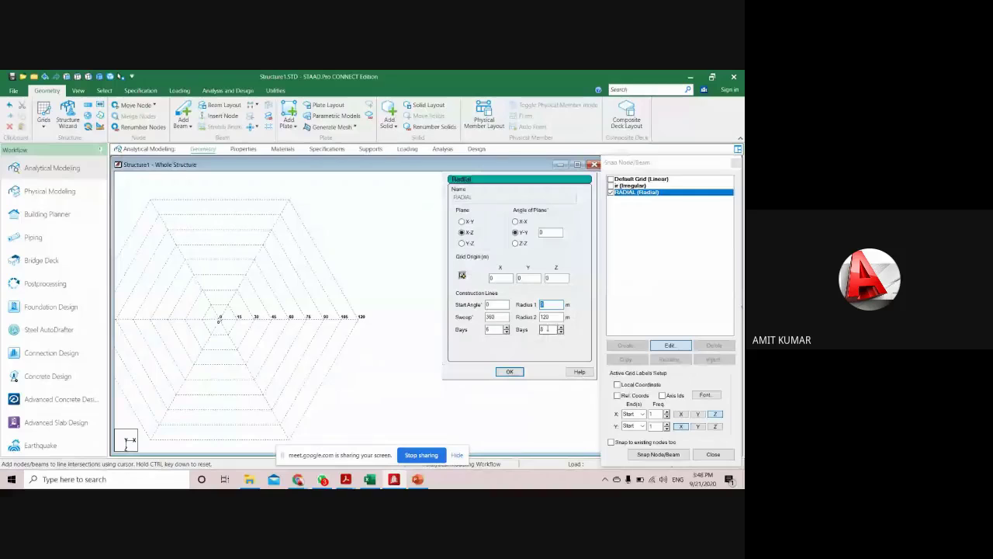
{"action": "key", "text": "Tab"}
{"action": "key", "text": "Tab"}
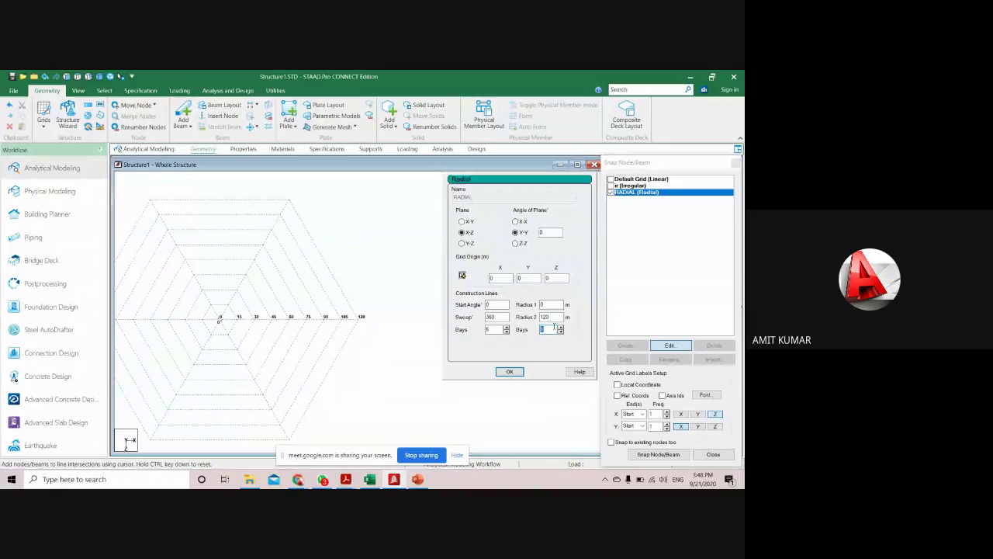
{"action": "type", "text": "10"}
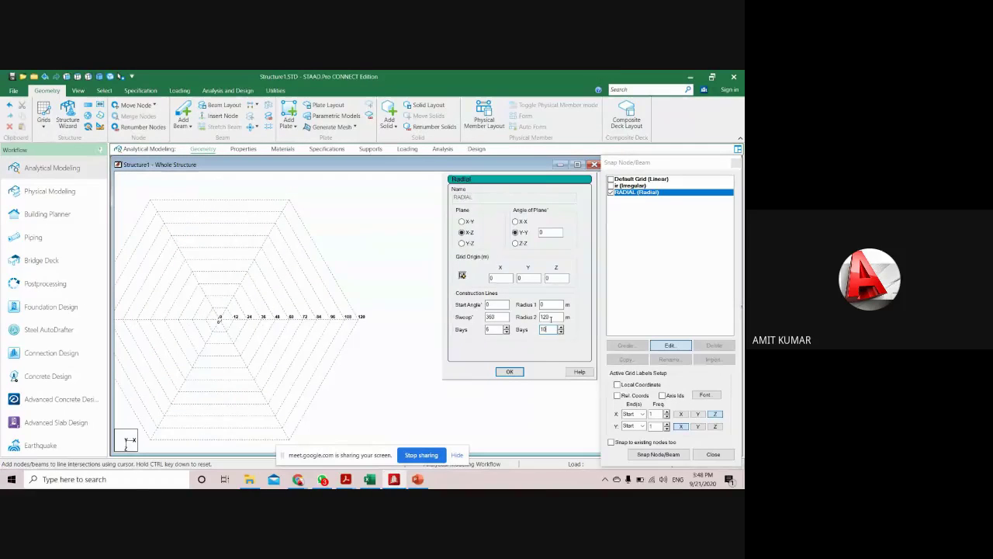
{"action": "scroll", "coordinate": [229, 326], "scroll_direction": "up", "scroll_amount": 1}
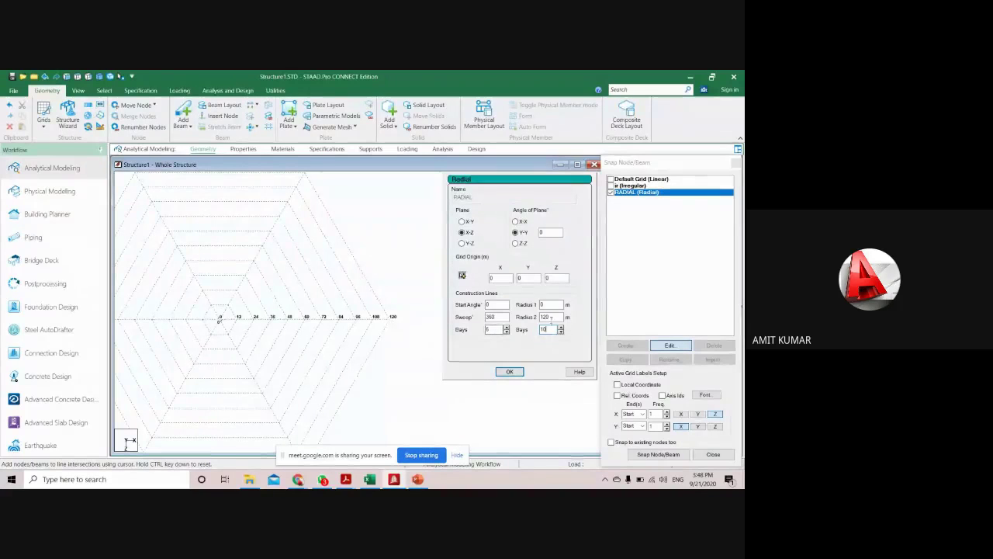
- Set the number of angular bays along the radial grid's 360° sweep to 8
{"action": "left_click_drag", "start_coordinate": [552, 317], "coordinate": [496, 319]}
{"action": "scroll", "coordinate": [372, 326], "scroll_direction": "down", "scroll_amount": 3}
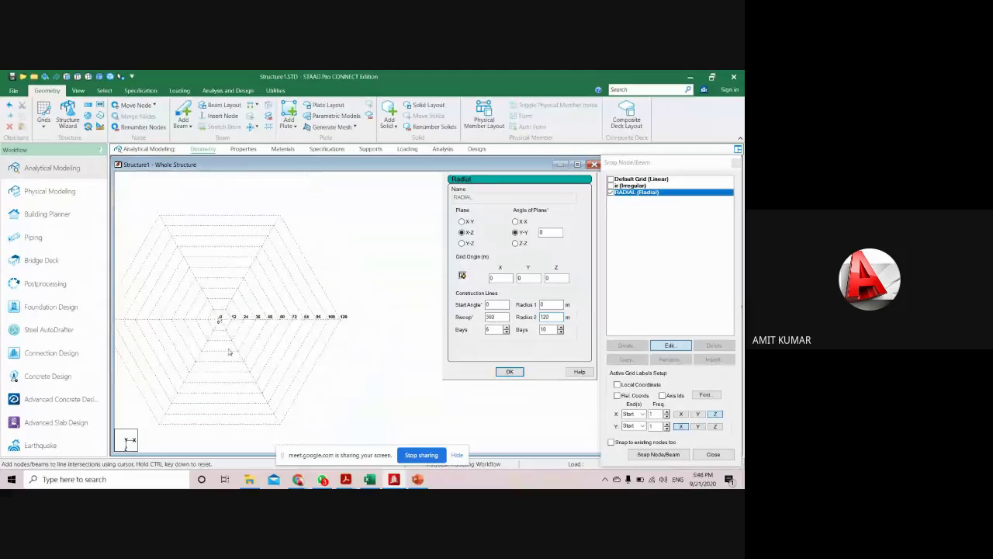
{"action": "middle_click_drag", "start_coordinate": [229, 351], "coordinate": [276, 335]}
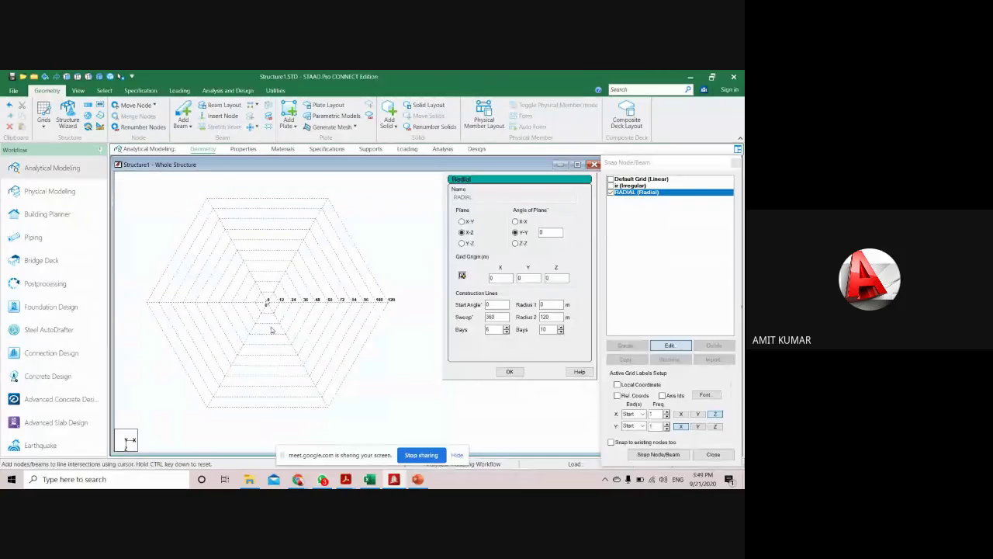
{"action": "double_click", "coordinate": [489, 329]}
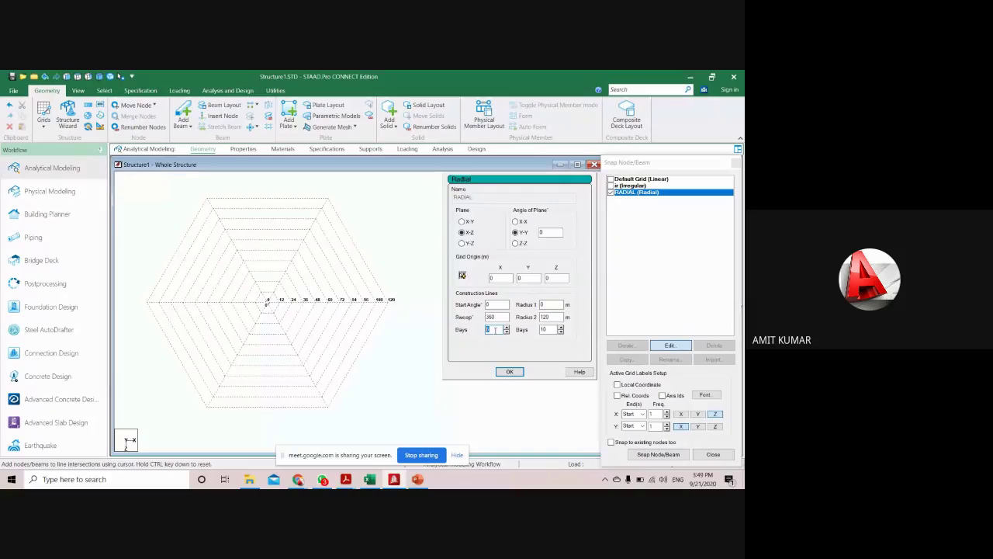
{"action": "type", "text": "8"}
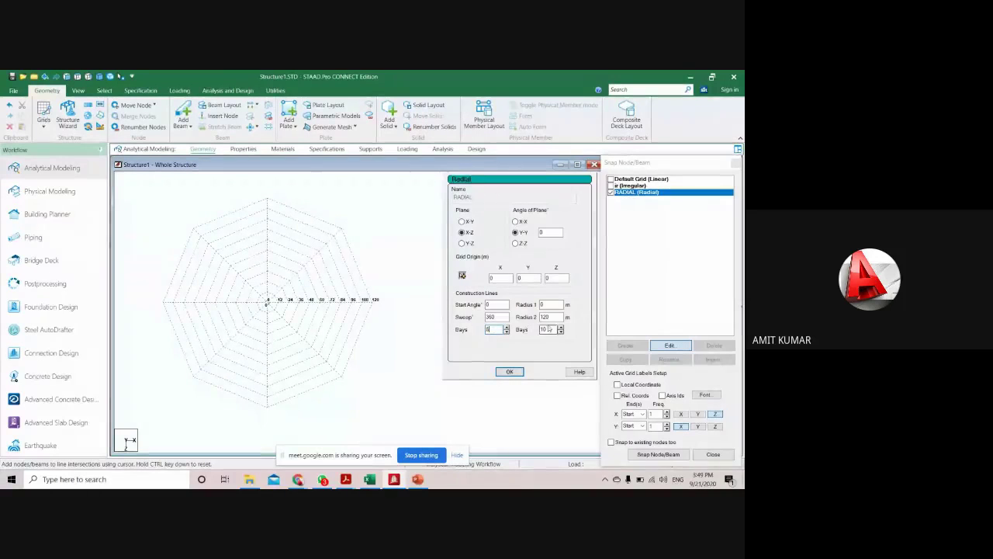
- Set the radial grid's outer radius, Radius 2, to 20 m
{"action": "double_click", "coordinate": [546, 316]}
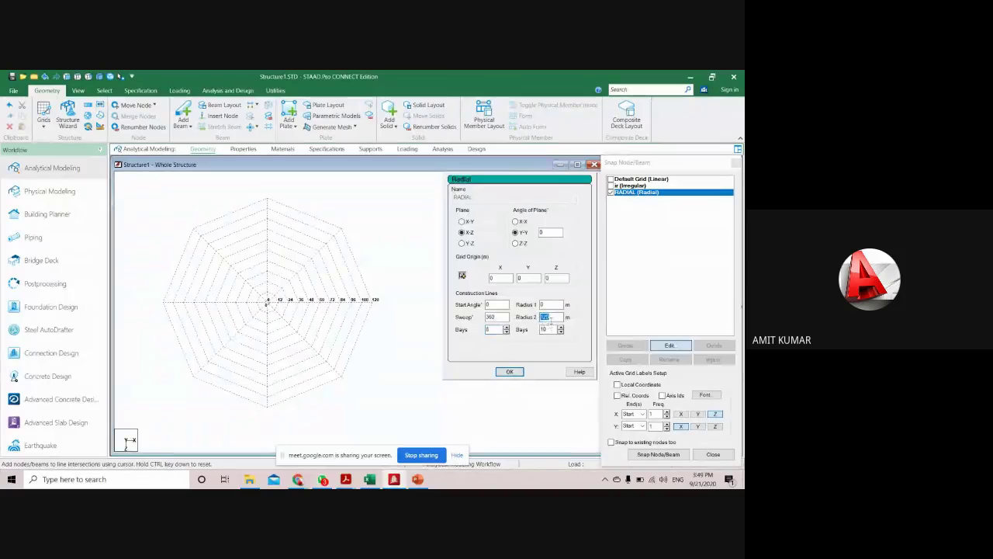
{"action": "scroll", "coordinate": [359, 328], "scroll_direction": "up", "scroll_amount": 3}
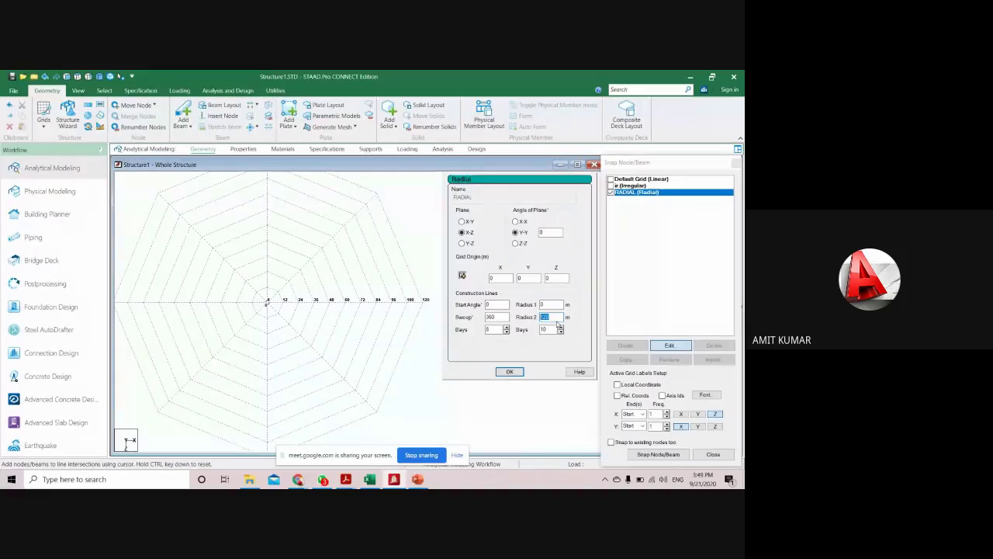
{"action": "type", "text": "1"}
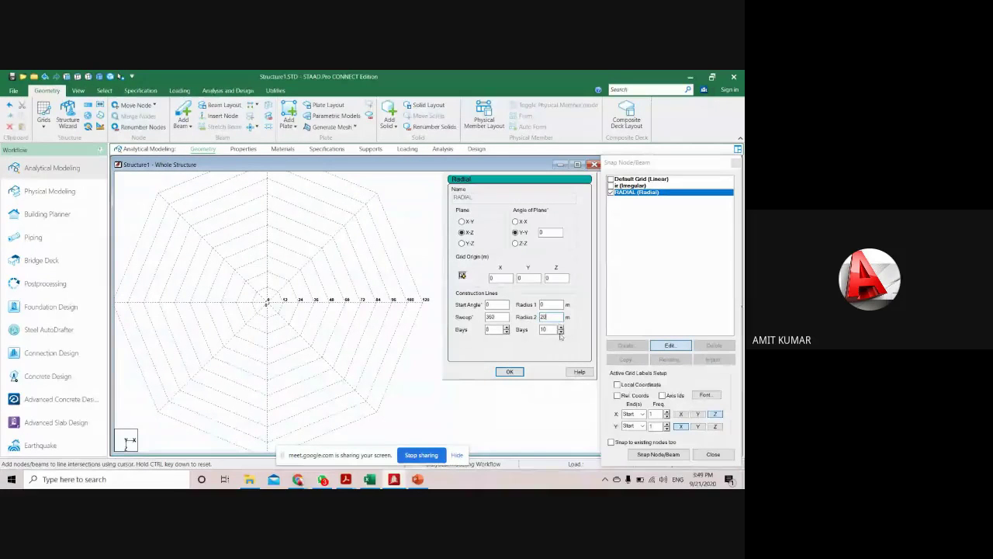
{"action": "key", "text": "Tab"}
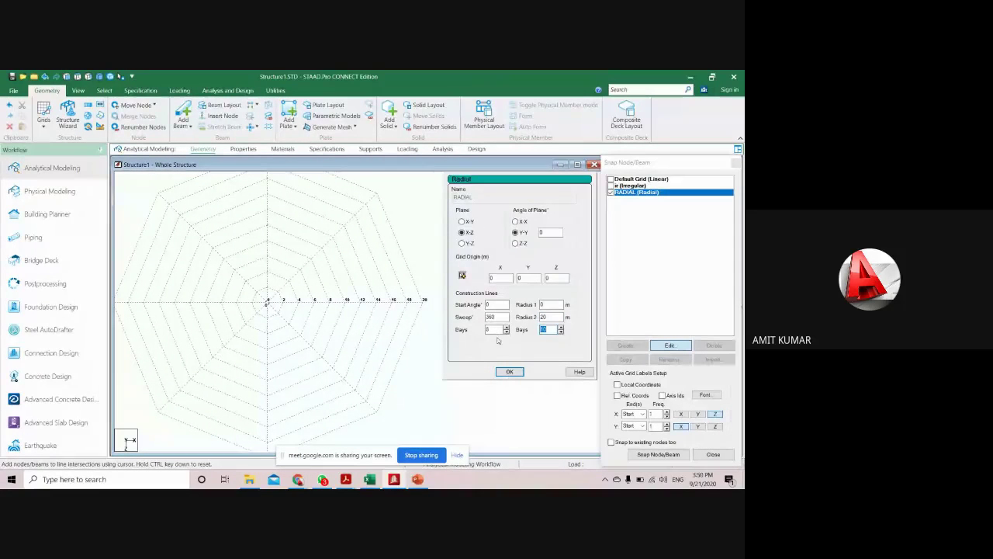
- Set the number of bays between the radial grid's two radii to 5 and accept the grid settings
{"action": "type", "text": "5"}
{"action": "left_click", "coordinate": [550, 316]}
{"action": "left_click", "coordinate": [554, 304]}
{"action": "scroll", "coordinate": [290, 341], "scroll_direction": "down", "scroll_amount": 3}
{"action": "double_click", "coordinate": [546, 329]}
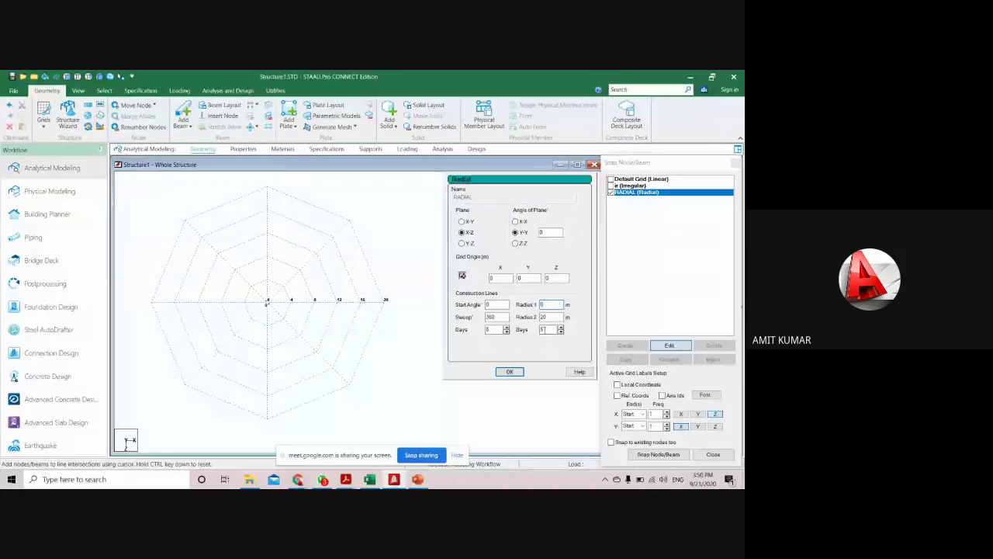
{"action": "left_click", "coordinate": [547, 329]}
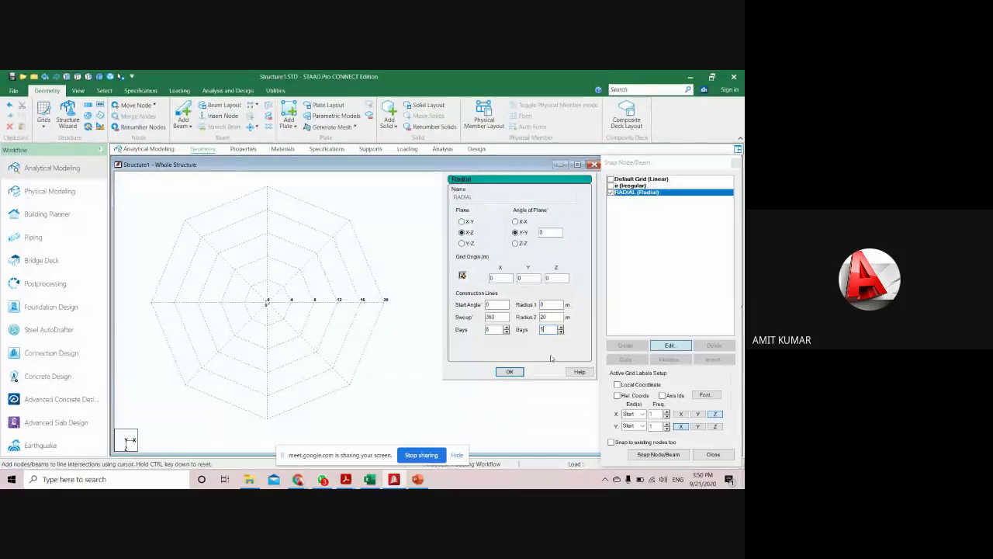
{"action": "left_click", "coordinate": [510, 371]}
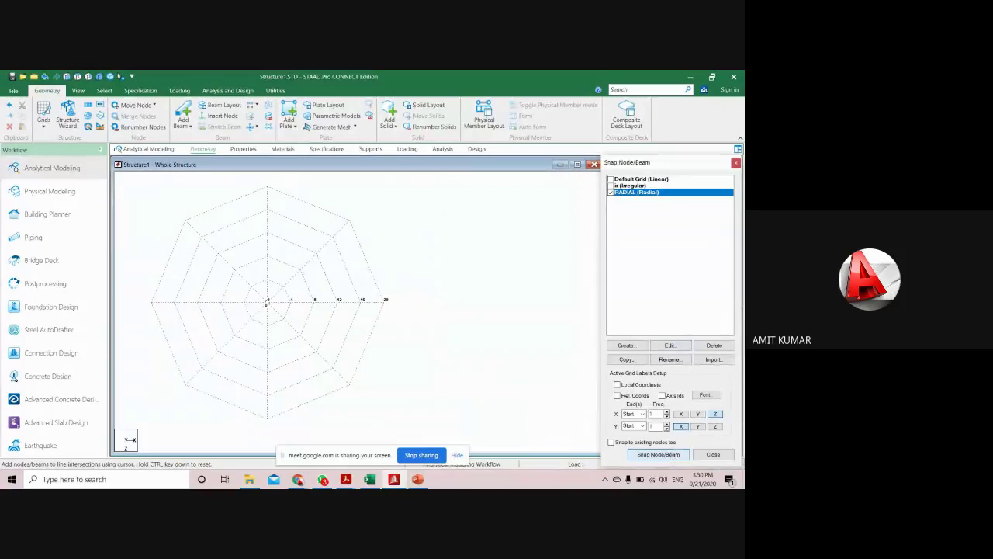
- Draw a closed octagon of eight beams by snapping to the outer ring's intersections on the radial grid, starting at the 20 m label
{"action": "left_click", "coordinate": [658, 455]}
{"action": "left_click", "coordinate": [385, 301]}
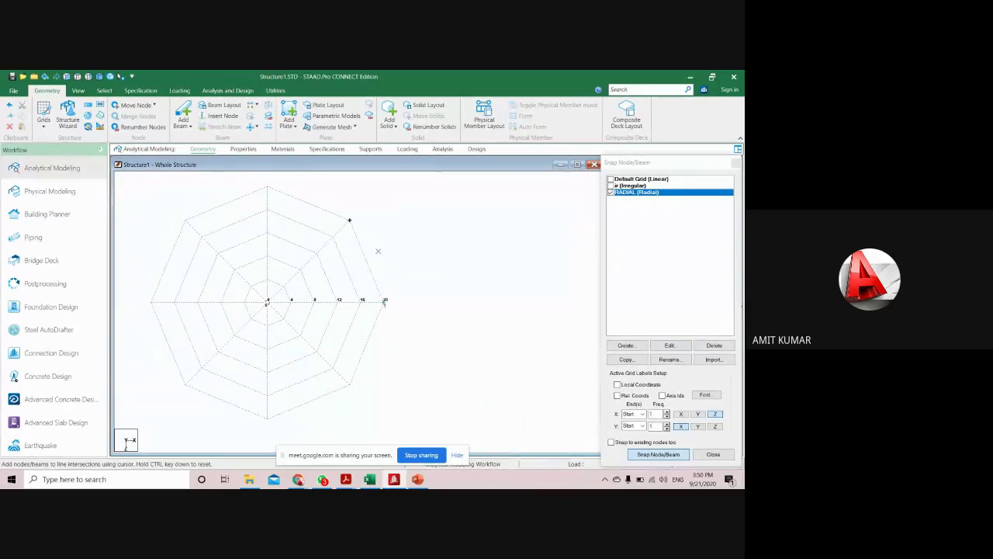
{"action": "left_click", "coordinate": [351, 221]}
{"action": "left_click", "coordinate": [268, 188]}
{"action": "left_click", "coordinate": [184, 220]}
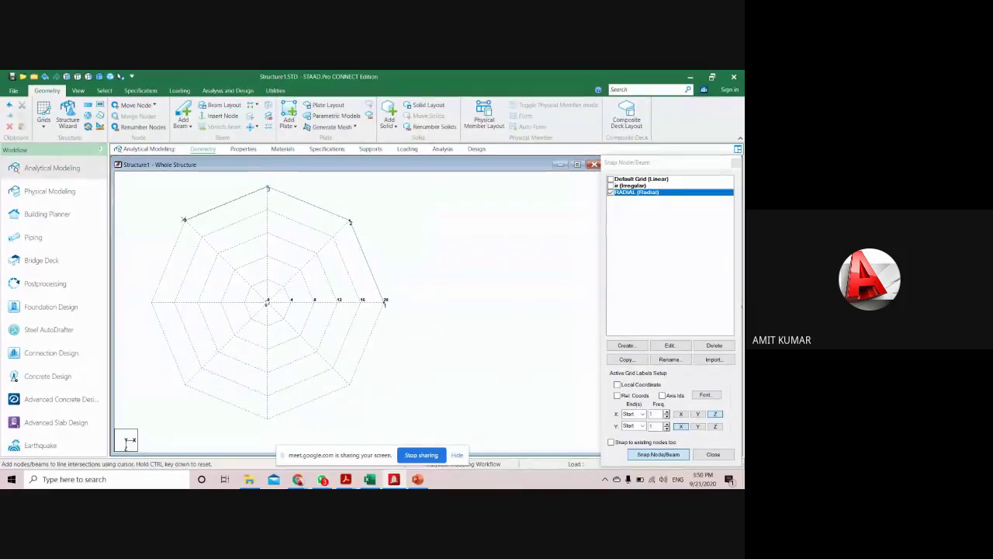
{"action": "left_click", "coordinate": [151, 302]}
{"action": "left_click", "coordinate": [186, 386]}
{"action": "left_click", "coordinate": [268, 419]}
{"action": "left_click", "coordinate": [350, 386]}
{"action": "left_click", "coordinate": [384, 301]}
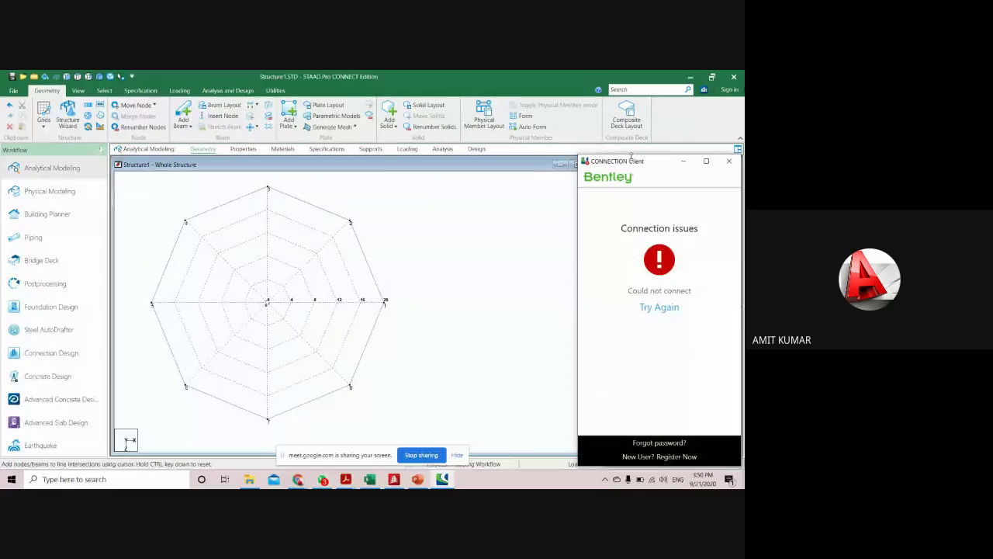
- Dismiss the connection dialog, close the snap grid, and show the octagonal frame in isometric view
{"action": "left_click", "coordinate": [729, 161]}
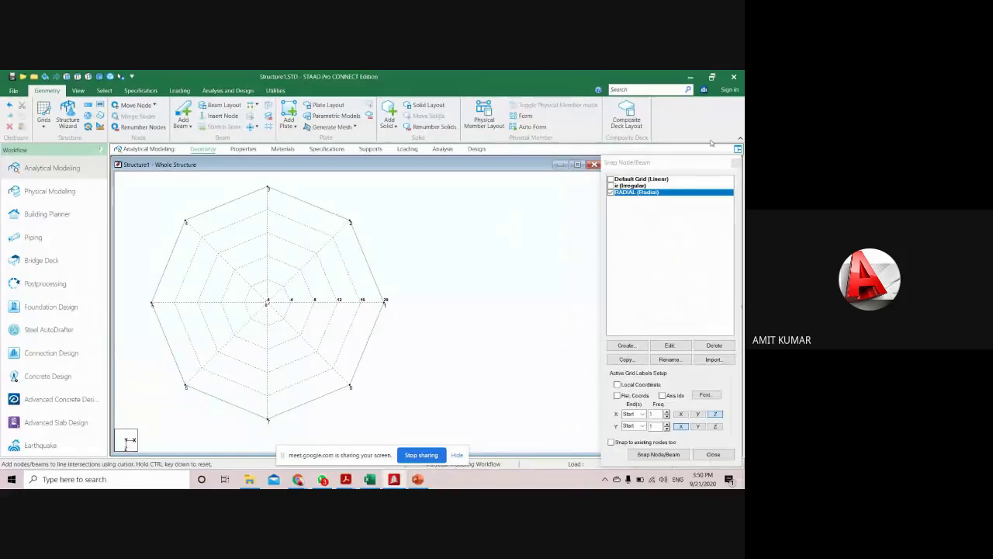
{"action": "left_click", "coordinate": [736, 163]}
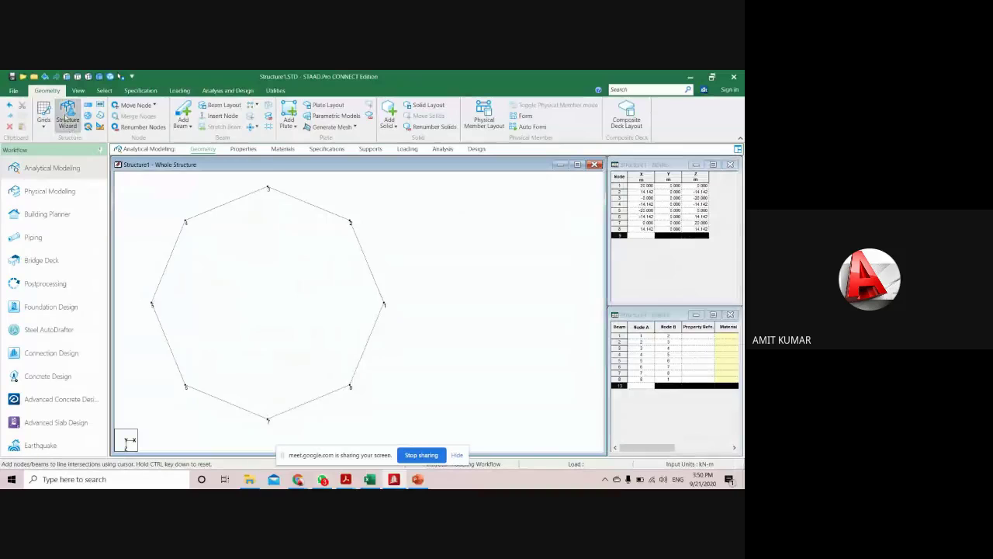
{"action": "left_click", "coordinate": [100, 77]}
{"action": "scroll", "coordinate": [321, 282], "scroll_direction": "down", "scroll_amount": 3}
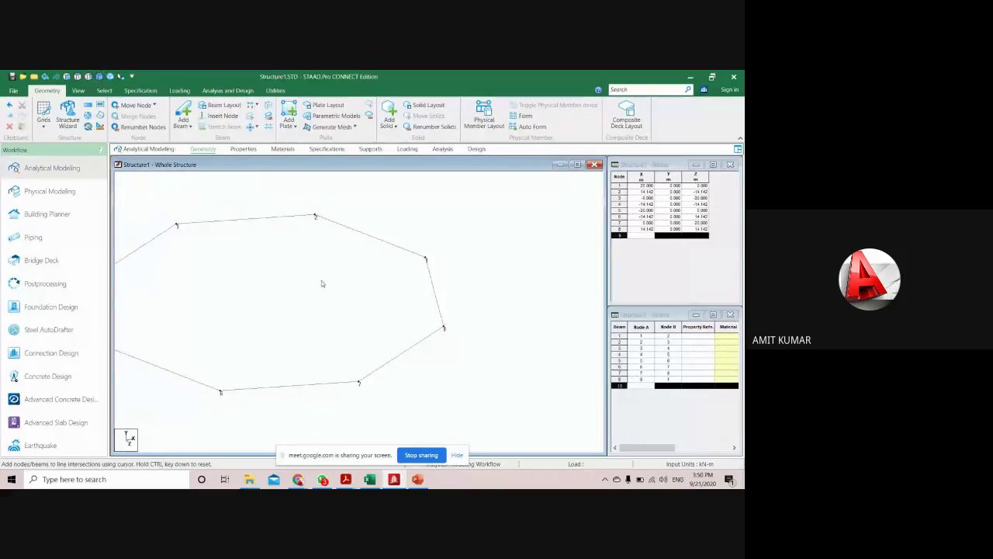
{"action": "middle_click_drag", "start_coordinate": [293, 317], "coordinate": [313, 304]}
{"action": "scroll", "coordinate": [306, 322], "scroll_direction": "up", "scroll_amount": 2}
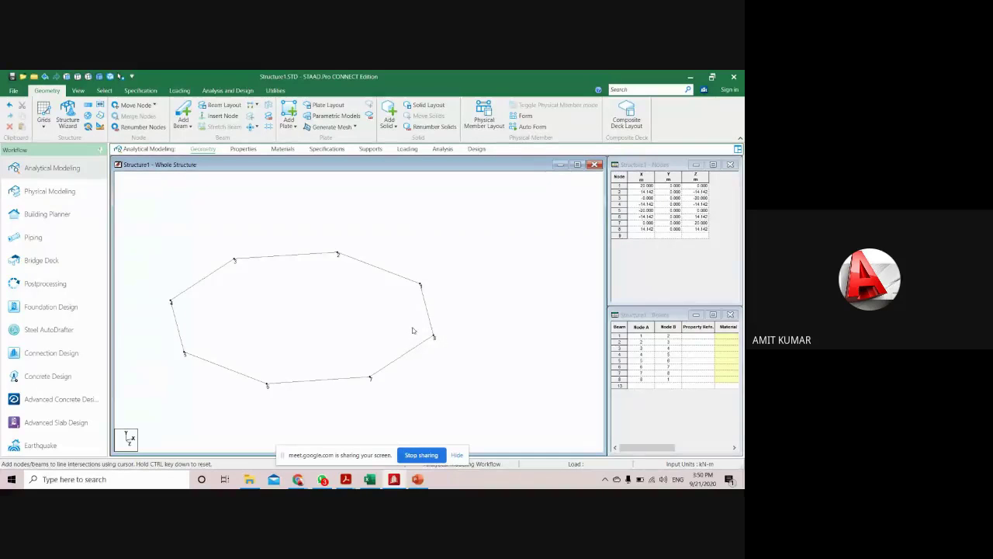
- Select all beams of the octagonal frame together, and clear the selection
{"action": "scroll", "coordinate": [413, 330], "scroll_direction": "down", "scroll_amount": 4}
{"action": "left_click_drag", "start_coordinate": [476, 385], "coordinate": [253, 238]}
{"action": "scroll", "coordinate": [253, 241], "scroll_direction": "up", "scroll_amount": 3}
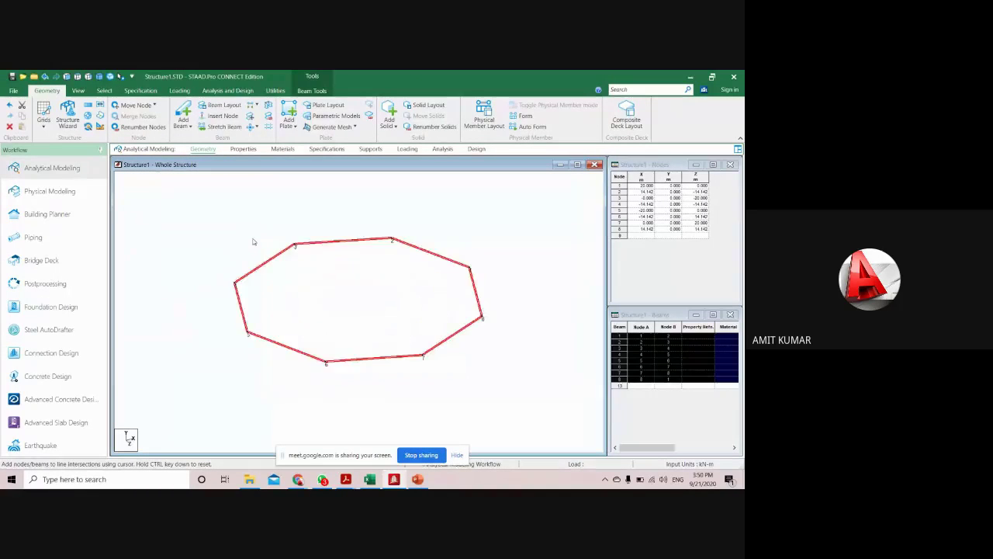
{"action": "scroll", "coordinate": [257, 249], "scroll_direction": "down", "scroll_amount": 2}
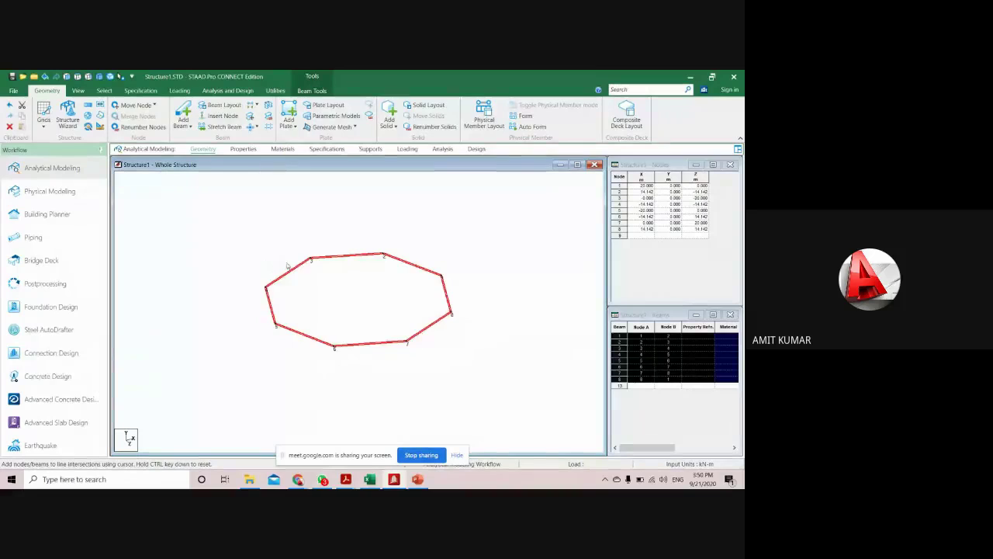
{"action": "left_click", "coordinate": [321, 299]}
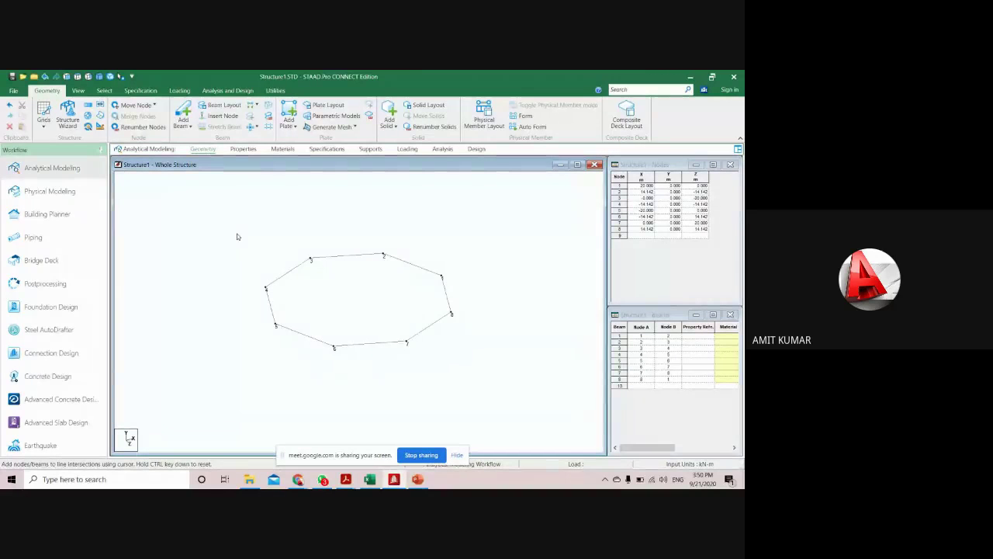
{"action": "scroll", "coordinate": [311, 272], "scroll_direction": "down", "scroll_amount": 2}
{"action": "scroll", "coordinate": [349, 285], "scroll_direction": "up", "scroll_amount": 2}
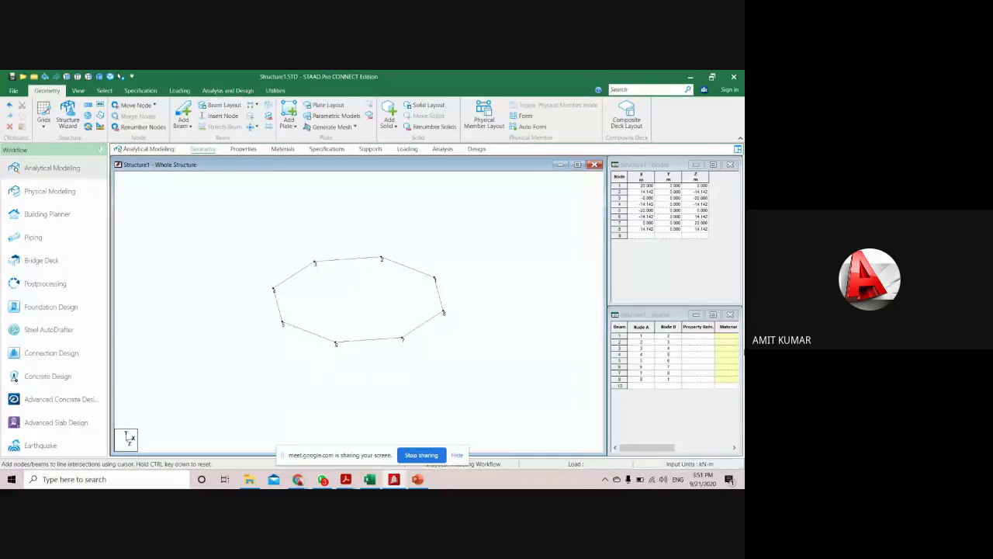
{"action": "scroll", "coordinate": [348, 277], "scroll_direction": "up", "scroll_amount": 1}
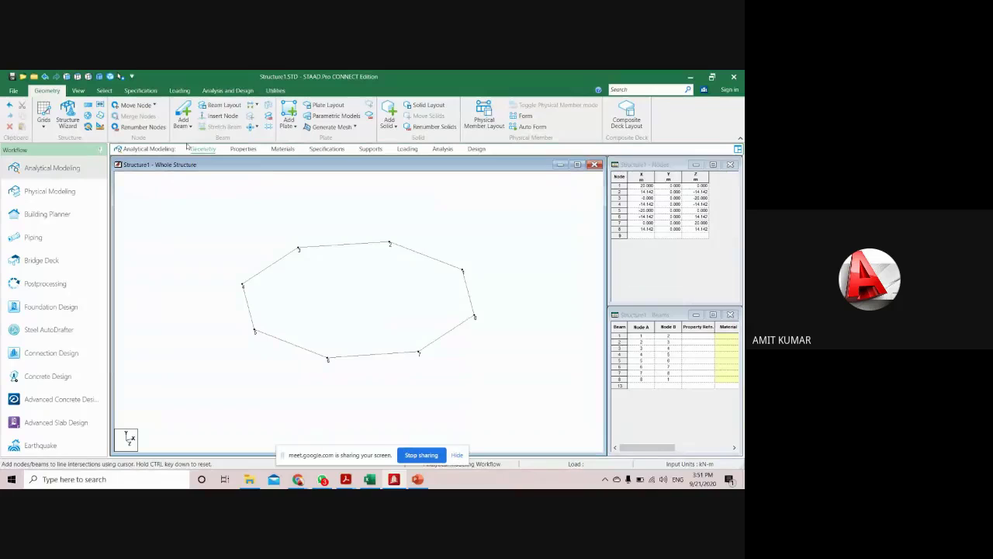
- Reopen the beam snap grid, activate the irregular grid "ir", and switch back to the radial grid
{"action": "left_click", "coordinate": [44, 123]}
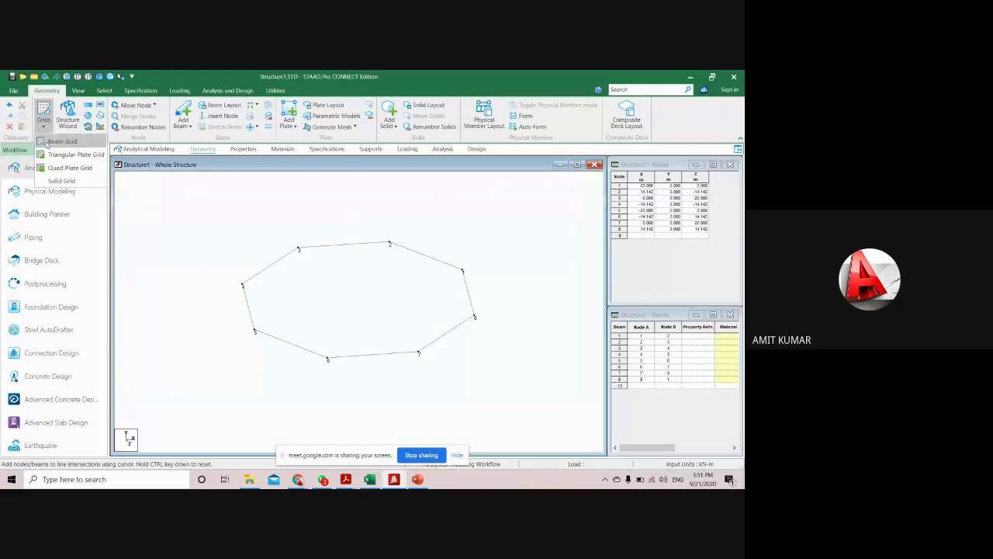
{"action": "left_click", "coordinate": [61, 141]}
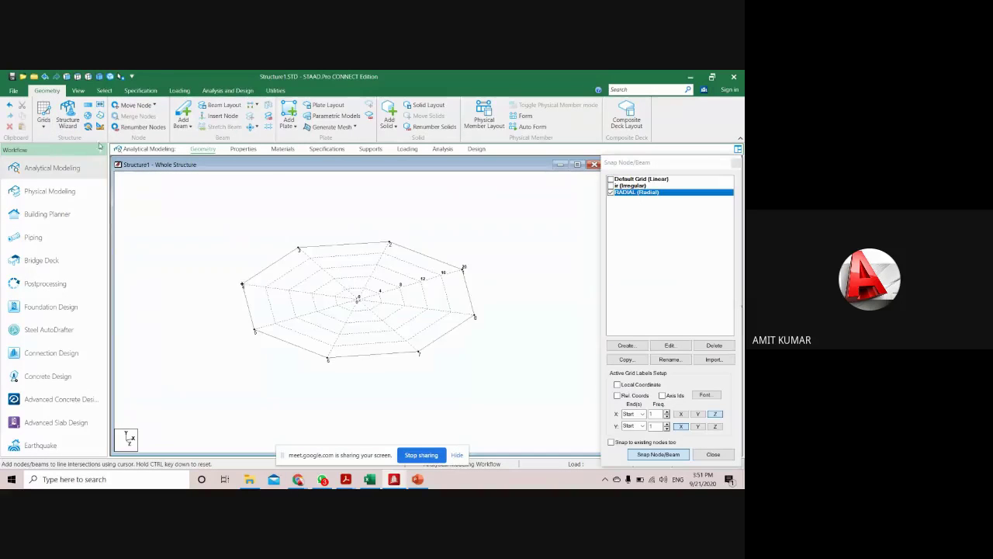
{"action": "left_click", "coordinate": [611, 186]}
{"action": "left_click", "coordinate": [613, 187]}
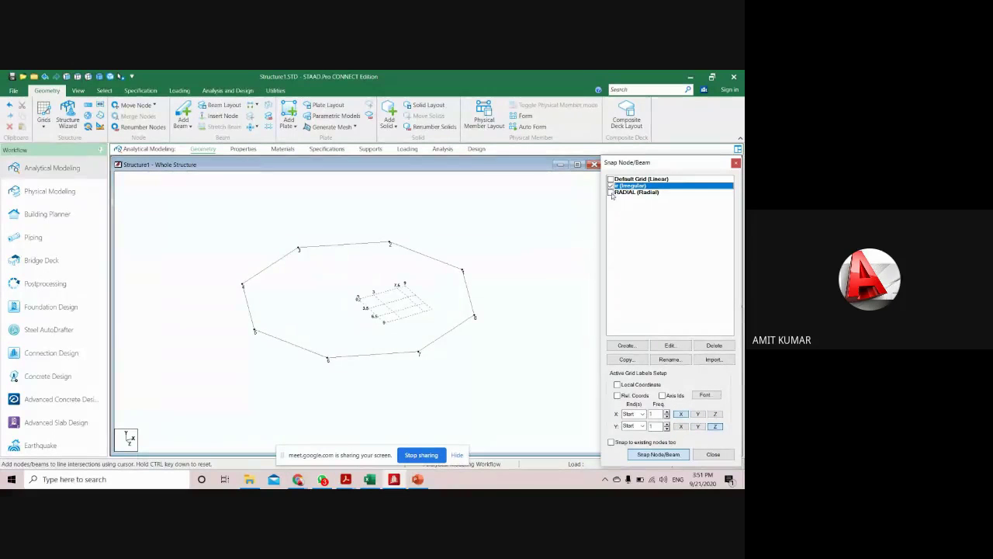
{"action": "left_click", "coordinate": [610, 192]}
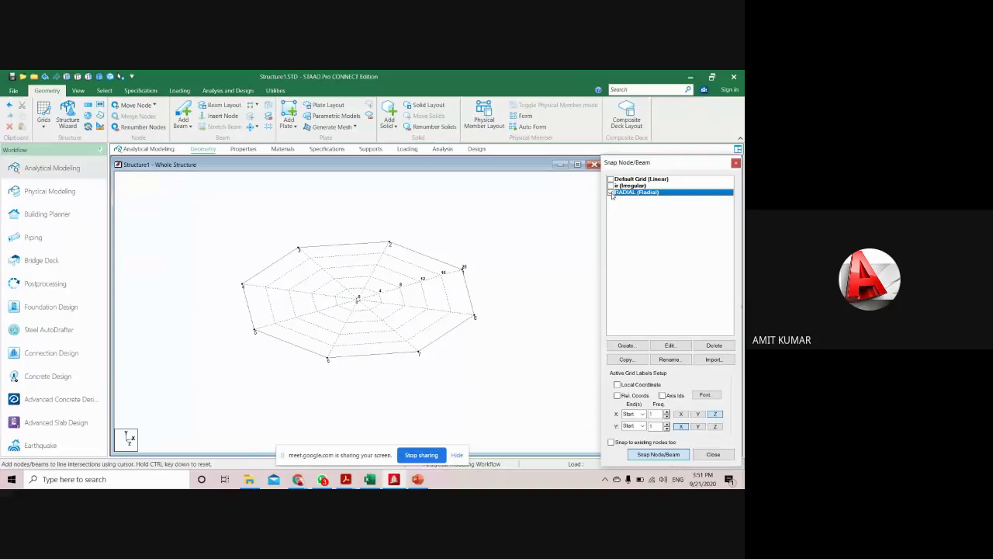
- Close the snap grid and delete all beams of the octagonal frame together with their nodes
{"action": "left_click", "coordinate": [736, 165]}
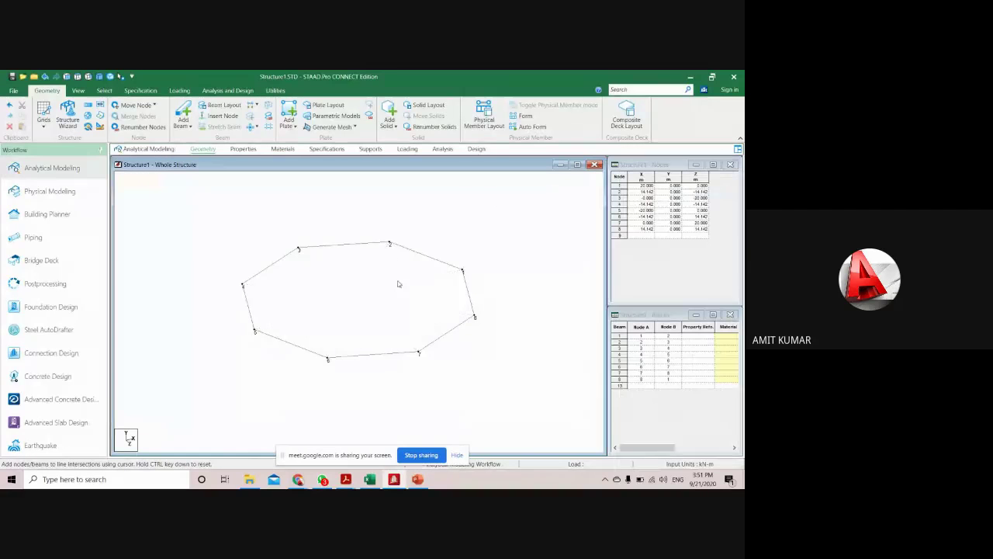
{"action": "scroll", "coordinate": [408, 292], "scroll_direction": "up", "scroll_amount": 2}
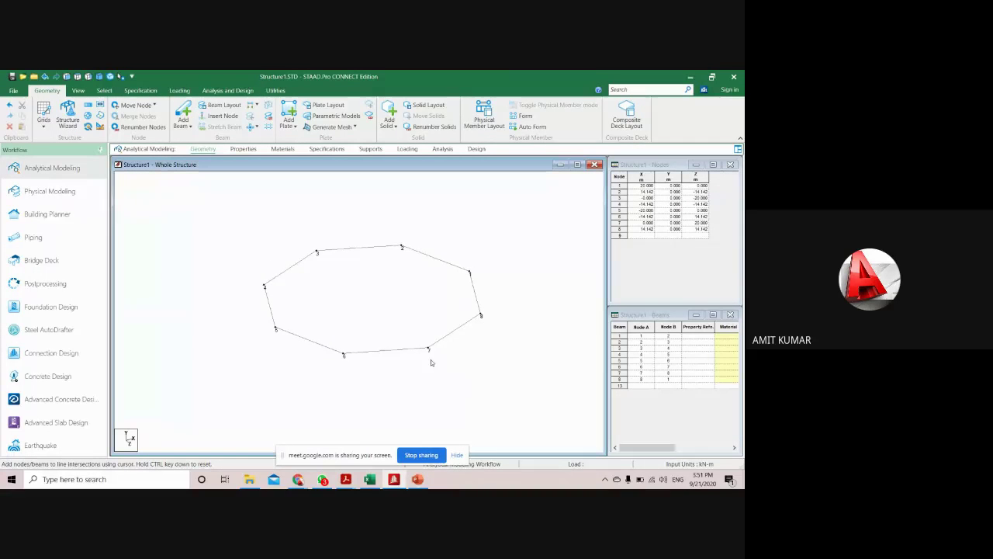
{"action": "left_click_drag", "start_coordinate": [544, 396], "coordinate": [264, 254]}
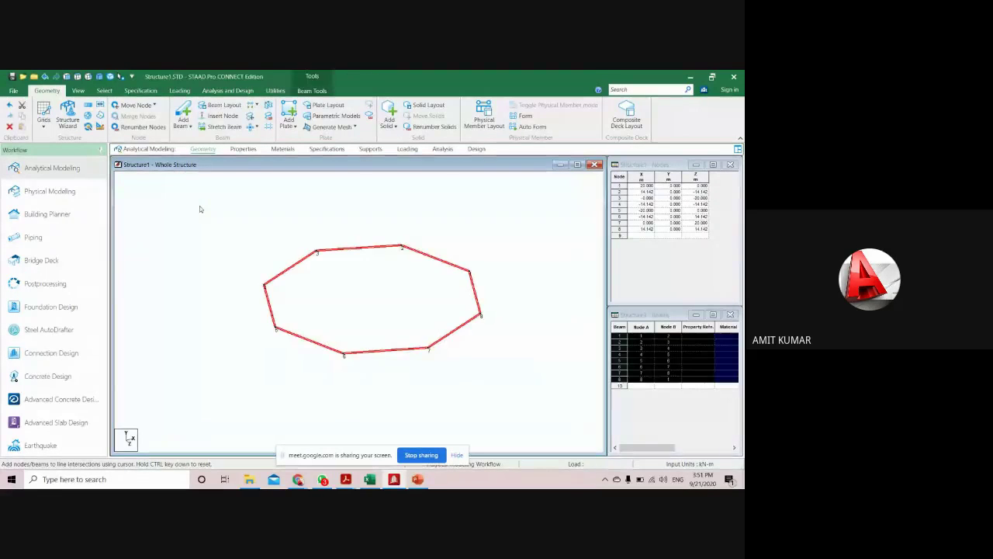
{"action": "key", "text": "Delete"}
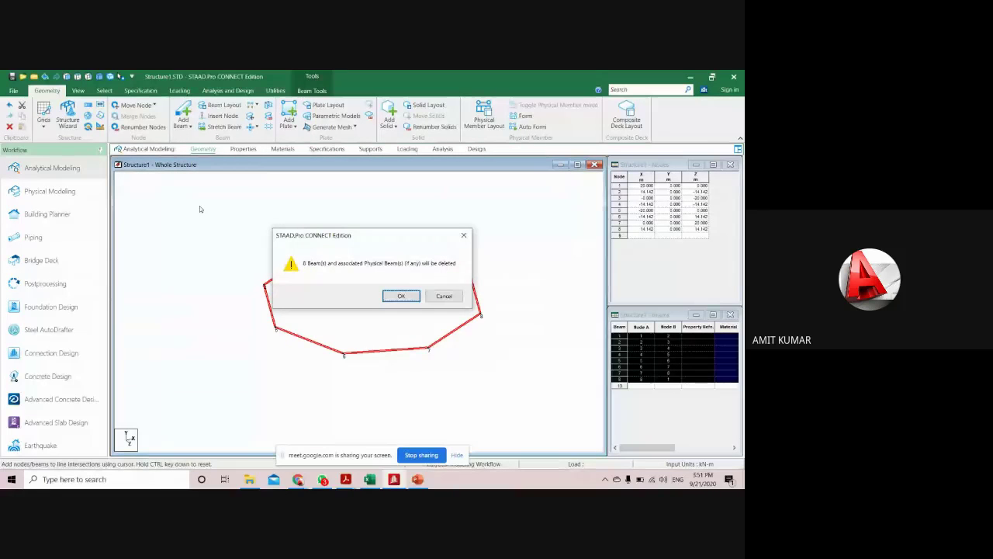
{"action": "key", "text": "Return"}
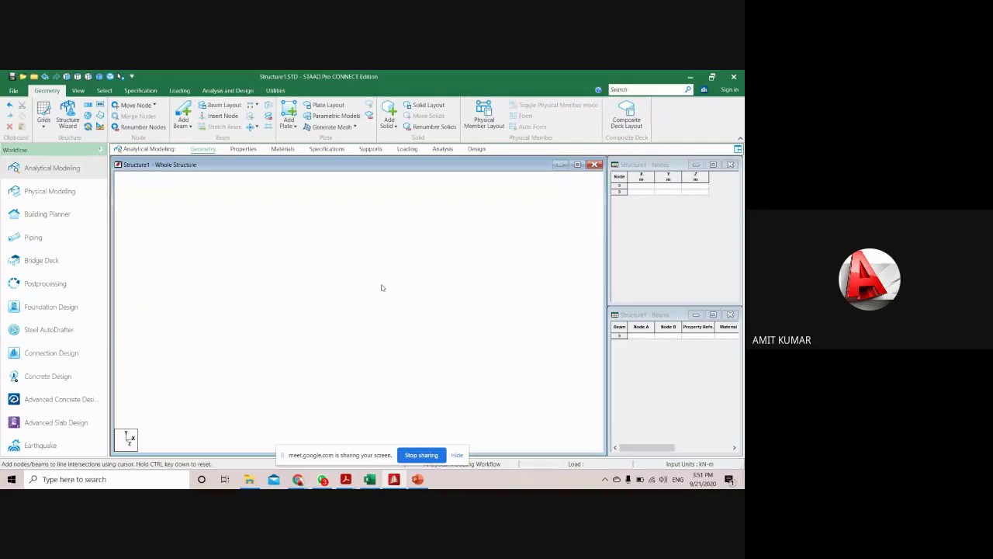
- Draw a vertical beam from the origin to the 5 m mark on the default linear beam grid, and close the grid
{"action": "left_click", "coordinate": [44, 118]}
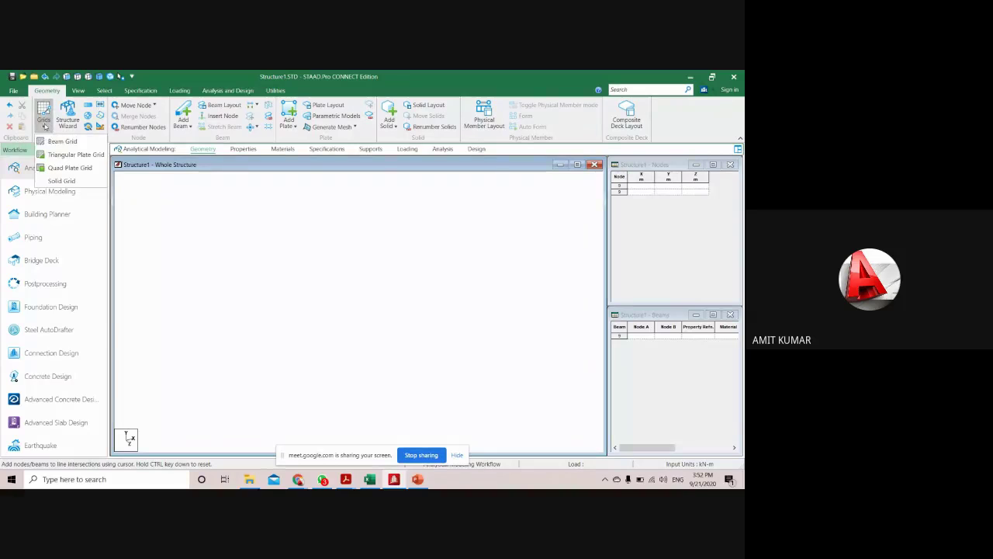
{"action": "left_click", "coordinate": [51, 142]}
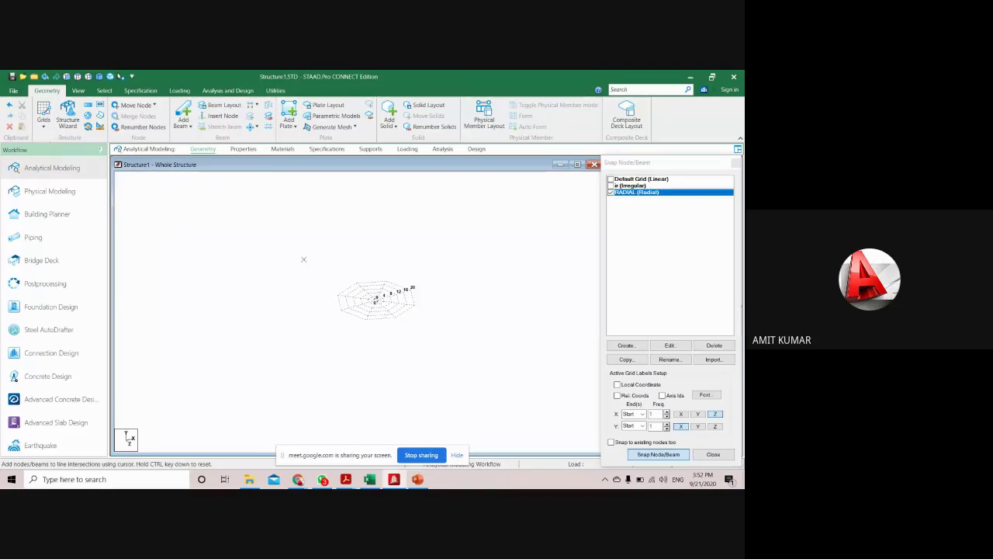
{"action": "left_click", "coordinate": [611, 179]}
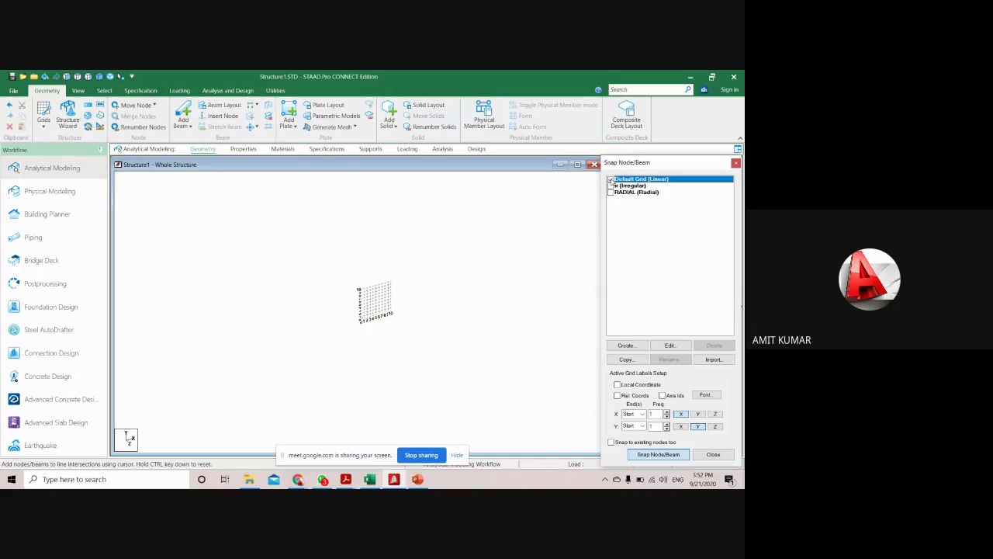
{"action": "scroll", "coordinate": [369, 337], "scroll_direction": "up", "scroll_amount": 5}
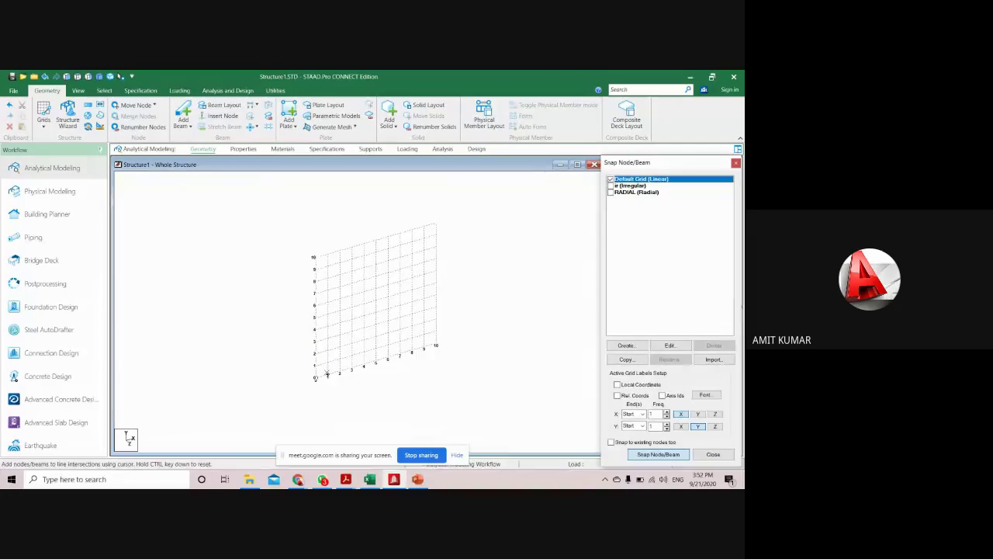
{"action": "left_click", "coordinate": [316, 378]}
{"action": "left_click", "coordinate": [307, 390]}
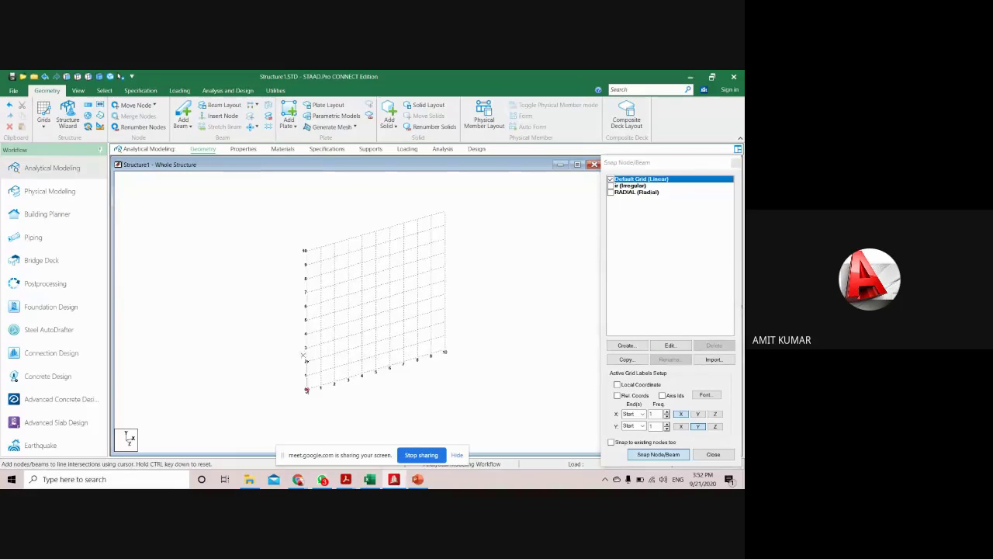
{"action": "left_click", "coordinate": [305, 322]}
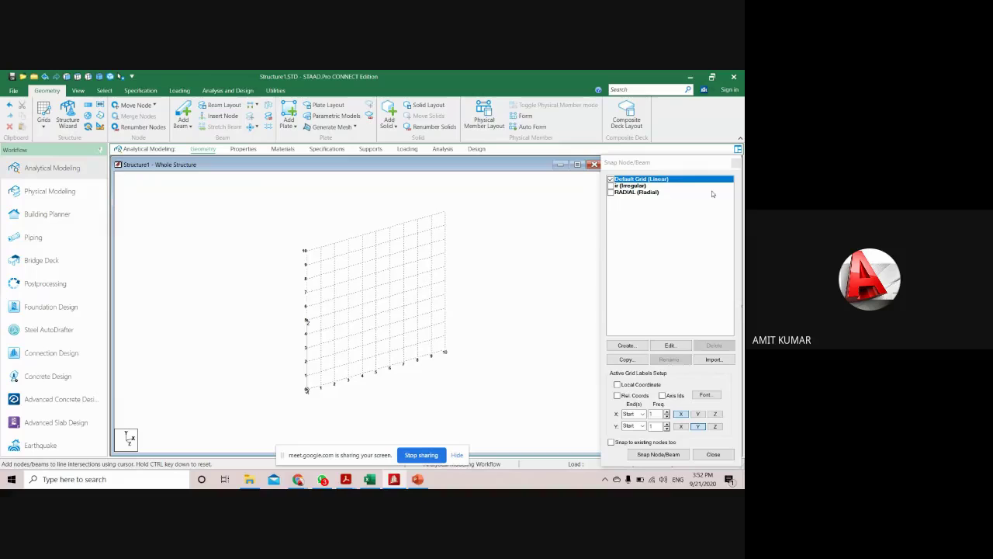
{"action": "left_click", "coordinate": [736, 163]}
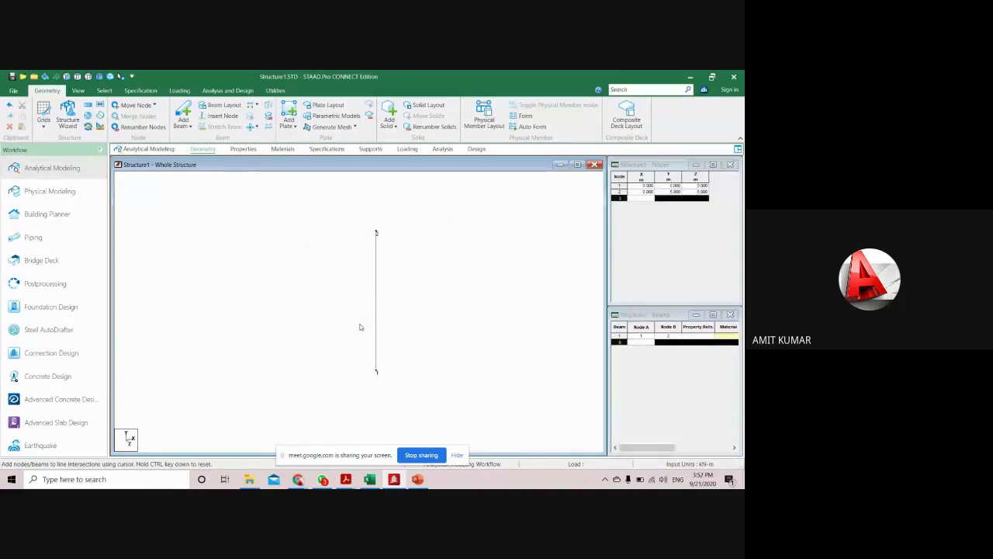
- Open the vertical beam's properties to check its length and node coordinates, and close them
{"action": "left_click", "coordinate": [379, 300]}
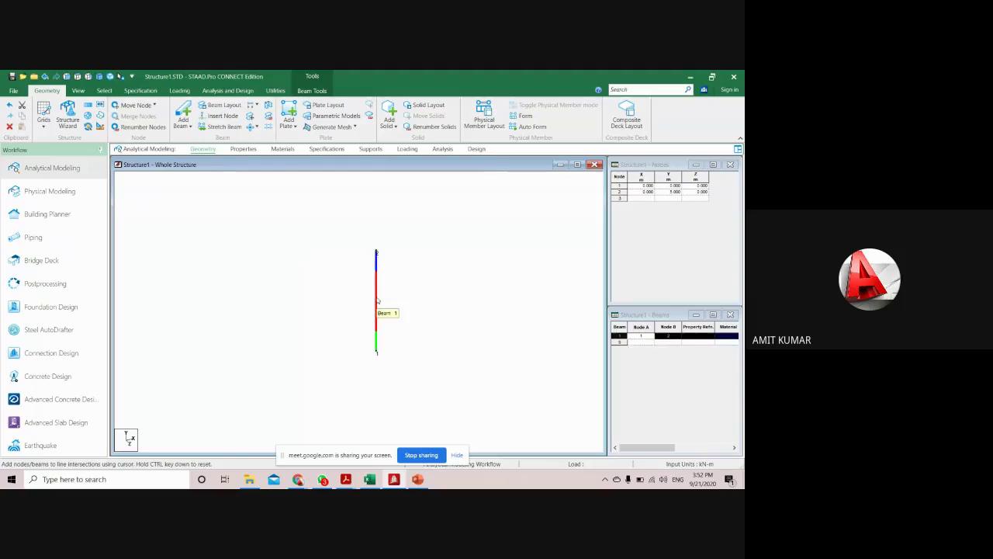
{"action": "double_click", "coordinate": [378, 301]}
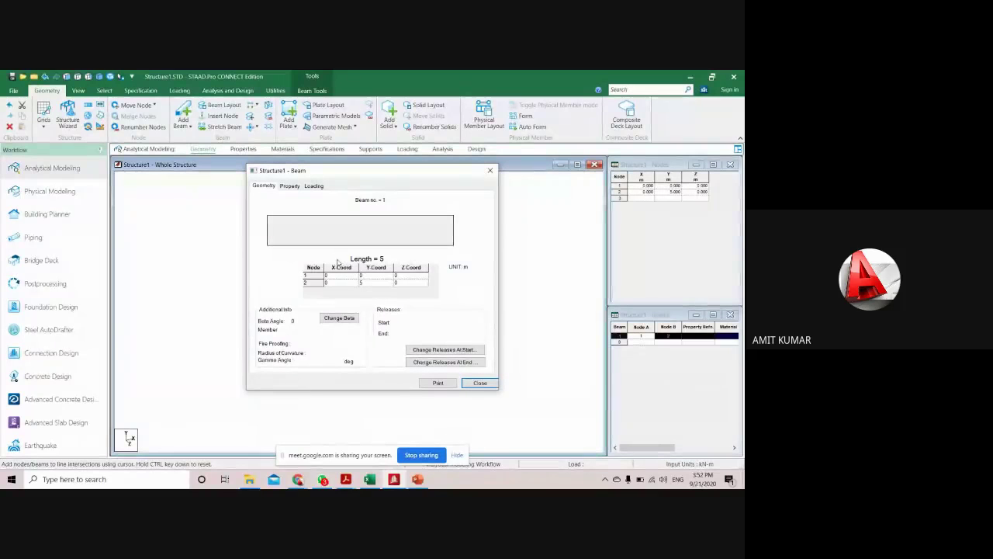
{"action": "left_click", "coordinate": [490, 170]}
- Apply Translational Repeat to the vertical beam in global X with 1 step, 5 m spacing and Link Steps enabled
{"action": "middle_click_drag", "start_coordinate": [394, 313], "coordinate": [325, 326]}
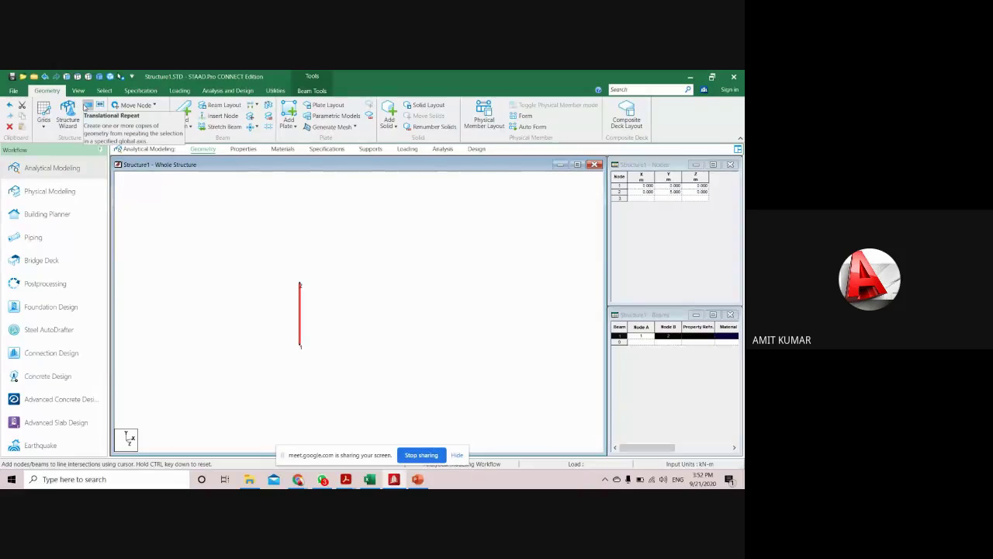
{"action": "left_click", "coordinate": [88, 105]}
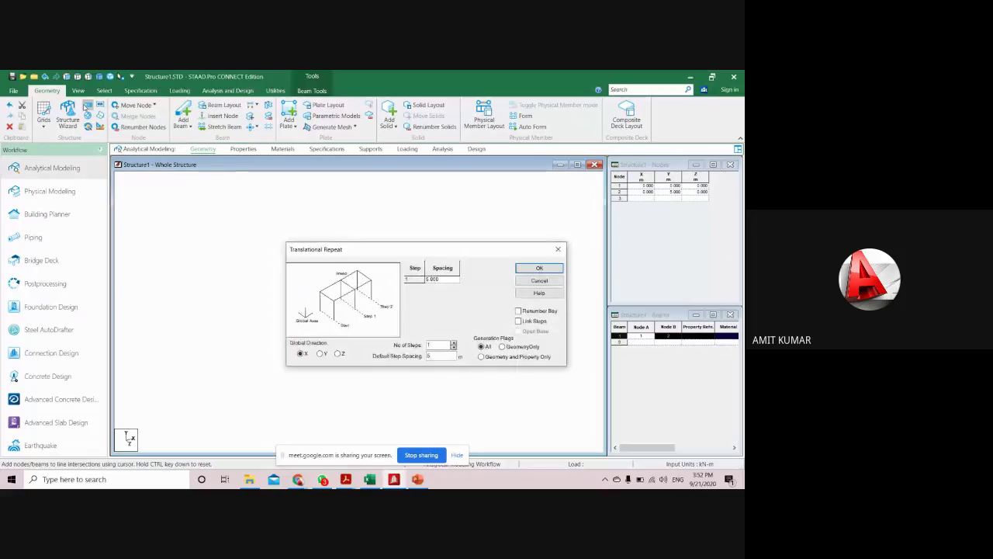
{"action": "left_click_drag", "start_coordinate": [316, 251], "coordinate": [394, 208]}
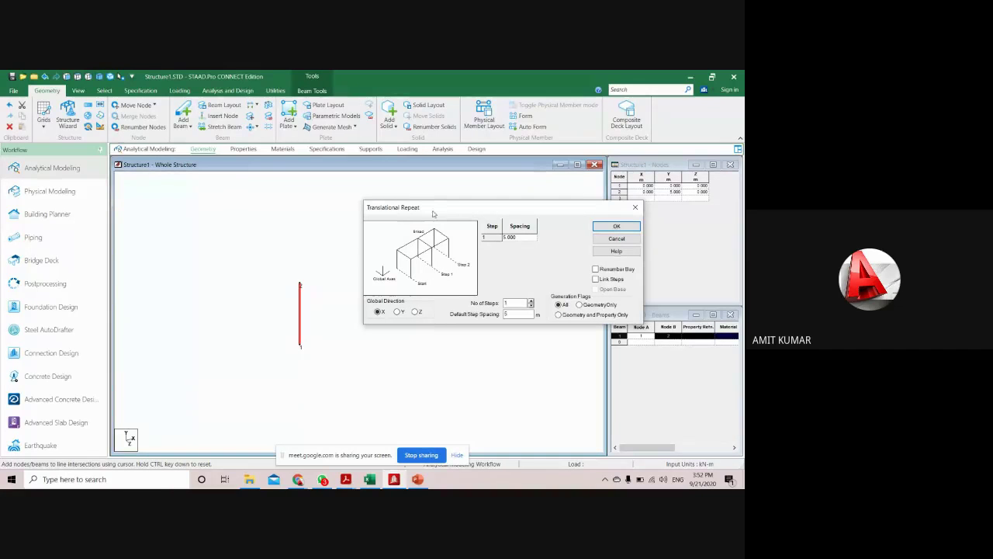
{"action": "left_click_drag", "start_coordinate": [437, 211], "coordinate": [506, 205]}
{"action": "middle_click_drag", "start_coordinate": [358, 298], "coordinate": [273, 315]}
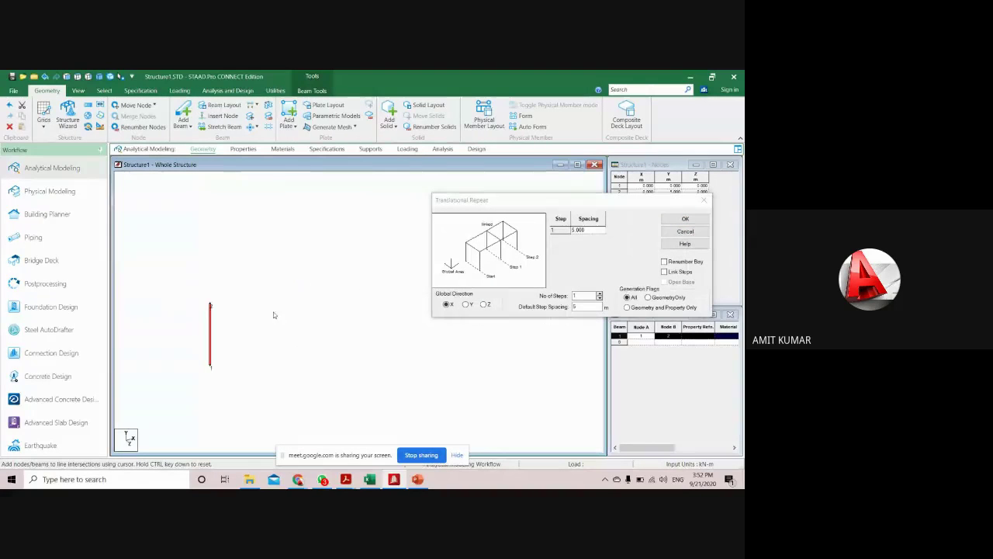
{"action": "scroll", "coordinate": [211, 372], "scroll_direction": "up", "scroll_amount": 1}
{"action": "left_click", "coordinate": [448, 305]}
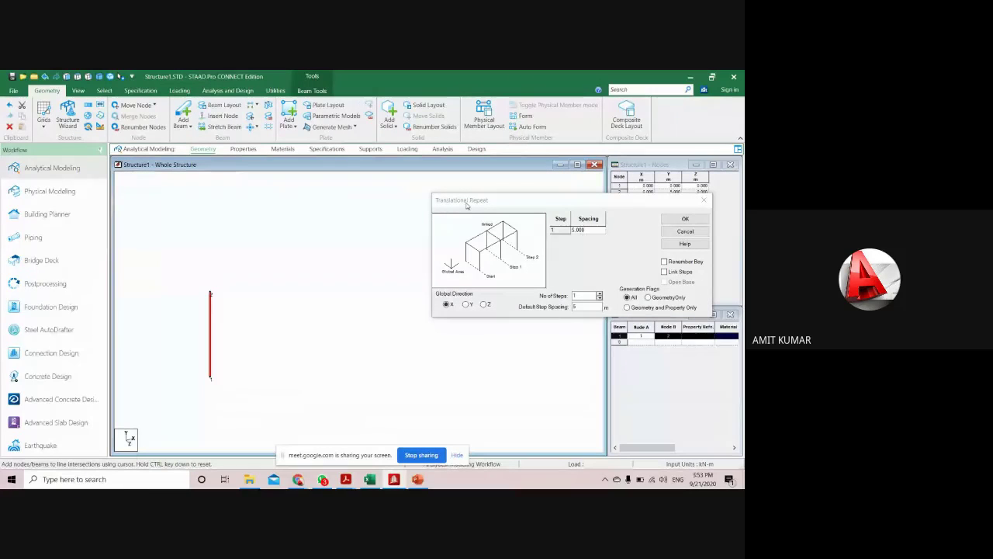
{"action": "double_click", "coordinate": [575, 307]}
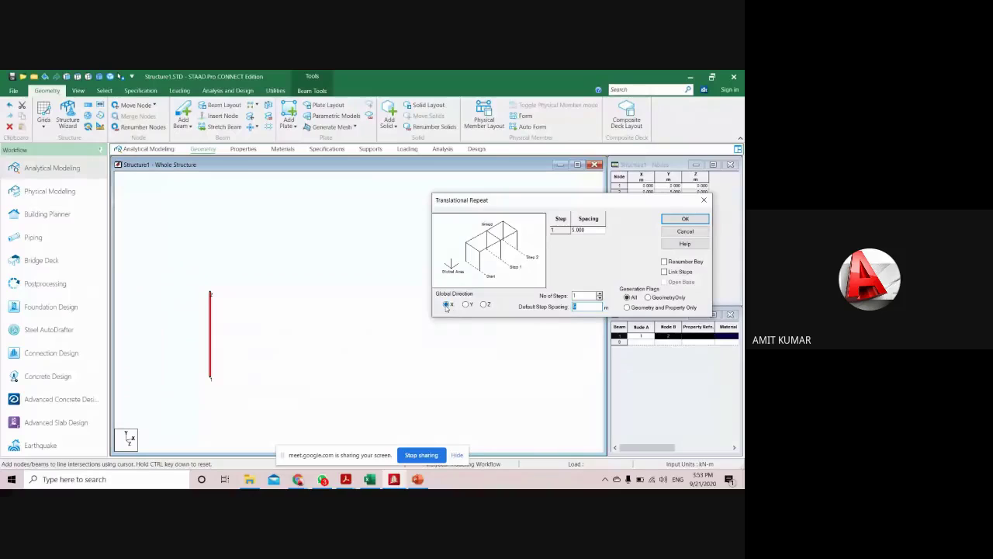
{"action": "left_click_drag", "start_coordinate": [496, 200], "coordinate": [446, 189]}
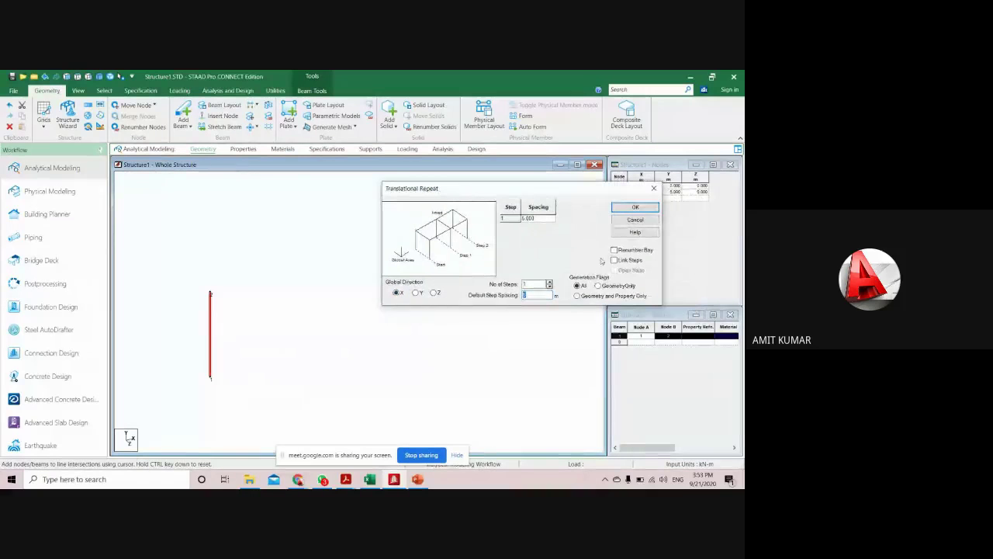
{"action": "left_click", "coordinate": [614, 260]}
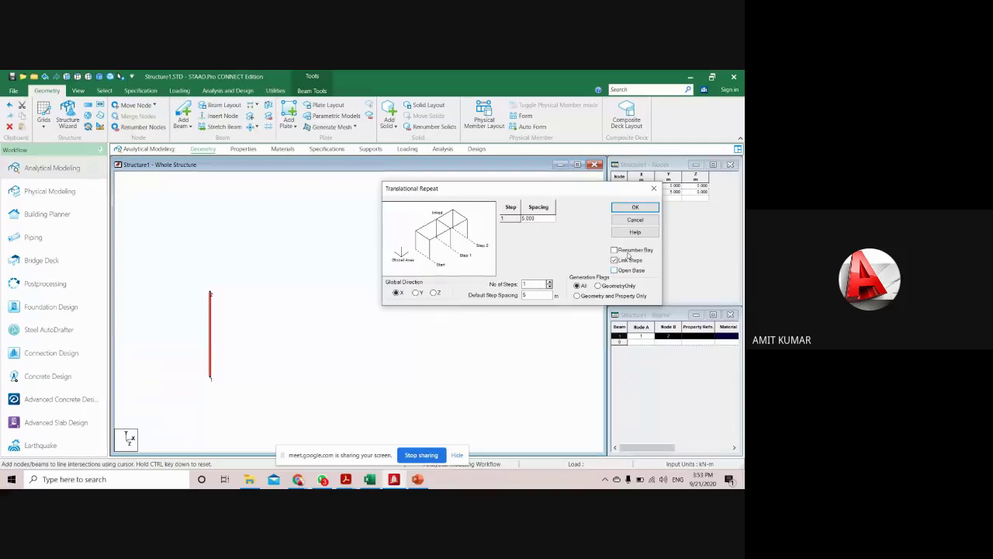
{"action": "left_click", "coordinate": [641, 206]}
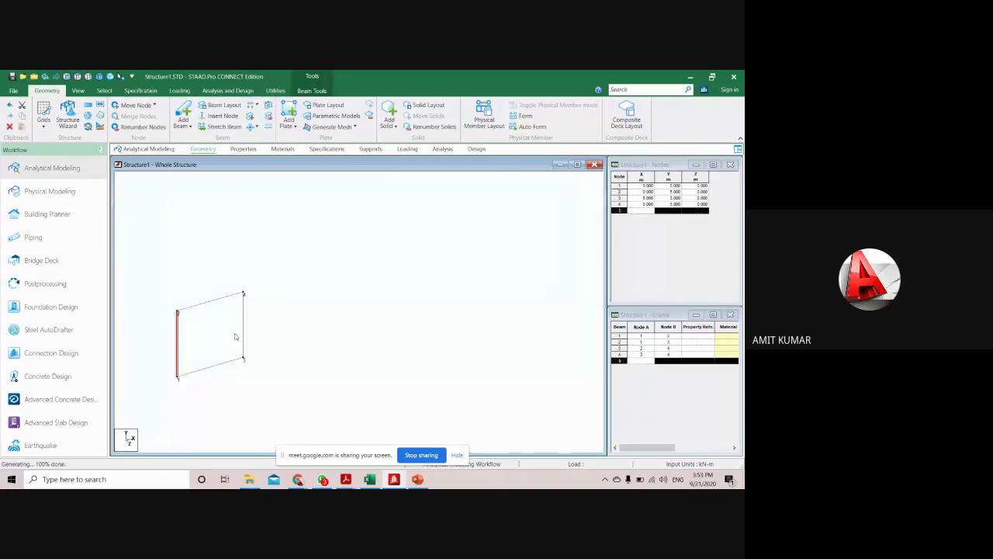
- Examine the linked frame by selecting its original vertical beam and its upper and lower horizontal beams, and clear the selection
{"action": "scroll", "coordinate": [222, 317], "scroll_direction": "up", "scroll_amount": 1}
{"action": "middle_click_drag", "start_coordinate": [218, 346], "coordinate": [254, 308]}
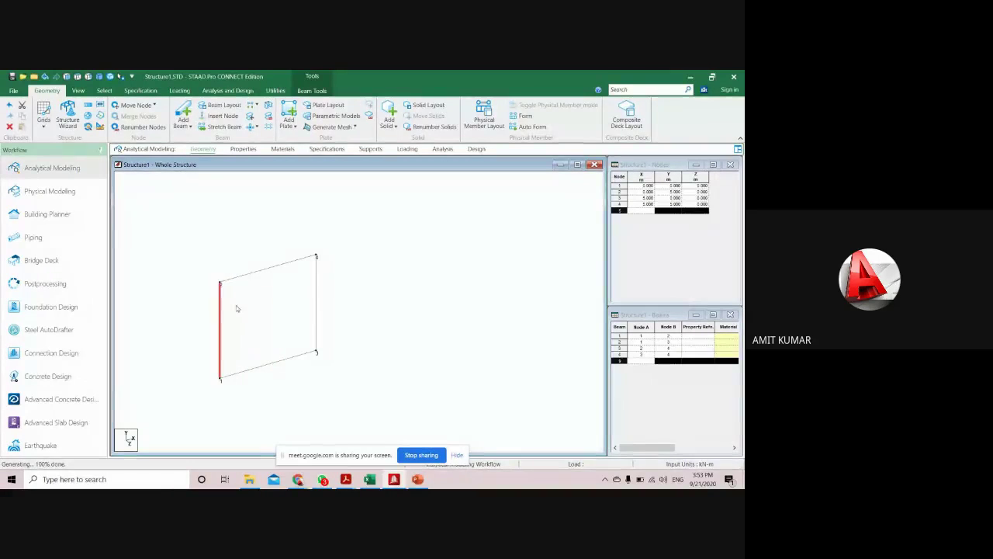
{"action": "left_click", "coordinate": [221, 311]}
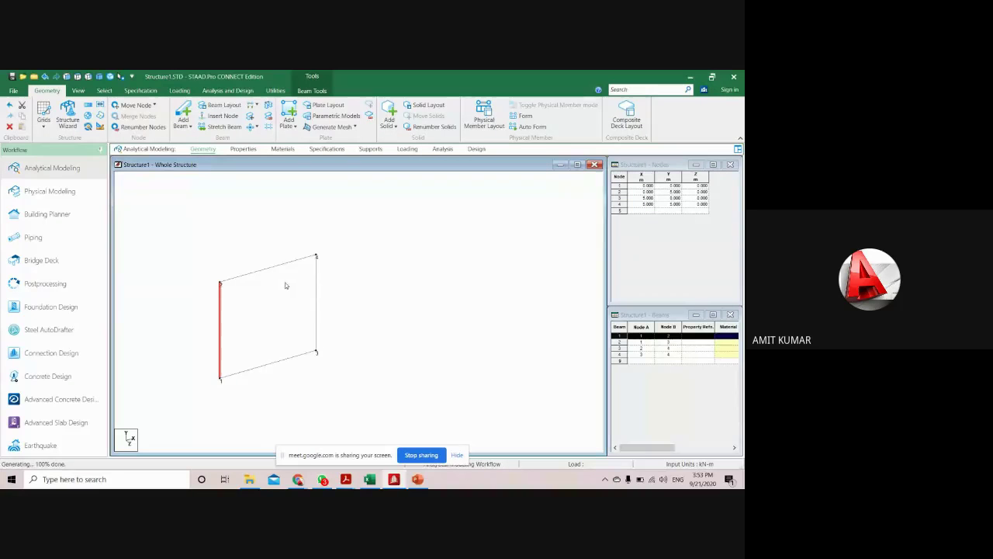
{"action": "left_click", "coordinate": [262, 273]}
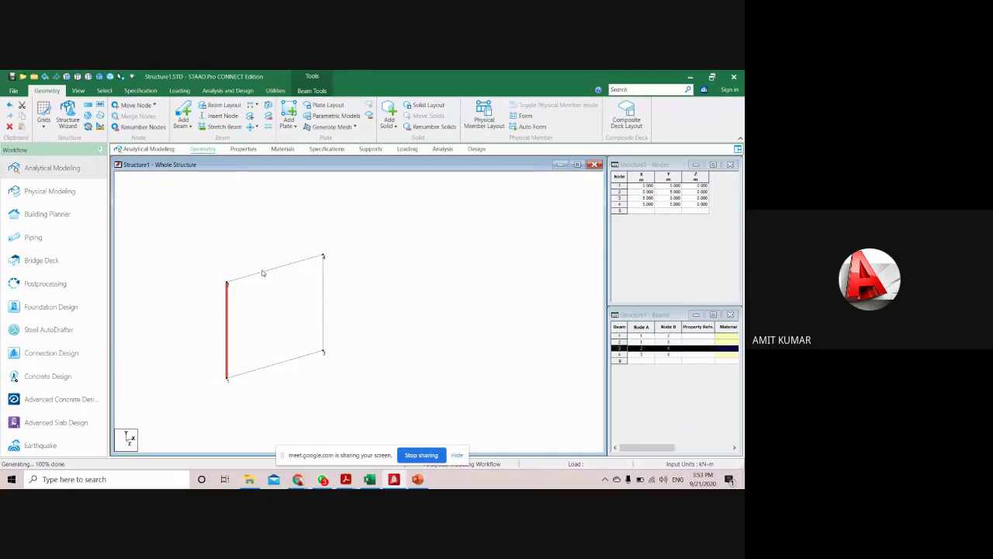
{"action": "left_click", "coordinate": [266, 371], "text": "ctrl"}
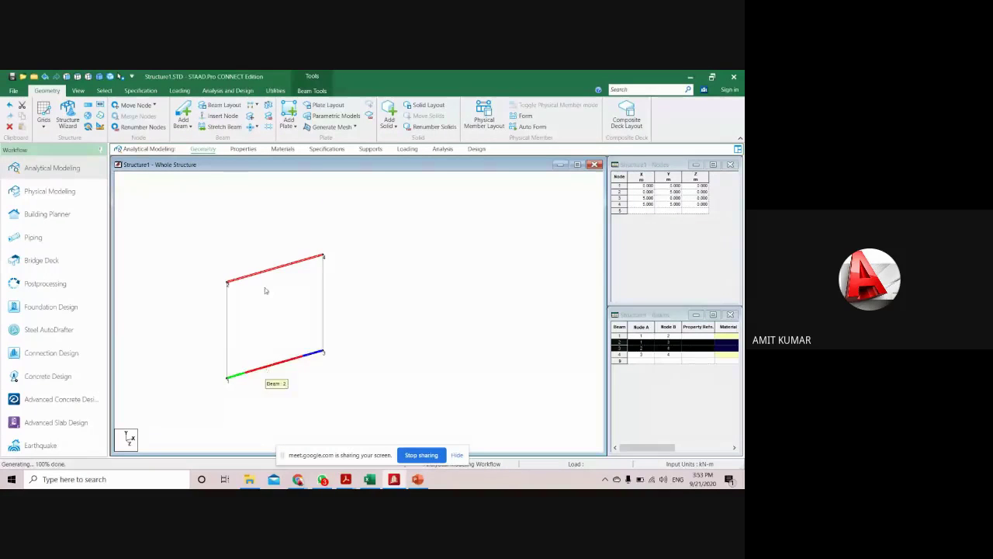
{"action": "left_click", "coordinate": [418, 328]}
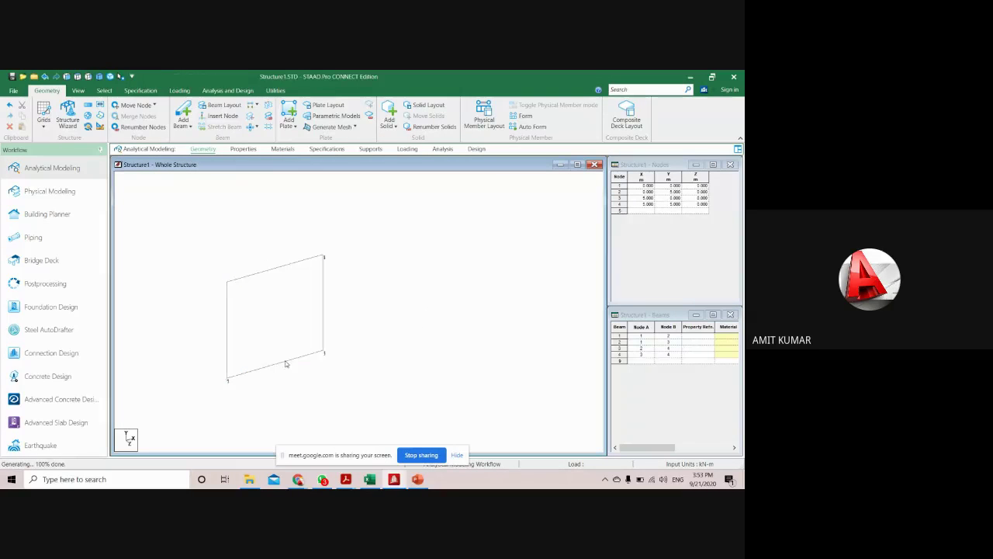
- Select the frame's lower horizontal beam, and undo the linked translational repeat
{"action": "left_click", "coordinate": [268, 369]}
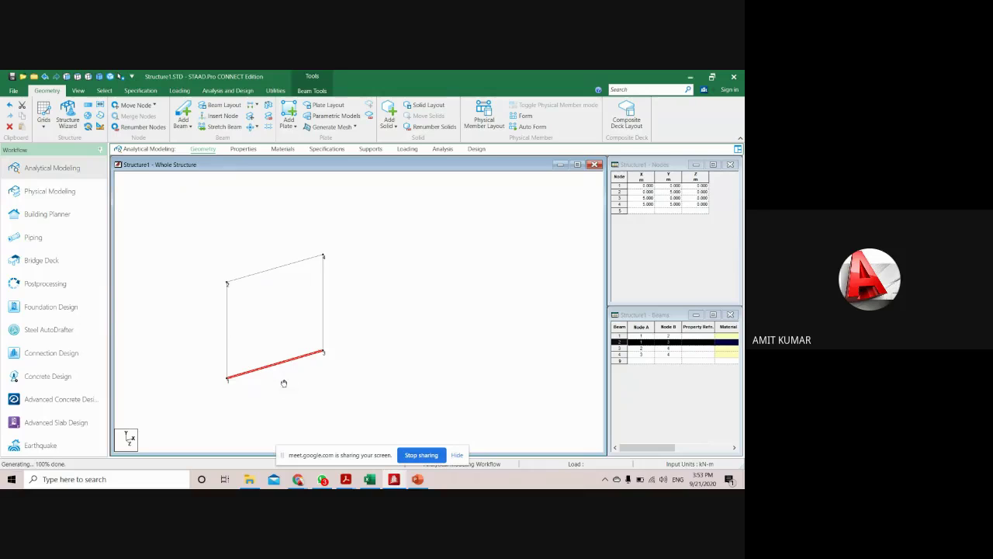
{"action": "left_click", "coordinate": [43, 114]}
{"action": "left_click", "coordinate": [415, 322]}
{"action": "key", "text": "Delete"}
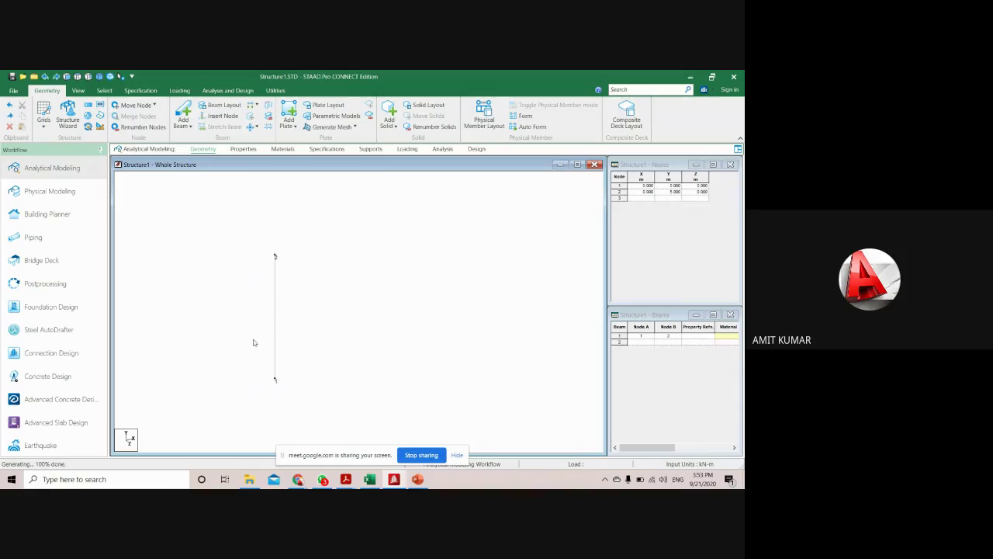
- Repeat the vertical beam once in global X at 5 m spacing without linking the steps, then select the copy and clear the selection
{"action": "left_click", "coordinate": [275, 311]}
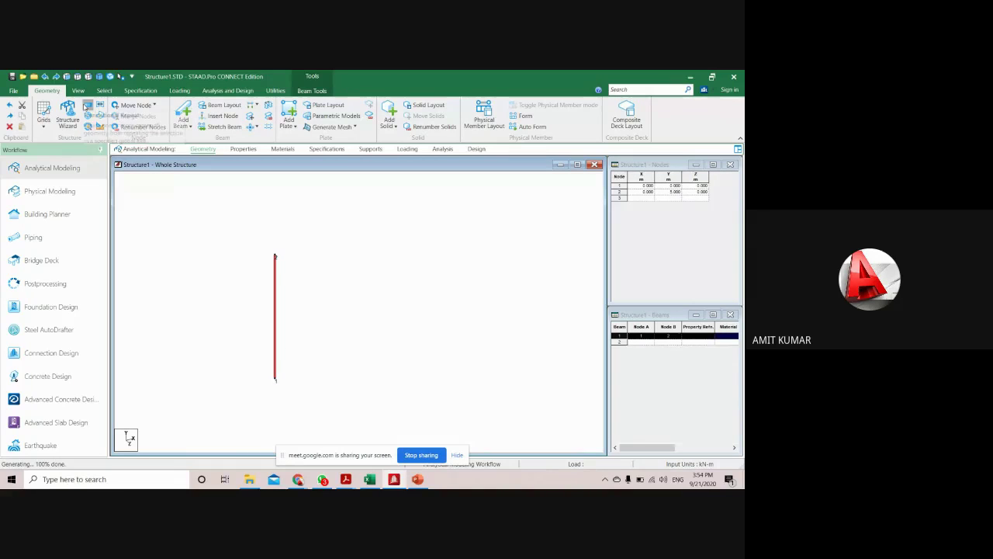
{"action": "left_click", "coordinate": [87, 107]}
{"action": "left_click_drag", "start_coordinate": [458, 252], "coordinate": [565, 186]}
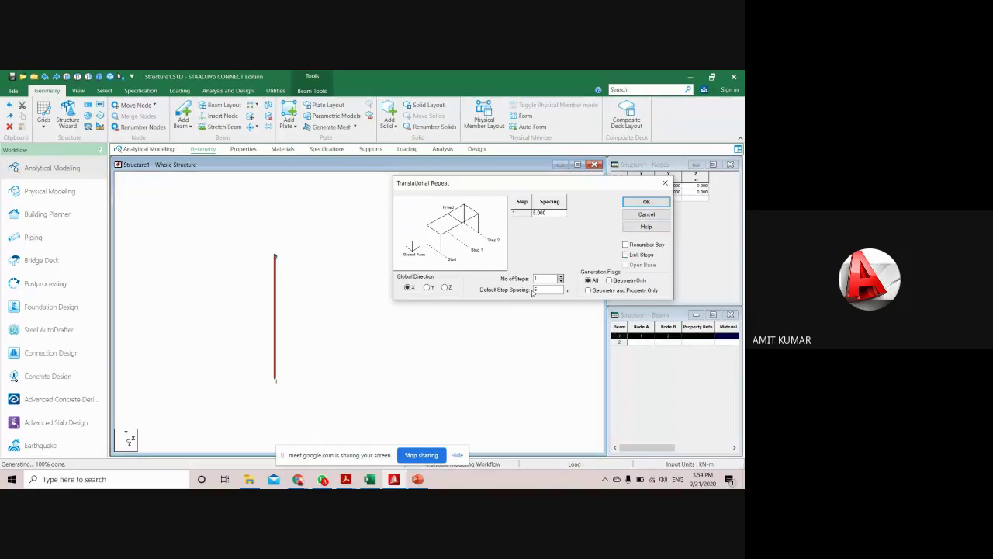
{"action": "double_click", "coordinate": [535, 290]}
{"action": "left_click", "coordinate": [646, 201]}
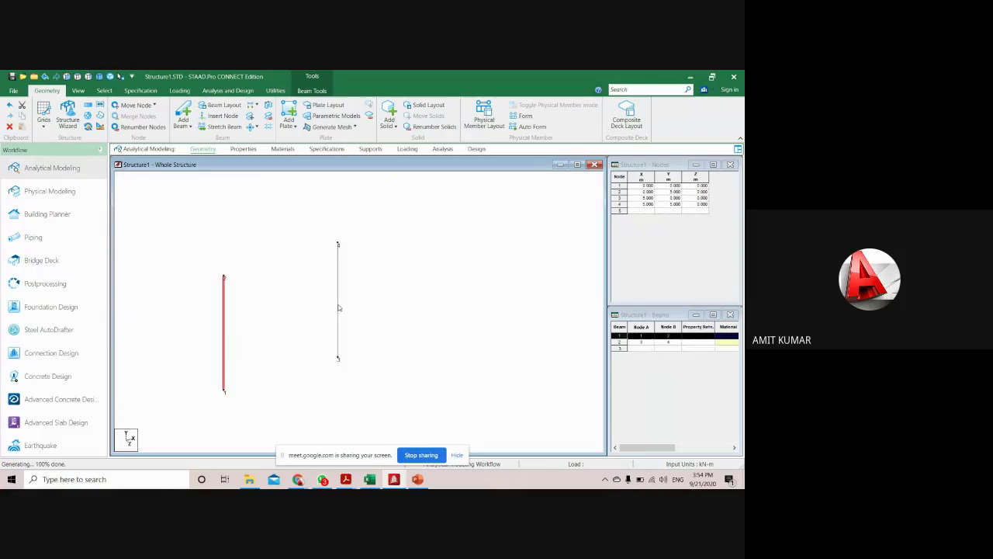
{"action": "left_click", "coordinate": [339, 307]}
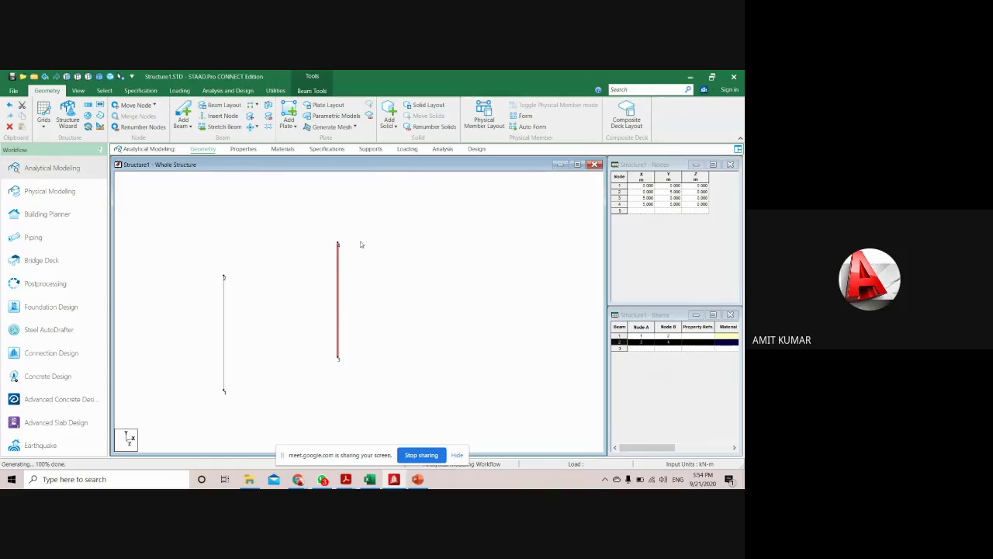
{"action": "left_click", "coordinate": [222, 392]}
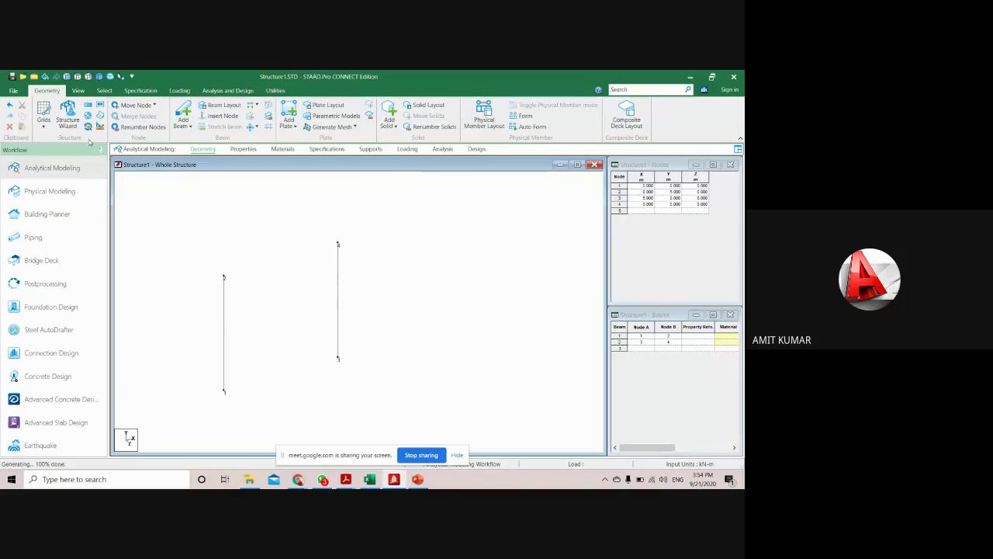
- Undo the unlinked translational repeat and select the original vertical beam
{"action": "left_click", "coordinate": [44, 115]}
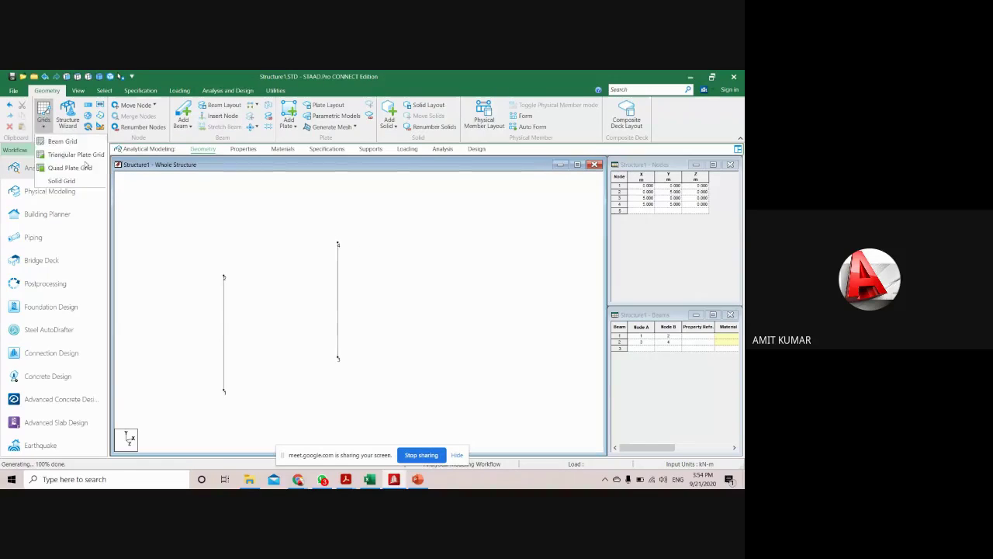
{"action": "left_click", "coordinate": [159, 189]}
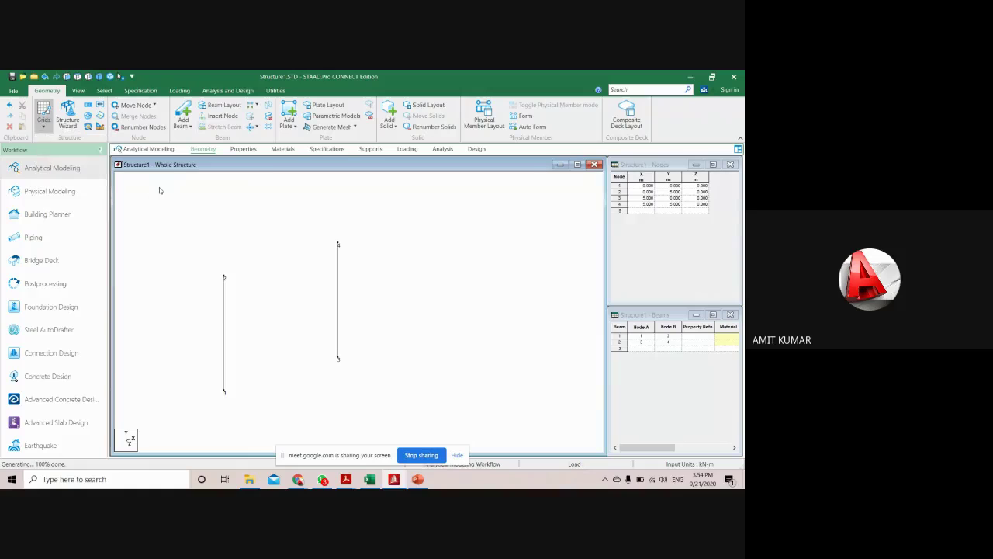
{"action": "key", "text": "ctrl+z"}
{"action": "left_click", "coordinate": [280, 281]}
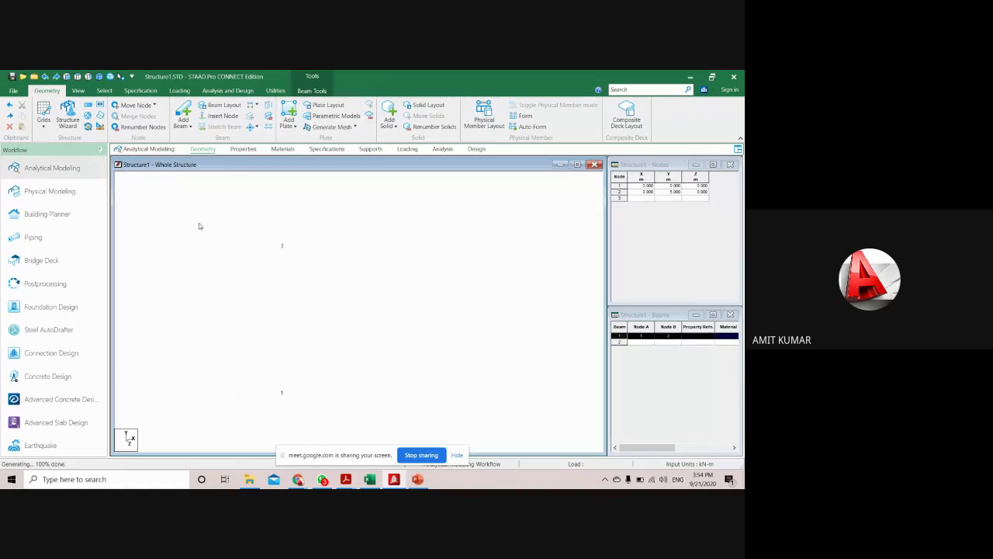
{"action": "left_click", "coordinate": [45, 118]}
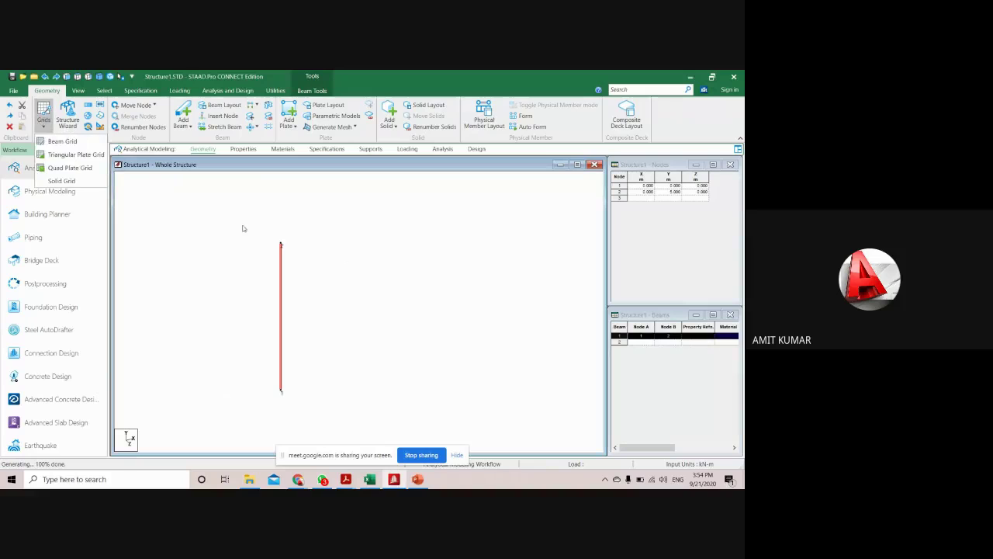
{"action": "left_click", "coordinate": [62, 146]}
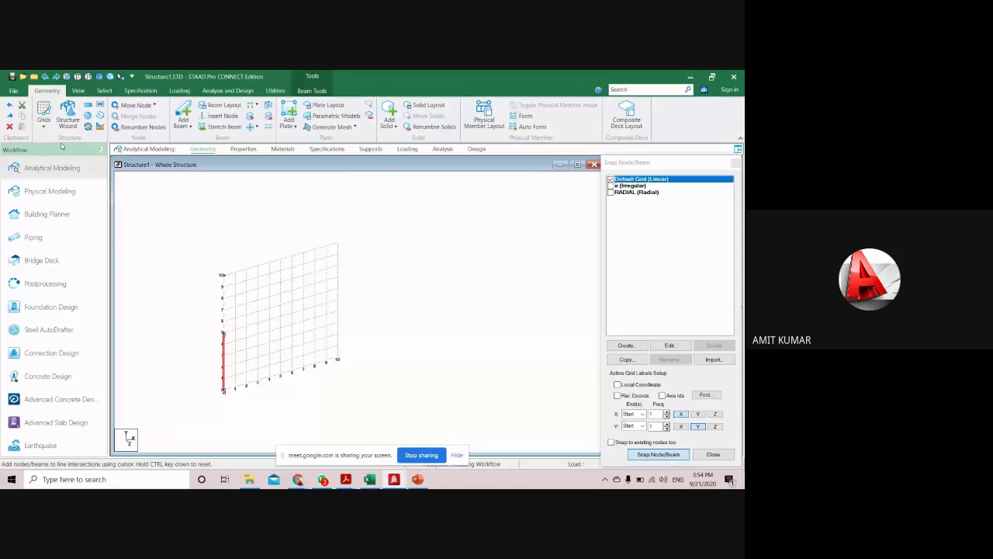
{"action": "left_click", "coordinate": [669, 345]}
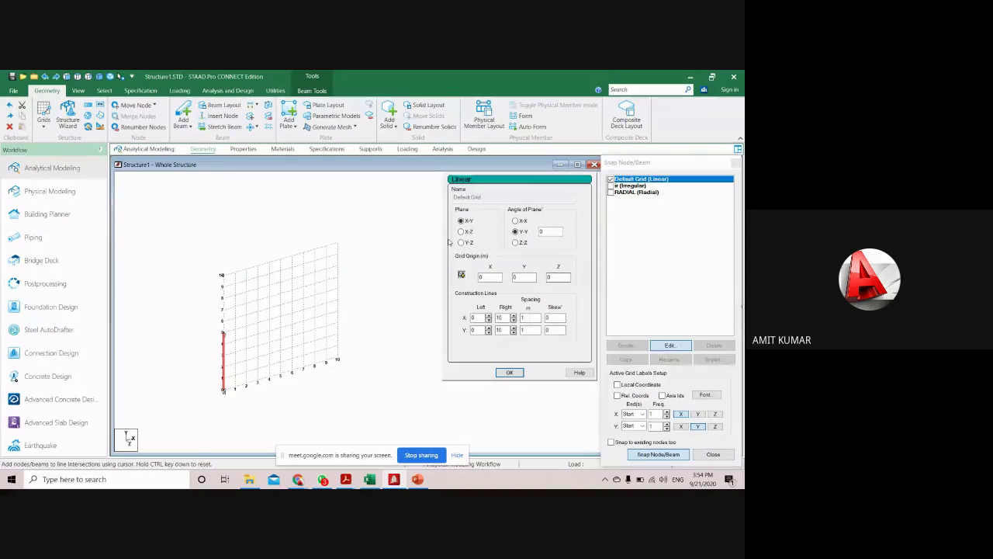
- Repeat the vertical beam once in global X at 5 m spacing with Link Steps and Open Base enabled, and clear the selection
{"action": "left_click", "coordinate": [88, 105]}
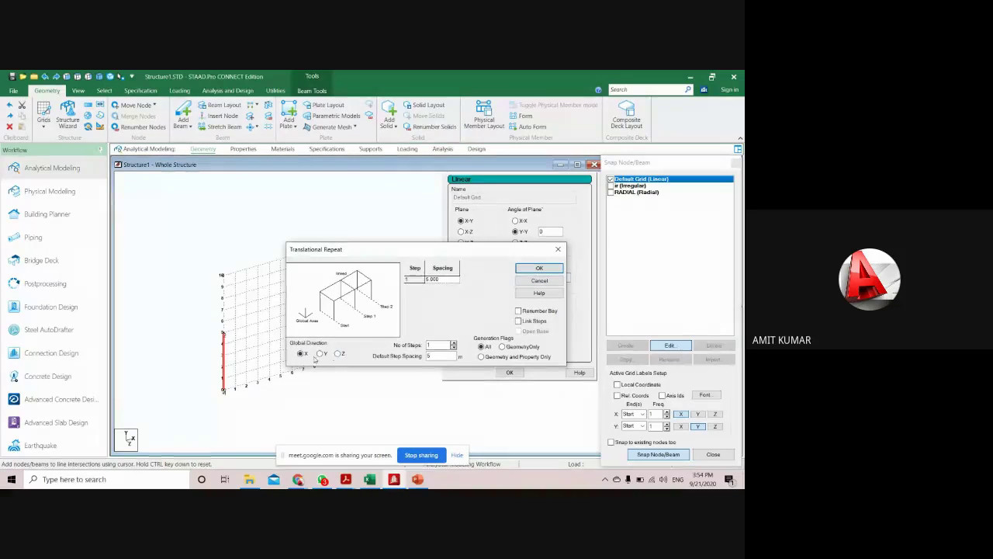
{"action": "left_click", "coordinate": [519, 321]}
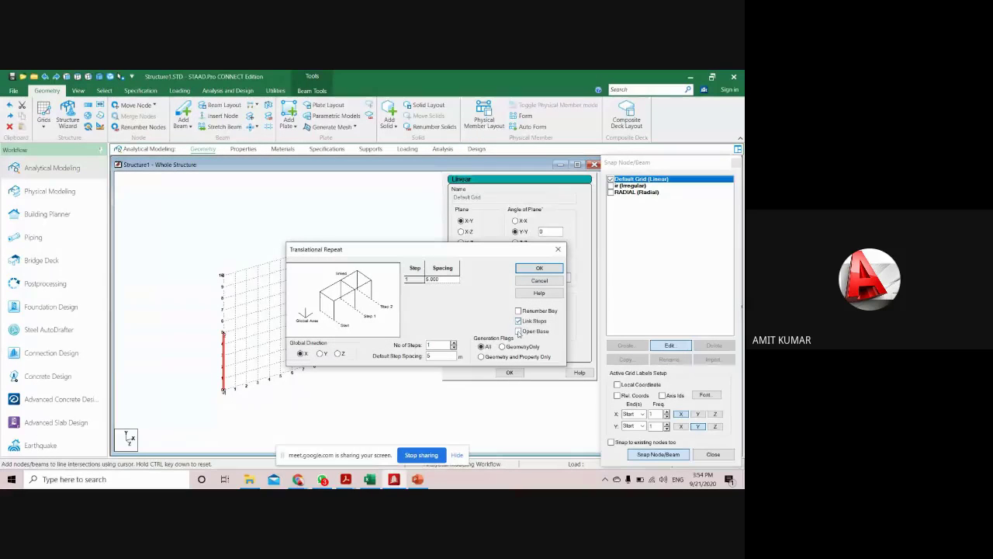
{"action": "left_click", "coordinate": [518, 332]}
{"action": "left_click", "coordinate": [539, 268]}
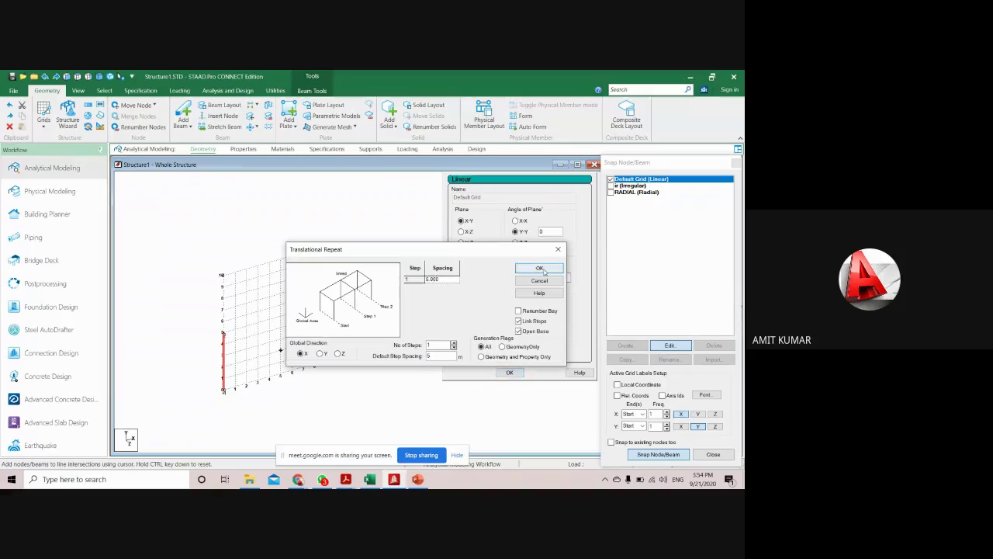
{"action": "left_click", "coordinate": [510, 373]}
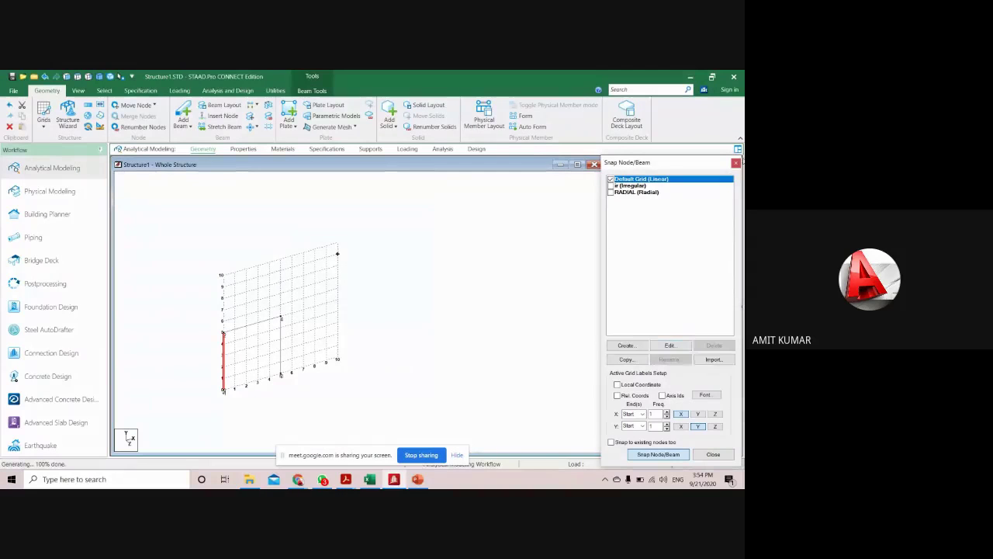
{"action": "left_click", "coordinate": [736, 163]}
{"action": "scroll", "coordinate": [292, 376], "scroll_direction": "up", "scroll_amount": 3}
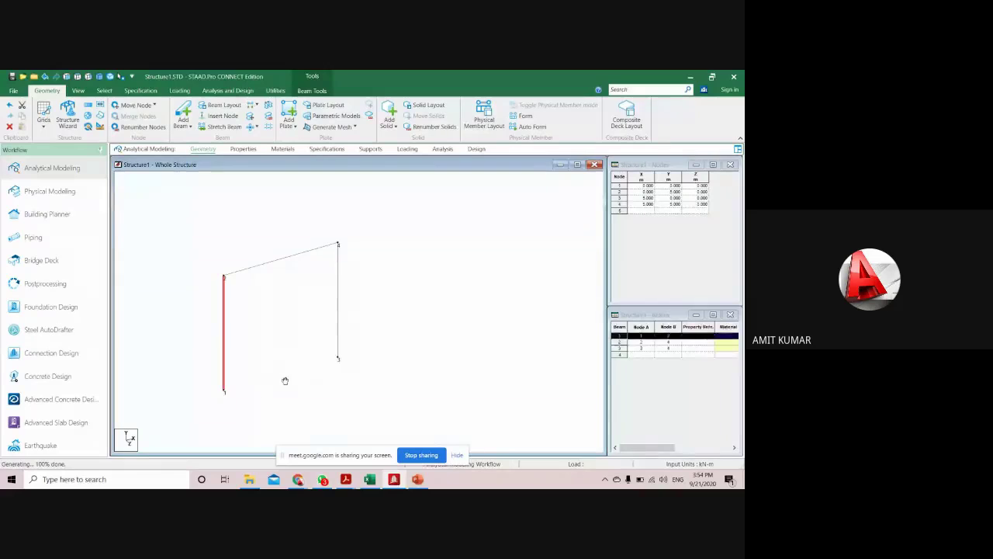
{"action": "left_click", "coordinate": [239, 389]}
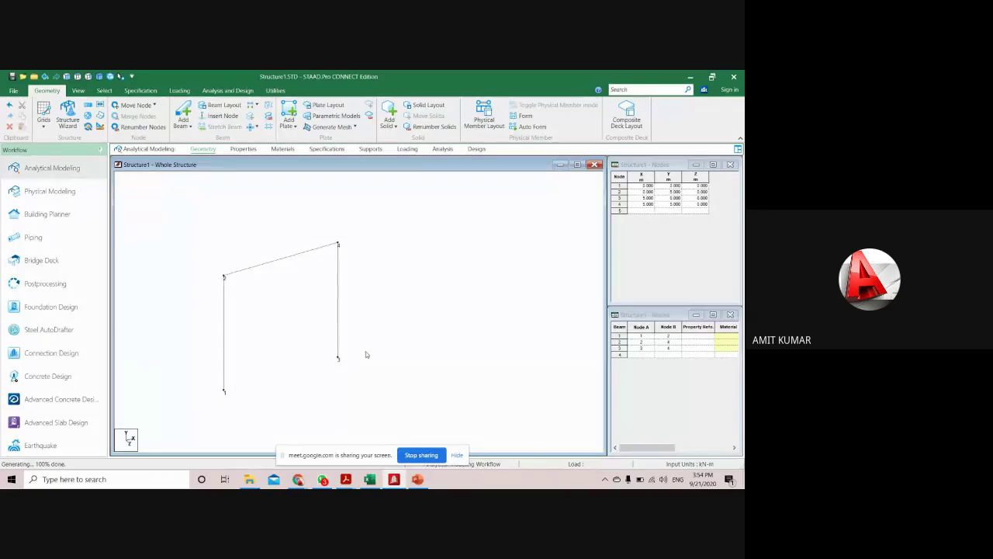
- Undo the open-base repeat, and repeat the vertical beam once in global X at 5 m spacing with only Link Steps enabled
{"action": "key", "text": "ctrl+z"}
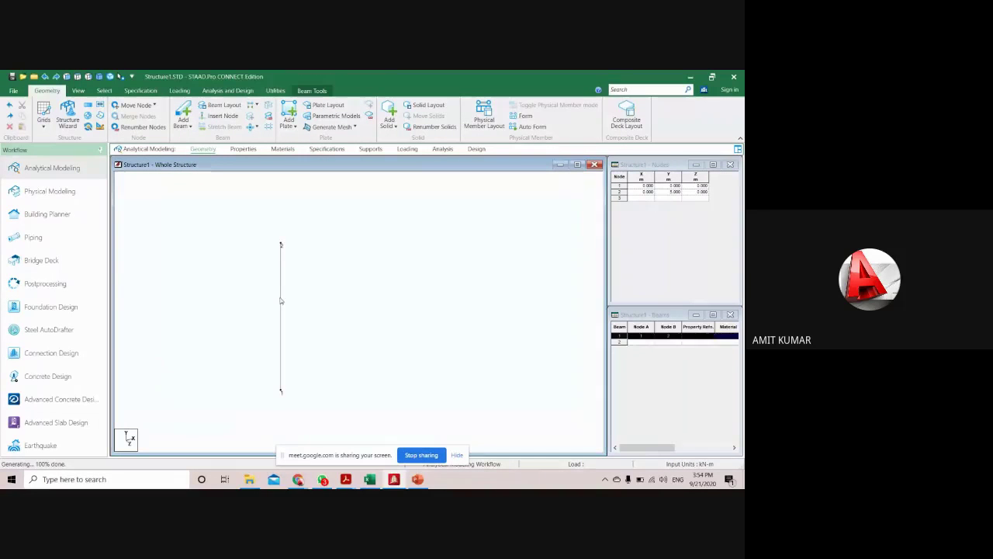
{"action": "left_click", "coordinate": [280, 306]}
{"action": "left_click", "coordinate": [89, 105]}
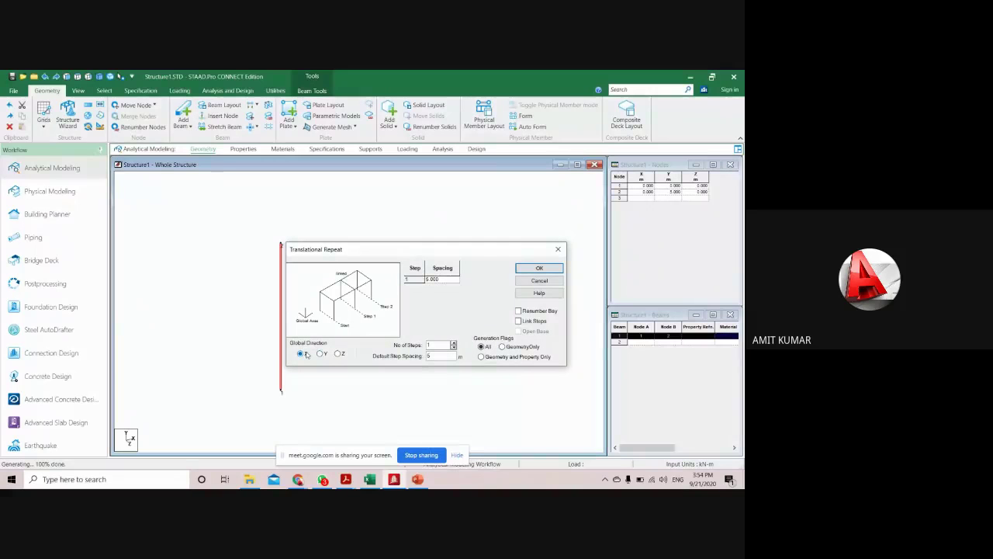
{"action": "left_click_drag", "start_coordinate": [395, 248], "coordinate": [439, 203]}
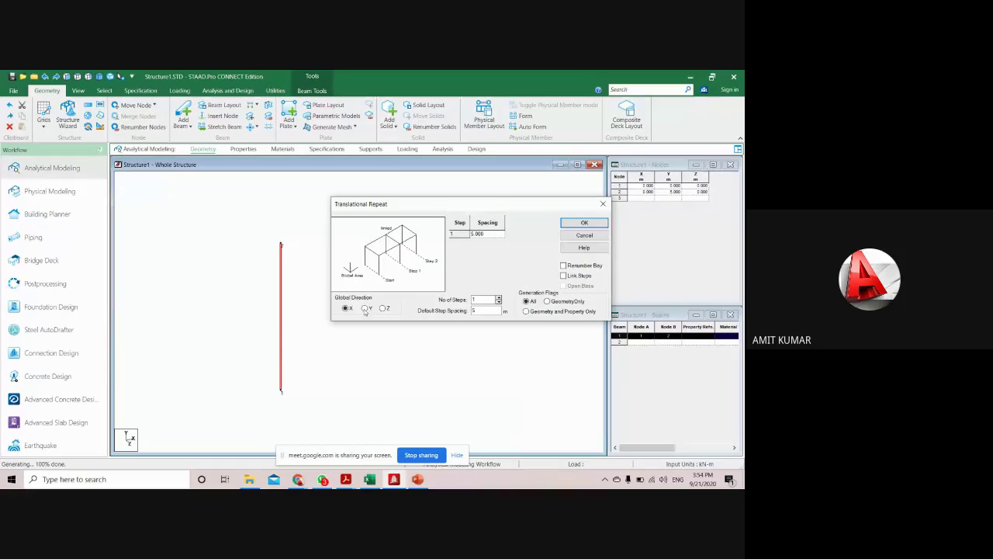
{"action": "left_click", "coordinate": [563, 275]}
{"action": "left_click", "coordinate": [585, 224]}
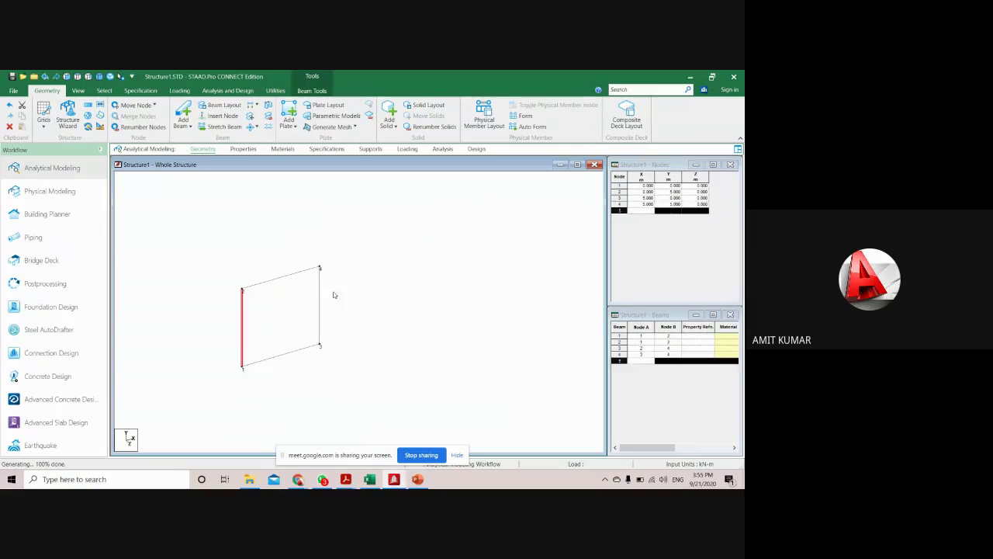
- Select the whole rectangular frame and repeat it once in global Z at 5 m spacing with Link Steps enabled
{"action": "left_click_drag", "start_coordinate": [375, 380], "coordinate": [204, 238]}
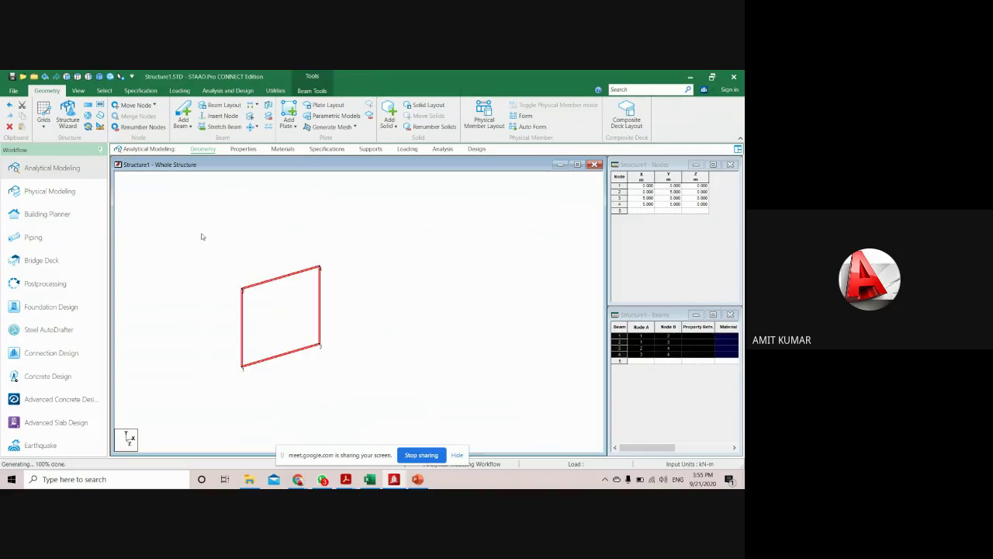
{"action": "left_click", "coordinate": [88, 105]}
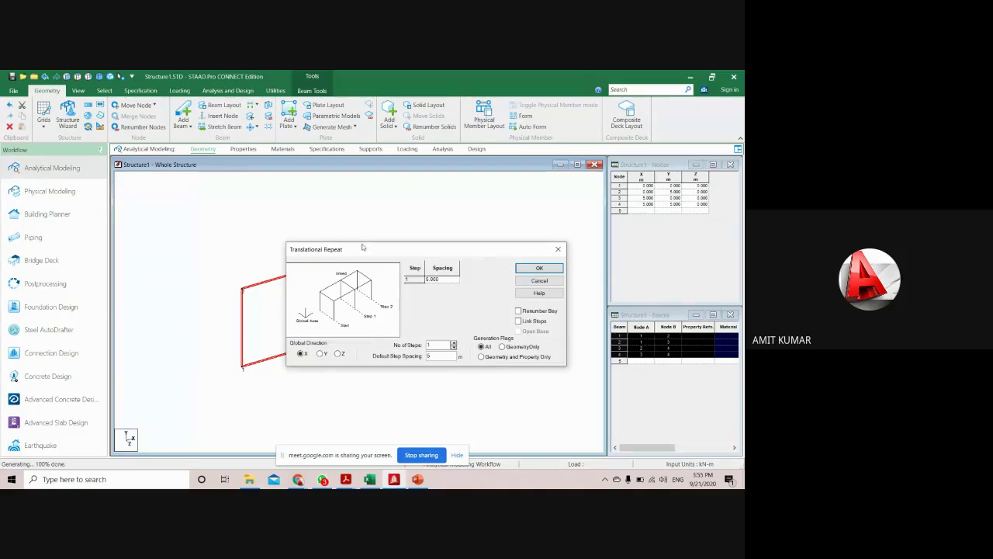
{"action": "left_click_drag", "start_coordinate": [363, 251], "coordinate": [481, 161]}
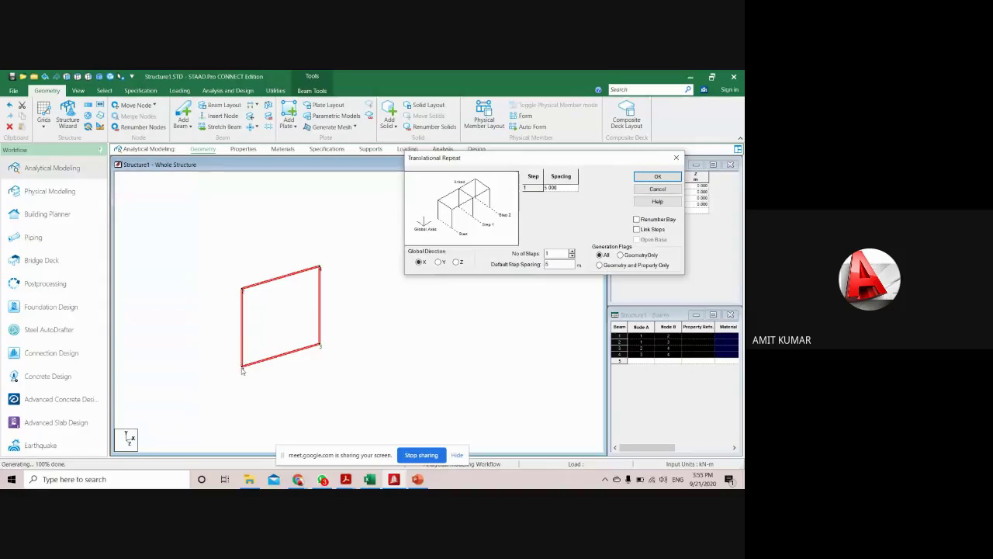
{"action": "middle_click_drag", "start_coordinate": [246, 364], "coordinate": [246, 347]}
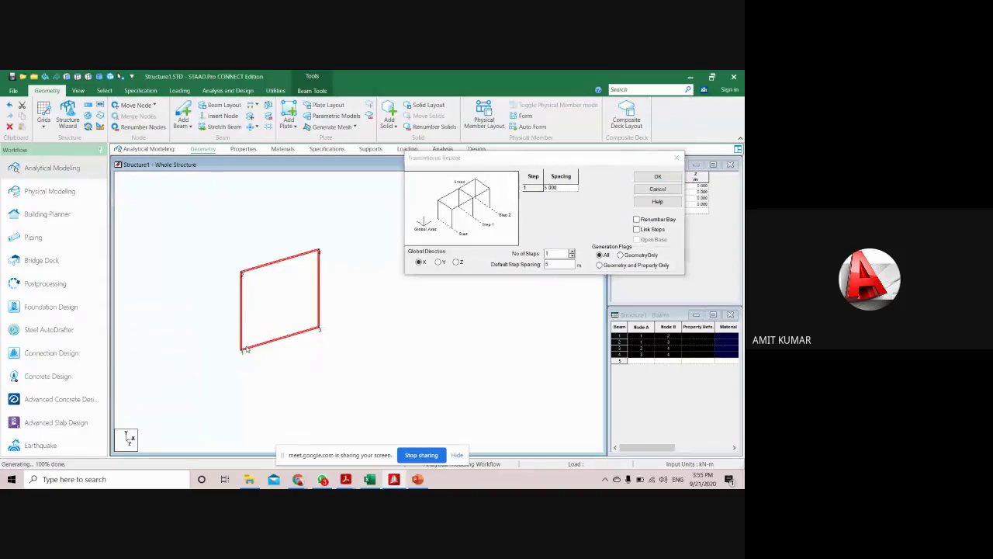
{"action": "left_click", "coordinate": [457, 263]}
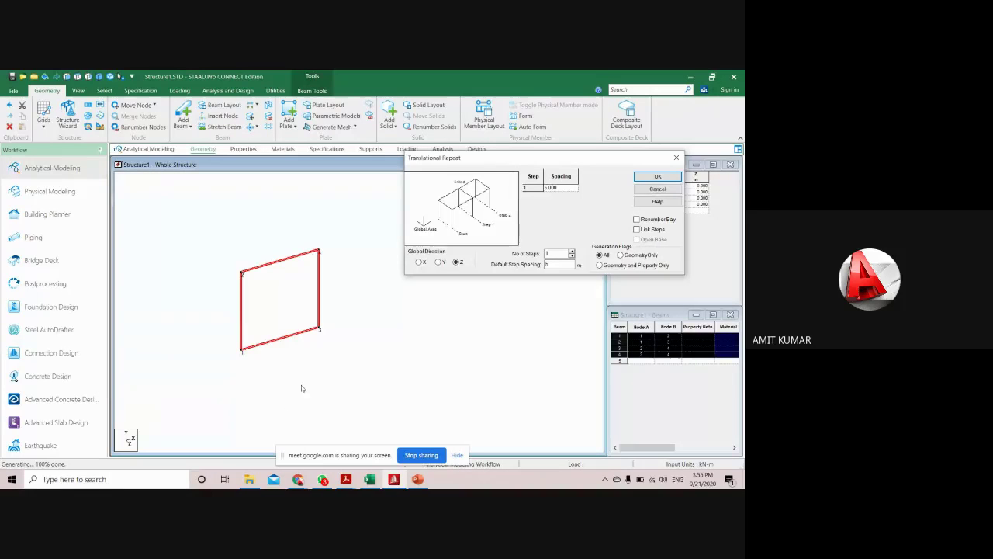
{"action": "left_click", "coordinate": [636, 230]}
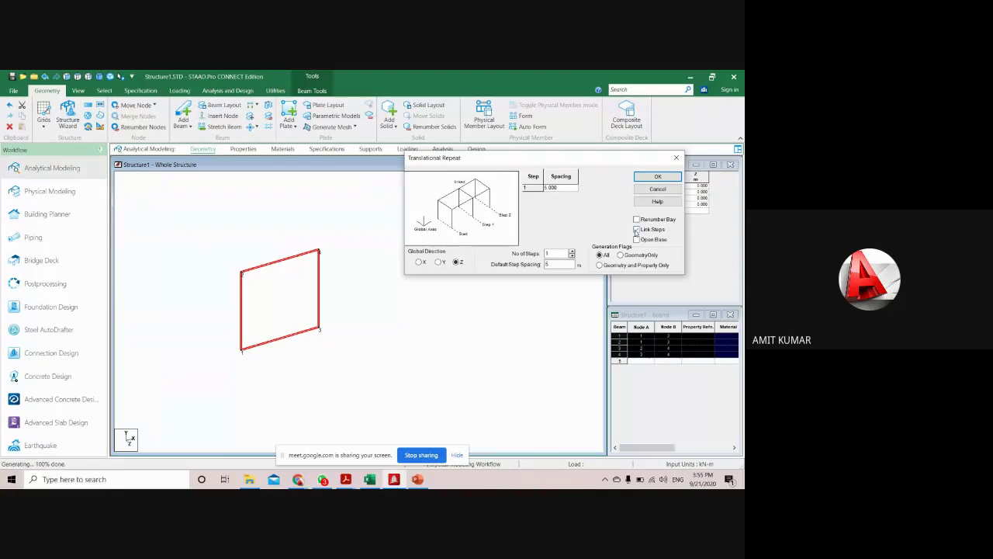
{"action": "left_click", "coordinate": [658, 178]}
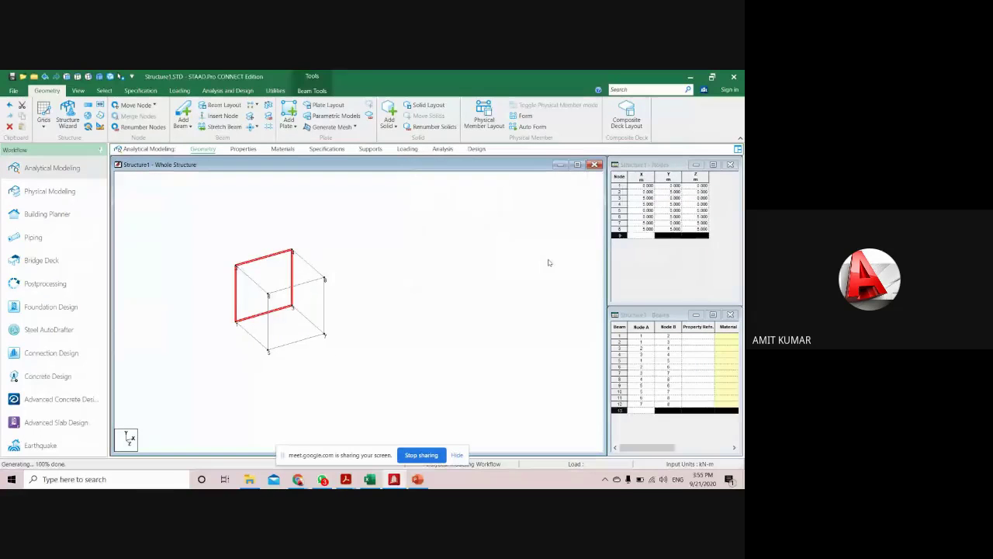
- Examine the box frame's node and beam numbering by selecting nodes and beams 9 and 10, and clear the selection
{"action": "left_click", "coordinate": [437, 282]}
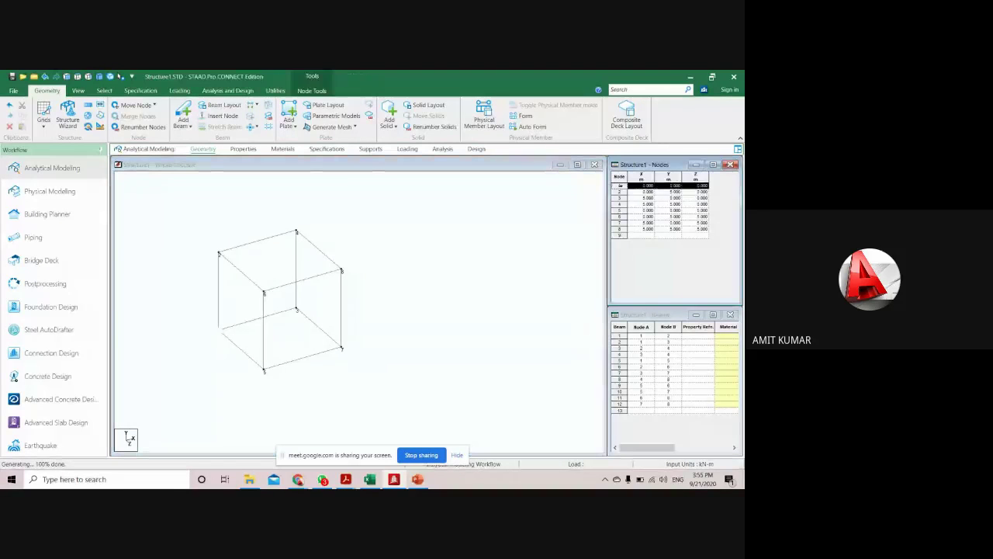
{"action": "left_click", "coordinate": [621, 198]}
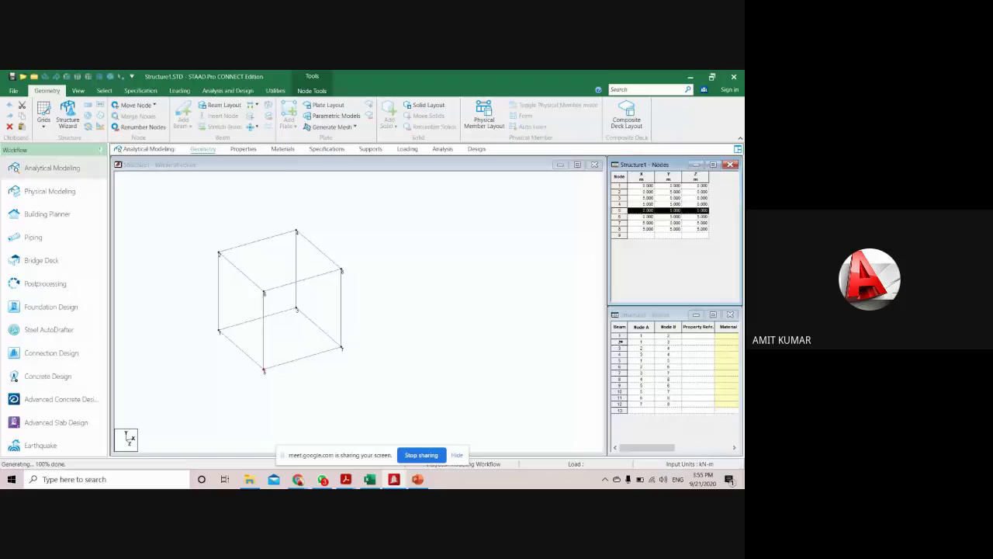
{"action": "left_click", "coordinate": [620, 385]}
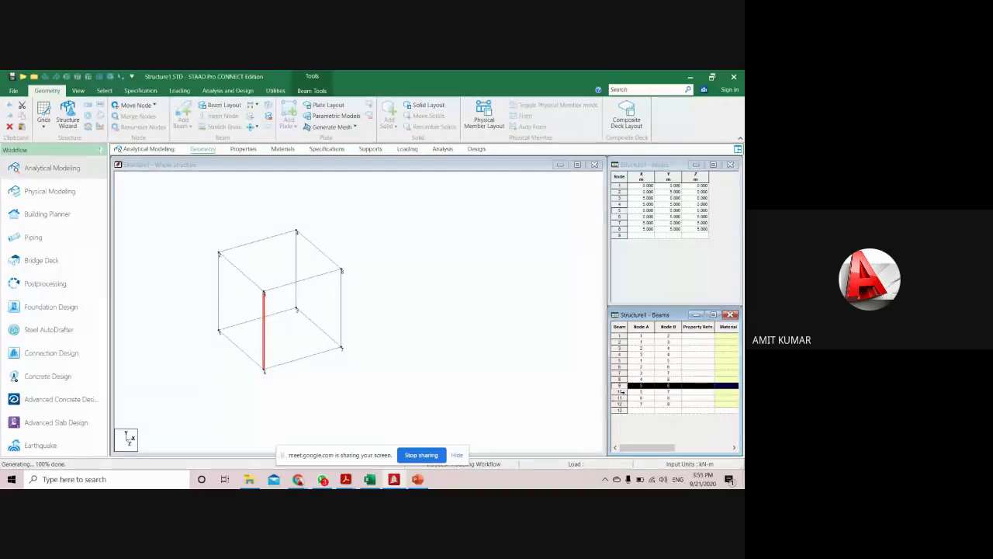
{"action": "left_click", "coordinate": [619, 392]}
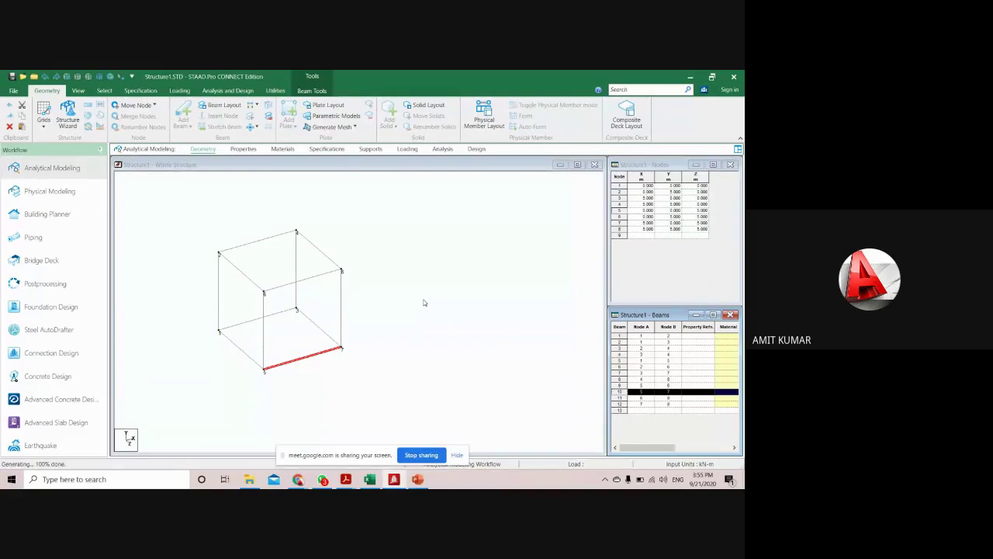
{"action": "left_click", "coordinate": [43, 122]}
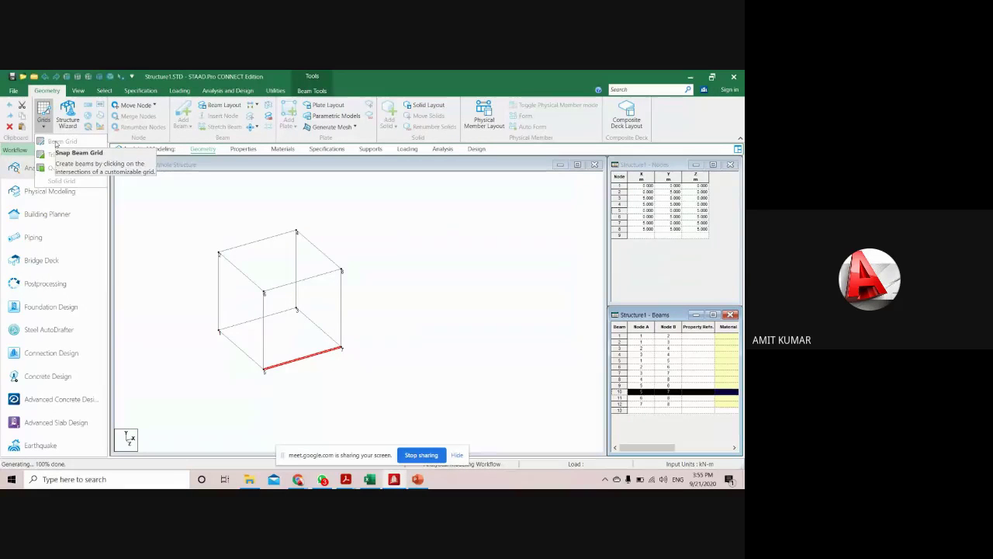
{"action": "left_click", "coordinate": [281, 175]}
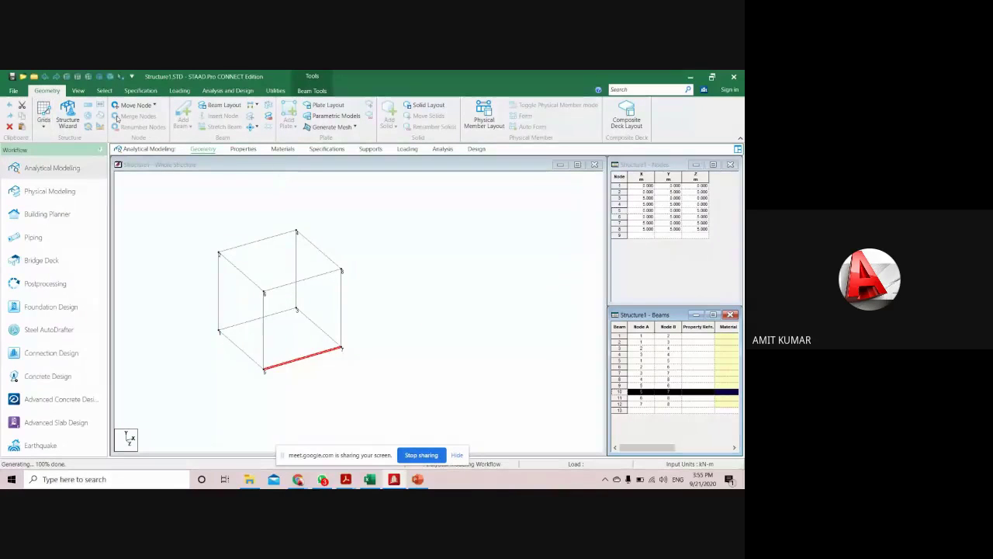
{"action": "left_click", "coordinate": [392, 214]}
- Undo the linked repeats in global Z and global X, back to the single vertical beam
{"action": "scroll", "coordinate": [342, 306], "scroll_direction": "up", "scroll_amount": 2}
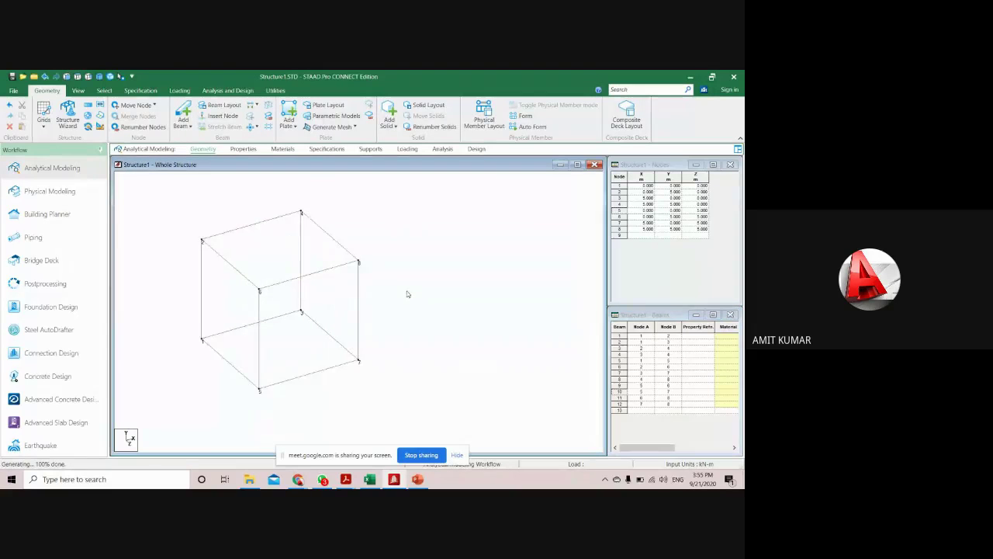
{"action": "scroll", "coordinate": [407, 295], "scroll_direction": "down", "scroll_amount": 2}
{"action": "key", "text": "ctrl+z"}
{"action": "scroll", "coordinate": [364, 329], "scroll_direction": "down", "scroll_amount": 2}
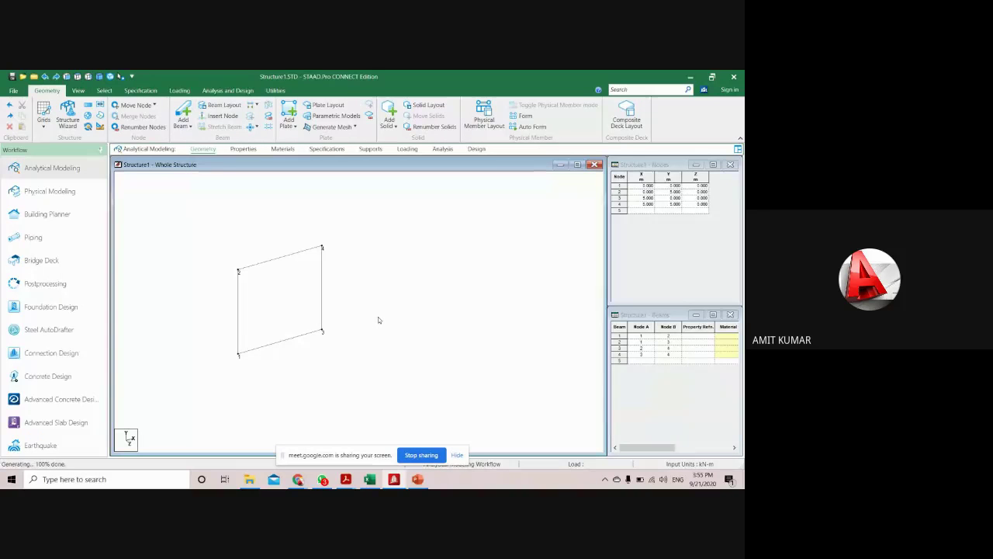
{"action": "left_click", "coordinate": [322, 272]}
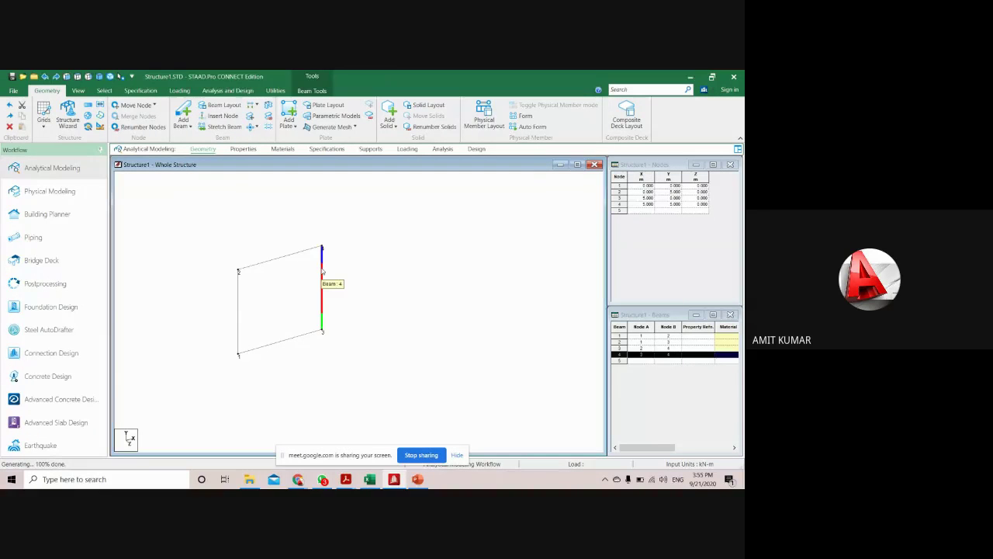
{"action": "key", "text": "ctrl+z"}
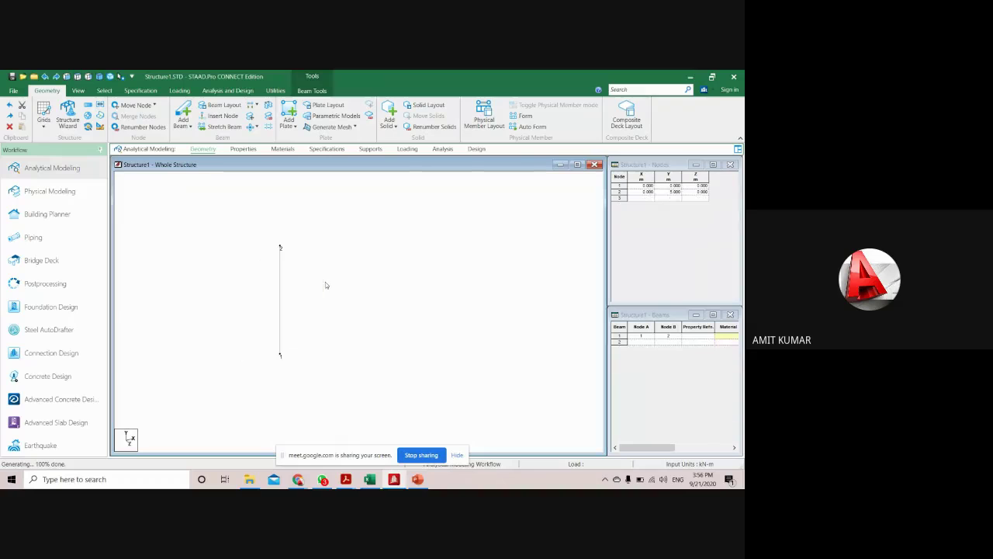
- Select the vertical beam and set up a Translational Repeat in global X with four steps
{"action": "left_click", "coordinate": [281, 298]}
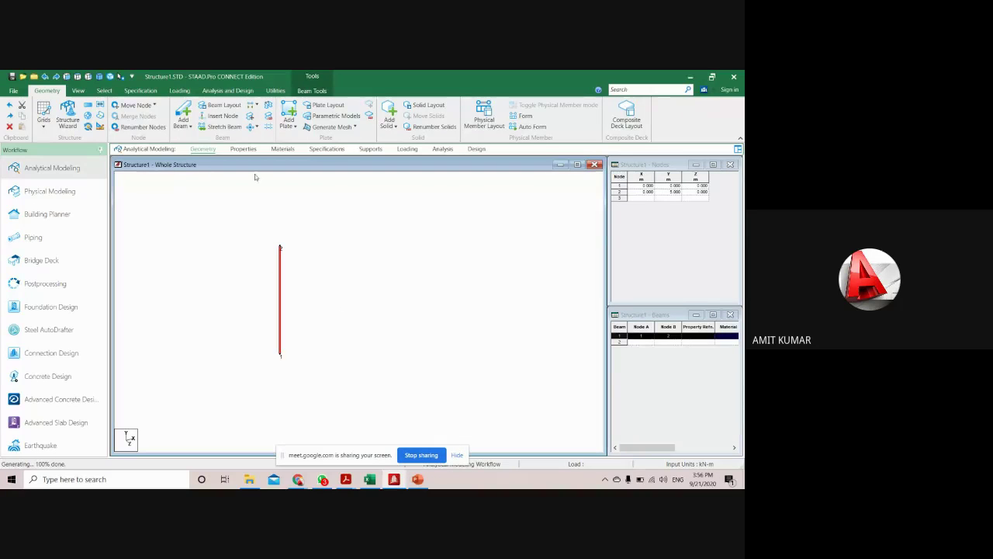
{"action": "left_click", "coordinate": [88, 105]}
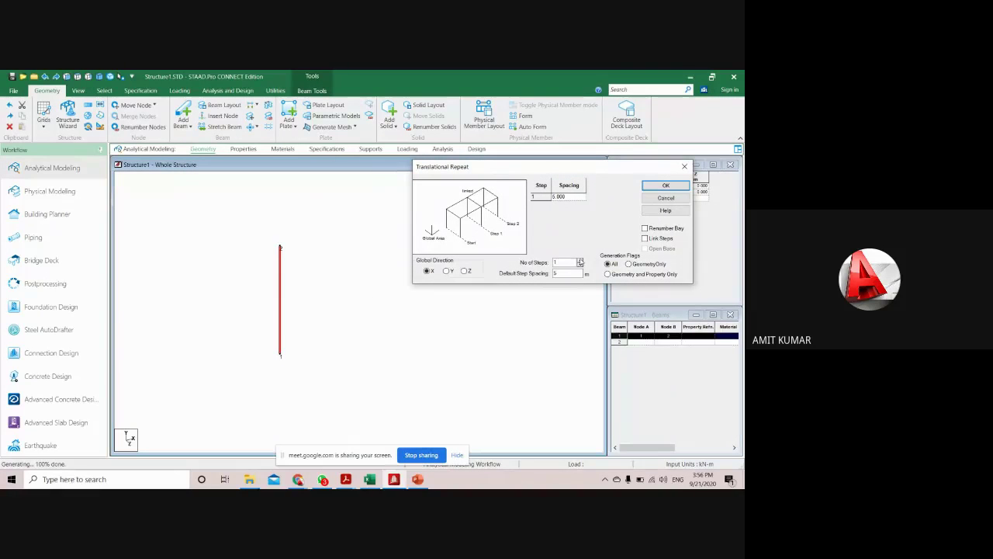
{"action": "left_click", "coordinate": [580, 260]}
{"action": "left_click", "coordinate": [580, 260]}
{"action": "left_click", "coordinate": [580, 260]}
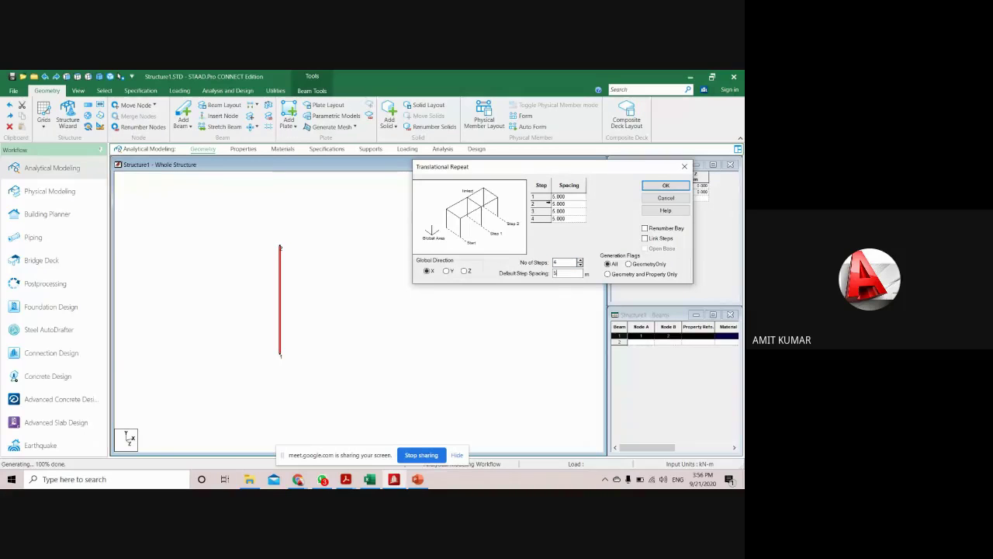
{"action": "middle_click_drag", "start_coordinate": [331, 342], "coordinate": [254, 325]}
{"action": "scroll", "coordinate": [259, 324], "scroll_direction": "down", "scroll_amount": 1}
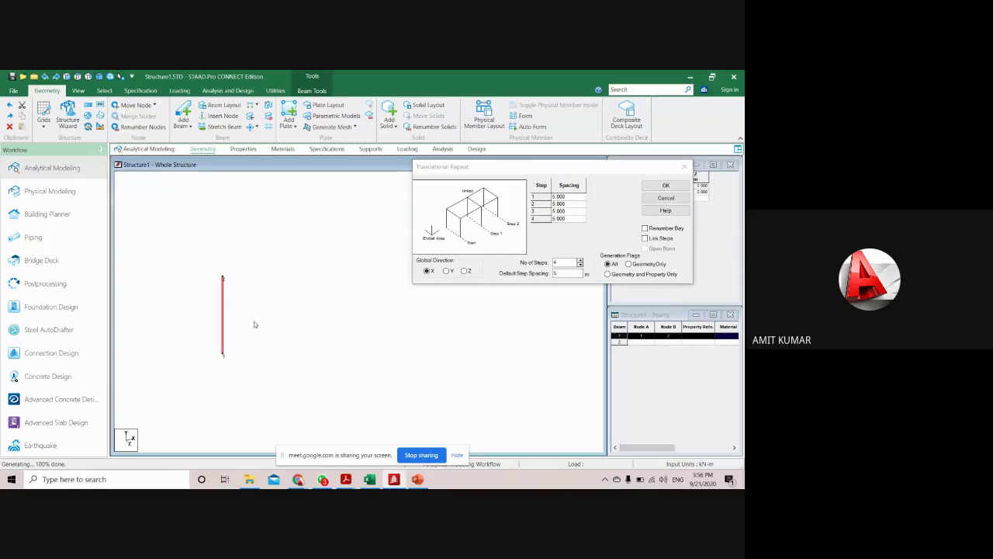
- Set the spacing of steps 1, 2 and 4 to 3, 4 and 3 m, and generate the repeat with Link Steps enabled
{"action": "left_click", "coordinate": [570, 198]}
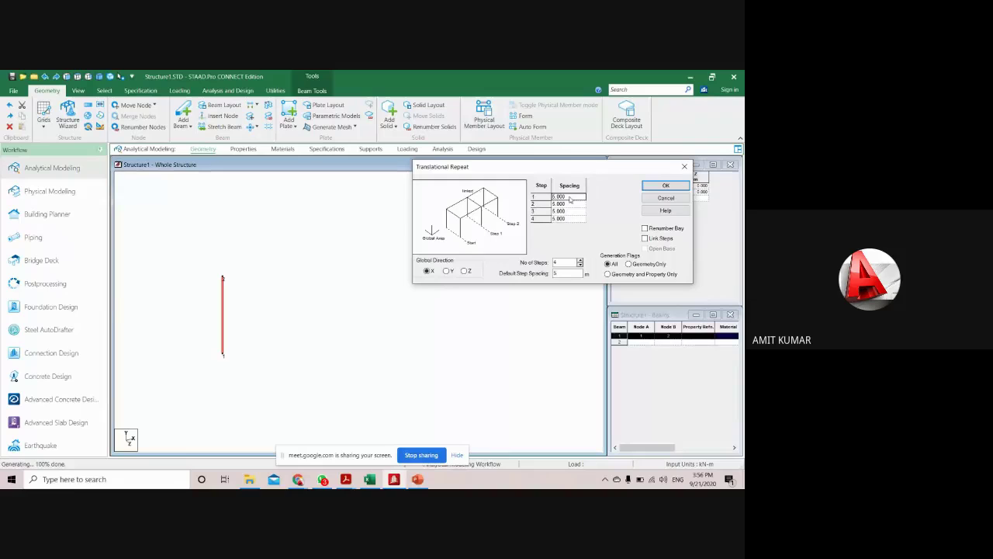
{"action": "type", "text": "3"}
{"action": "left_click", "coordinate": [570, 204]}
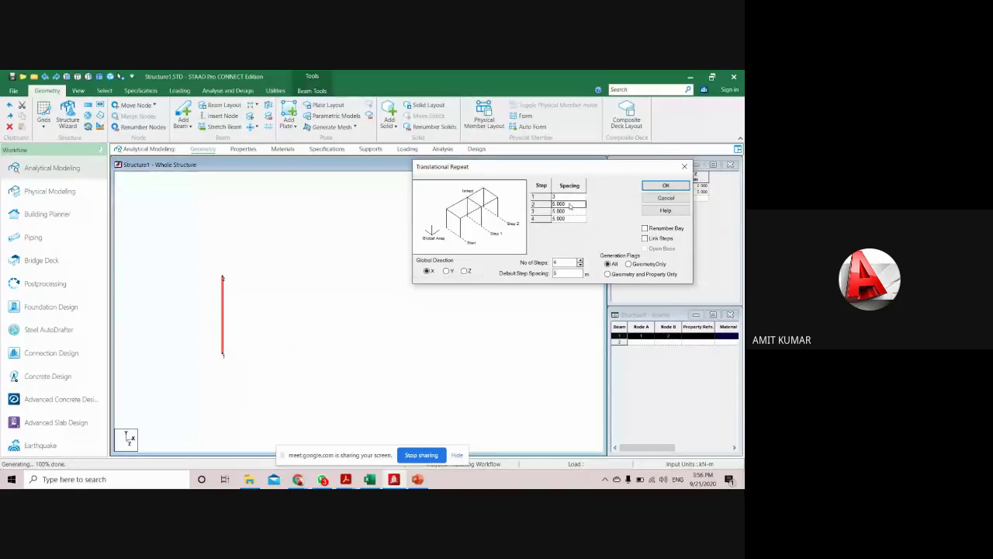
{"action": "type", "text": "4"}
{"action": "left_click", "coordinate": [571, 211]}
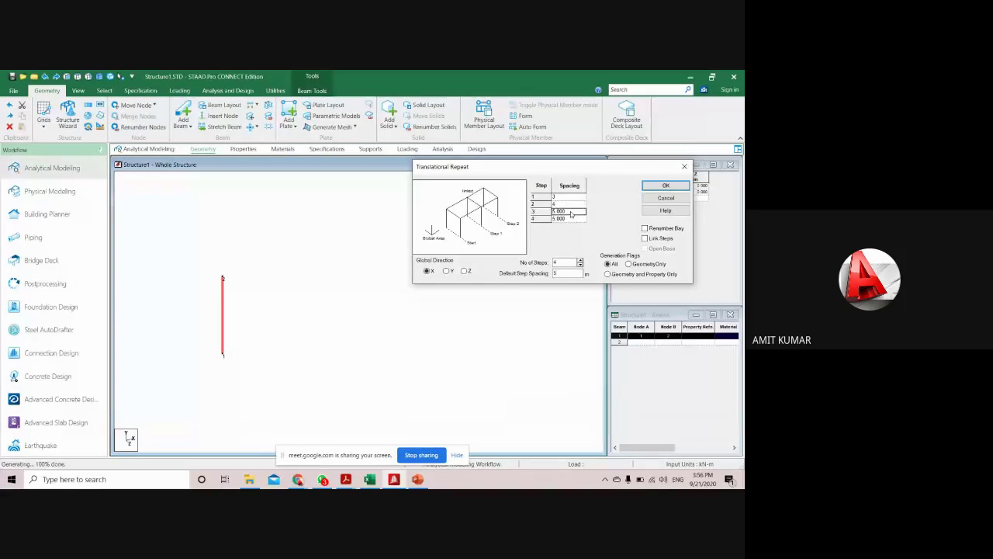
{"action": "left_click", "coordinate": [567, 219]}
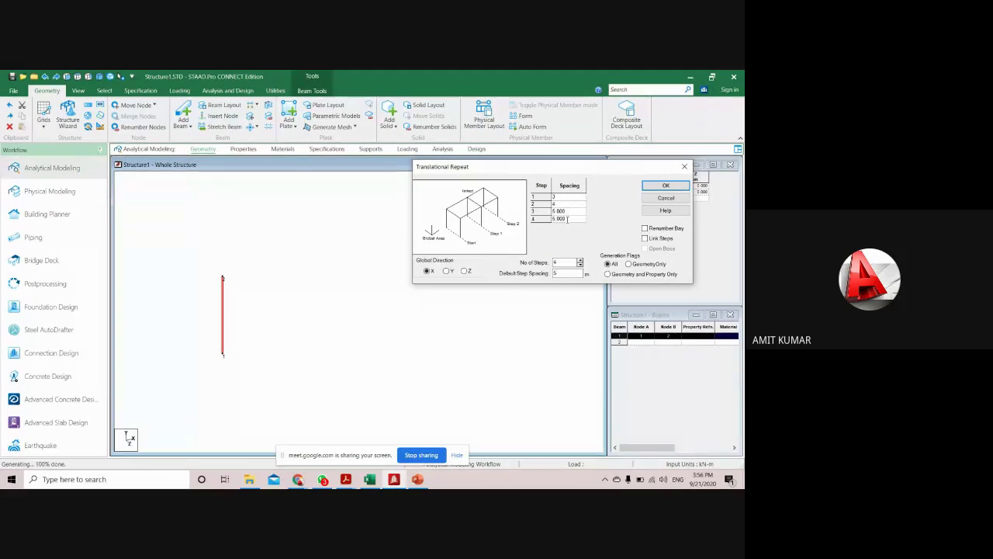
{"action": "left_click_drag", "start_coordinate": [567, 220], "coordinate": [520, 227]}
{"action": "type", "text": "3"}
{"action": "left_click", "coordinate": [567, 204]}
{"action": "left_click", "coordinate": [644, 238]}
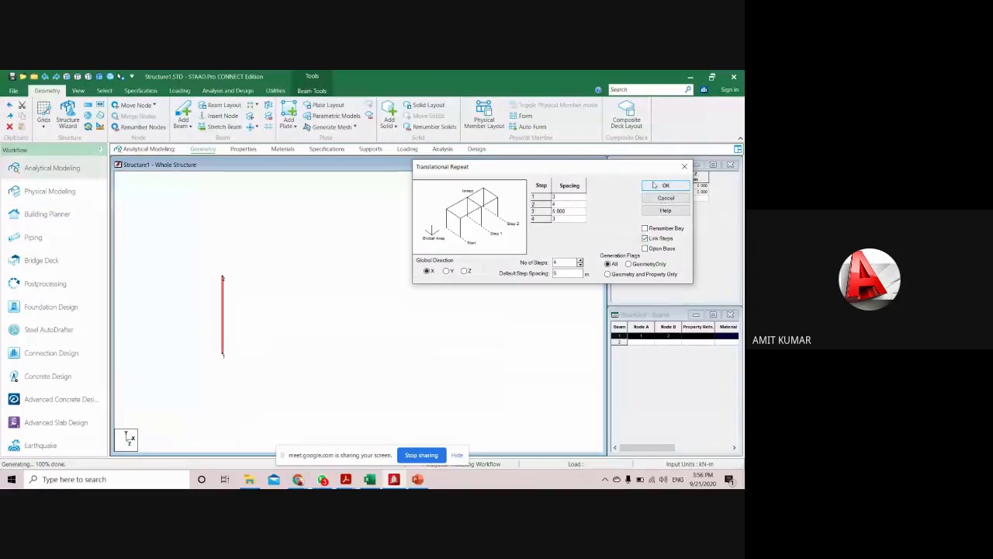
{"action": "left_click", "coordinate": [654, 186]}
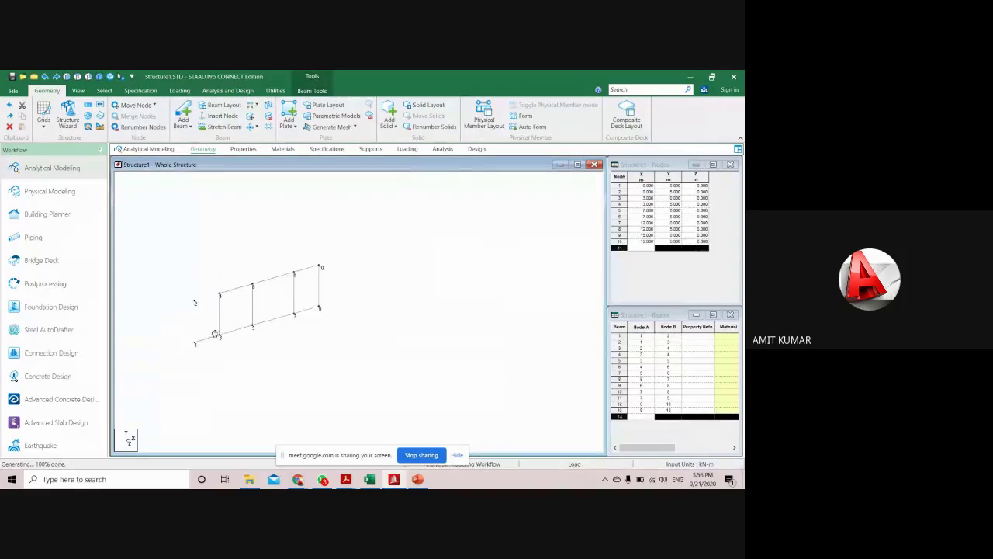
- Check the length of each of the four upper horizontal beams in its beam properties, and clear the selection
{"action": "left_click", "coordinate": [216, 310]}
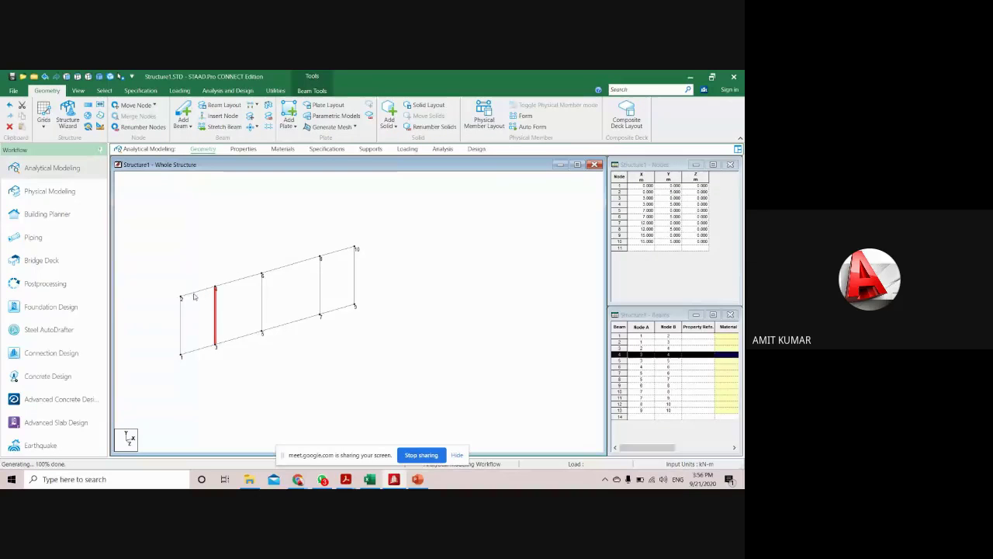
{"action": "double_click", "coordinate": [194, 294]}
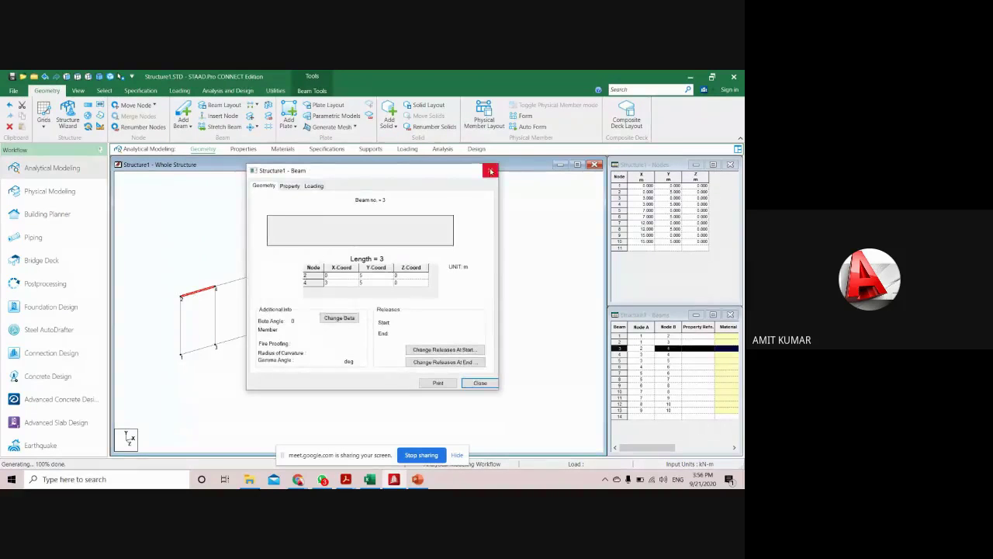
{"action": "left_click", "coordinate": [492, 170]}
{"action": "left_click", "coordinate": [240, 276]}
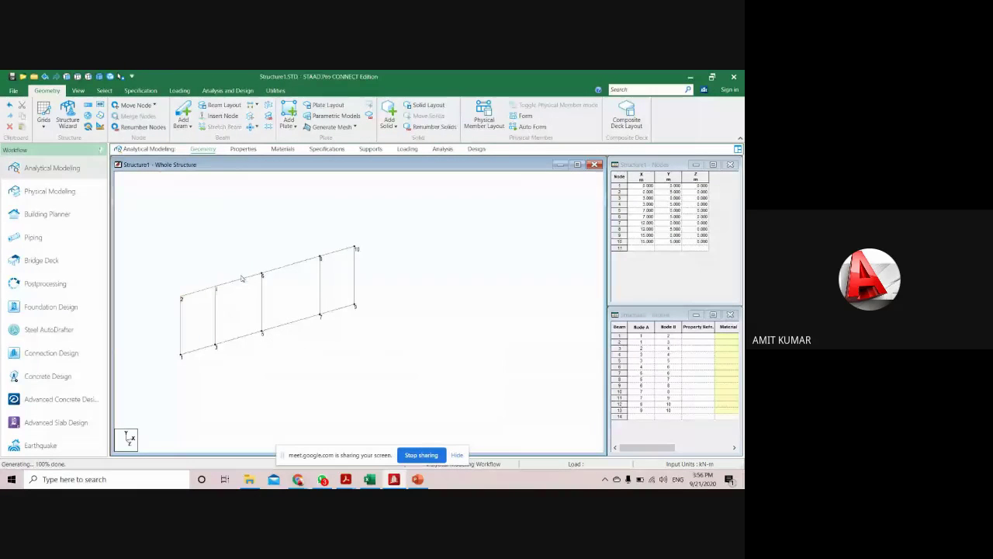
{"action": "double_click", "coordinate": [236, 283]}
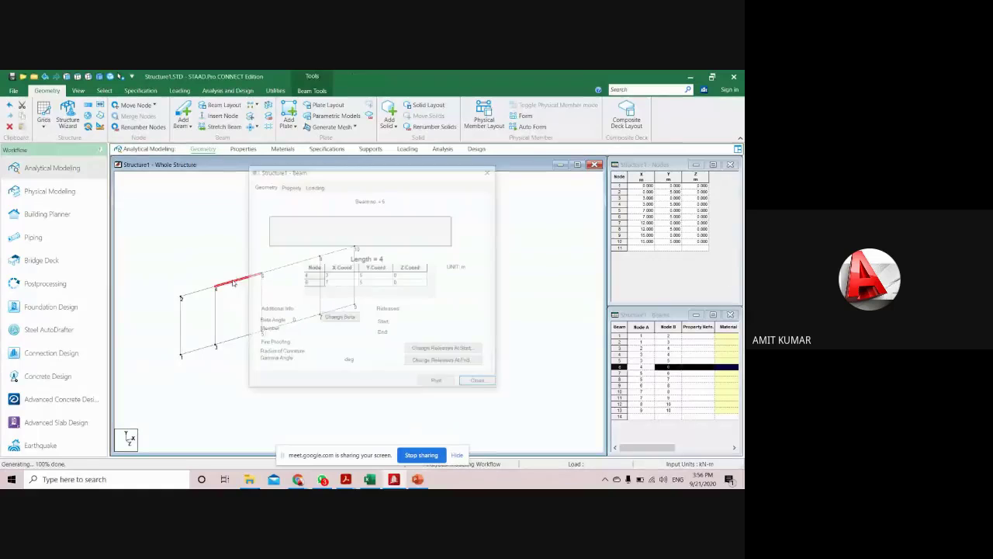
{"action": "left_click", "coordinate": [491, 171]}
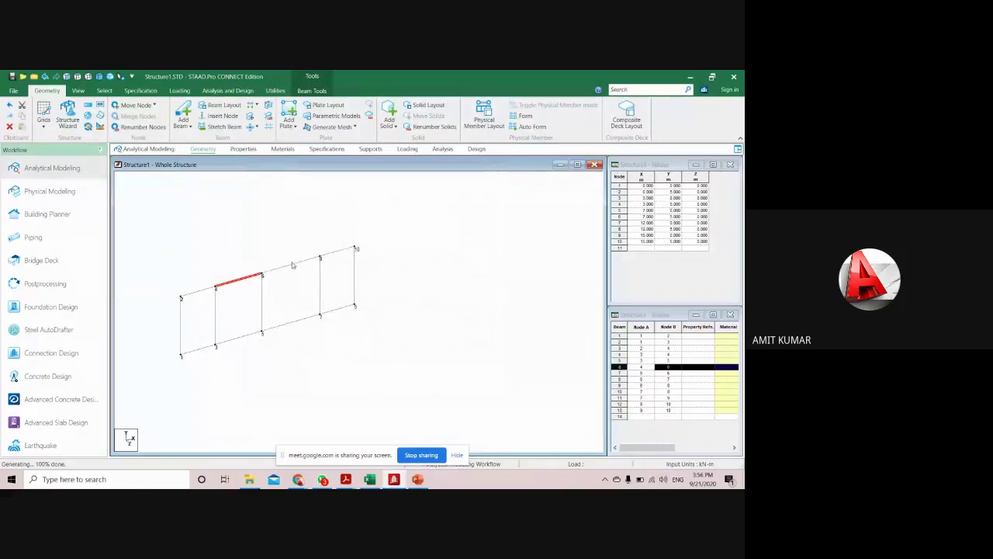
{"action": "double_click", "coordinate": [293, 266]}
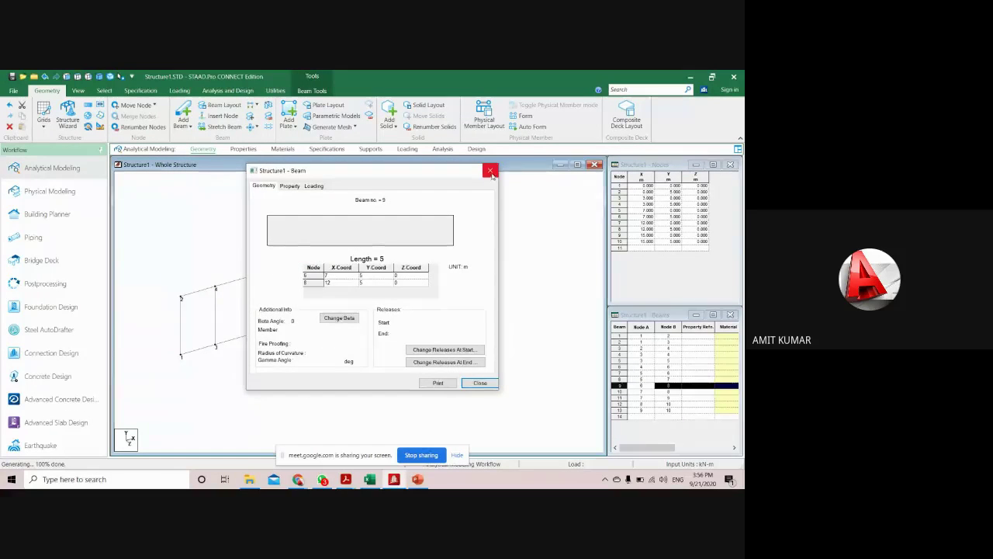
{"action": "left_click", "coordinate": [491, 170]}
{"action": "double_click", "coordinate": [334, 253]}
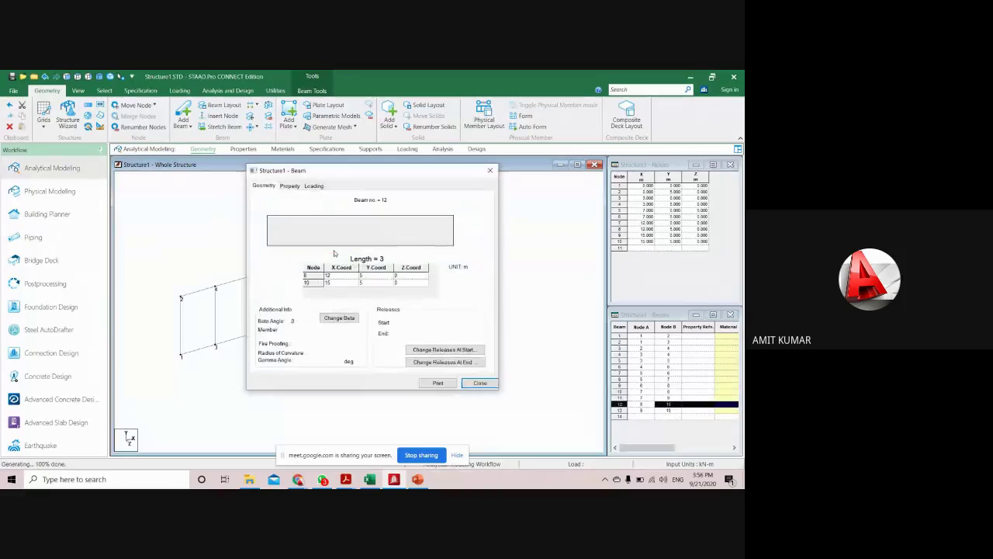
{"action": "left_click", "coordinate": [491, 170]}
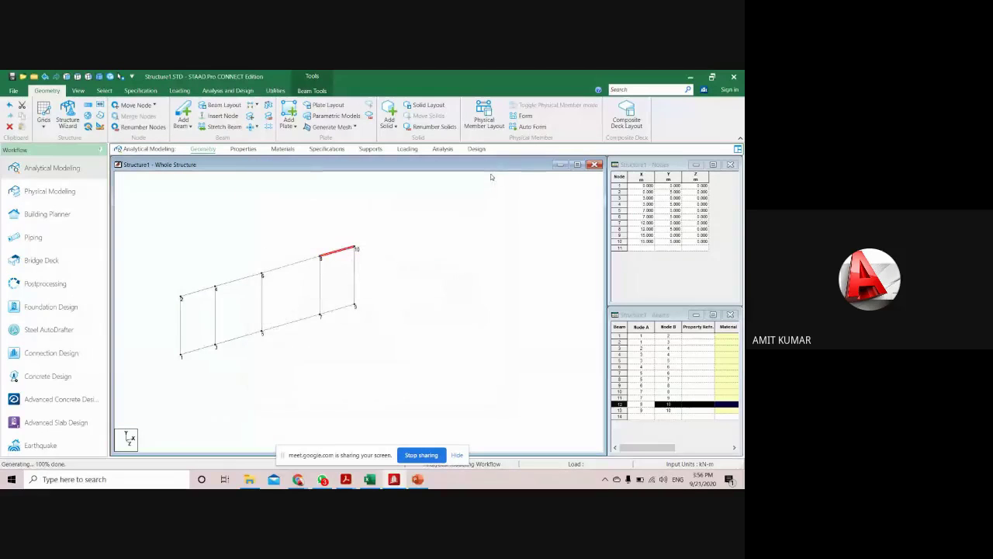
{"action": "left_click", "coordinate": [489, 221]}
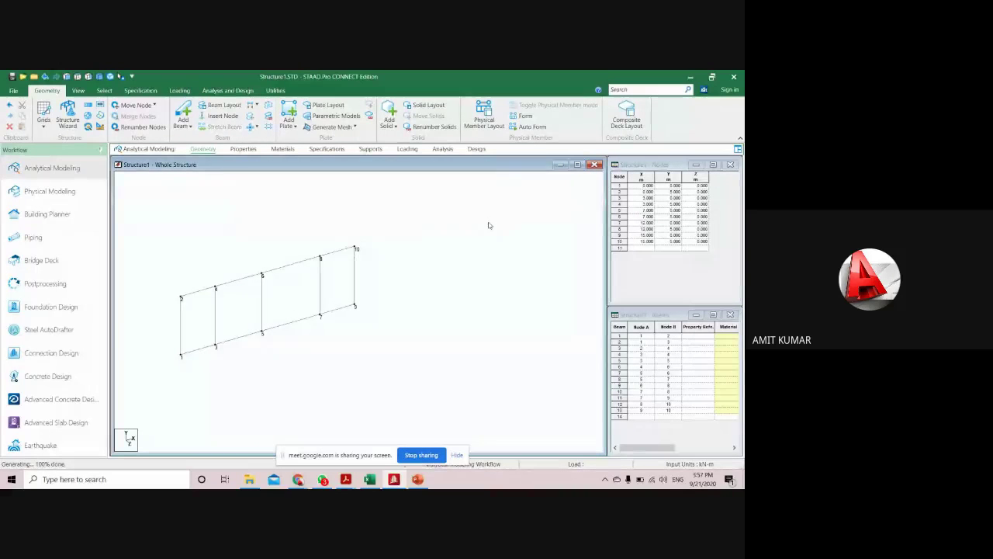
{"action": "left_click", "coordinate": [76, 111]}
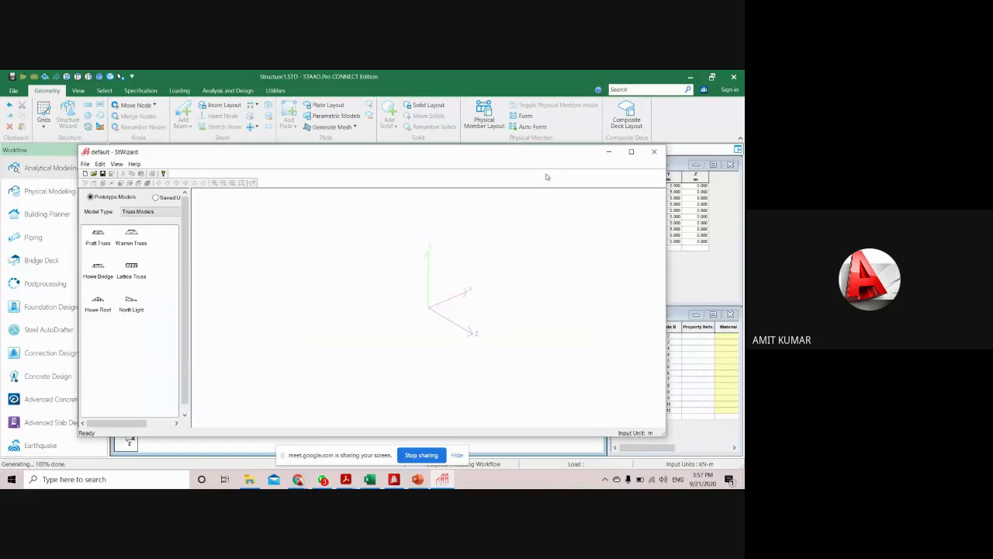
{"action": "left_click", "coordinate": [655, 151]}
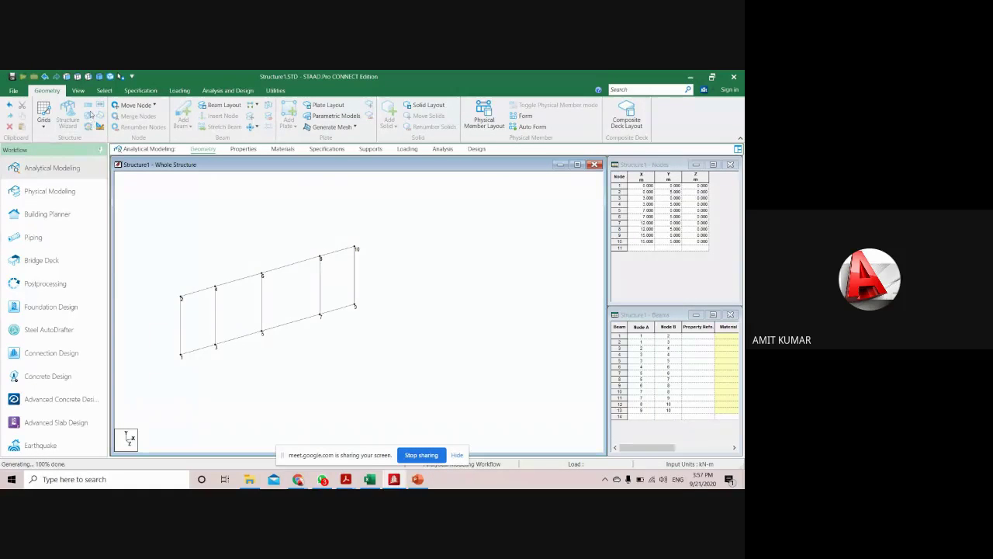
{"action": "left_click", "coordinate": [87, 105]}
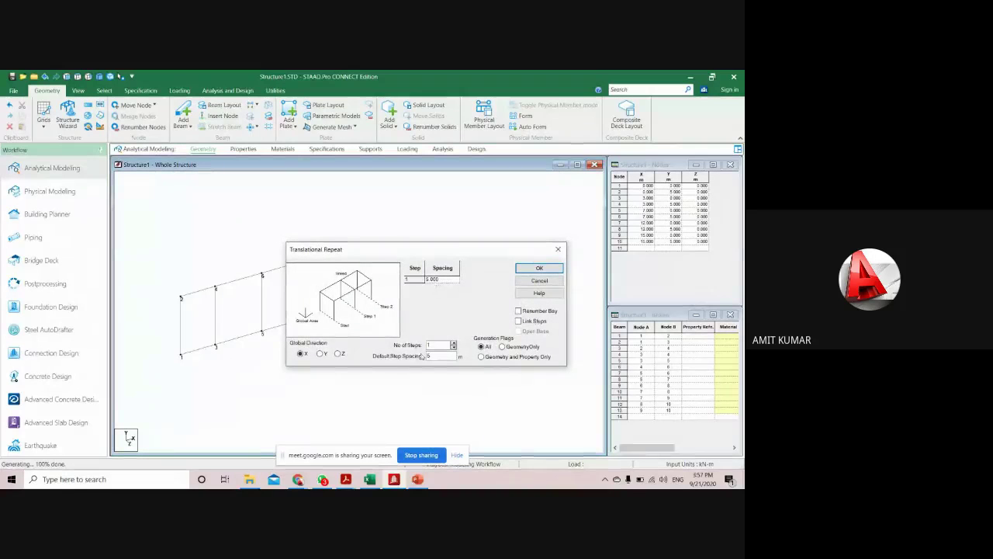
{"action": "left_click", "coordinate": [453, 342]}
{"action": "left_click", "coordinate": [453, 343]}
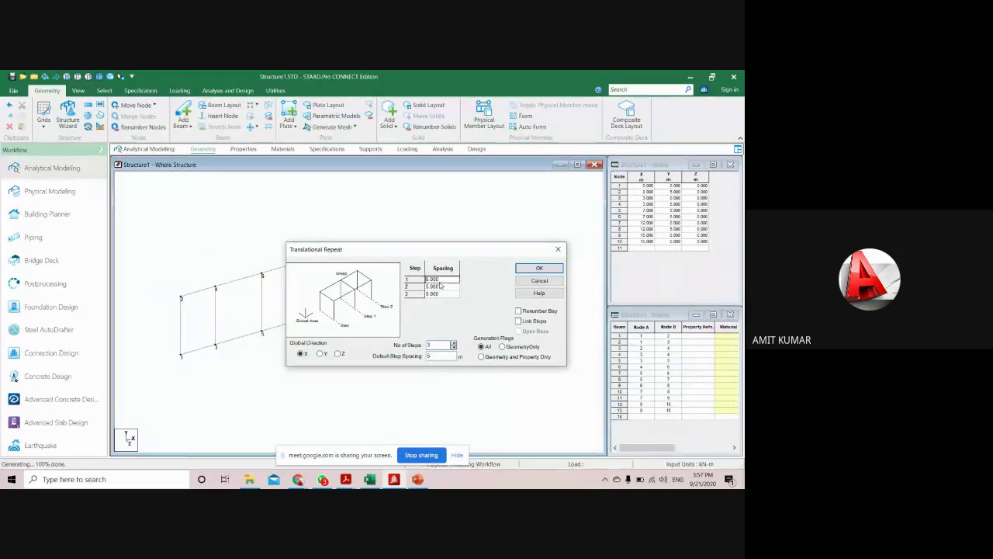
{"action": "left_click_drag", "start_coordinate": [426, 257], "coordinate": [491, 211]}
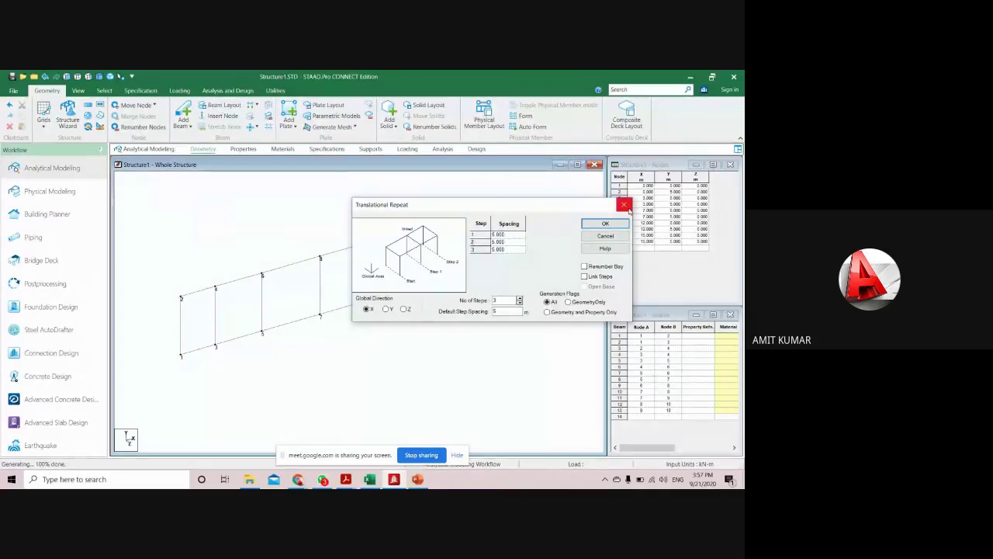
{"action": "left_click", "coordinate": [624, 205]}
- Select the whole four-bay frame and set up a Translational Repeat in global Z with three steps
{"action": "scroll", "coordinate": [443, 326], "scroll_direction": "down", "scroll_amount": 3}
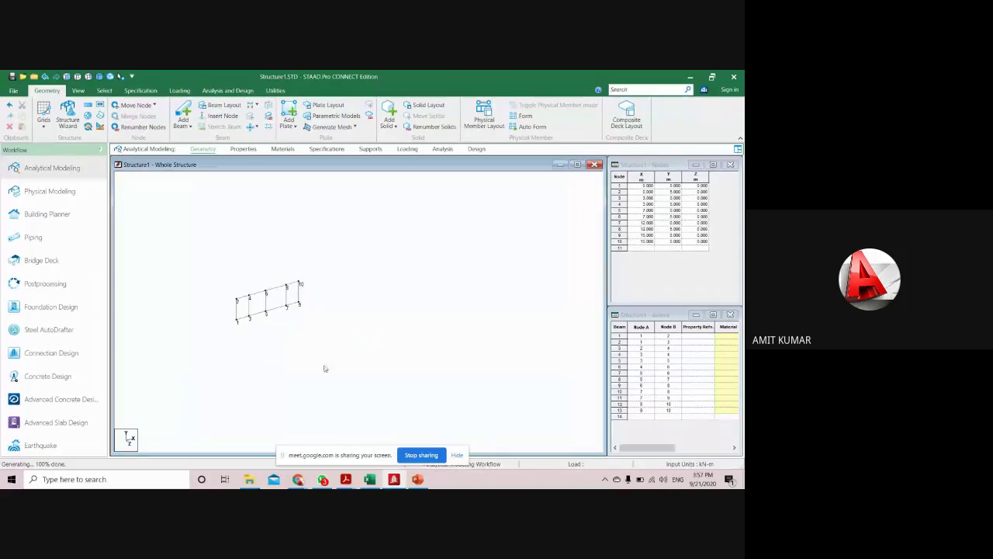
{"action": "scroll", "coordinate": [214, 331], "scroll_direction": "up", "scroll_amount": 2}
{"action": "middle_click_drag", "start_coordinate": [241, 332], "coordinate": [293, 306]}
{"action": "left_click_drag", "start_coordinate": [416, 370], "coordinate": [158, 207]}
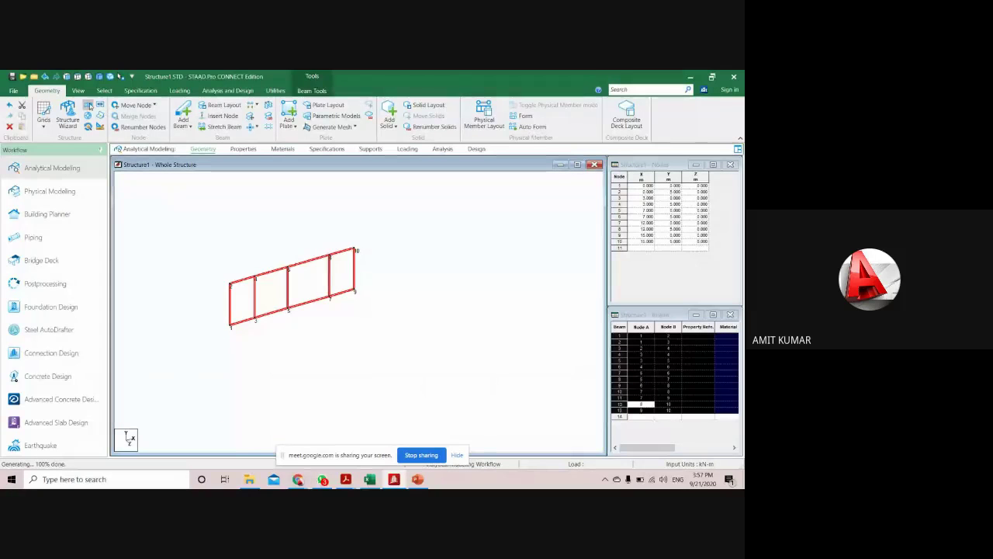
{"action": "left_click", "coordinate": [88, 106]}
{"action": "left_click_drag", "start_coordinate": [351, 260], "coordinate": [492, 207]}
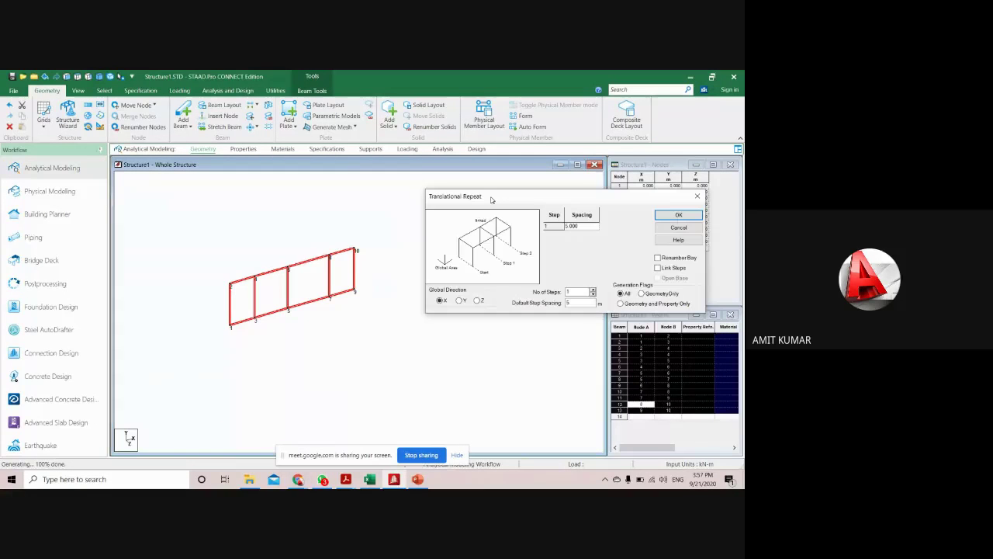
{"action": "left_click", "coordinate": [478, 300]}
{"action": "left_click", "coordinate": [593, 289]}
{"action": "left_click", "coordinate": [593, 289]}
- Set the default step spacing to 3 m and step 2 to 3.5 m, and generate the repeat with Link Steps enabled
{"action": "left_click", "coordinate": [585, 228]}
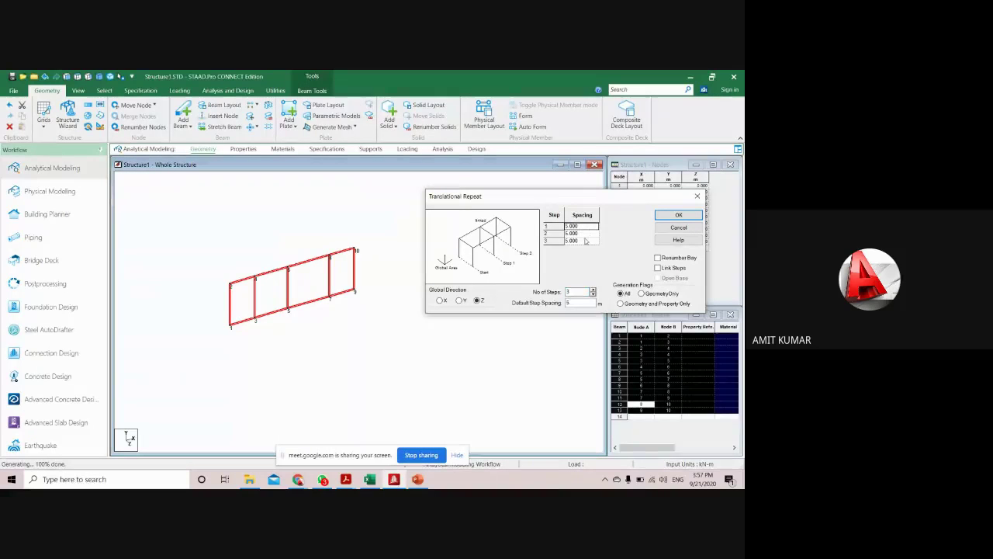
{"action": "left_click_drag", "start_coordinate": [584, 302], "coordinate": [481, 307]}
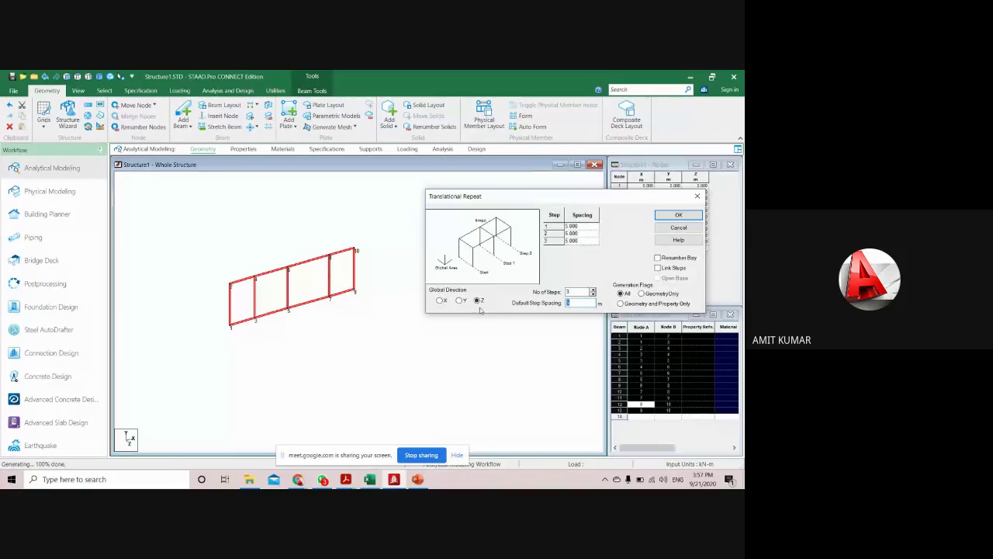
{"action": "type", "text": "3"}
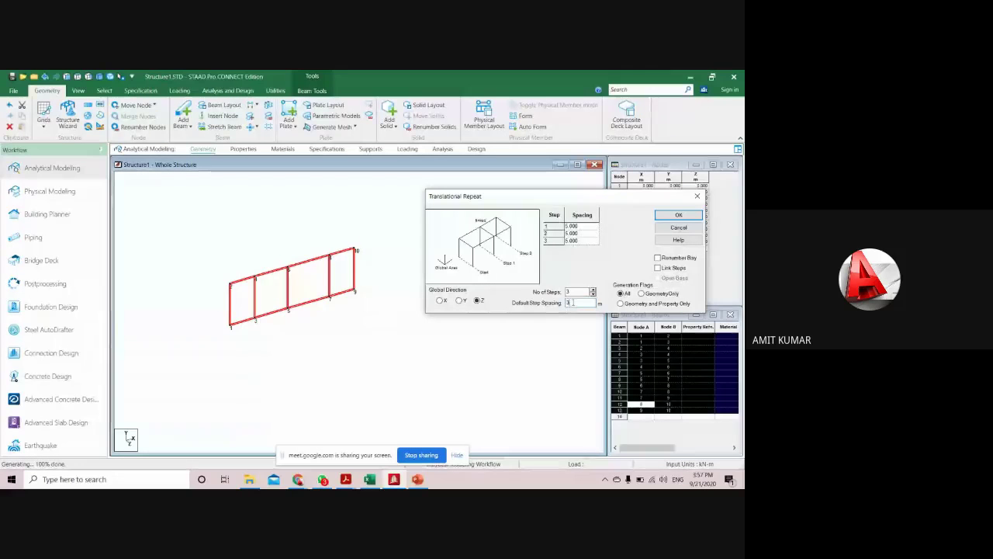
{"action": "key", "text": "shift+Tab"}
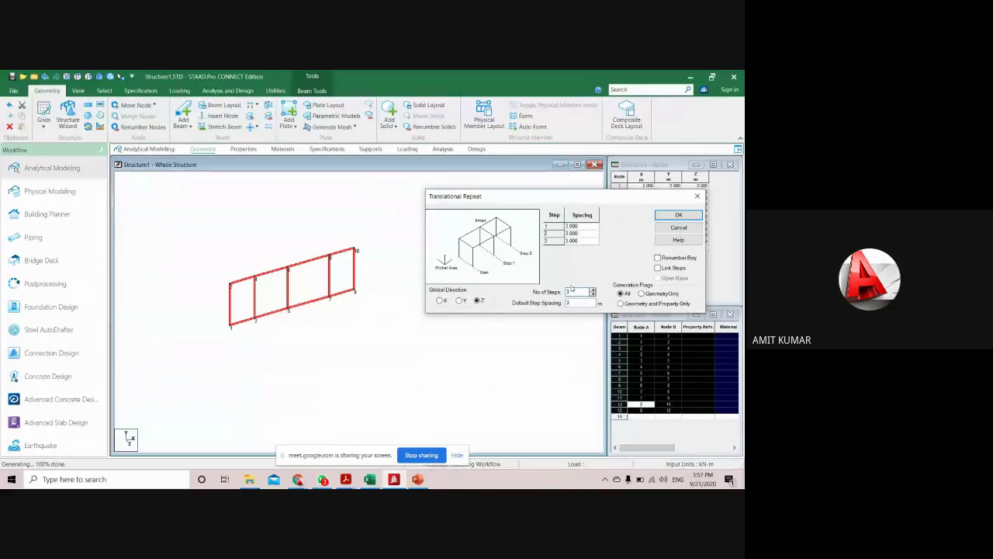
{"action": "left_click", "coordinate": [572, 233]}
{"action": "type", "text": "3.5"}
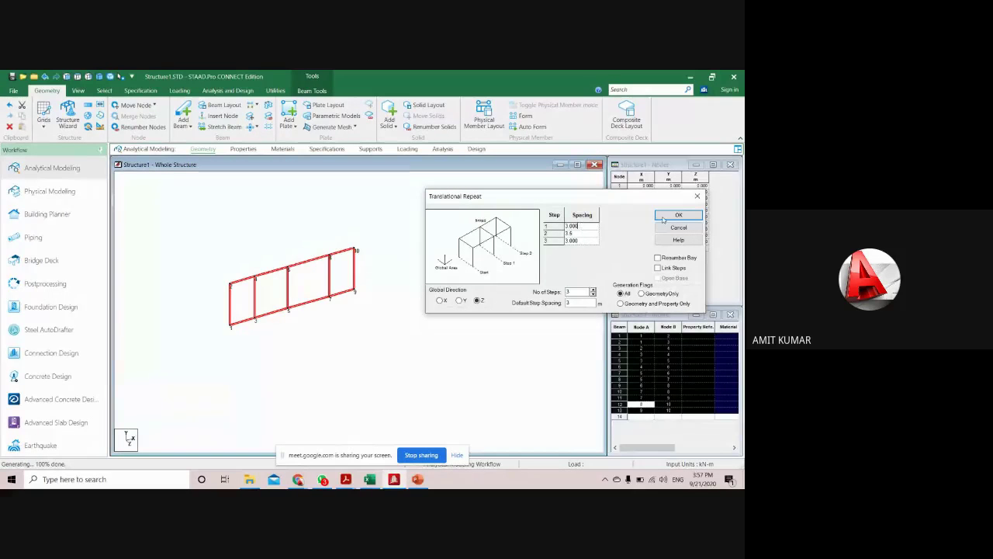
{"action": "left_click", "coordinate": [657, 268]}
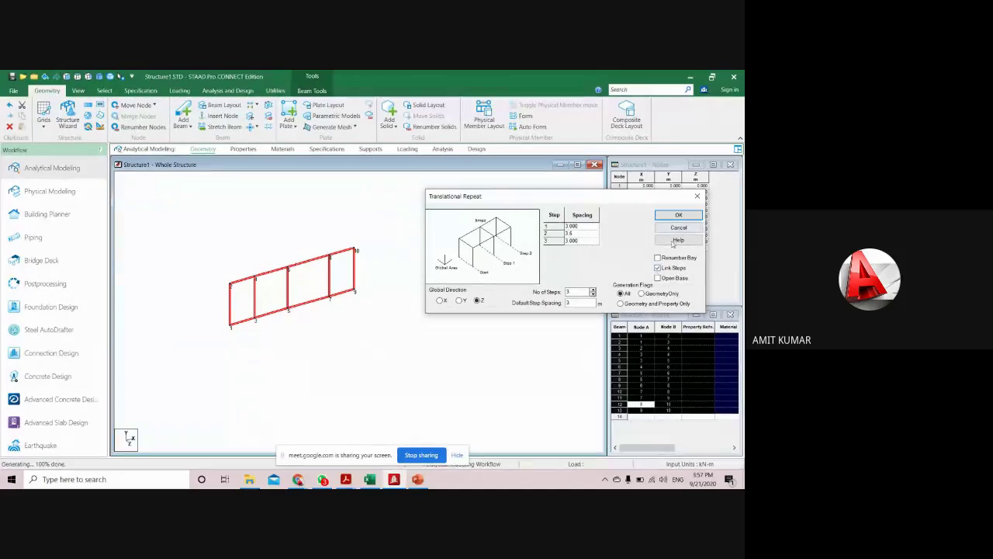
{"action": "left_click", "coordinate": [679, 215]}
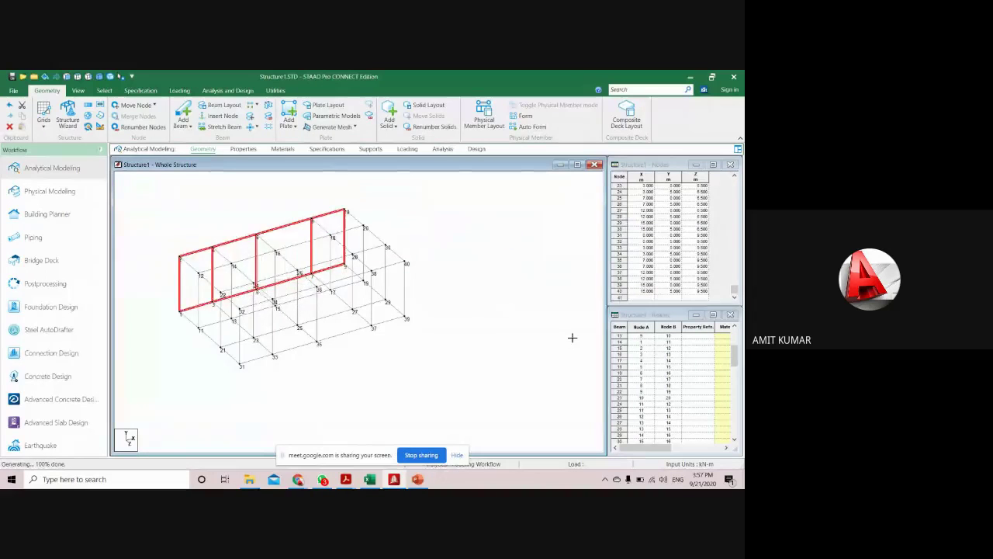
- Clear the frame selection and hide the node numbers in the model view
{"action": "left_click", "coordinate": [530, 327]}
{"action": "key", "text": "shift+n"}
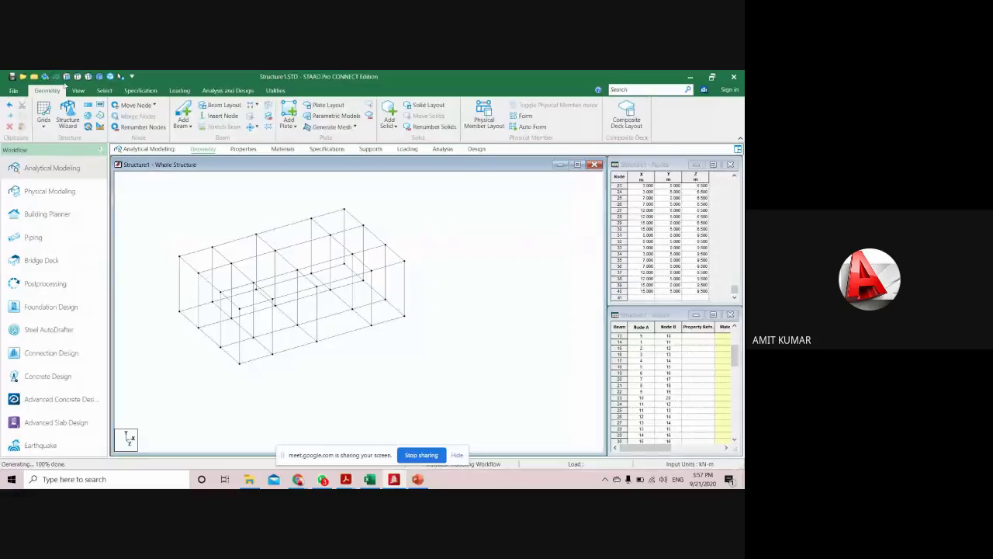
- Select all the top-level beams of the frame from the front view, and return to the isometric view
{"action": "scroll", "coordinate": [344, 264], "scroll_direction": "down", "scroll_amount": 3}
{"action": "scroll", "coordinate": [257, 297], "scroll_direction": "up", "scroll_amount": 2}
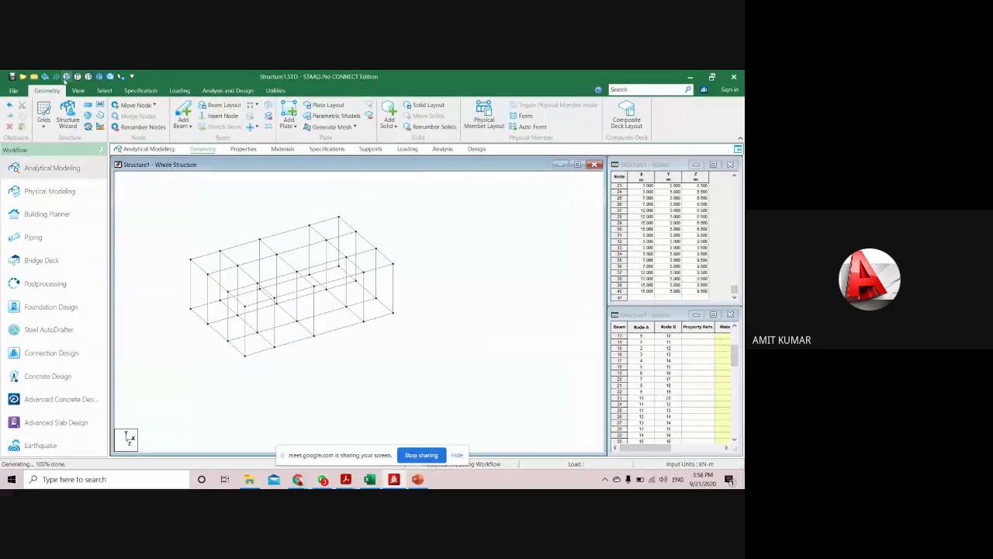
{"action": "left_click", "coordinate": [78, 91]}
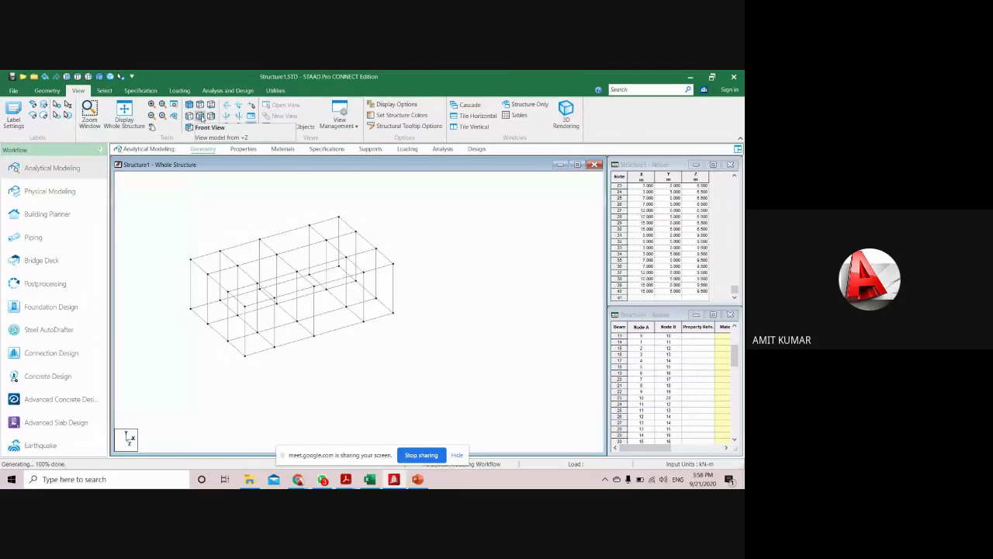
{"action": "left_click", "coordinate": [200, 116]}
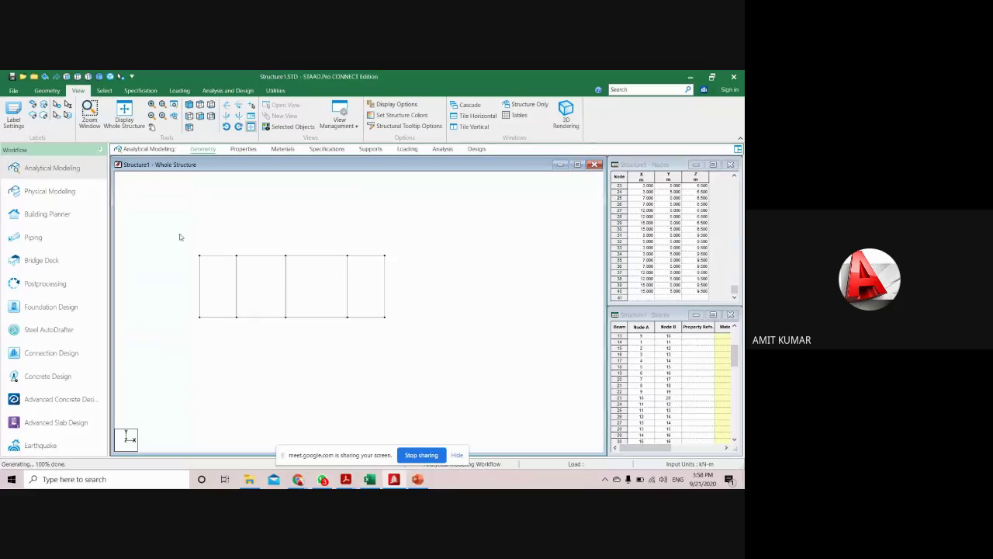
{"action": "left_click_drag", "start_coordinate": [176, 232], "coordinate": [448, 264]}
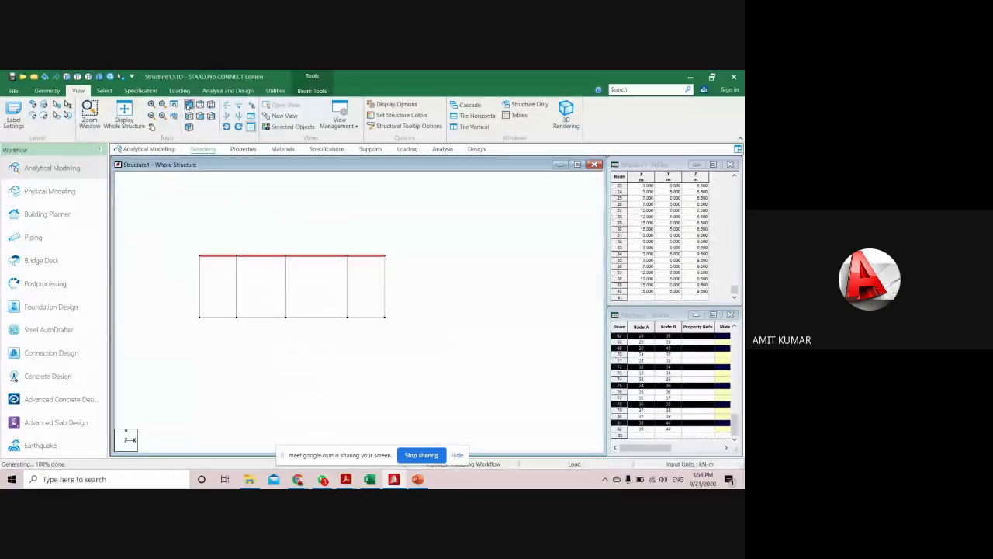
{"action": "left_click", "coordinate": [189, 105]}
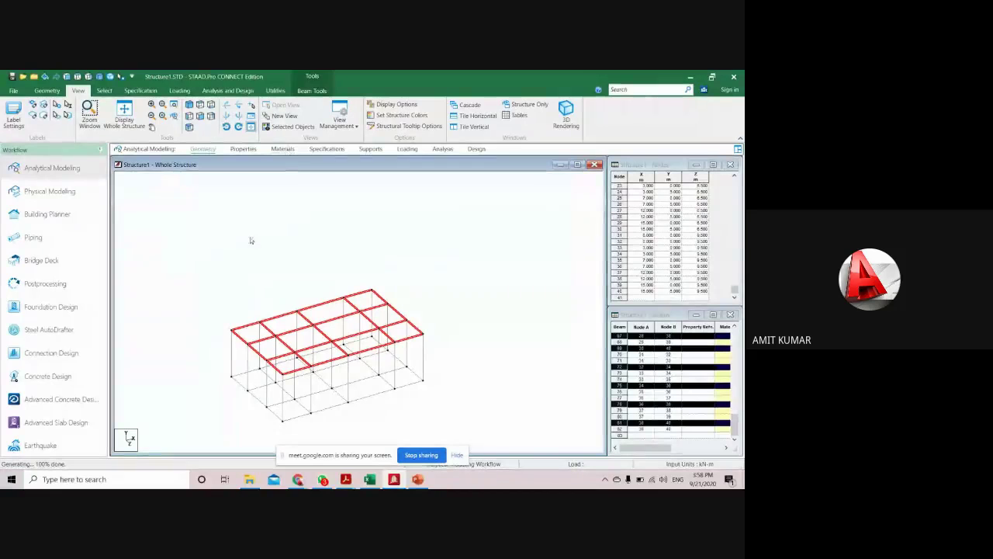
- Generate a Translational Repeat of the selected top beams in global Y with two steps at 5 m spacing and Link Steps enabled
{"action": "left_click", "coordinate": [45, 91]}
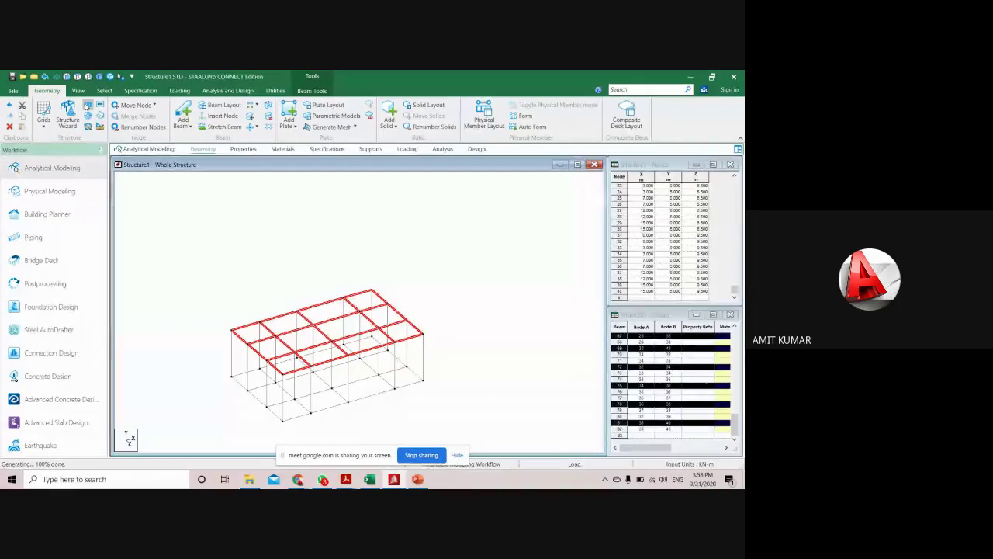
{"action": "left_click", "coordinate": [87, 106]}
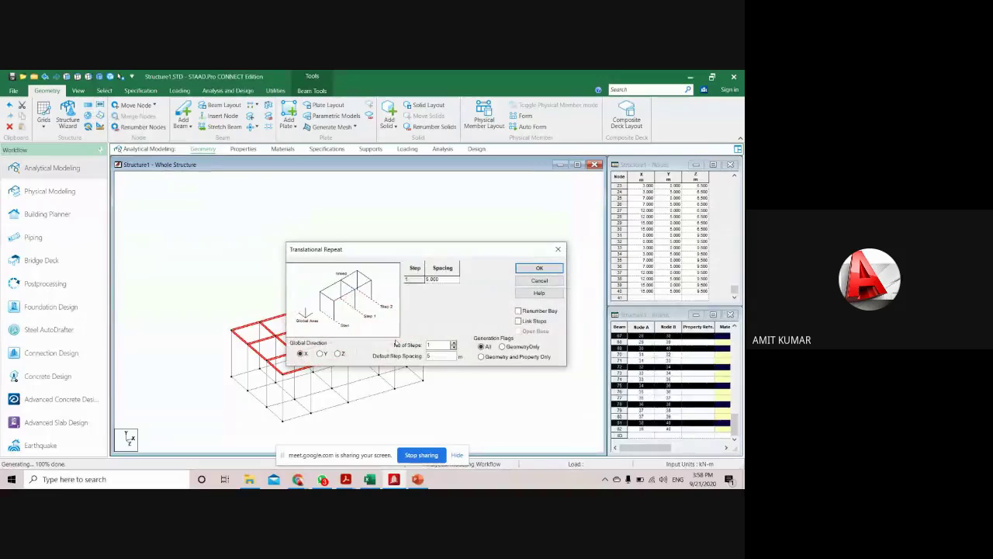
{"action": "left_click", "coordinate": [320, 354]}
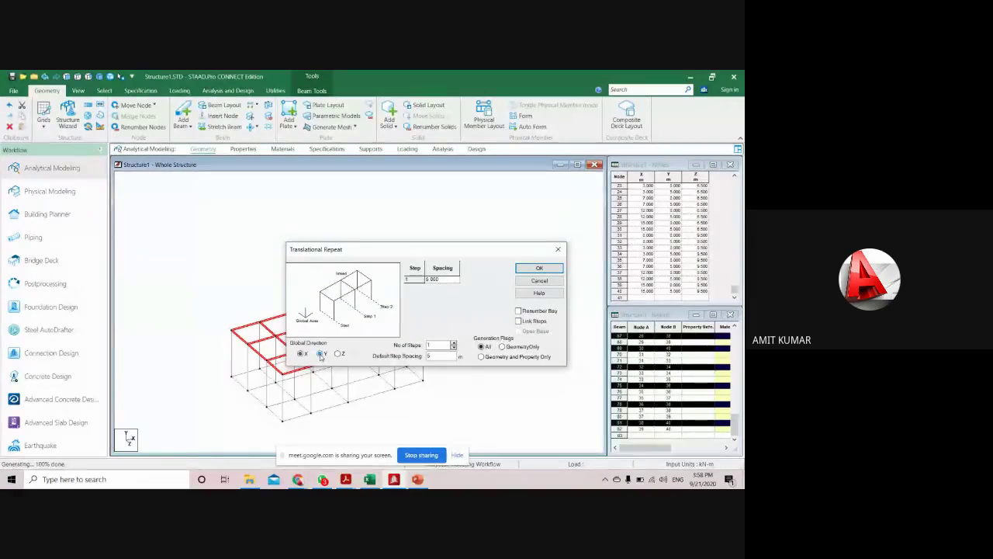
{"action": "left_click_drag", "start_coordinate": [355, 250], "coordinate": [400, 120]}
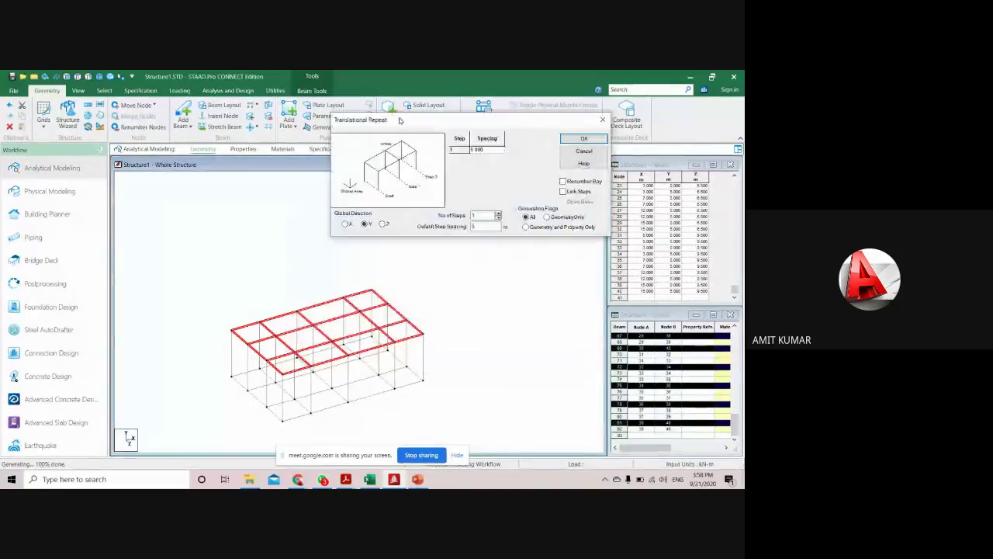
{"action": "left_click", "coordinate": [499, 213]}
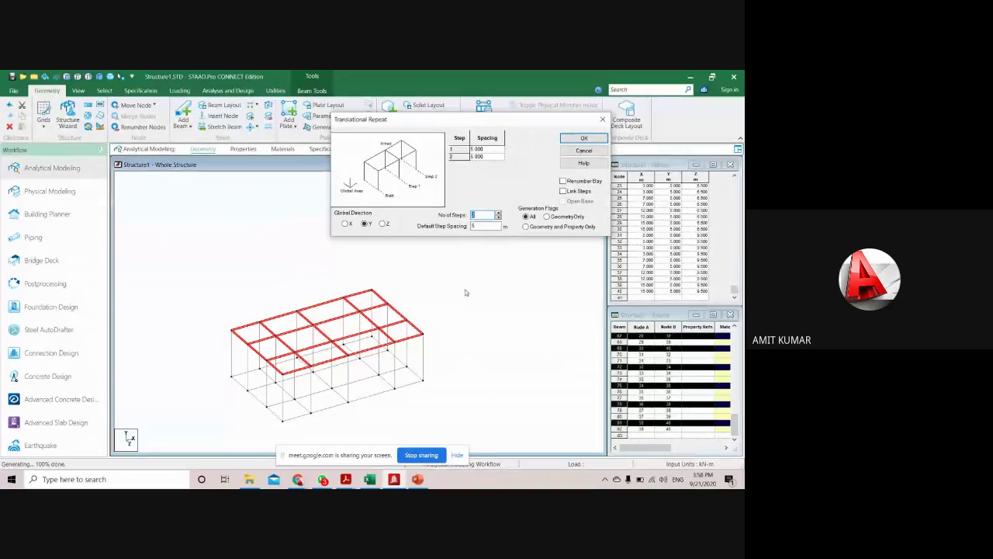
{"action": "left_click", "coordinate": [563, 191]}
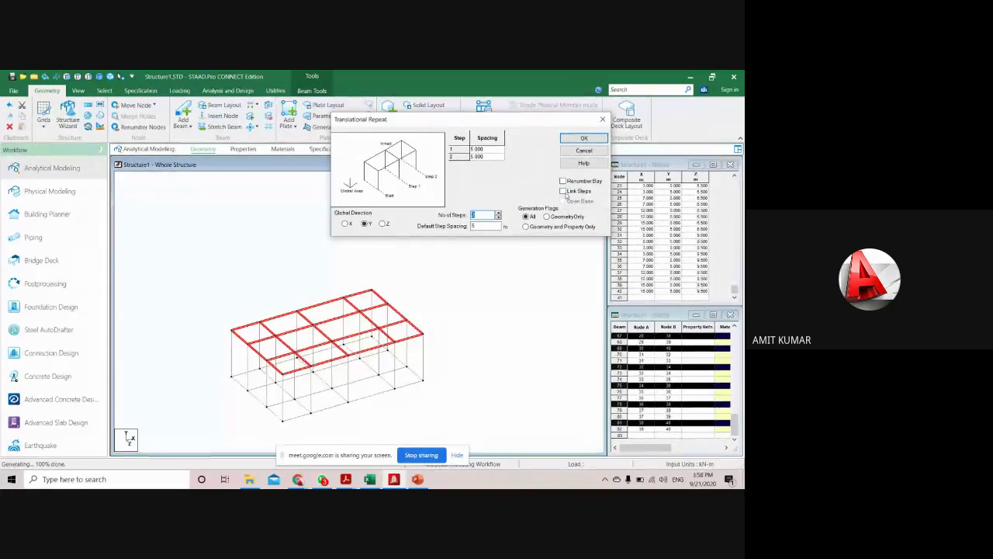
{"action": "middle_click_drag", "start_coordinate": [461, 320], "coordinate": [458, 328]}
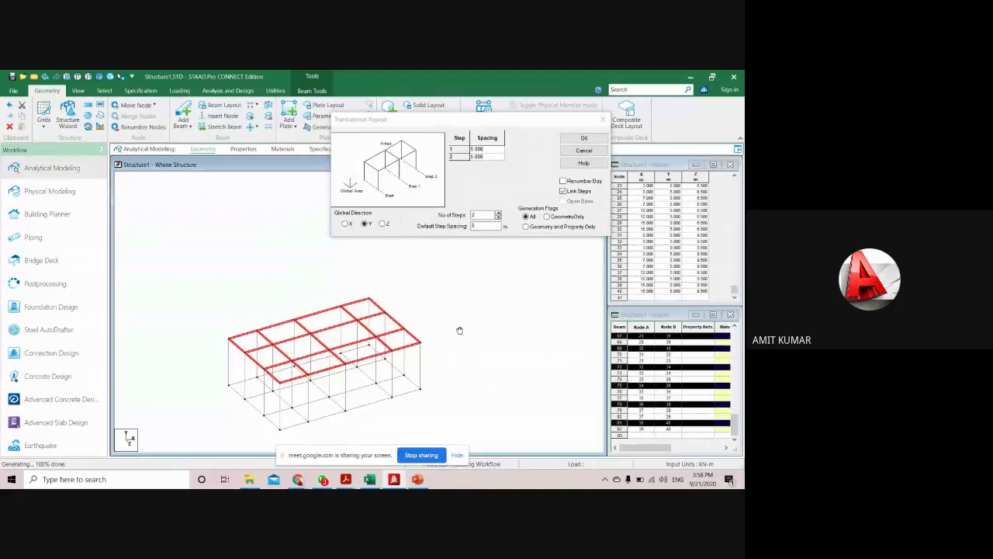
{"action": "scroll", "coordinate": [286, 399], "scroll_direction": "up", "scroll_amount": 1}
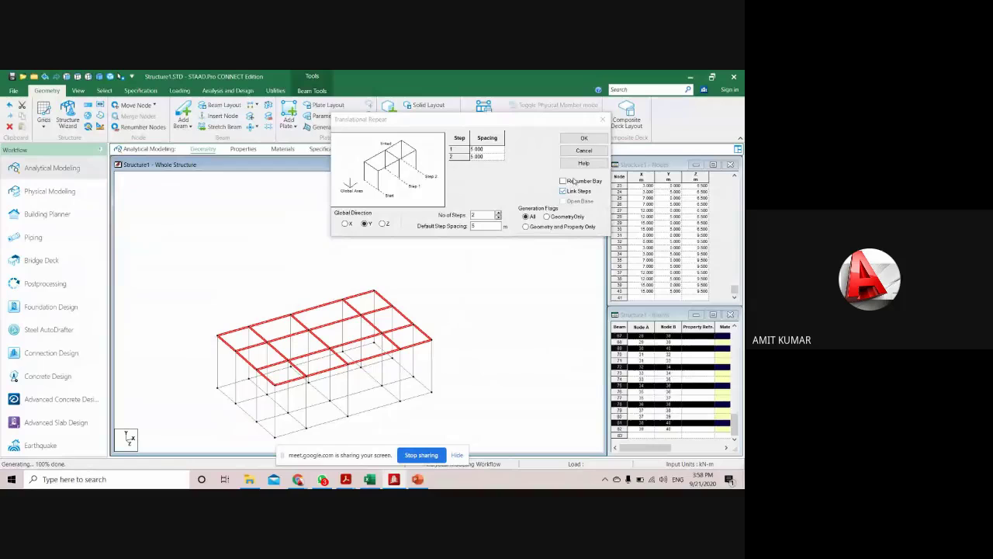
{"action": "left_click", "coordinate": [578, 138]}
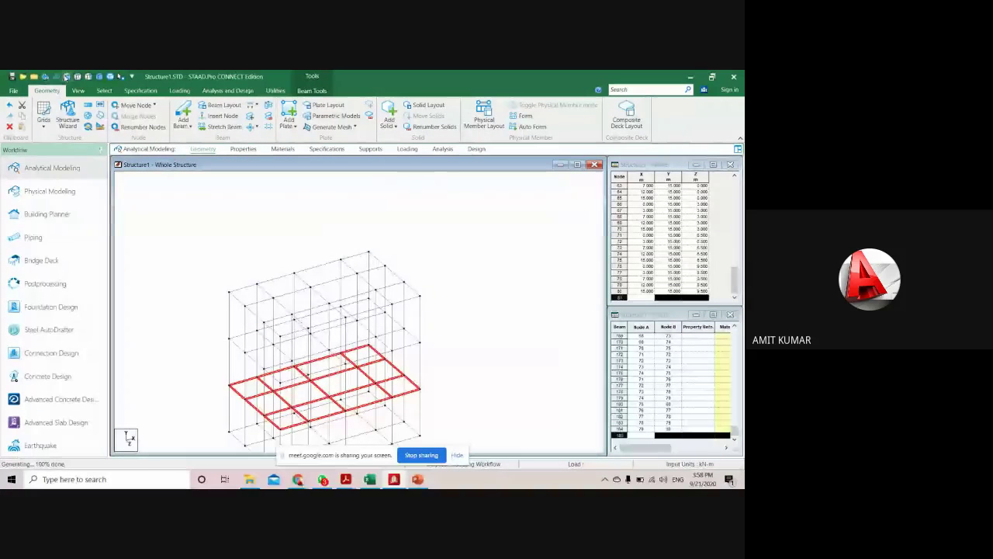
- Delete all the base-level beams of the building from the front view, and return to the isometric view
{"action": "left_click", "coordinate": [67, 77]}
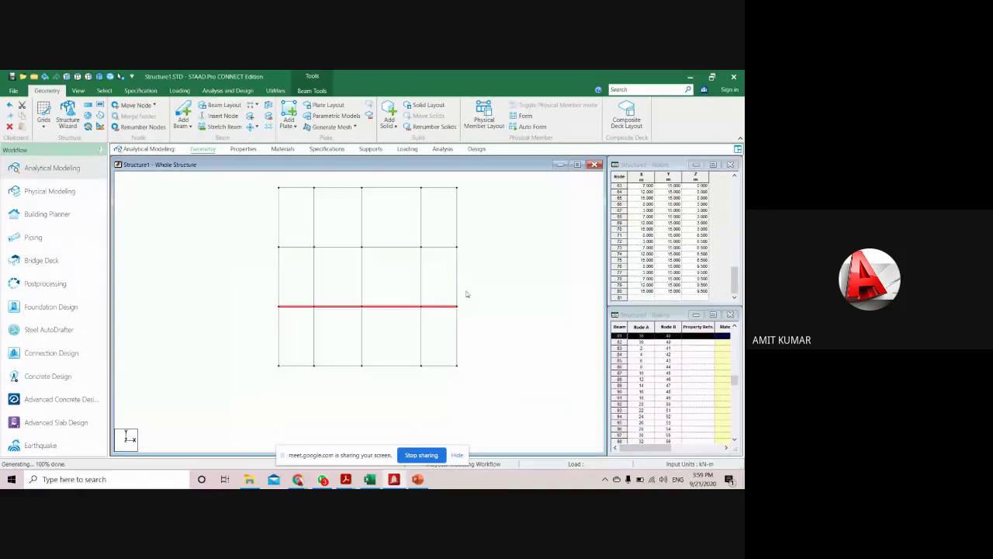
{"action": "left_click_drag", "start_coordinate": [490, 381], "coordinate": [332, 351]}
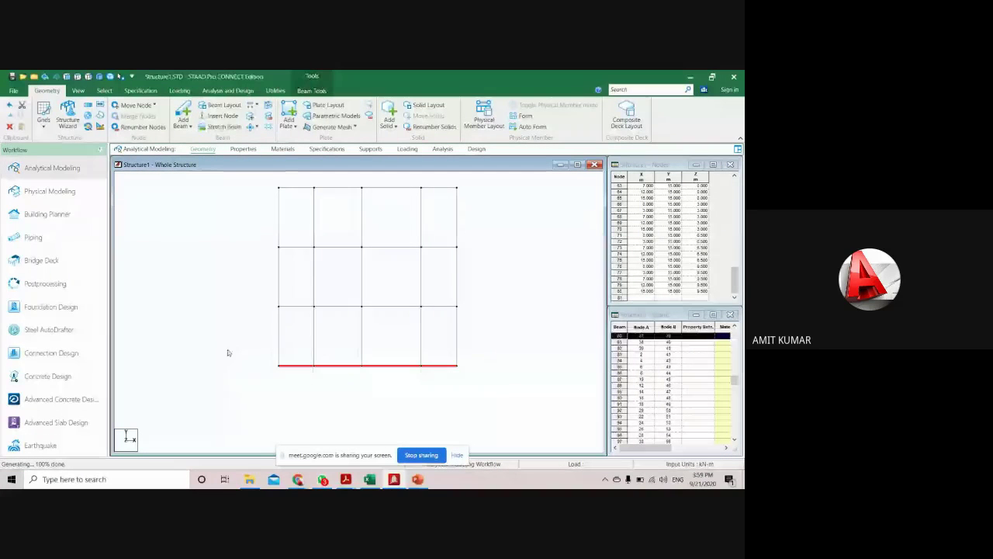
{"action": "key", "text": "Delete"}
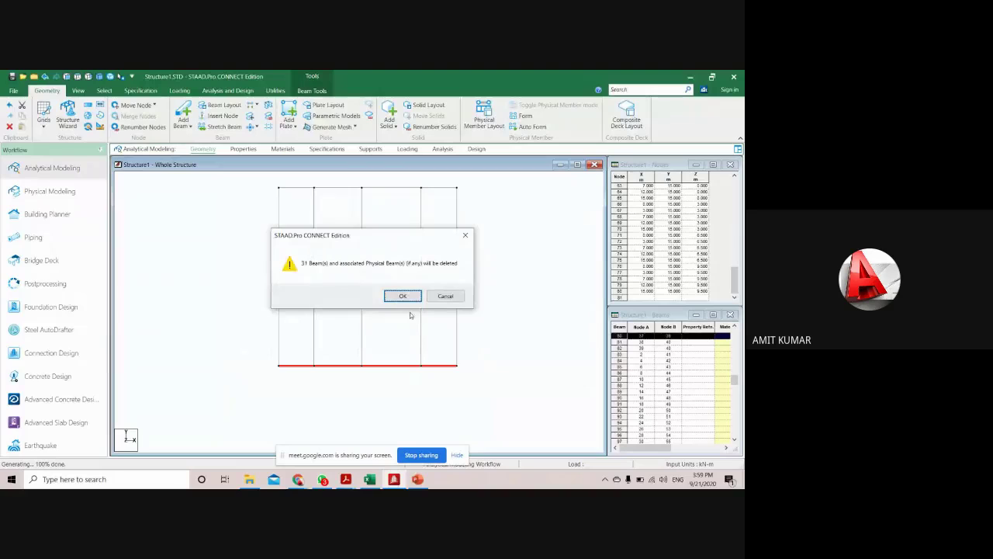
{"action": "left_click", "coordinate": [397, 295]}
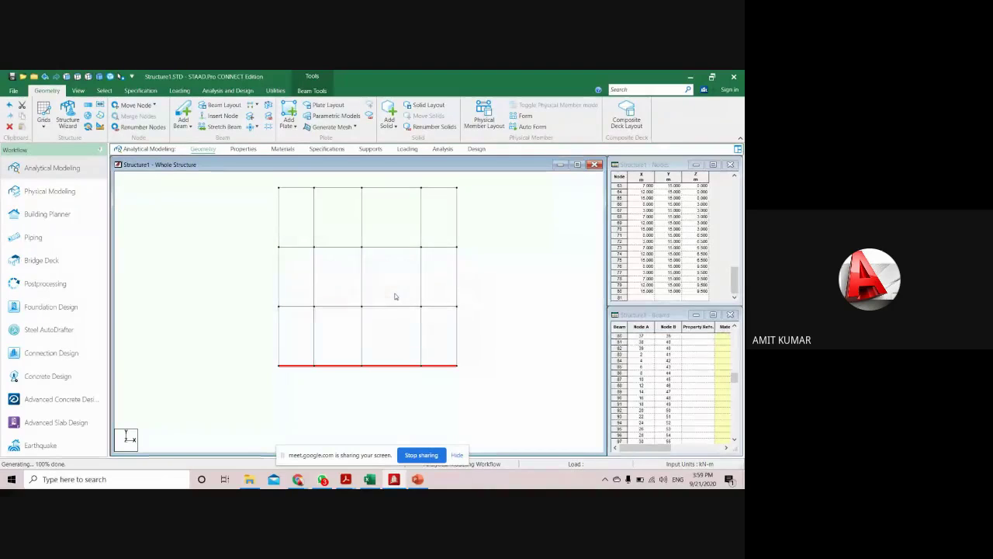
{"action": "left_click", "coordinate": [89, 79]}
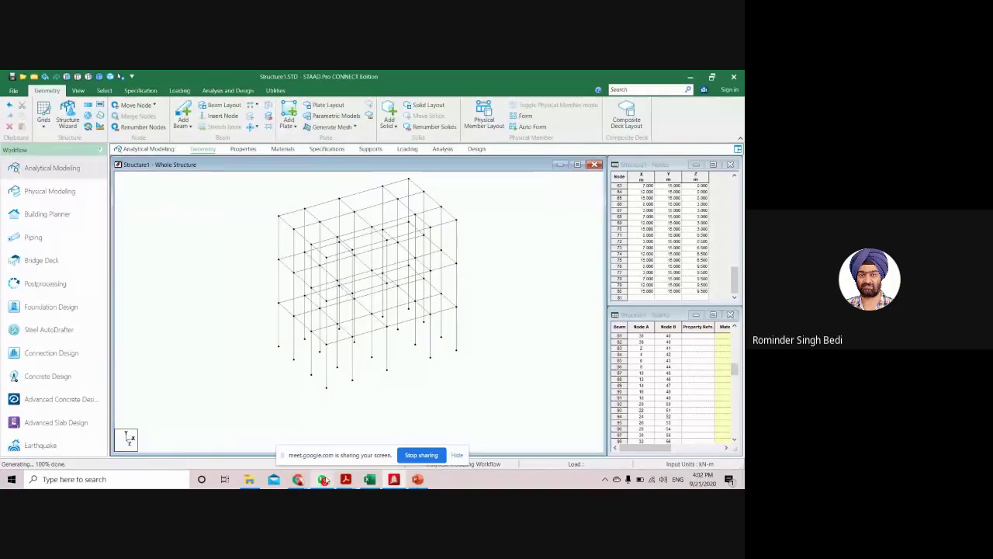
{"action": "mouse_move", "coordinate": [324, 481]}
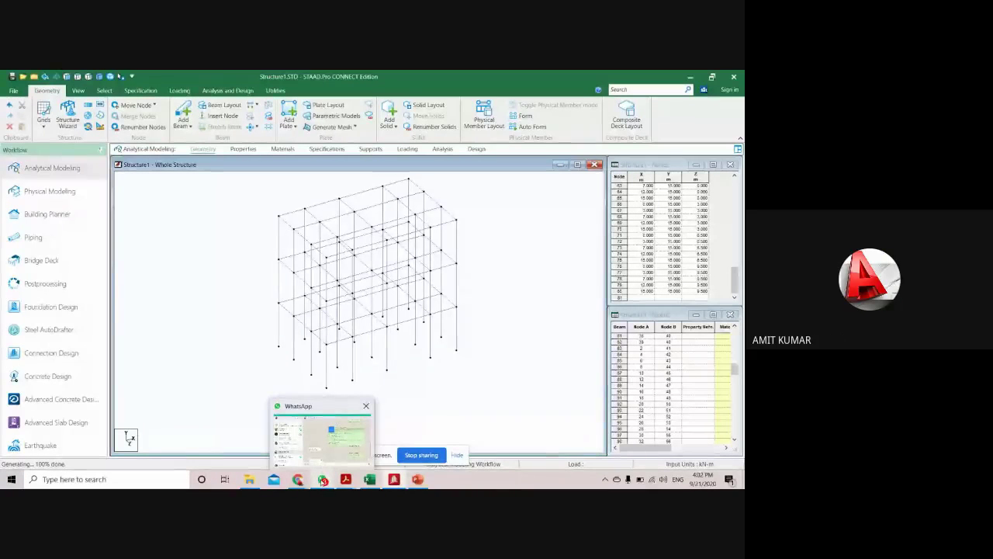